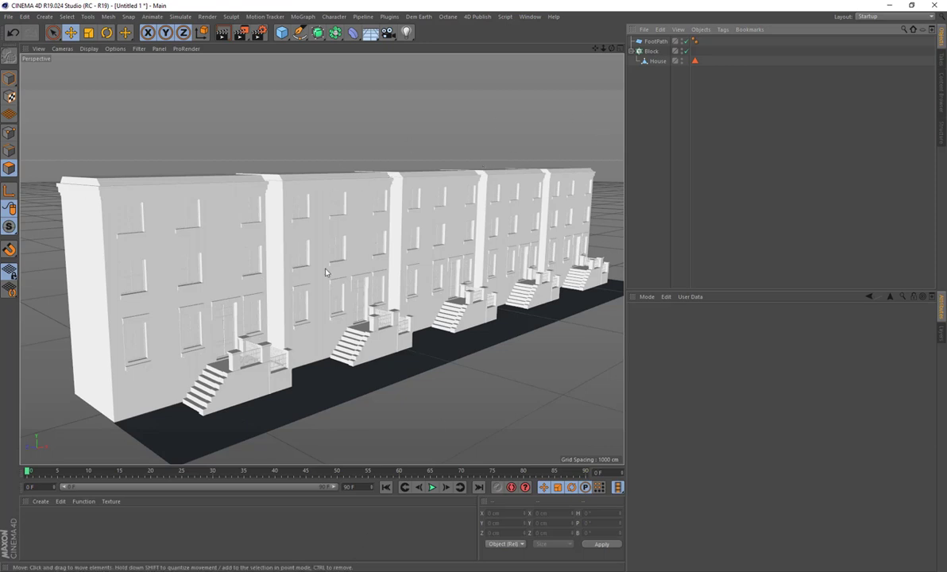
Examine the finished row of houses by disabling and re-enabling the Block cloner and inspecting the House and FootPath objects.
{"action": "left_click", "coordinate": [656, 61]}
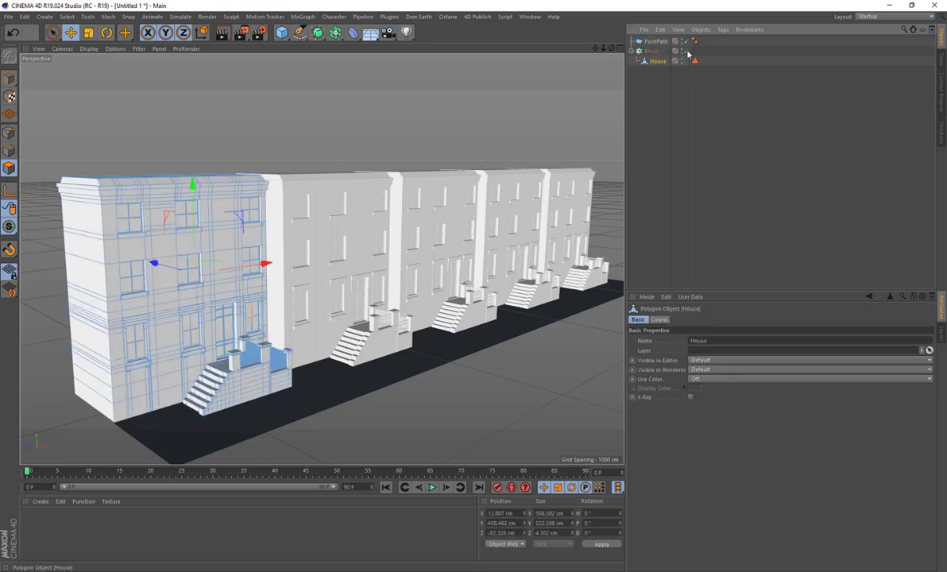
{"action": "left_click", "coordinate": [685, 51]}
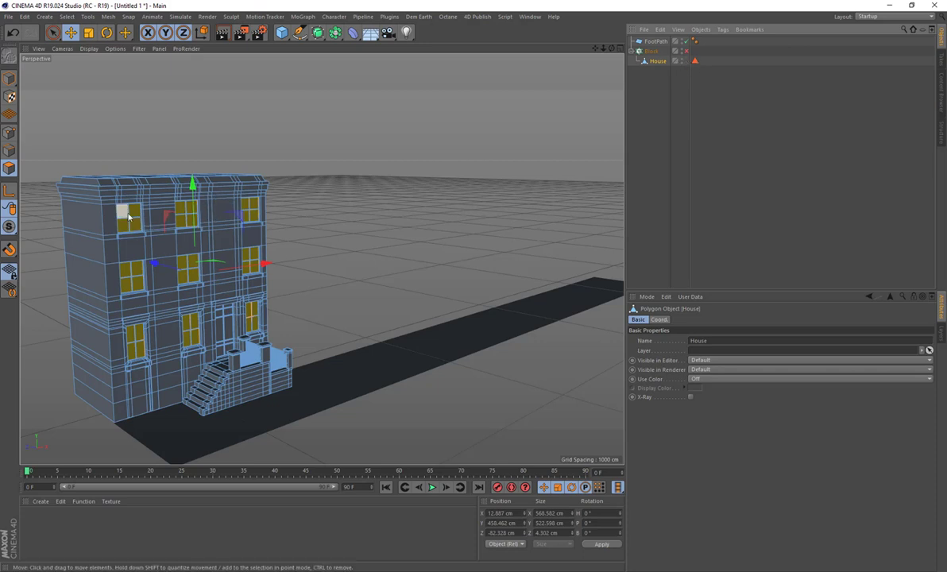
{"action": "left_click", "coordinate": [684, 51]}
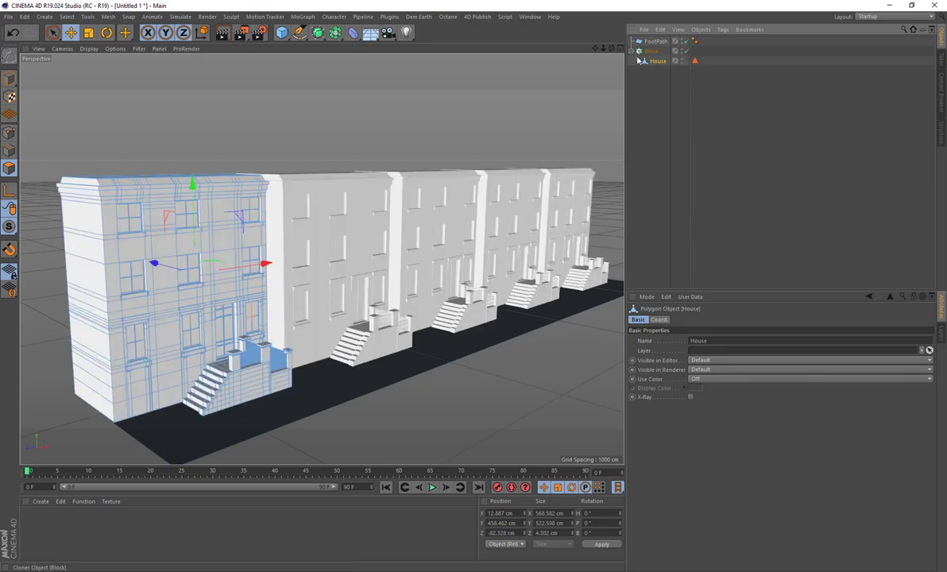
{"action": "left_click", "coordinate": [656, 40]}
{"action": "left_click", "coordinate": [662, 571]}
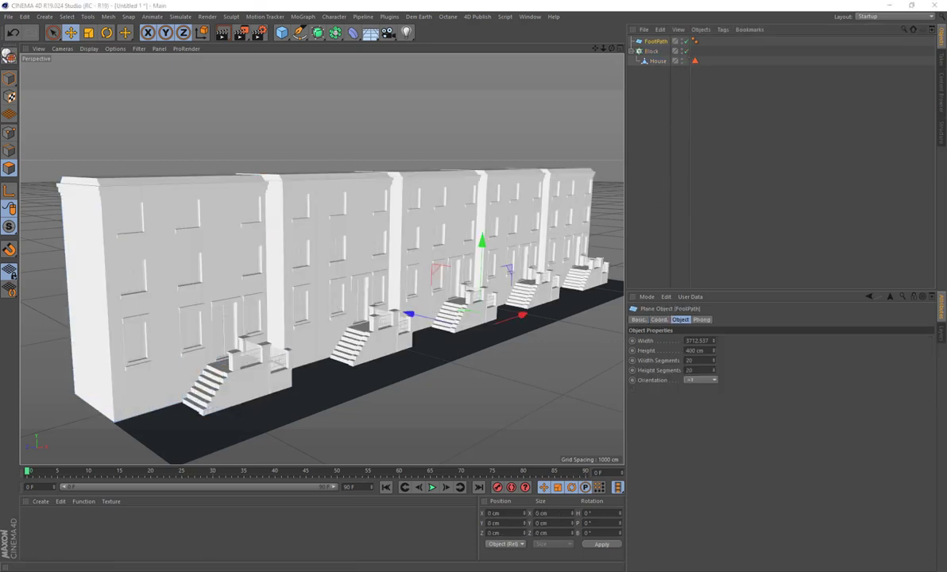
{"action": "left_click", "coordinate": [697, 555]}
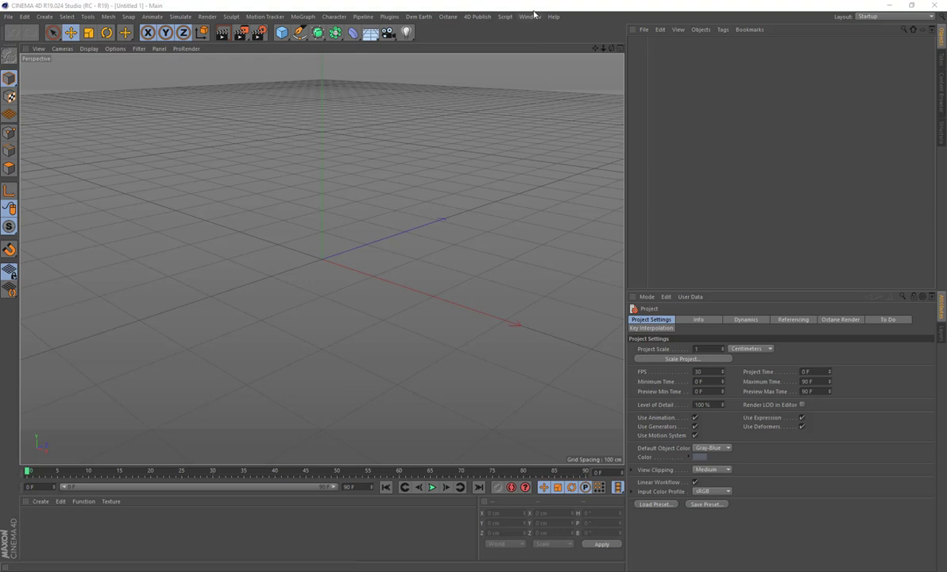
Open the Content Browser and search the presets for "house".
{"action": "left_click", "coordinate": [509, 17]}
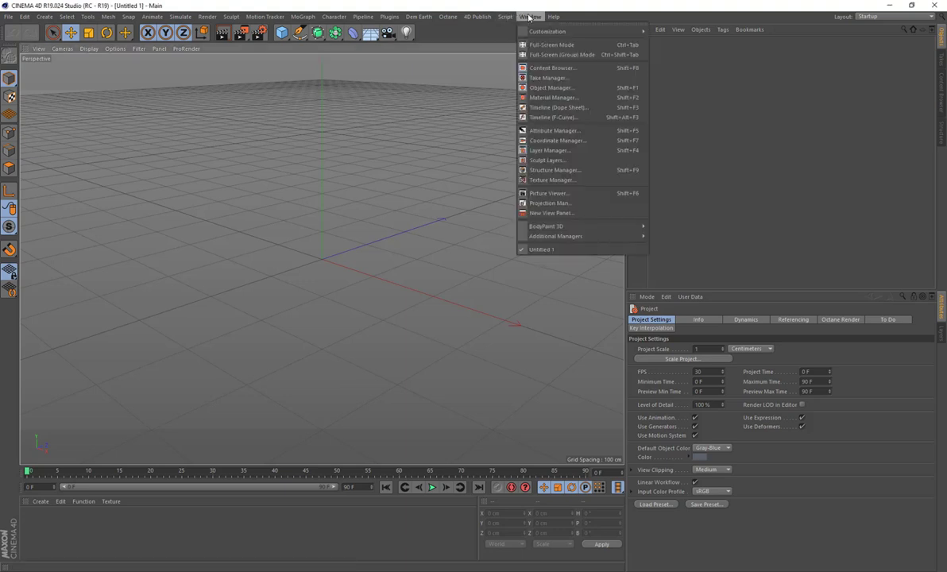
{"action": "left_click", "coordinate": [554, 67]}
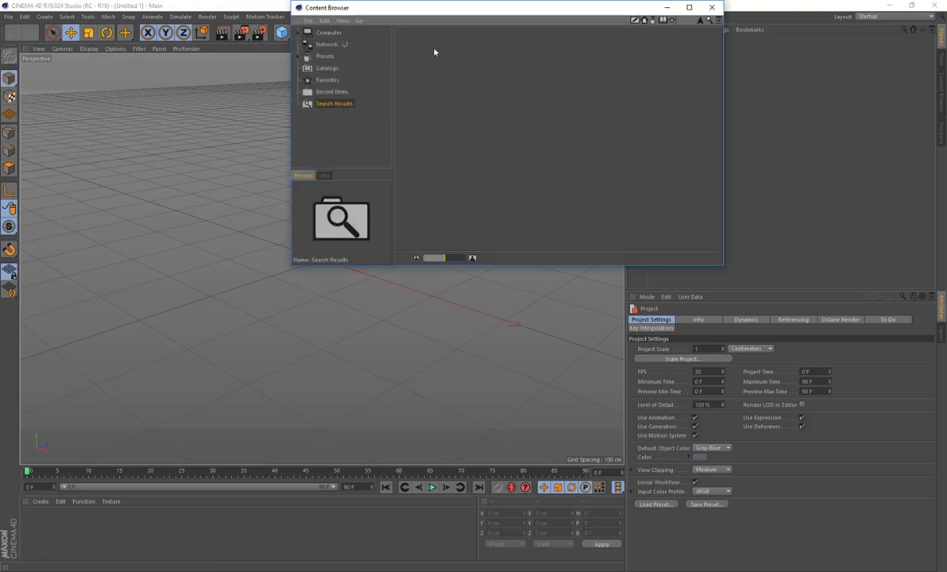
{"action": "left_click", "coordinate": [708, 20]}
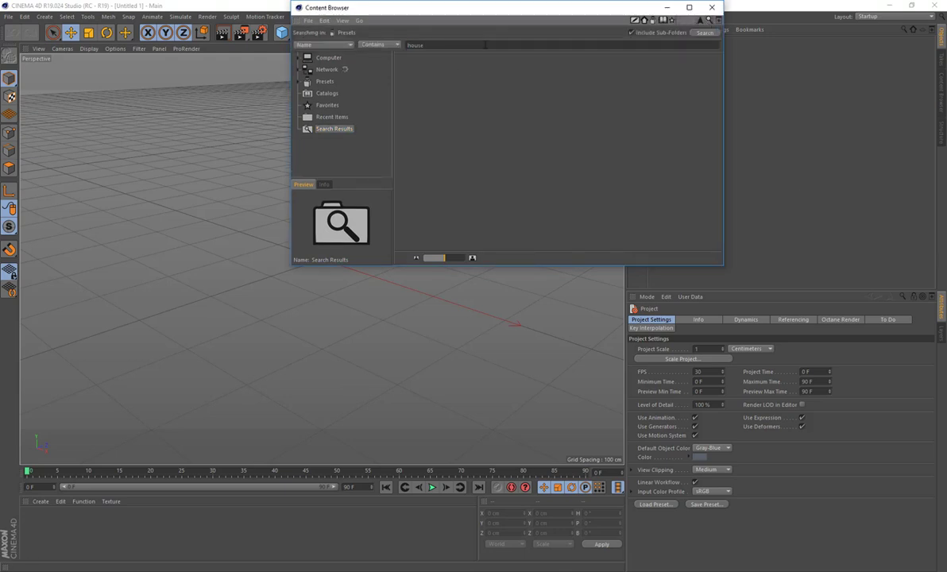
{"action": "key", "text": "Return"}
Load the House 44 preset from the search results into the empty scene and close the Content Browser.
{"action": "scroll", "coordinate": [583, 111], "scroll_direction": "down", "scroll_amount": 10}
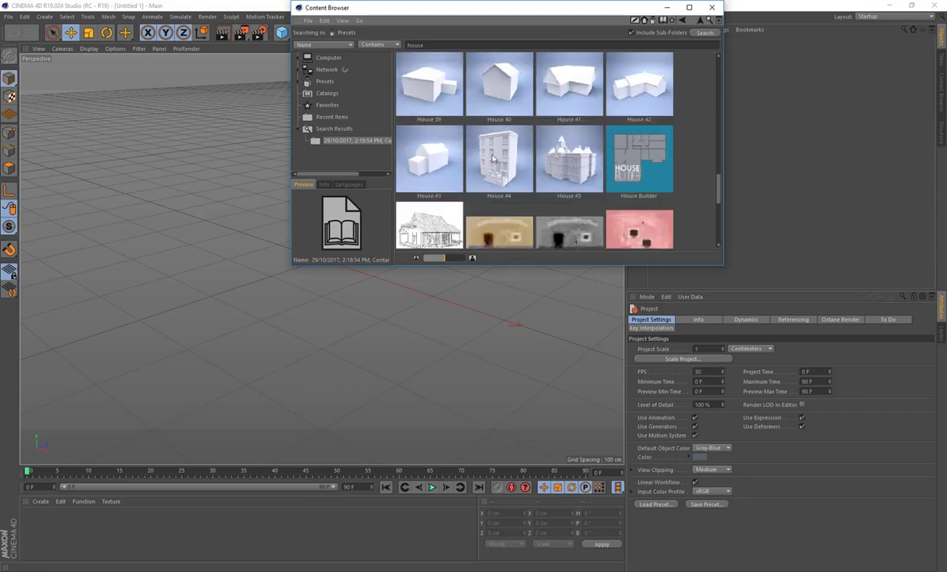
{"action": "scroll", "coordinate": [495, 151], "scroll_direction": "down", "scroll_amount": 1}
{"action": "scroll", "coordinate": [501, 135], "scroll_direction": "up", "scroll_amount": 1}
{"action": "double_click", "coordinate": [505, 157]}
{"action": "left_click", "coordinate": [712, 7]}
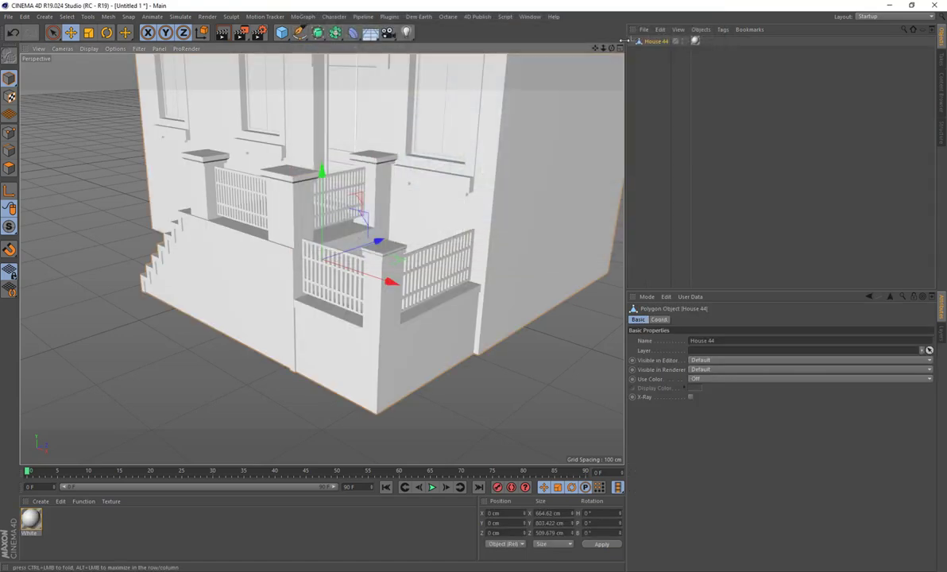
Delete the White material that came with the House 44 model.
{"action": "left_click_drag", "start_coordinate": [611, 48], "coordinate": [597, 108]}
{"action": "left_click_drag", "start_coordinate": [445, 208], "coordinate": [393, 205], "text": "alt"}
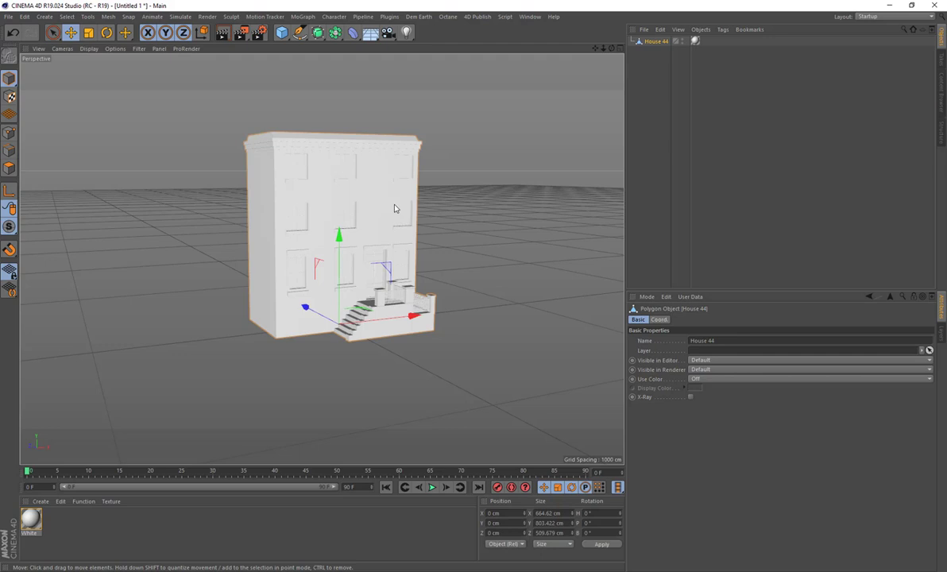
{"action": "left_click", "coordinate": [655, 57]}
{"action": "left_click", "coordinate": [694, 41]}
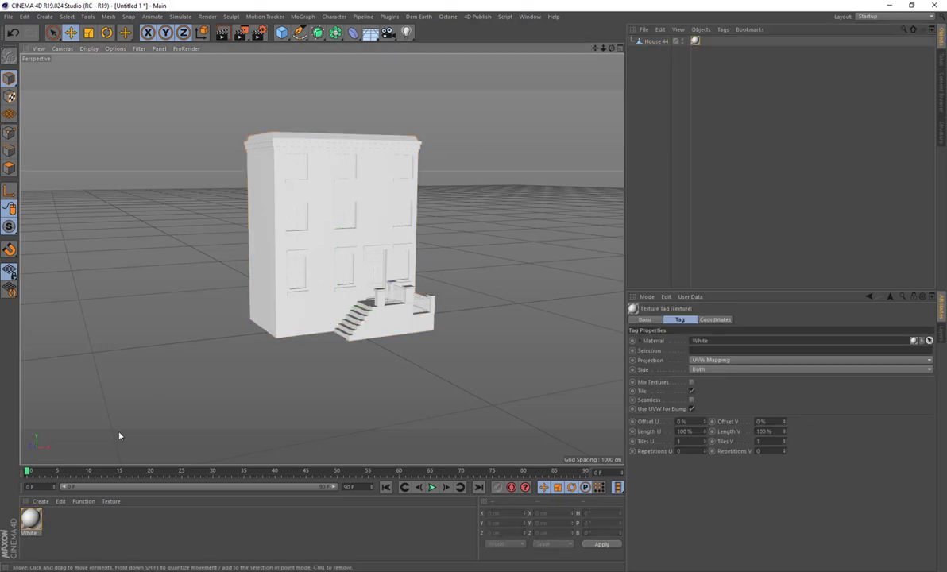
{"action": "left_click_drag", "start_coordinate": [98, 528], "coordinate": [4, 512]}
{"action": "key", "text": "Delete"}
Remove the leftover texture tag from the House 44 object.
{"action": "scroll", "coordinate": [292, 202], "scroll_direction": "up", "scroll_amount": 3}
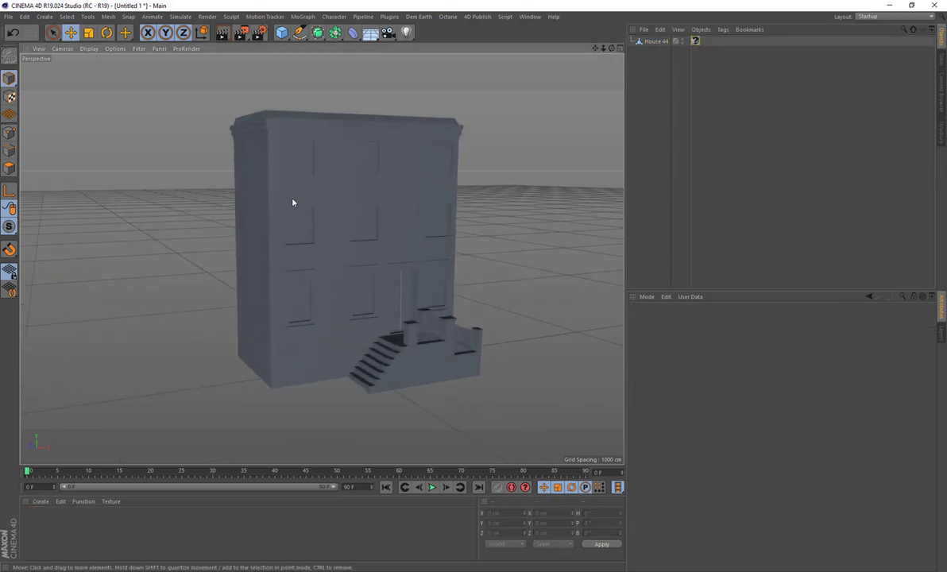
{"action": "left_click_drag", "start_coordinate": [292, 202], "coordinate": [403, 232], "text": "alt"}
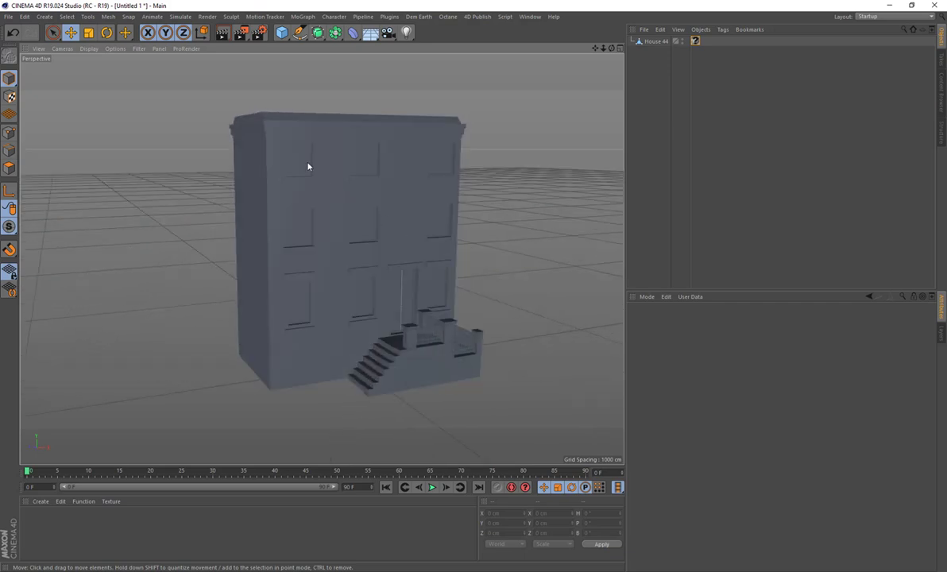
{"action": "left_click_drag", "start_coordinate": [308, 166], "coordinate": [314, 181], "text": "alt"}
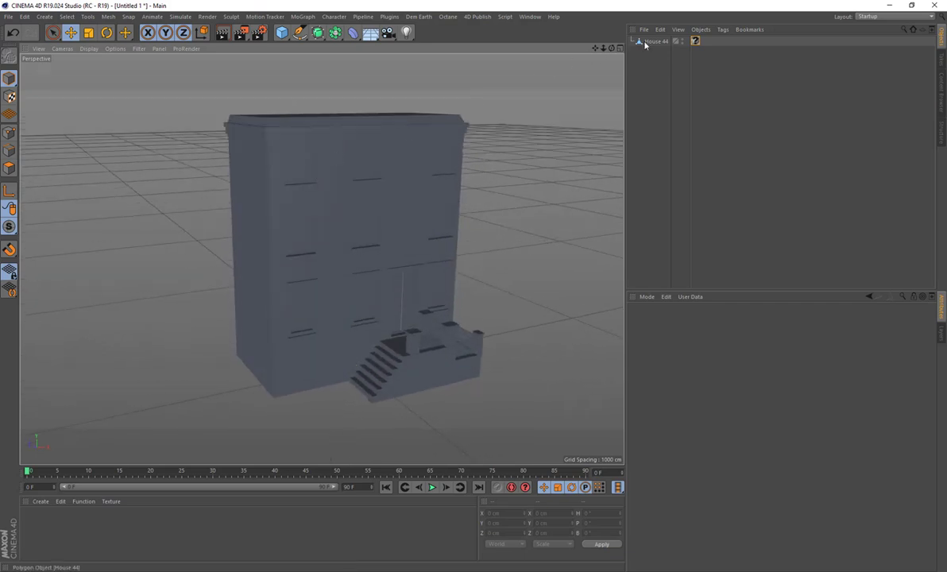
{"action": "left_click", "coordinate": [695, 41]}
{"action": "key", "text": "Delete"}
Switch House 44 to polygon mode and select only the four panes of the top floor's leftmost front window.
{"action": "left_click", "coordinate": [663, 42]}
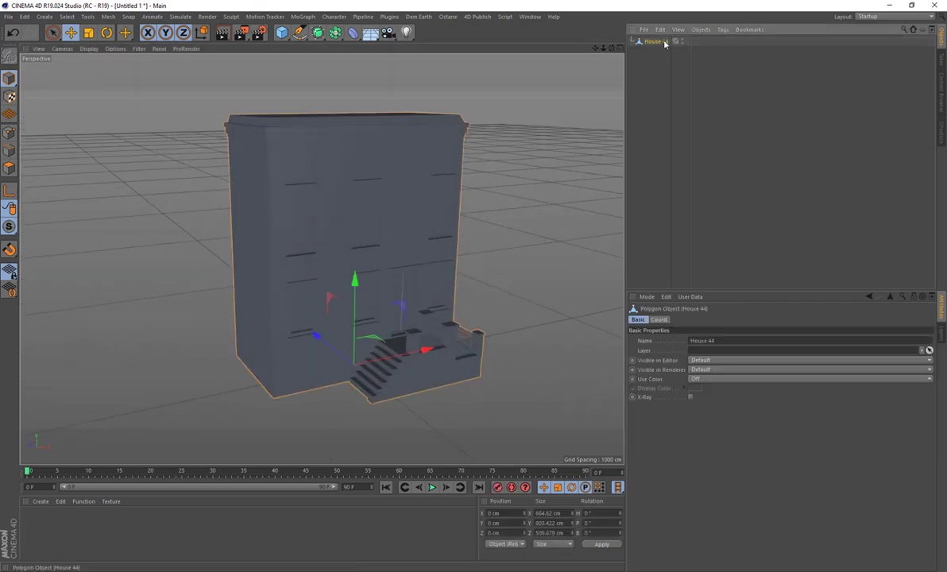
{"action": "left_click", "coordinate": [9, 168]}
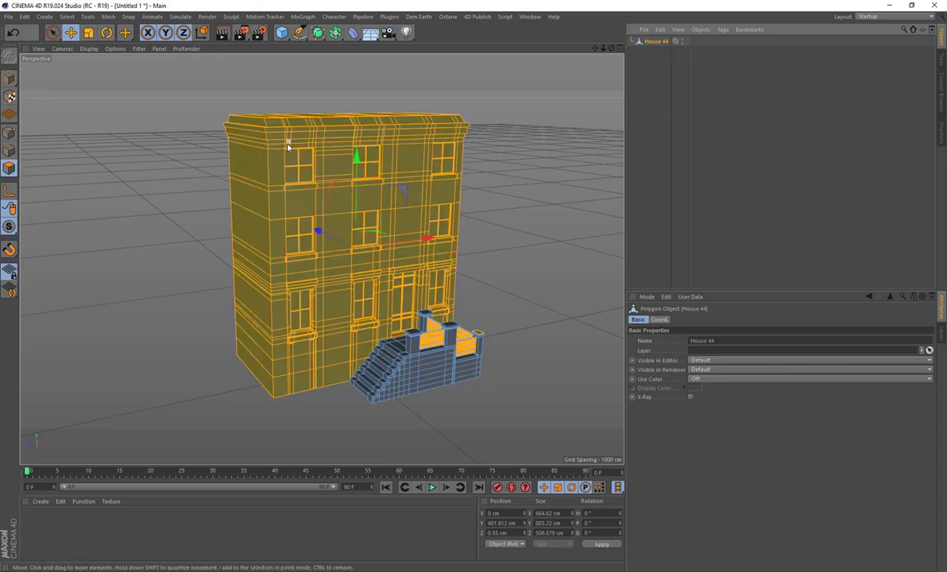
{"action": "scroll", "coordinate": [272, 139], "scroll_direction": "up", "scroll_amount": 5}
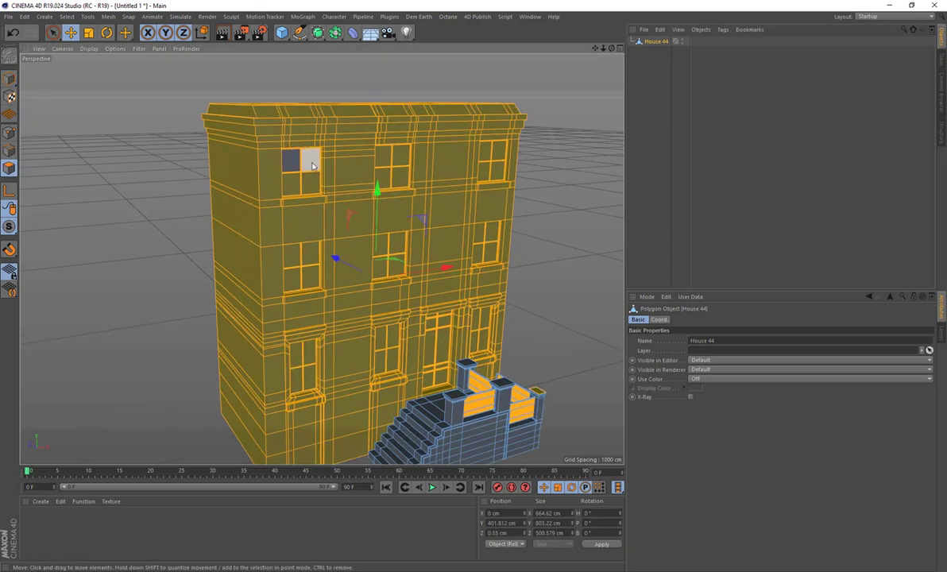
{"action": "left_click", "coordinate": [308, 92]}
{"action": "left_click", "coordinate": [290, 160]}
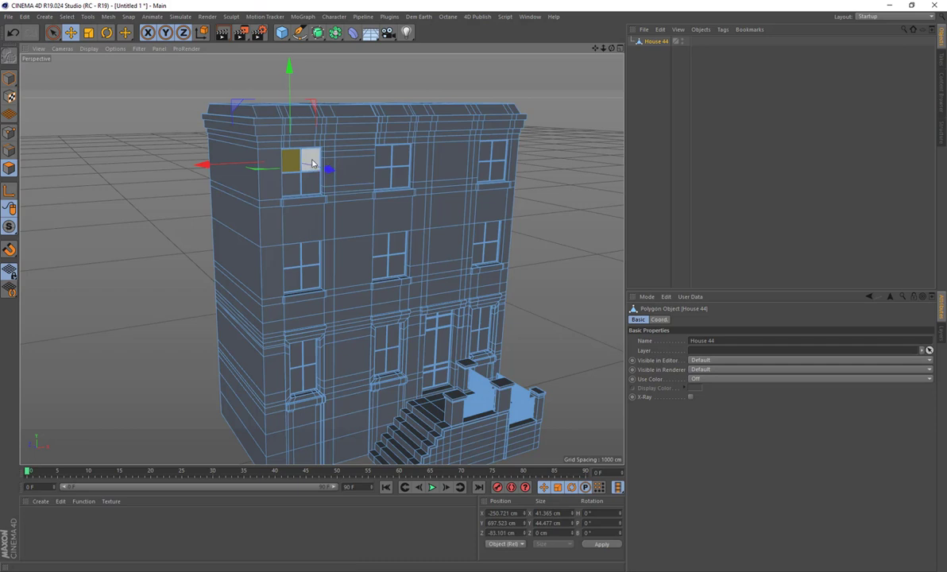
{"action": "left_click", "coordinate": [313, 163], "text": "shift"}
{"action": "left_click", "coordinate": [295, 182], "text": "shift"}
{"action": "left_click", "coordinate": [310, 182], "text": "shift"}
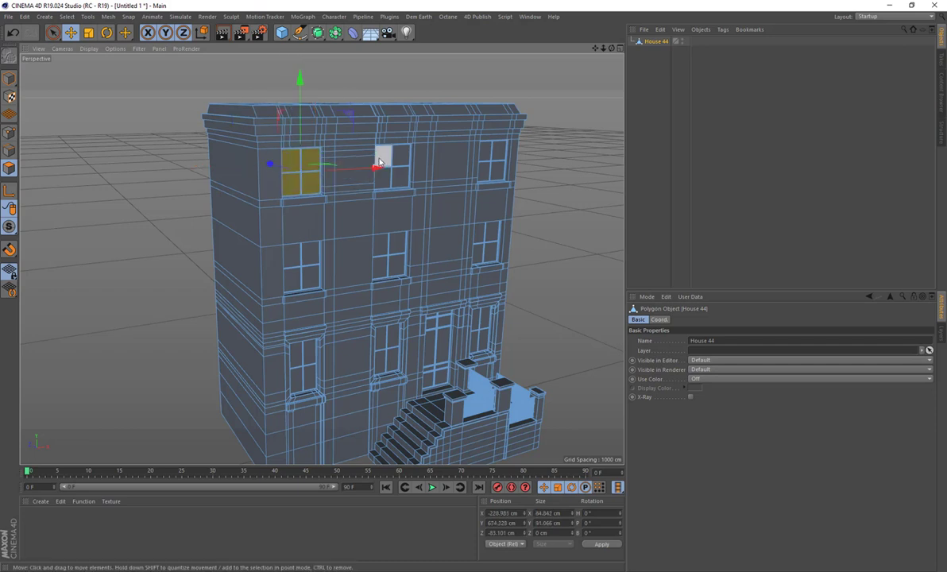
Add the panes of the top floor's middle and rightmost windows to the polygon selection.
{"action": "left_click", "coordinate": [379, 162], "text": "shift"}
{"action": "left_click", "coordinate": [401, 159], "text": "shift"}
{"action": "left_click", "coordinate": [398, 178], "text": "shift"}
{"action": "left_click", "coordinate": [383, 178], "text": "shift"}
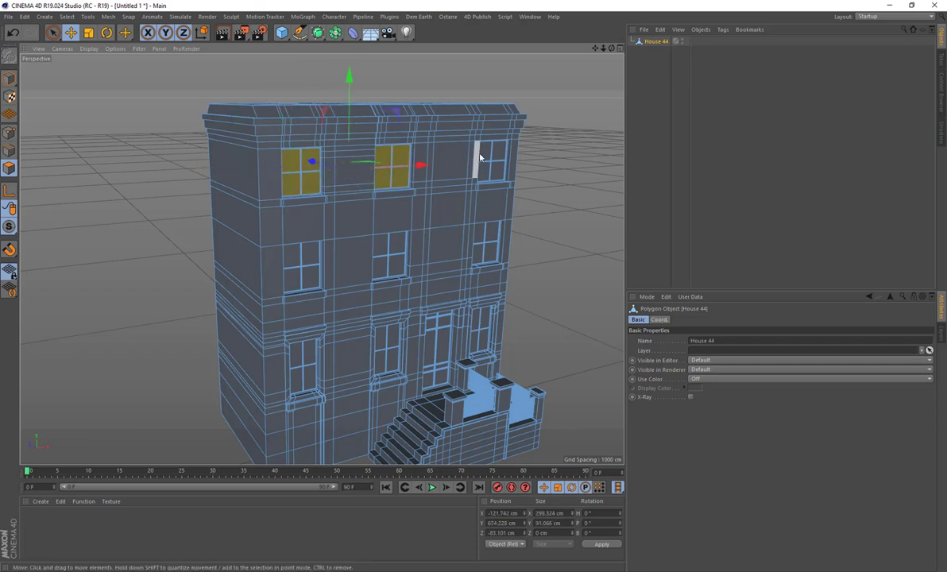
{"action": "left_click", "coordinate": [484, 153], "text": "shift"}
{"action": "left_click", "coordinate": [497, 153], "text": "shift"}
{"action": "left_click", "coordinate": [498, 169], "text": "shift"}
{"action": "left_click", "coordinate": [490, 173], "text": "shift"}
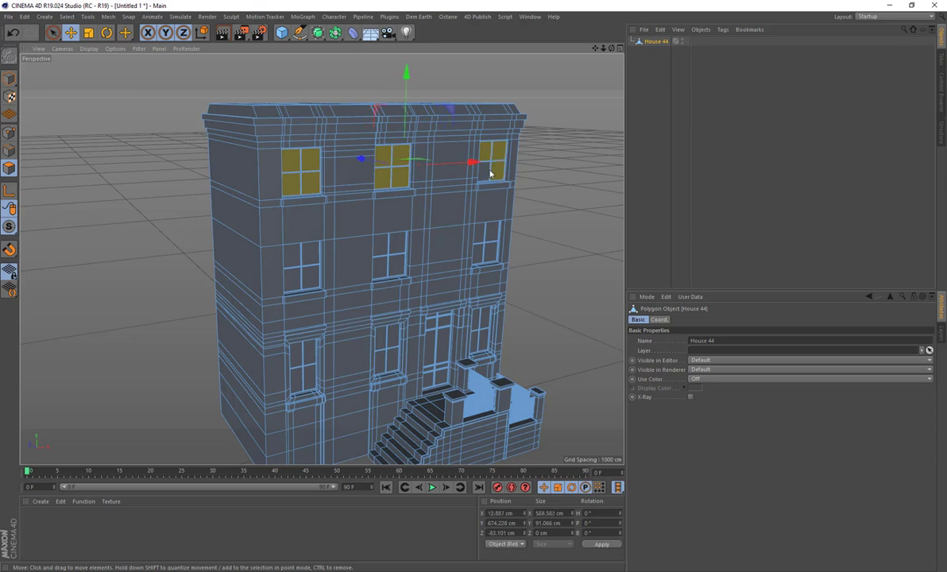
Add the panes of all three middle-floor windows to the polygon selection.
{"action": "left_click", "coordinate": [291, 255], "text": "shift"}
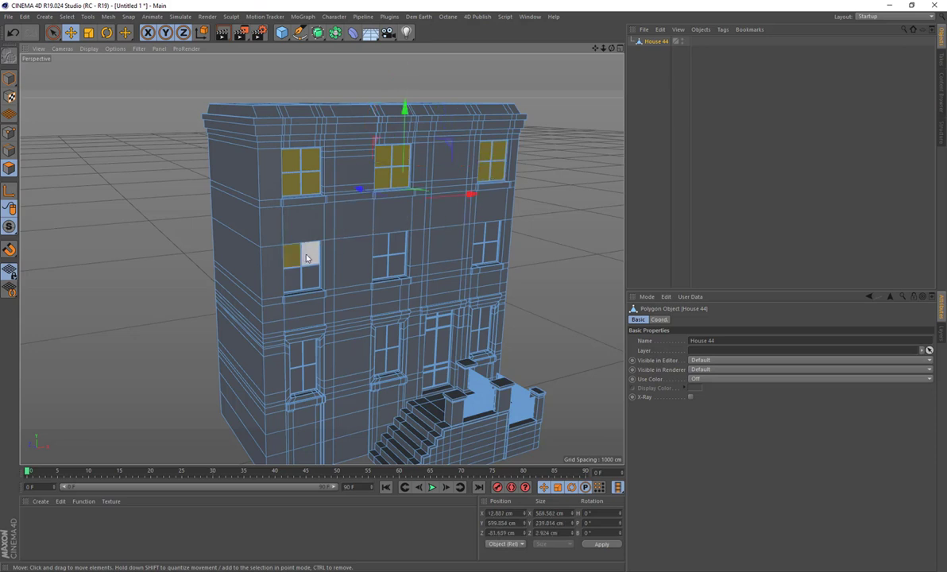
{"action": "left_click", "coordinate": [308, 253], "text": "shift"}
{"action": "left_click", "coordinate": [310, 270], "text": "shift"}
{"action": "left_click", "coordinate": [291, 272], "text": "shift"}
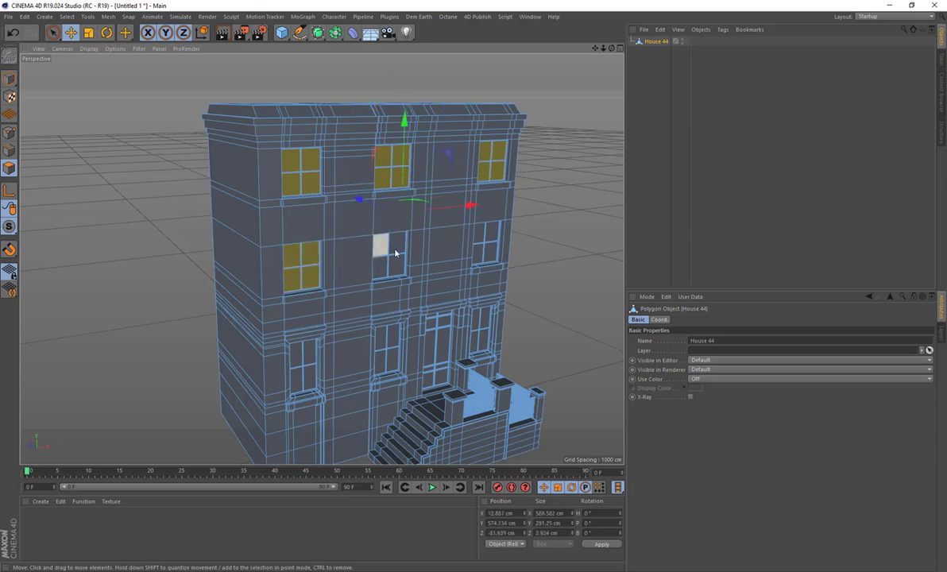
{"action": "left_click", "coordinate": [380, 245], "text": "shift"}
{"action": "left_click", "coordinate": [397, 246], "text": "shift"}
{"action": "left_click", "coordinate": [397, 265], "text": "shift"}
{"action": "left_click", "coordinate": [381, 266], "text": "shift"}
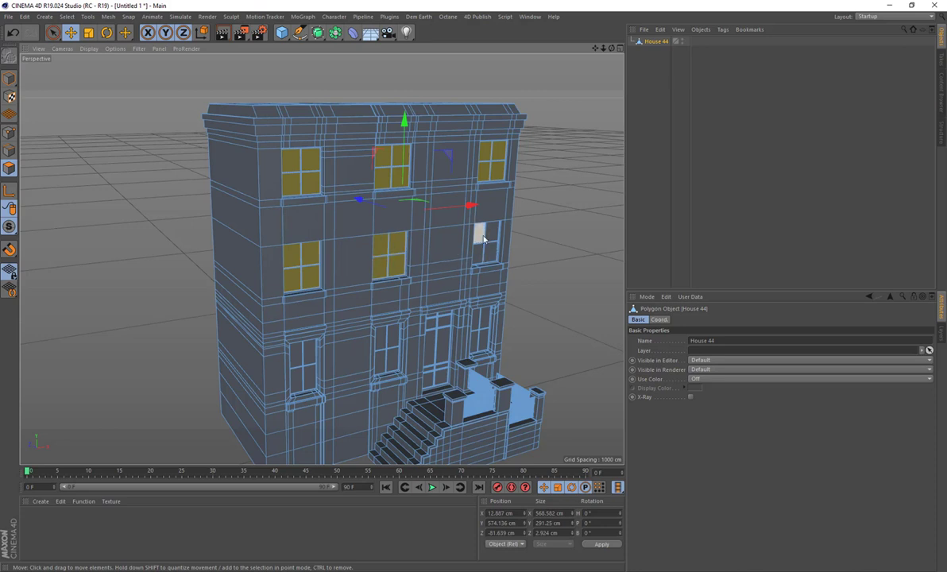
{"action": "left_click", "coordinate": [480, 234], "text": "shift"}
{"action": "left_click", "coordinate": [491, 231], "text": "shift"}
{"action": "left_click", "coordinate": [493, 251], "text": "shift"}
{"action": "left_click", "coordinate": [481, 252], "text": "shift"}
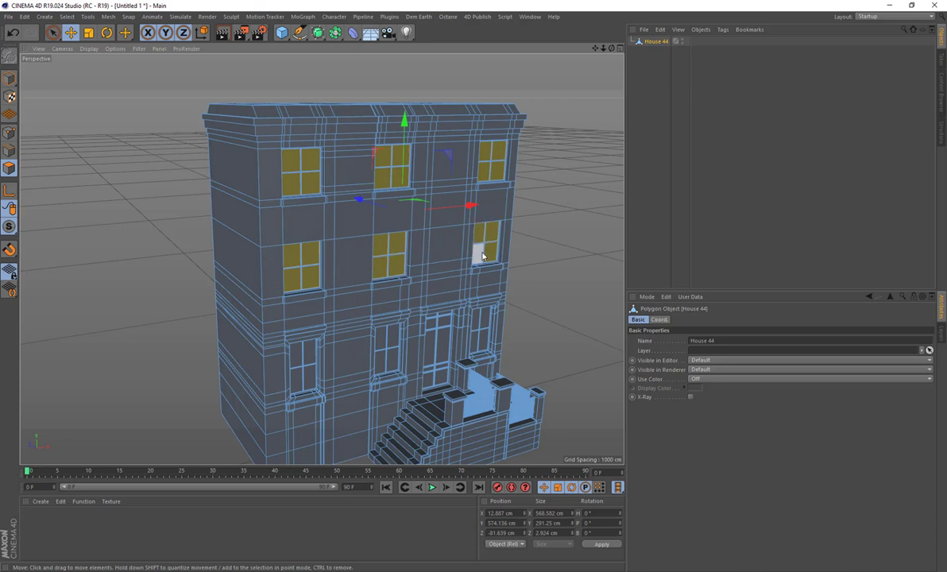
Add the panes of the three ground-floor windows to the polygon selection, leaving out the door.
{"action": "left_click", "coordinate": [296, 353], "text": "shift"}
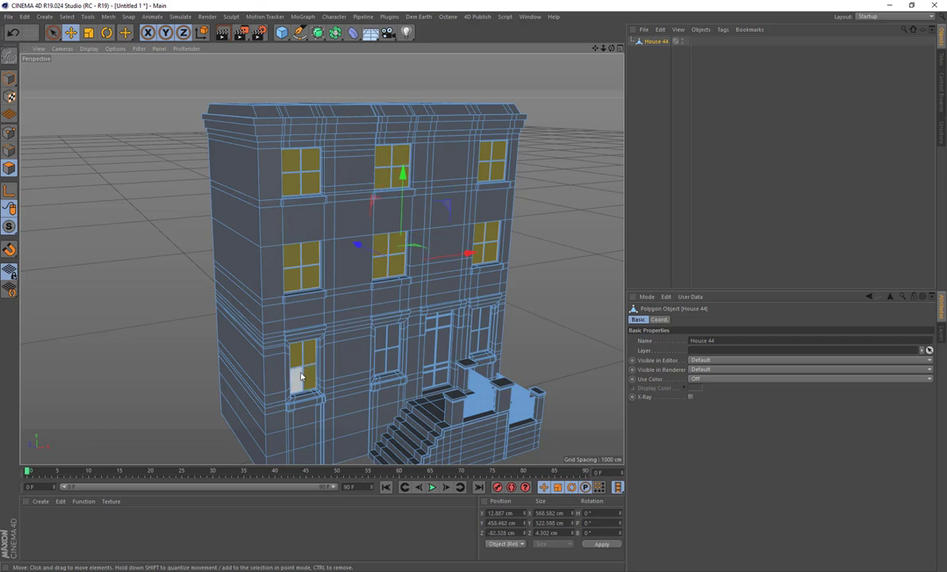
{"action": "left_click", "coordinate": [308, 373], "text": "shift"}
{"action": "left_click", "coordinate": [382, 346], "text": "shift"}
{"action": "left_click", "coordinate": [393, 343], "text": "shift"}
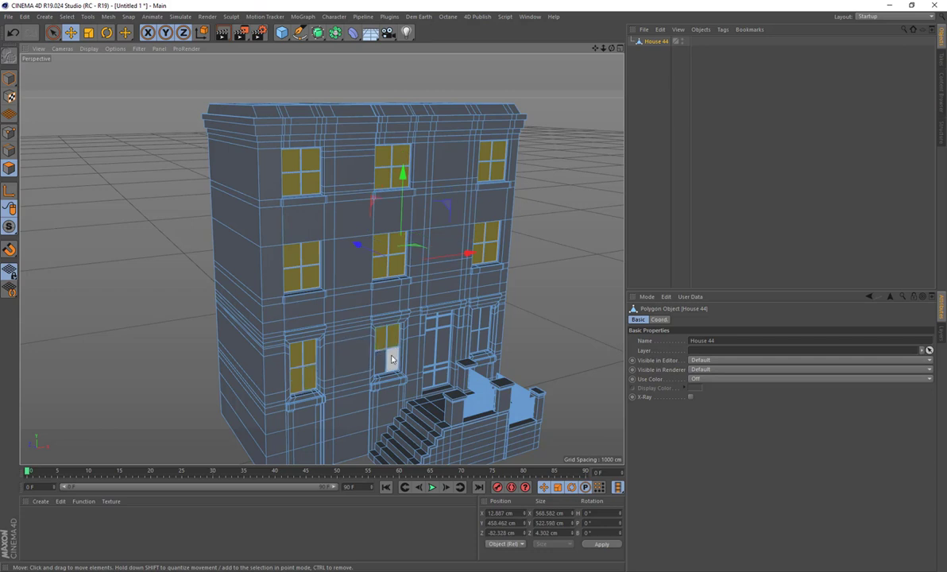
{"action": "left_click", "coordinate": [392, 360], "text": "shift"}
{"action": "left_click", "coordinate": [381, 362], "text": "shift"}
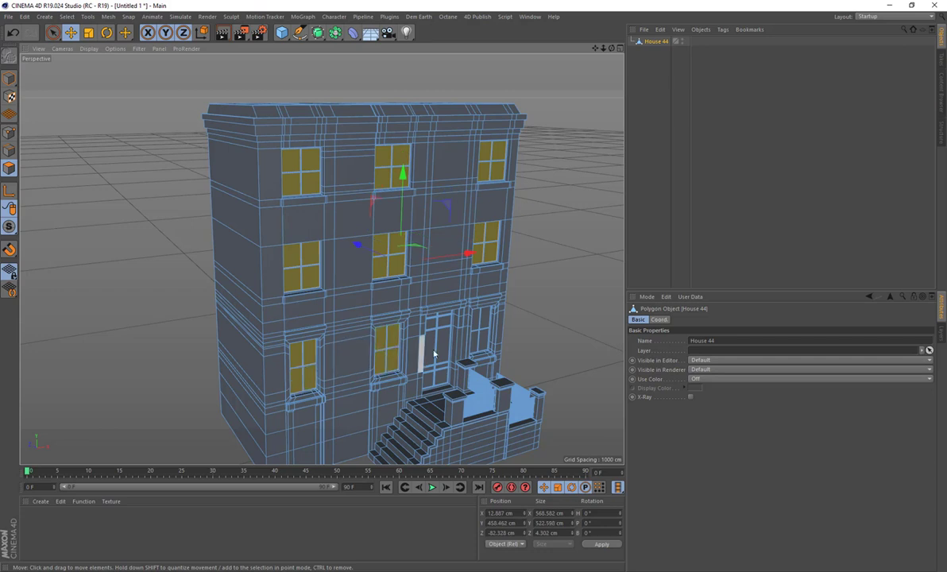
{"action": "left_click", "coordinate": [480, 319], "text": "shift"}
{"action": "left_click", "coordinate": [483, 337], "text": "shift"}
{"action": "left_click", "coordinate": [475, 338], "text": "shift"}
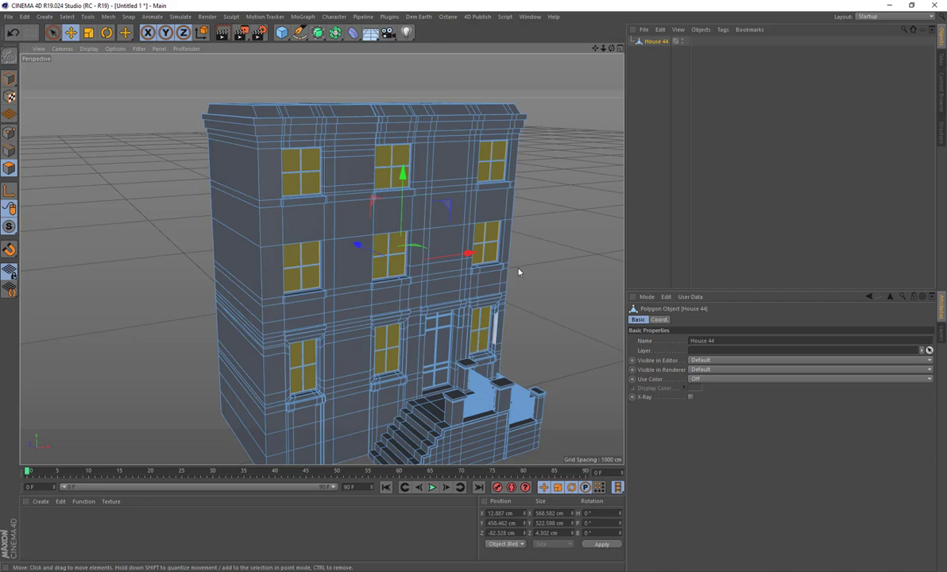
Store the selected window panes as a polygon selection tag and name it "Windows".
{"action": "mouse_move", "coordinate": [388, 236]}
{"action": "left_mouse_down", "text": "alt"}
{"action": "mouse_move", "coordinate": [387, 224]}
{"action": "mouse_move", "coordinate": [388, 234]}
{"action": "left_mouse_up", "text": "alt"}
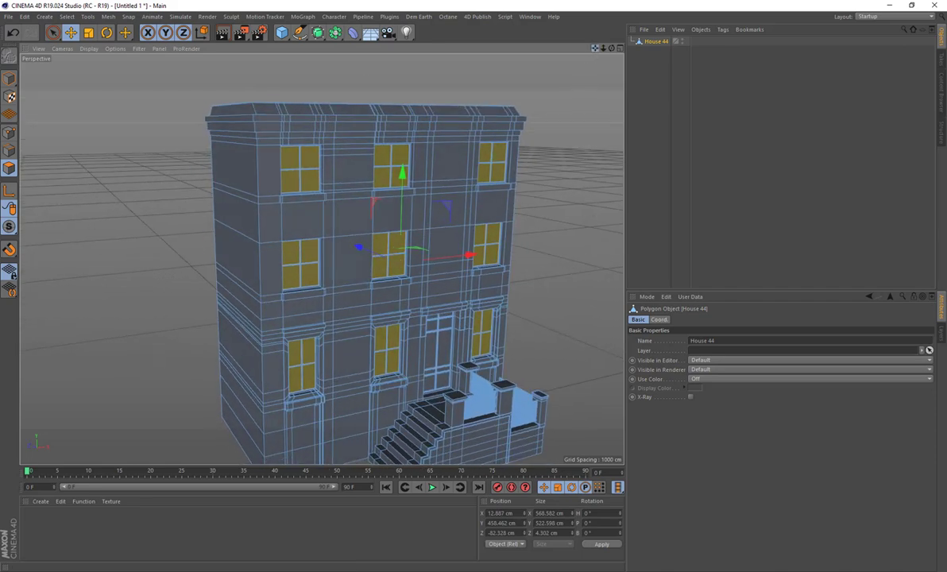
{"action": "left_click_drag", "start_coordinate": [595, 47], "coordinate": [567, 31]}
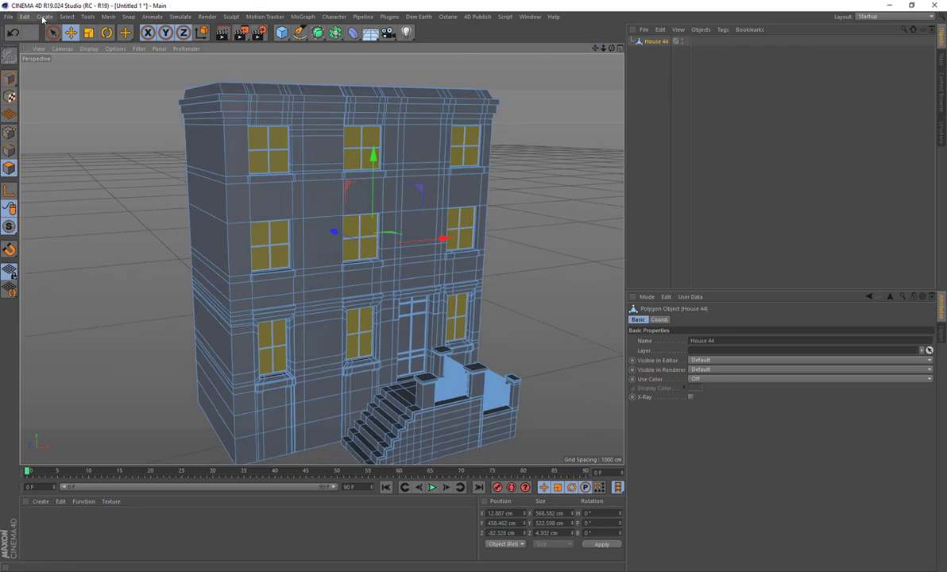
{"action": "left_click", "coordinate": [68, 17]}
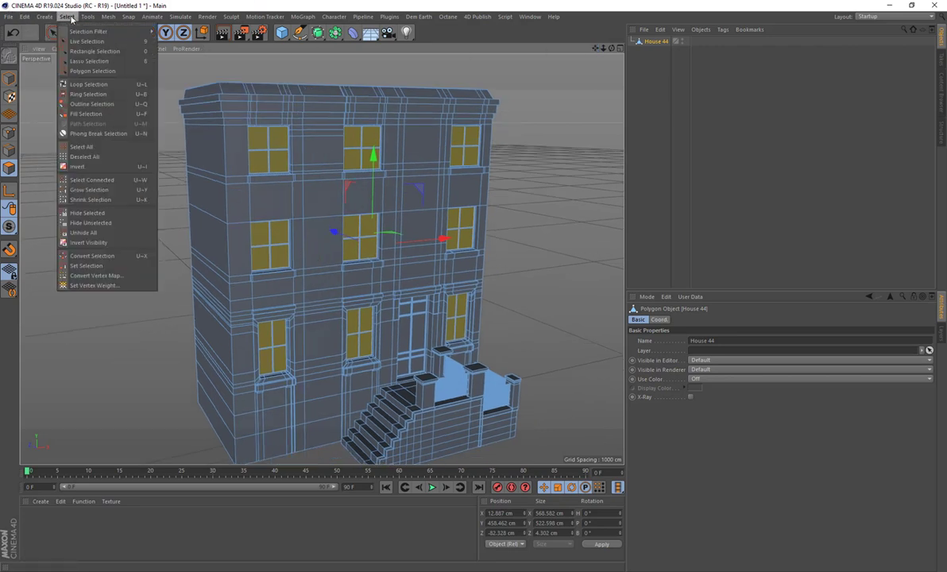
{"action": "left_click", "coordinate": [87, 265]}
{"action": "left_click", "coordinate": [718, 332]}
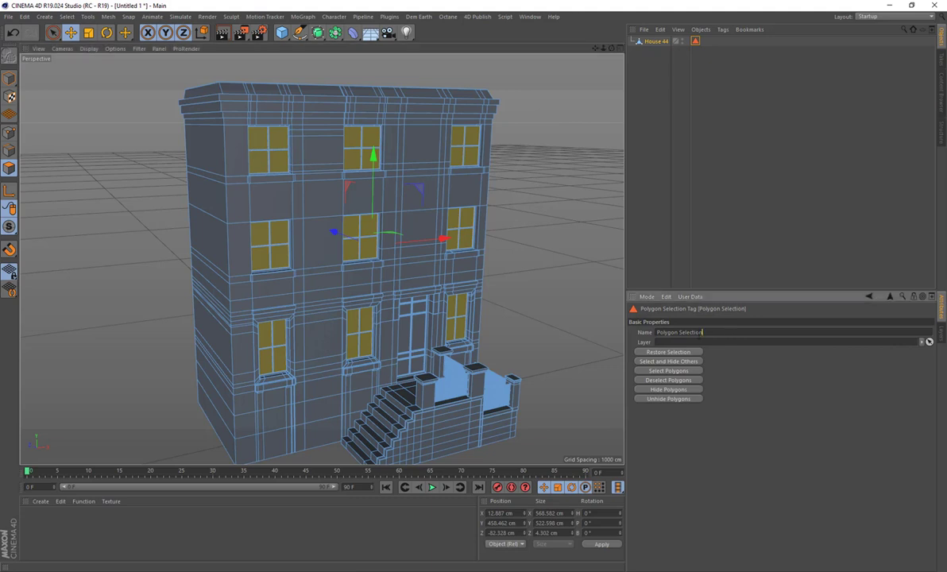
{"action": "type", "text": "Windows"}
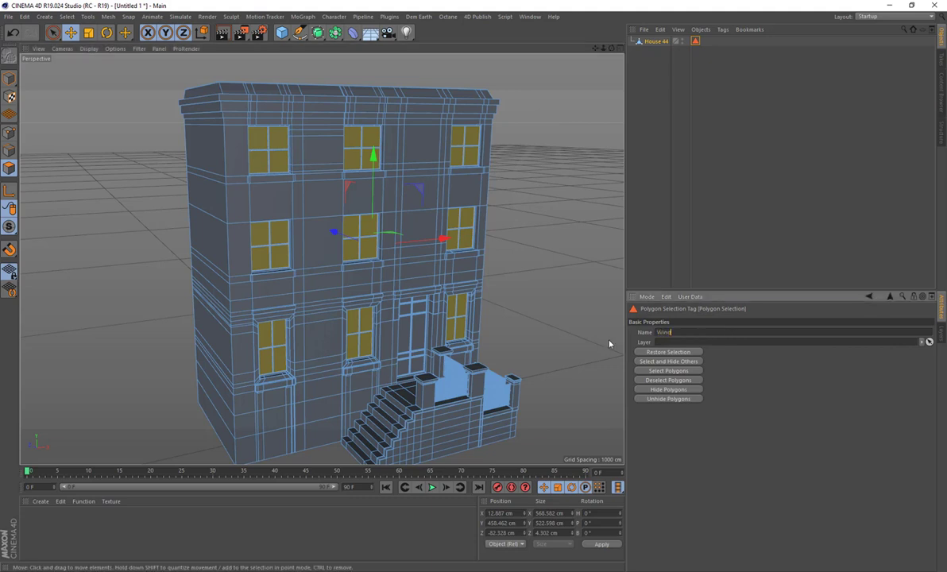
Rename the House 44 object as House.
{"action": "double_click", "coordinate": [658, 41]}
{"action": "type", "text": "House"}
{"action": "key", "text": "Return"}
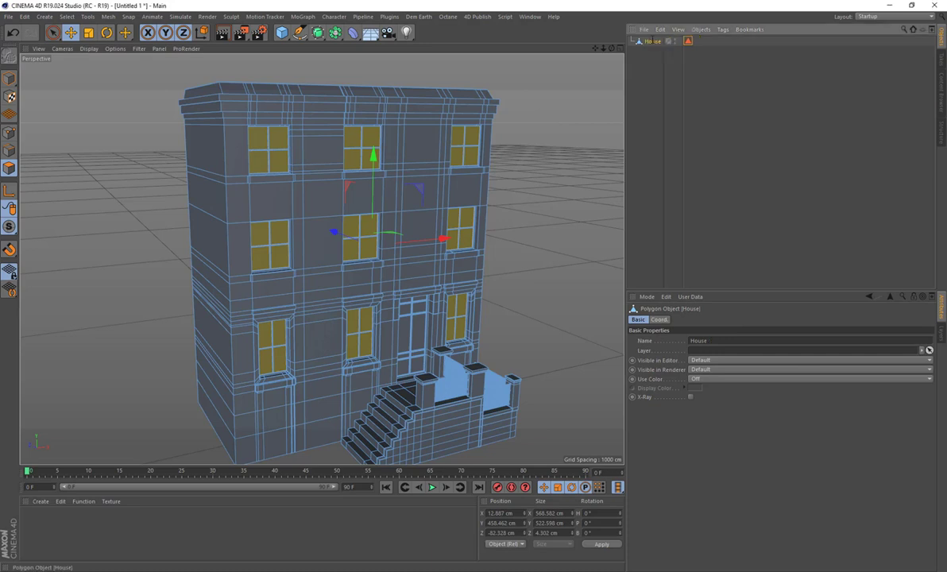
{"action": "left_click", "coordinate": [655, 62]}
{"action": "left_click", "coordinate": [652, 41]}
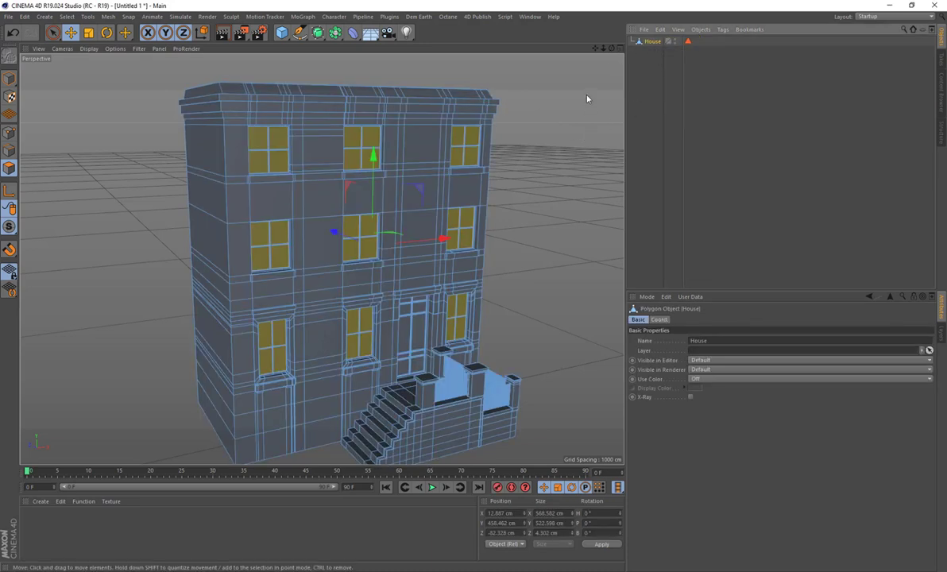
Add a MoGraph Cloner and place the House object inside it as its child.
{"action": "left_click_drag", "start_coordinate": [595, 48], "coordinate": [586, 41]}
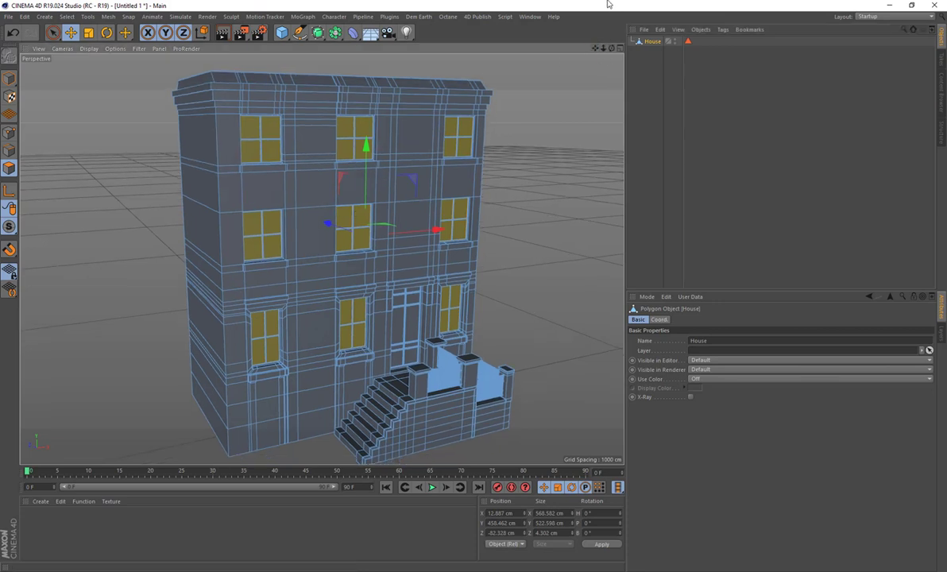
{"action": "left_click_drag", "start_coordinate": [602, 49], "coordinate": [579, 52]}
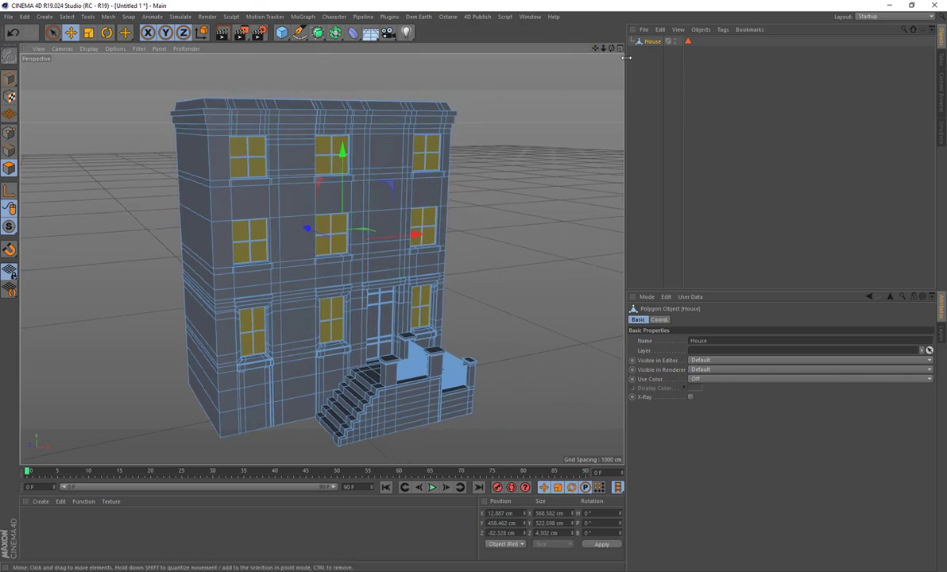
{"action": "left_click", "coordinate": [306, 17]}
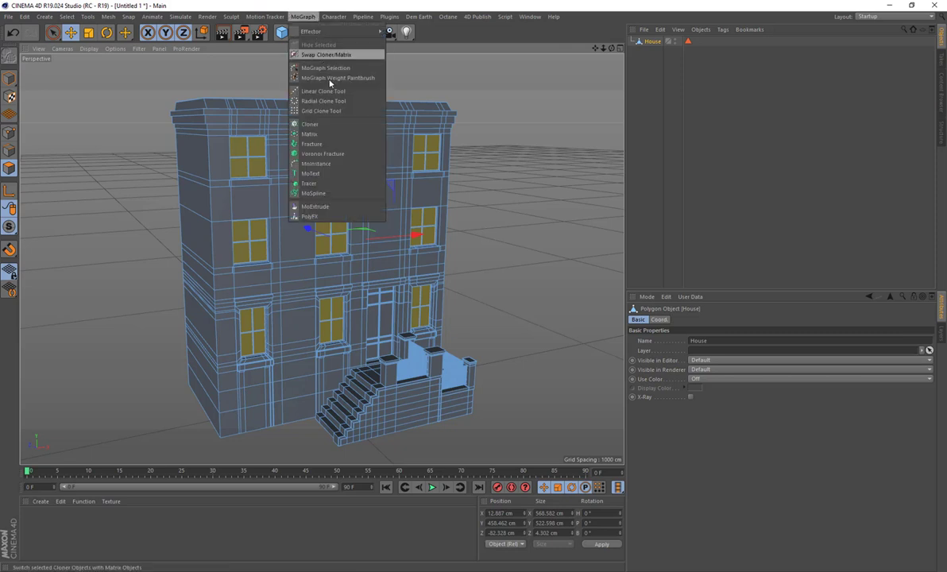
{"action": "left_click", "coordinate": [344, 124]}
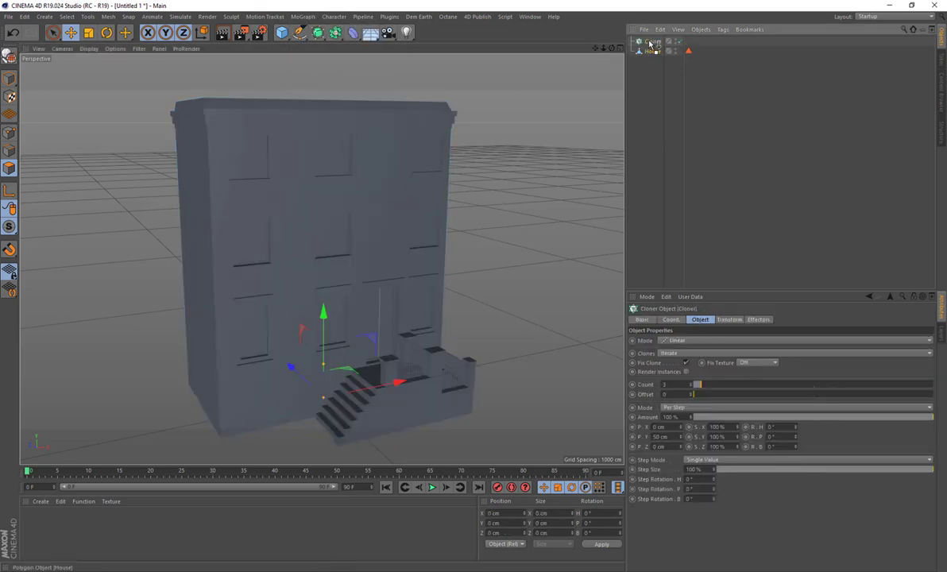
{"action": "left_click_drag", "start_coordinate": [652, 51], "coordinate": [653, 40]}
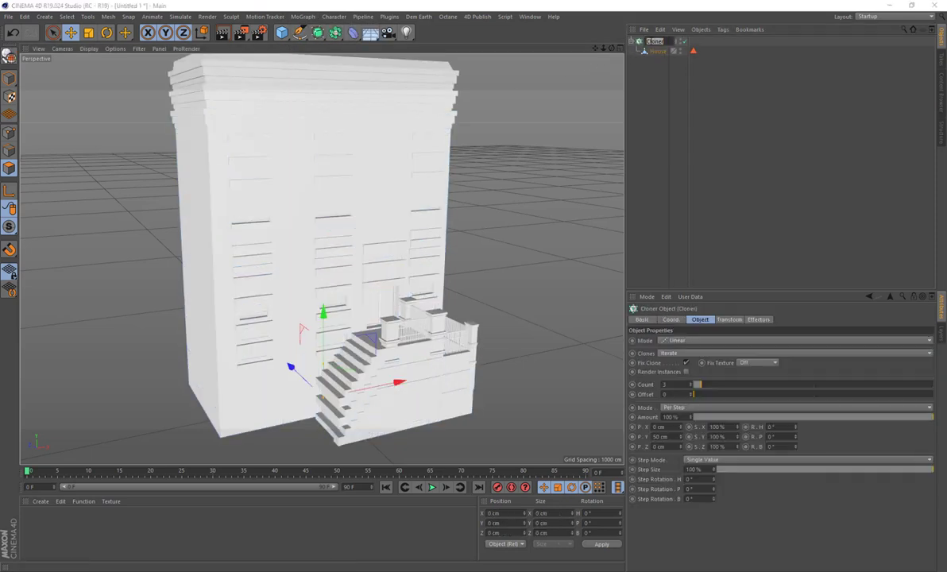
Rename the cloner as Block.
{"action": "type", "text": "Block"}
{"action": "key", "text": "Return"}
{"action": "left_click", "coordinate": [657, 76]}
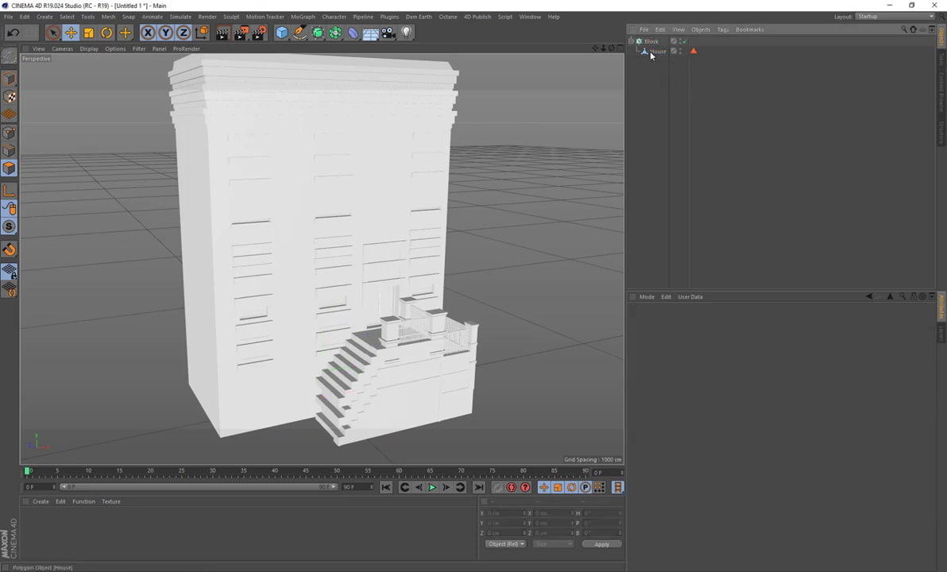
Set the Block cloner to 5 clones, offset 0 cm in Y and 732 cm in X per step.
{"action": "left_click", "coordinate": [653, 50]}
{"action": "left_click", "coordinate": [650, 42]}
{"action": "left_click", "coordinate": [660, 437]}
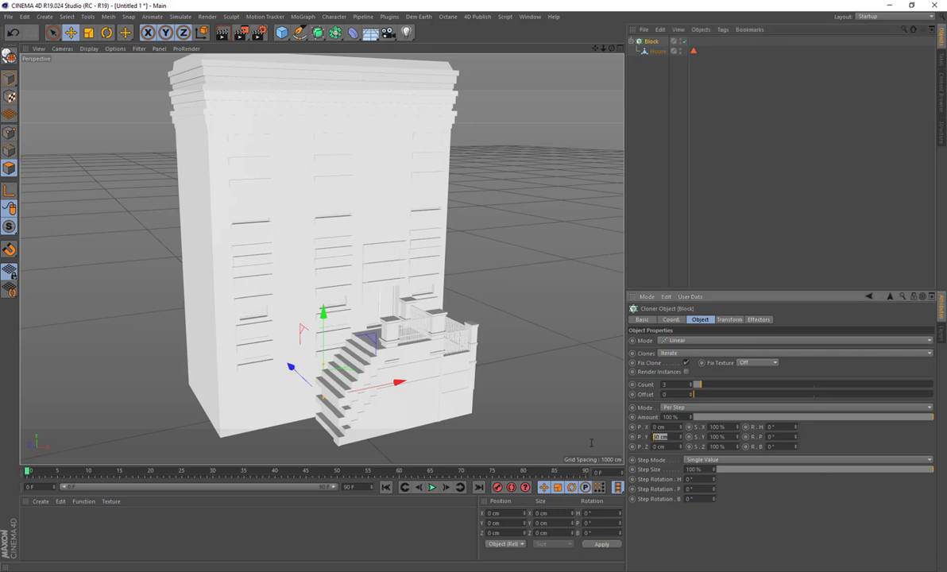
{"action": "type", "text": "0"}
{"action": "key", "text": "Return"}
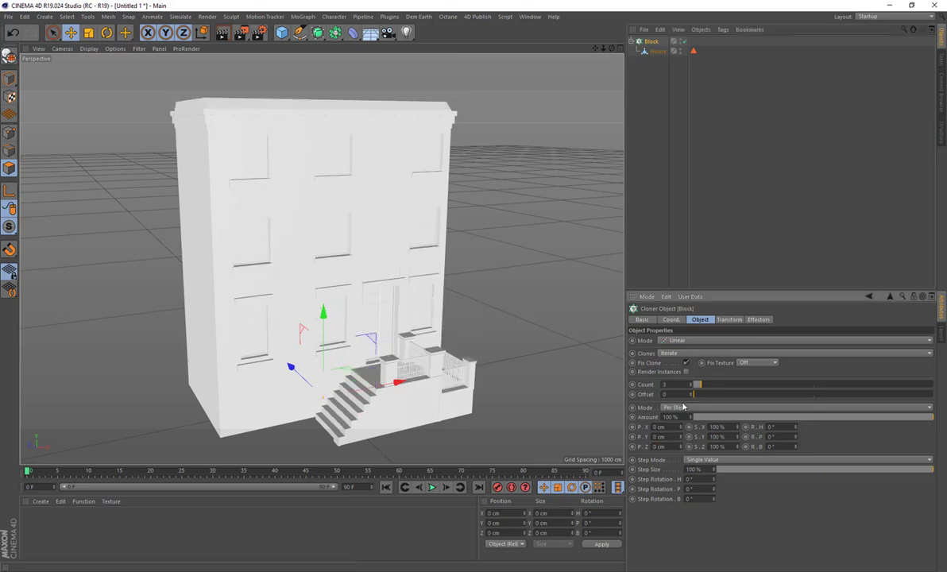
{"action": "left_click_drag", "start_coordinate": [681, 430], "coordinate": [751, 430]}
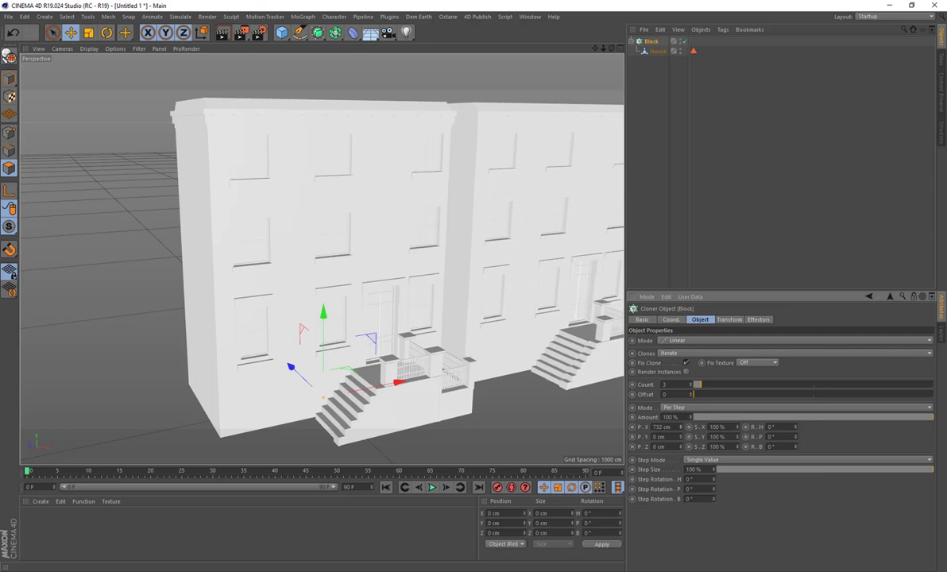
{"action": "left_click_drag", "start_coordinate": [672, 384], "coordinate": [605, 395]}
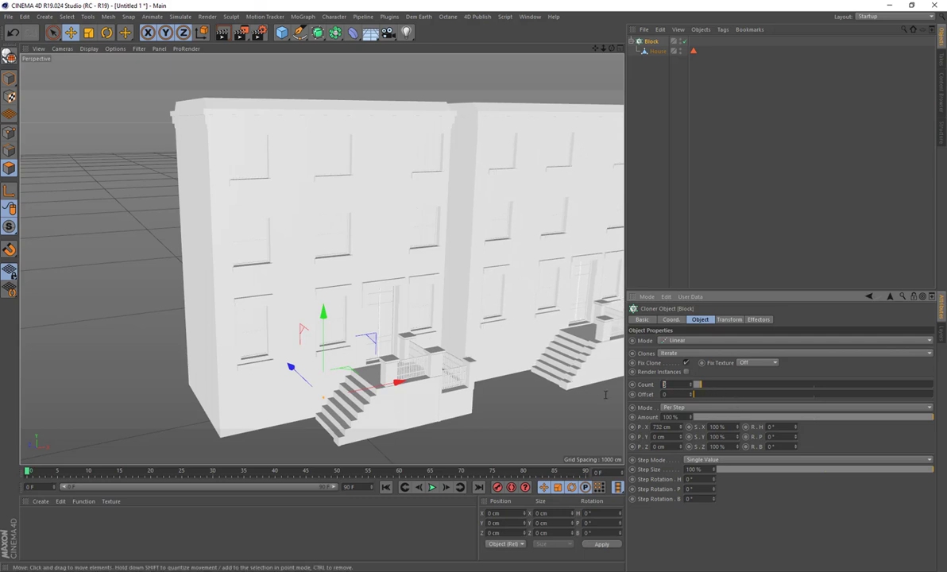
{"action": "scroll", "coordinate": [428, 319], "scroll_direction": "down", "scroll_amount": 8}
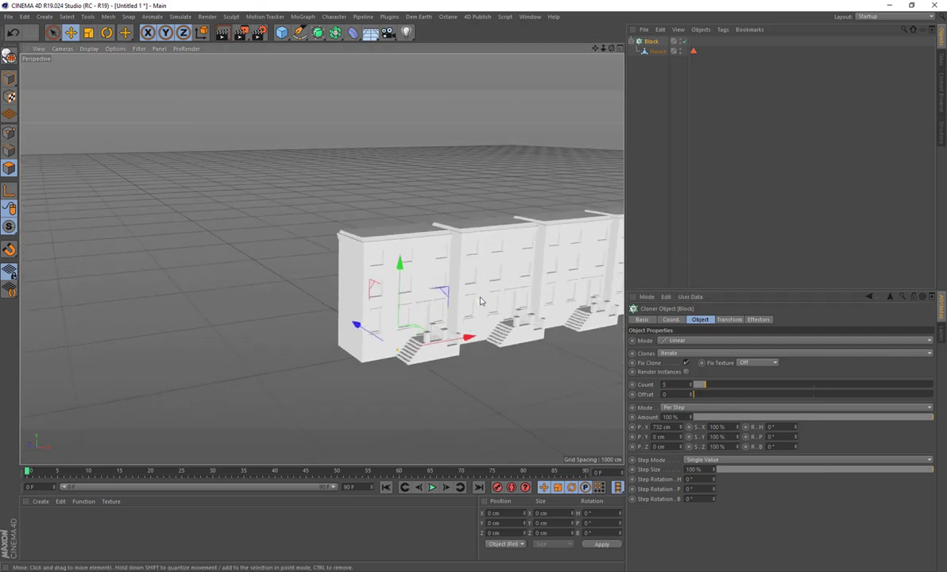
Add a plane, move it in front of the houses to about Z -312 cm and widen it to about 3713 cm.
{"action": "left_click_drag", "start_coordinate": [594, 48], "coordinate": [411, 36]}
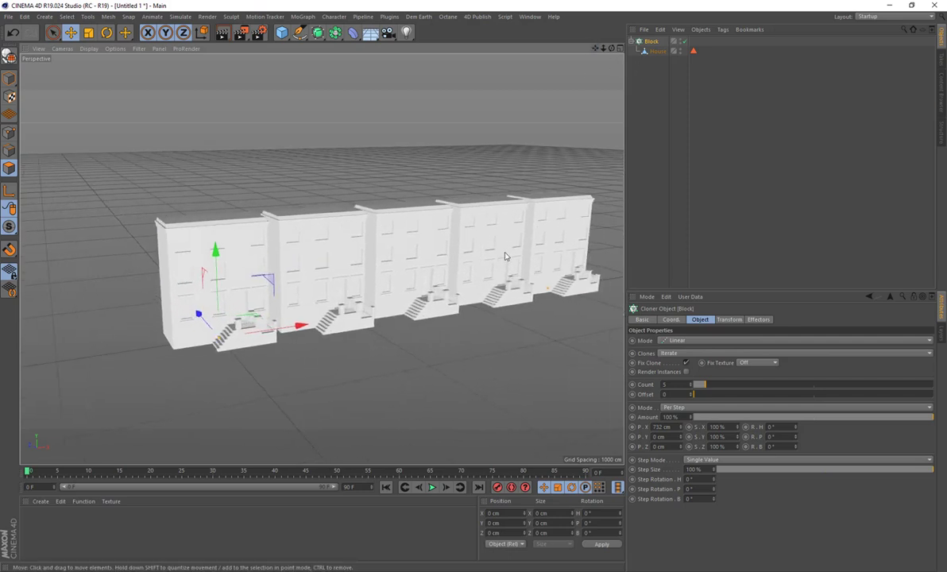
{"action": "left_click_drag", "start_coordinate": [506, 258], "coordinate": [523, 246], "text": "alt"}
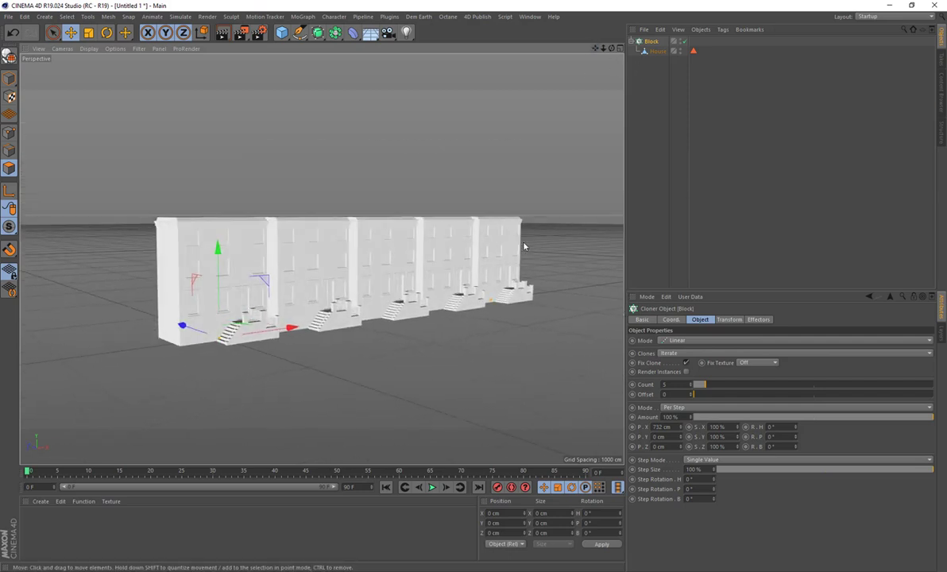
{"action": "left_click", "coordinate": [281, 32]}
{"action": "left_click", "coordinate": [366, 66]}
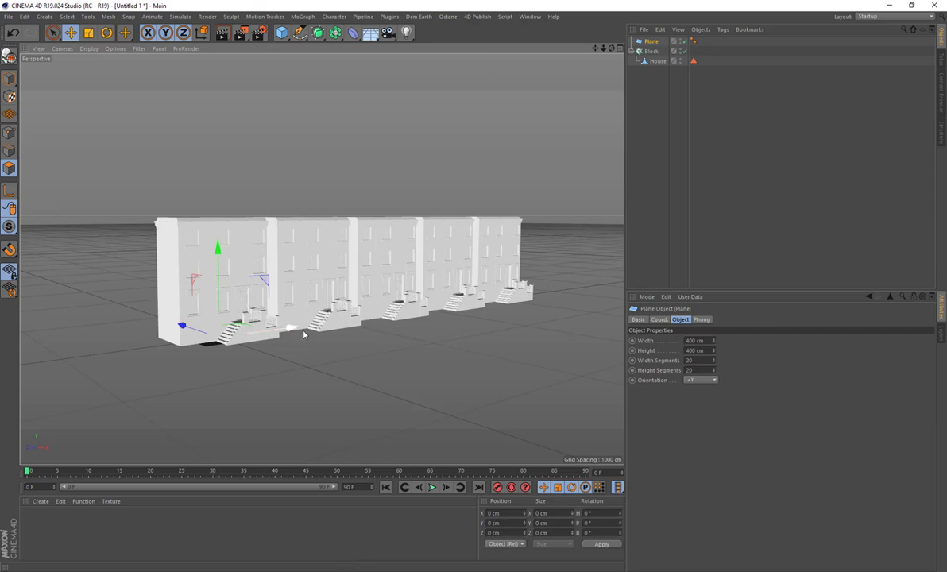
{"action": "left_click_drag", "start_coordinate": [282, 307], "coordinate": [524, 326], "text": "alt"}
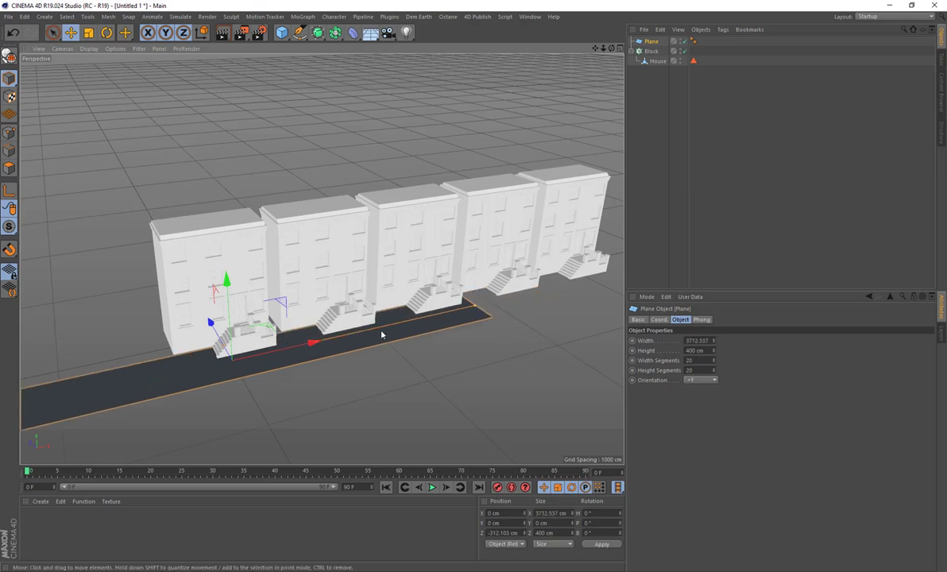
Move the plane along the house row to about X 1530 cm and adjust its depth to about Z -298 cm.
{"action": "left_click_drag", "start_coordinate": [311, 342], "coordinate": [504, 302]}
{"action": "left_click_drag", "start_coordinate": [413, 337], "coordinate": [462, 328], "text": "alt"}
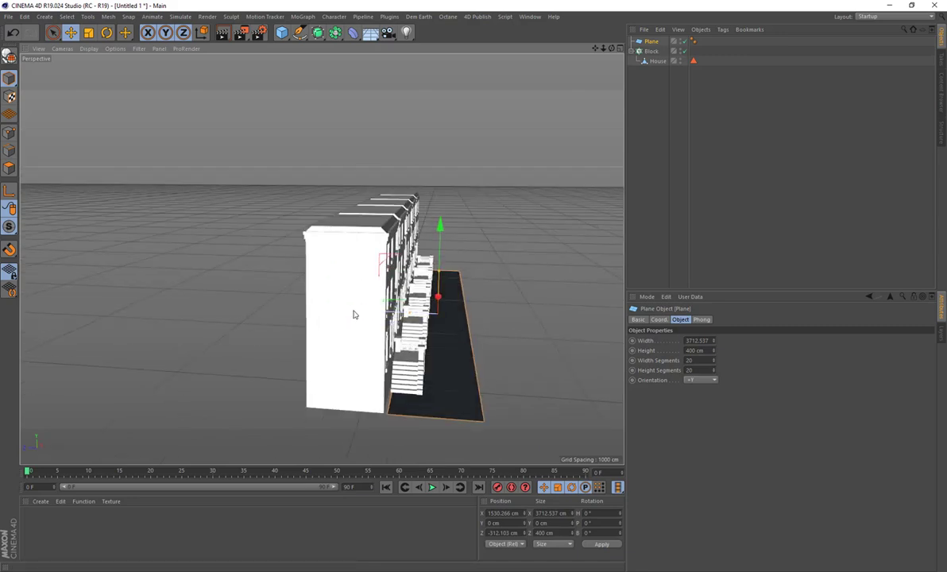
{"action": "mouse_move", "coordinate": [353, 311]}
{"action": "left_mouse_down"}
{"action": "mouse_move", "coordinate": [344, 311]}
{"action": "mouse_move", "coordinate": [351, 315]}
{"action": "left_mouse_up"}
{"action": "mouse_move", "coordinate": [486, 340]}
{"action": "left_mouse_down", "text": "alt"}
{"action": "mouse_move", "coordinate": [416, 355]}
{"action": "mouse_move", "coordinate": [484, 345]}
{"action": "left_mouse_up", "text": "alt"}
Rename the plane as FootPath and clear the object selection.
{"action": "double_click", "coordinate": [651, 41]}
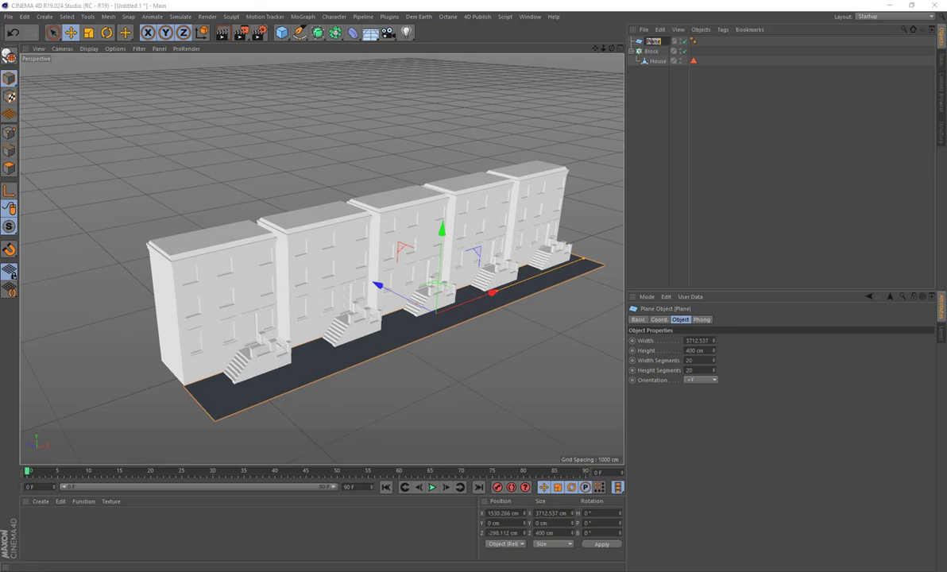
{"action": "type", "text": "Flo"}
{"action": "type", "text": "tPath"}
{"action": "key", "text": "Return"}
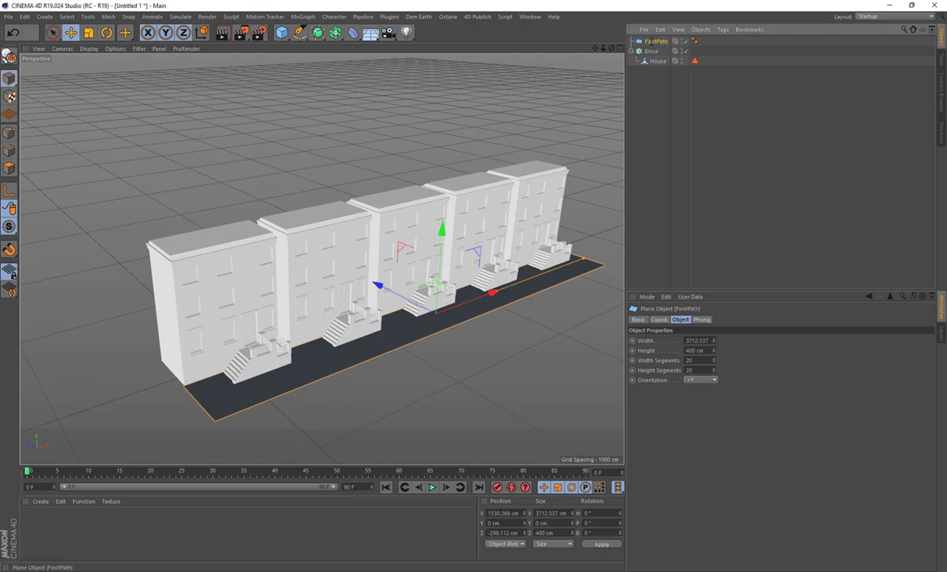
{"action": "left_click", "coordinate": [660, 81]}
{"action": "left_click", "coordinate": [655, 41]}
{"action": "left_click", "coordinate": [654, 93]}
Start an Alembic export of the scene, overwriting the existing block.abc in the scene1 folder.
{"action": "left_click_drag", "start_coordinate": [522, 191], "coordinate": [527, 167], "text": "alt"}
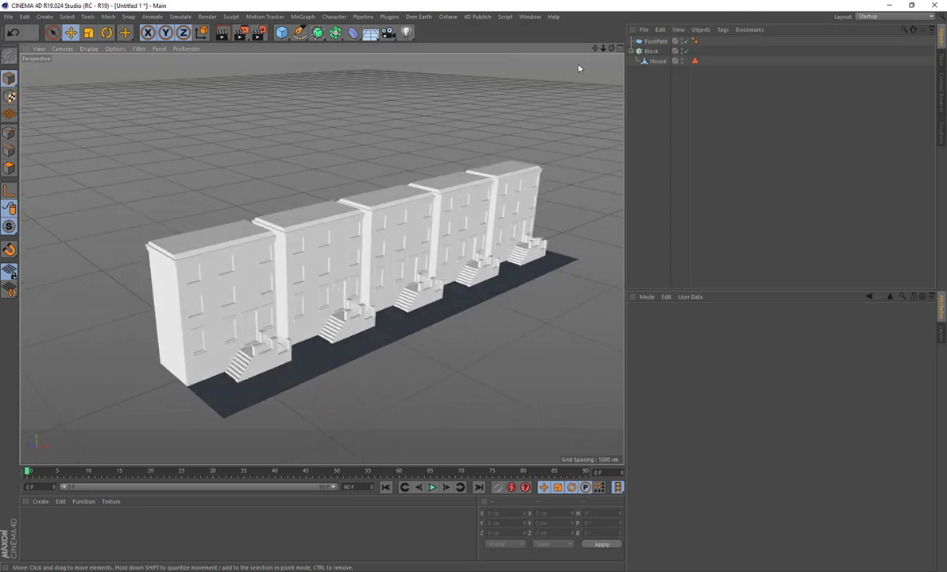
{"action": "left_click_drag", "start_coordinate": [595, 48], "coordinate": [571, 38]}
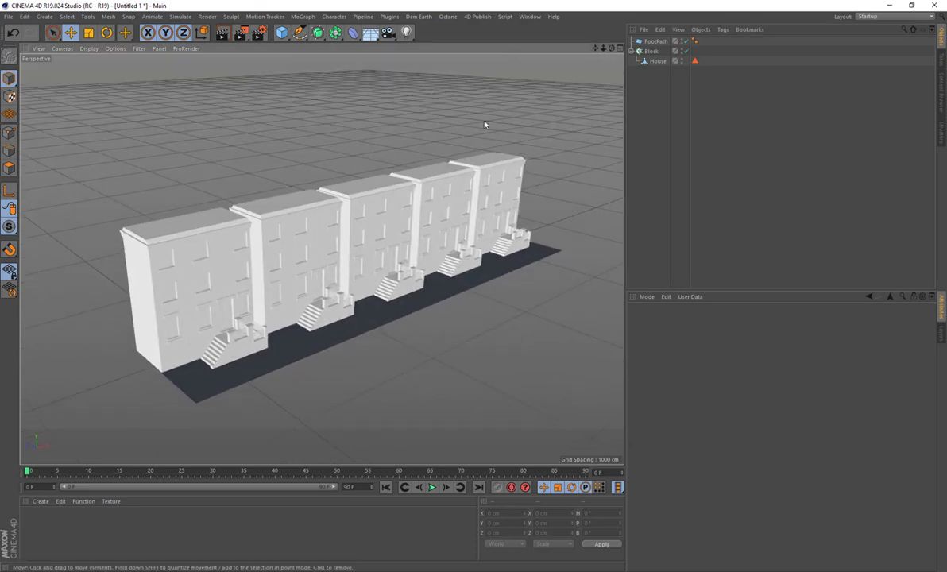
{"action": "left_click", "coordinate": [8, 16]}
{"action": "mouse_move", "coordinate": [72, 196]}
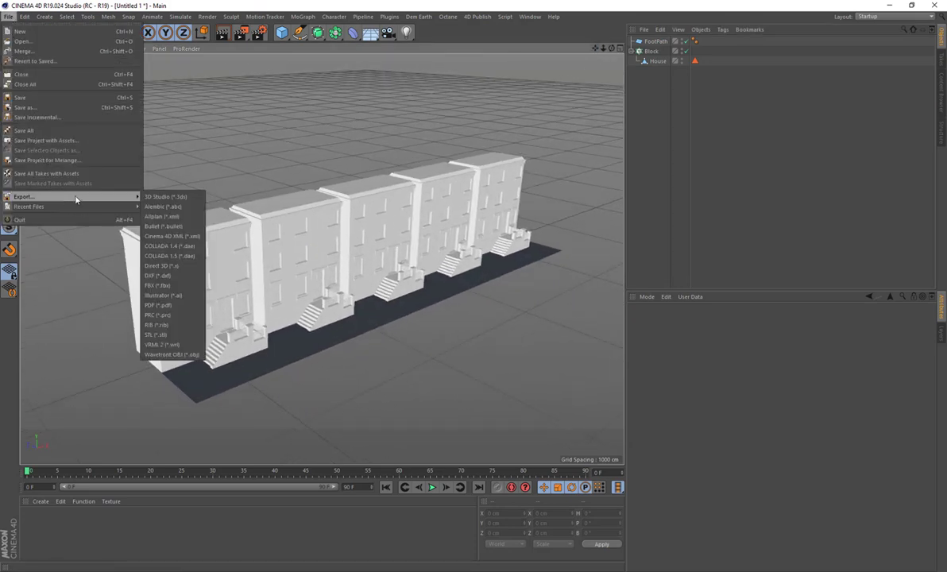
{"action": "left_click", "coordinate": [165, 206]}
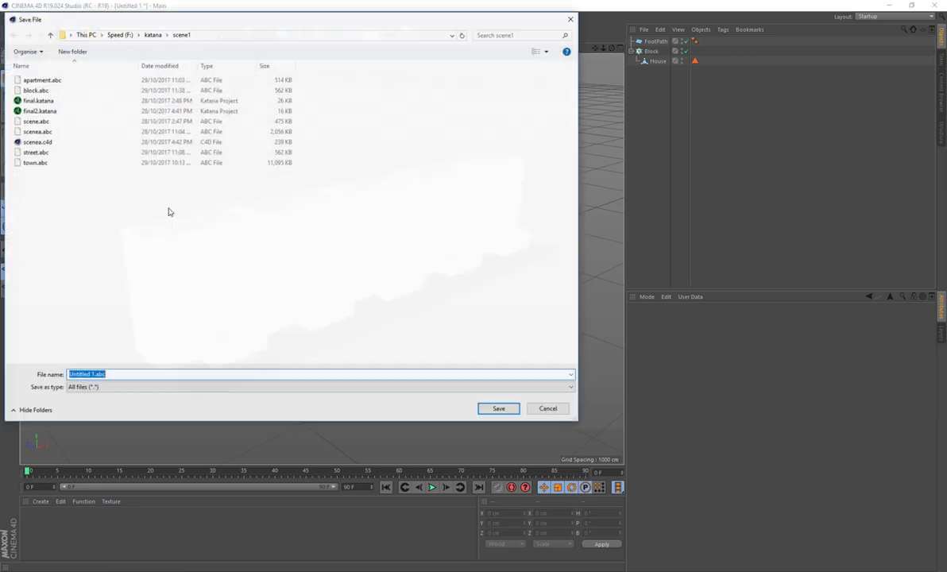
{"action": "left_click", "coordinate": [33, 89]}
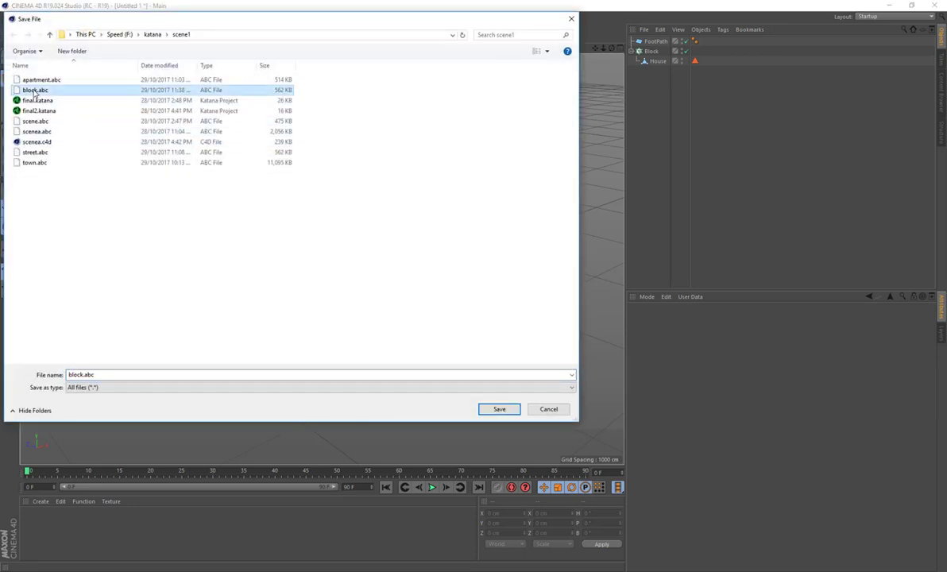
{"action": "left_click", "coordinate": [493, 407]}
{"action": "left_click", "coordinate": [497, 292]}
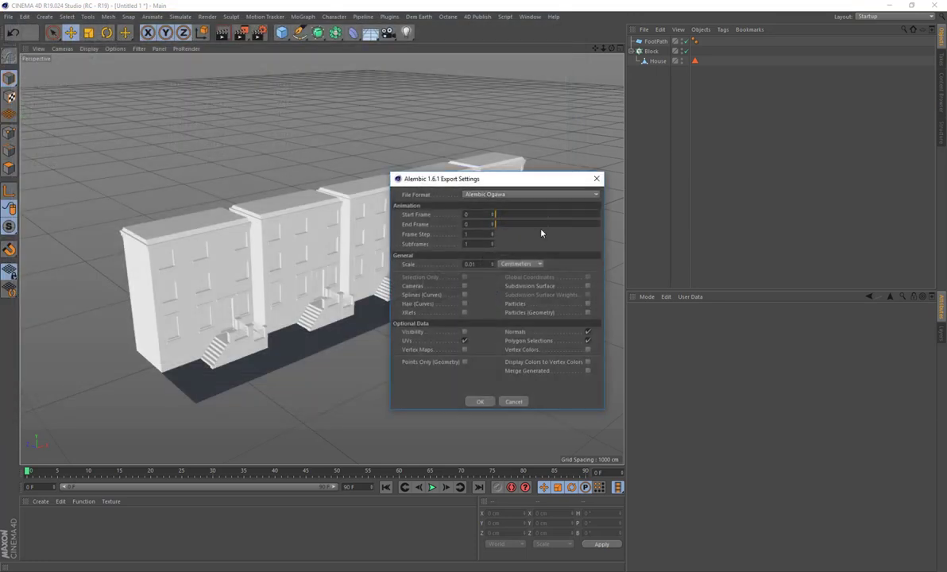
Go over the scale and Polygon Selections options in the export settings and run the Alembic export.
{"action": "double_click", "coordinate": [471, 264]}
{"action": "left_click", "coordinate": [587, 341]}
{"action": "left_click", "coordinate": [479, 402]}
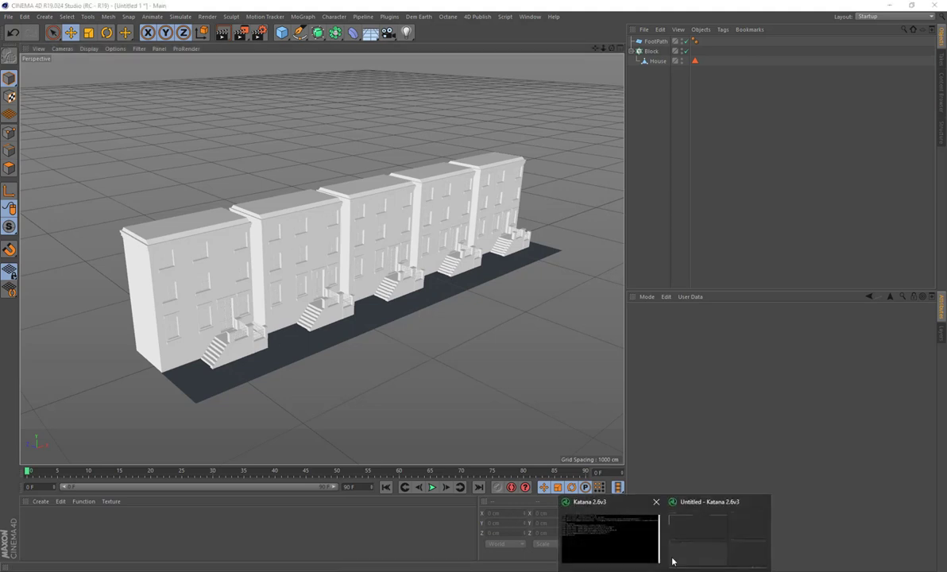
Switch to Katana and place an Alembic_In node in the node graph.
{"action": "left_click", "coordinate": [676, 548]}
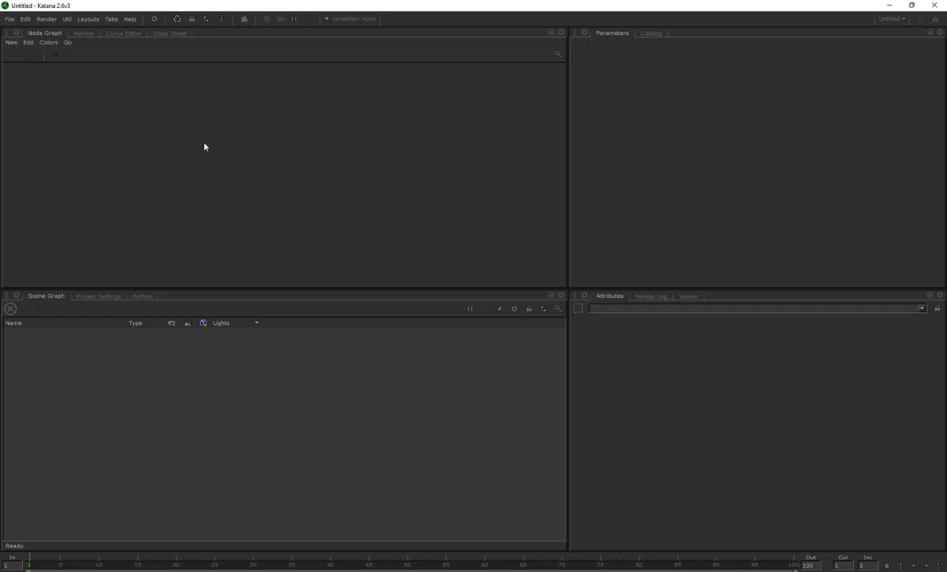
{"action": "key", "text": "Tab"}
{"action": "type", "text": "ale"}
{"action": "key", "text": "Return"}
{"action": "left_click", "coordinate": [204, 147]}
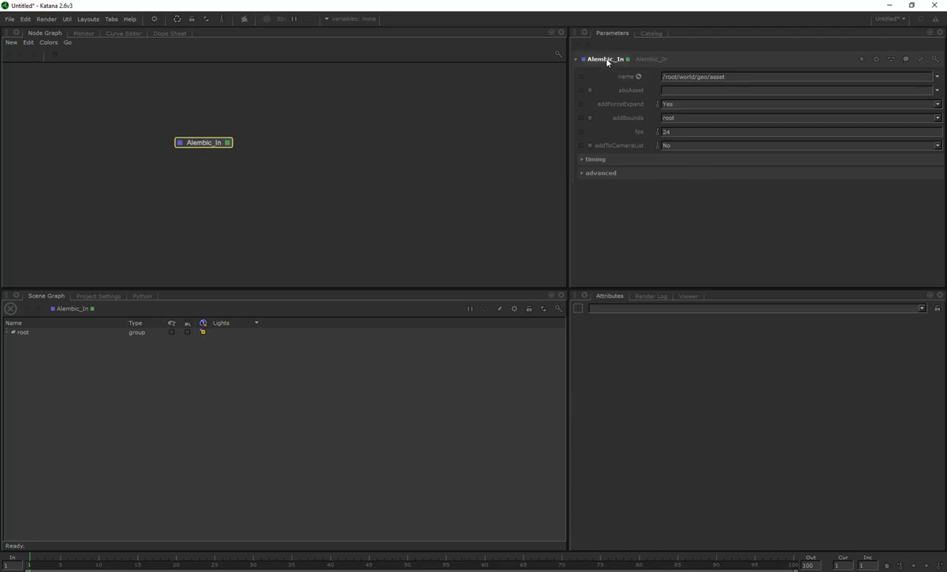
Rename the Alembic_In node as Street_In.
{"action": "left_click", "coordinate": [606, 61]}
{"action": "left_click_drag", "start_coordinate": [612, 59], "coordinate": [586, 59]}
{"action": "type", "text": "Street_In"}
{"action": "key", "text": "Return"}
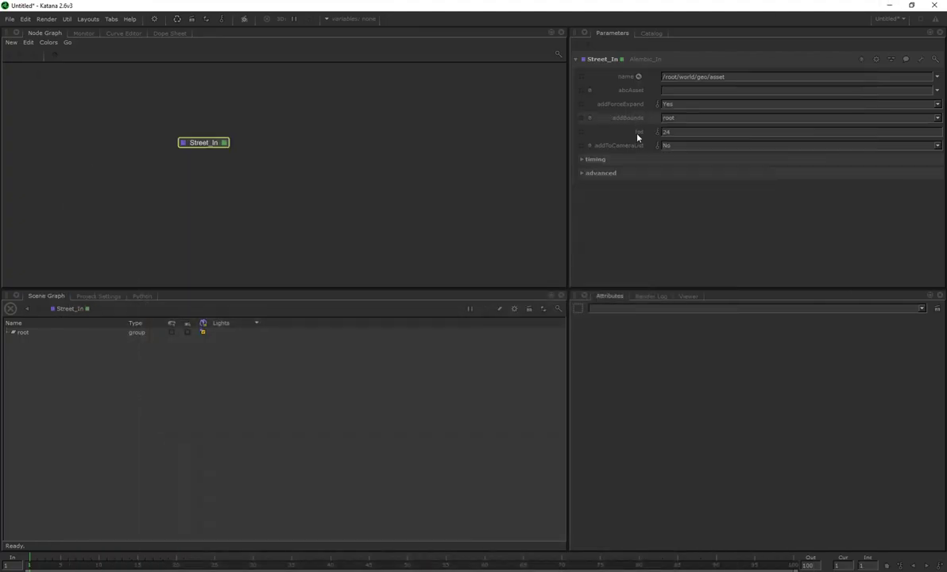
Load block.abc from the scene1 folder as the Street_In node's Alembic asset.
{"action": "left_click", "coordinate": [936, 90]}
{"action": "left_click", "coordinate": [881, 103]}
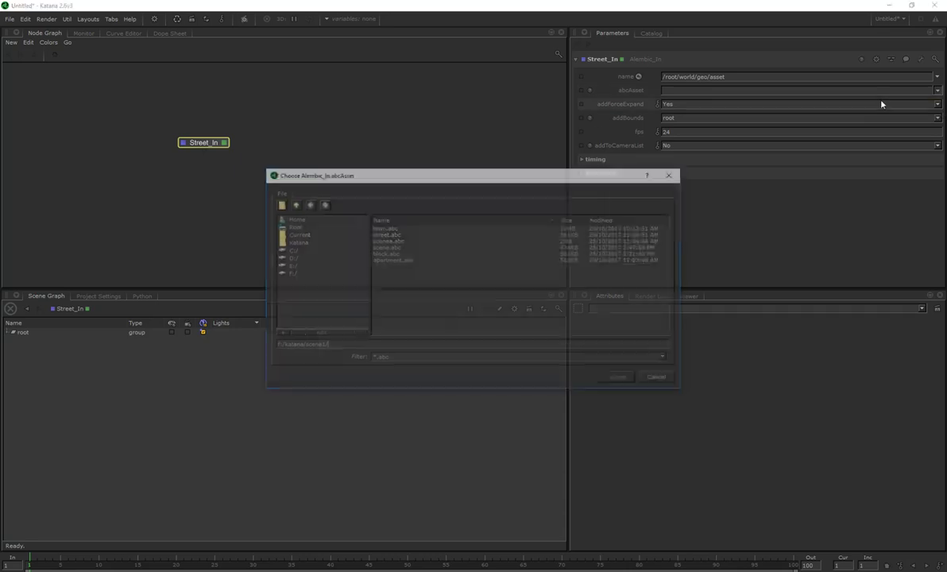
{"action": "left_click", "coordinate": [386, 253]}
{"action": "left_click", "coordinate": [619, 379]}
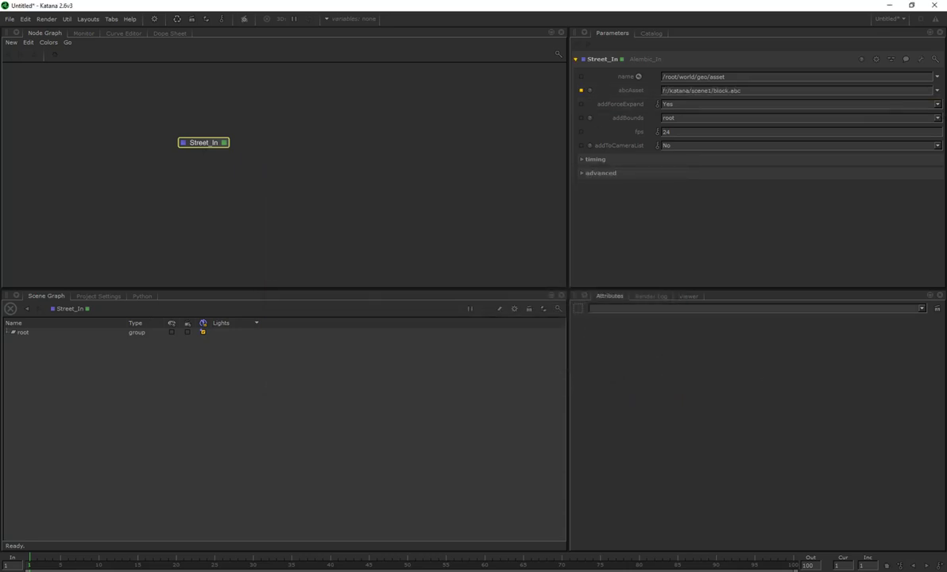
Expand the scene graph from root through world, geo and asset to the houses under Block.
{"action": "left_click", "coordinate": [7, 332]}
{"action": "left_click", "coordinate": [14, 339]}
{"action": "left_click", "coordinate": [20, 348]}
{"action": "left_click", "coordinate": [25, 355]}
{"action": "left_click", "coordinate": [32, 364]}
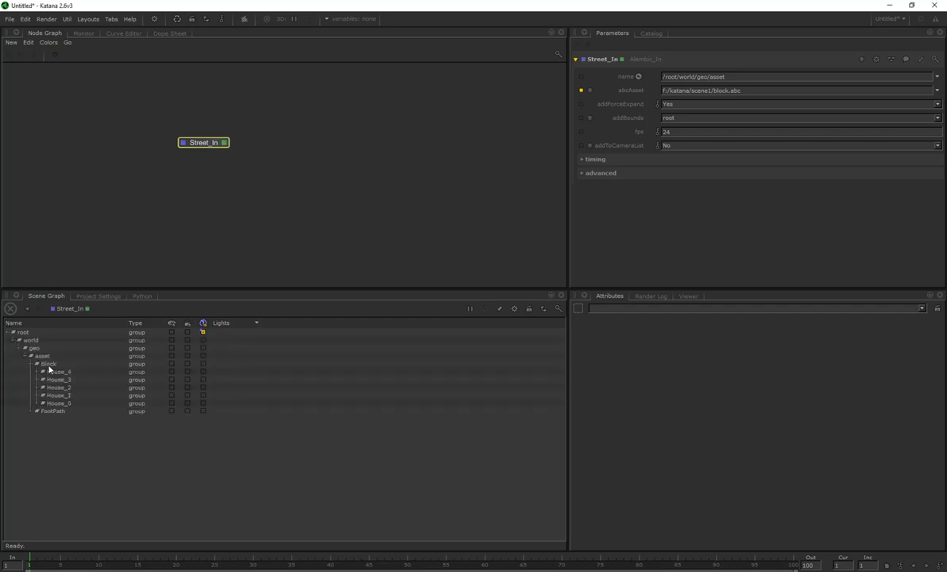
Expand FootPath, select its FootPathShape polymesh and display it in the 3D viewer.
{"action": "left_click", "coordinate": [32, 410]}
{"action": "left_click", "coordinate": [68, 418]}
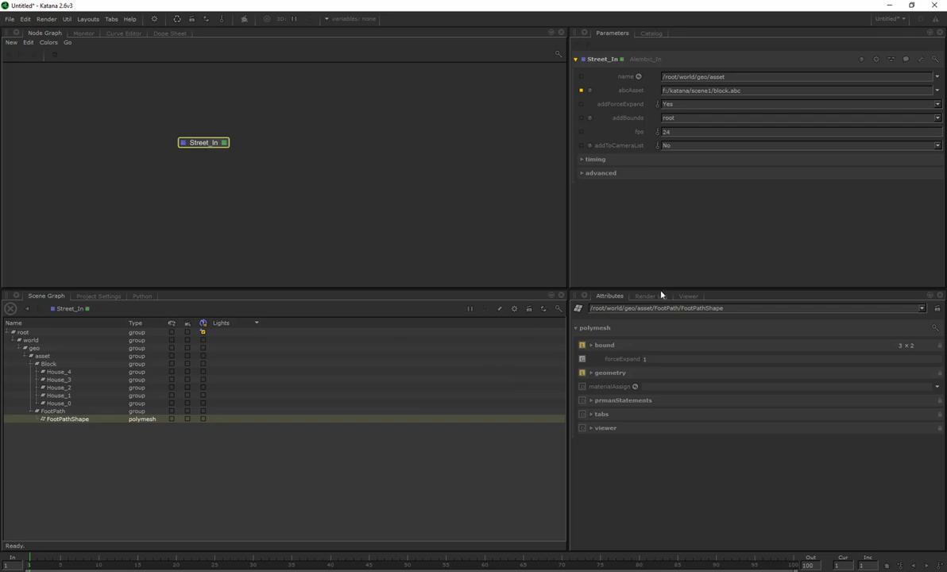
{"action": "left_click", "coordinate": [687, 296]}
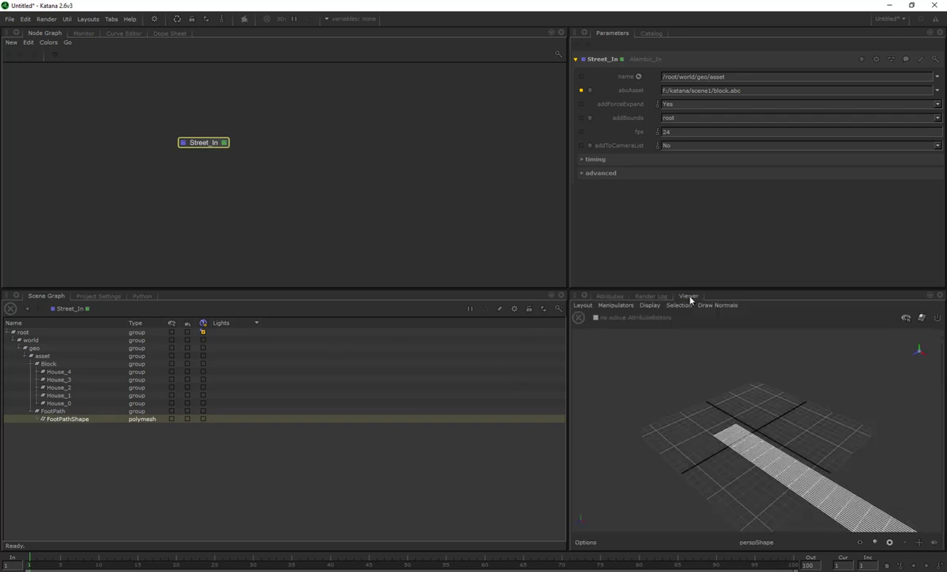
Collapse FootPath in the scene graph and expand House_0 to display its shape in the 3D viewer.
{"action": "left_click", "coordinate": [35, 411]}
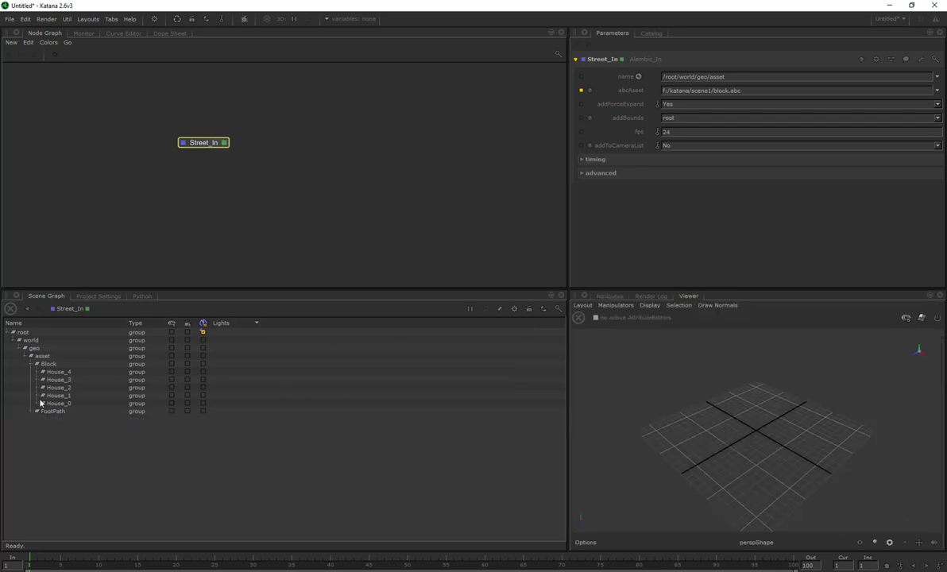
{"action": "left_click", "coordinate": [42, 404]}
{"action": "left_click_drag", "start_coordinate": [720, 417], "coordinate": [802, 405], "text": "alt"}
Add a CameraCreate node beside Street_In, open its parameters and make it the viewed node.
{"action": "left_click", "coordinate": [350, 131]}
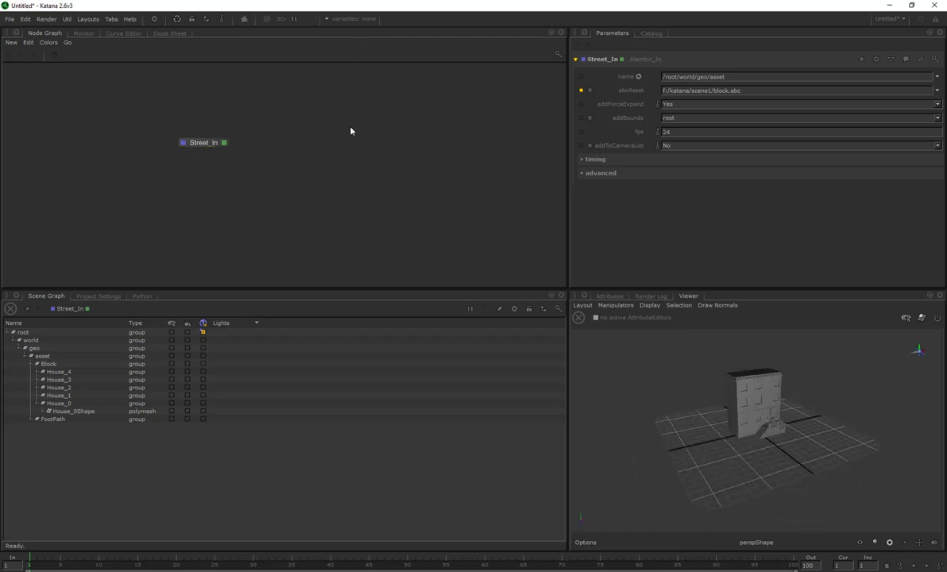
{"action": "key", "text": "Tab"}
{"action": "type", "text": "camera"}
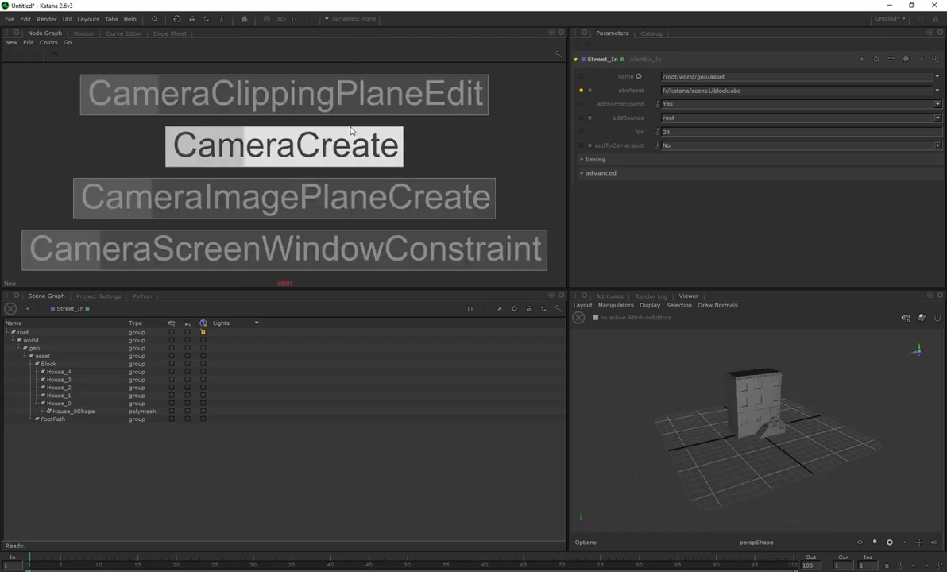
{"action": "key", "text": "Return"}
{"action": "left_click", "coordinate": [322, 142]}
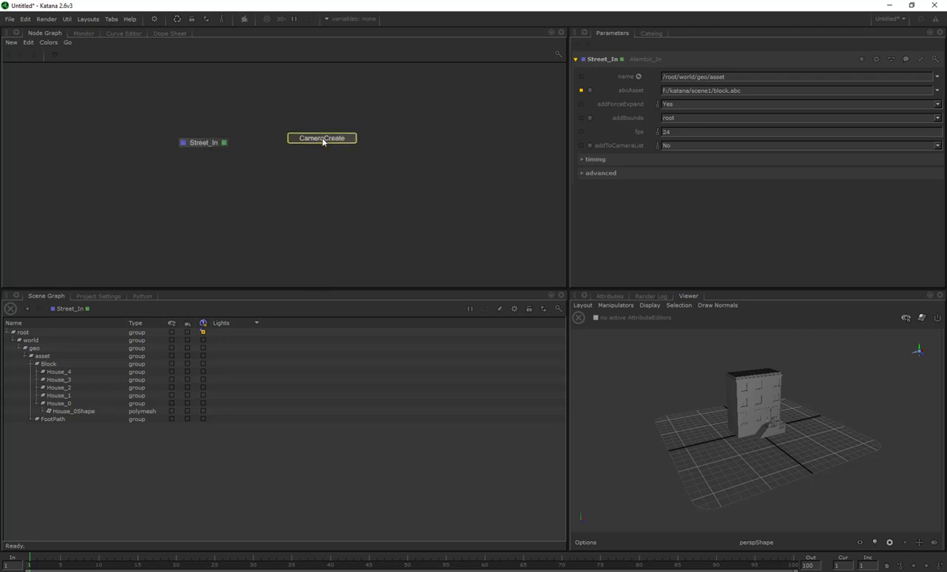
{"action": "key", "text": "e"}
{"action": "key", "text": "v"}
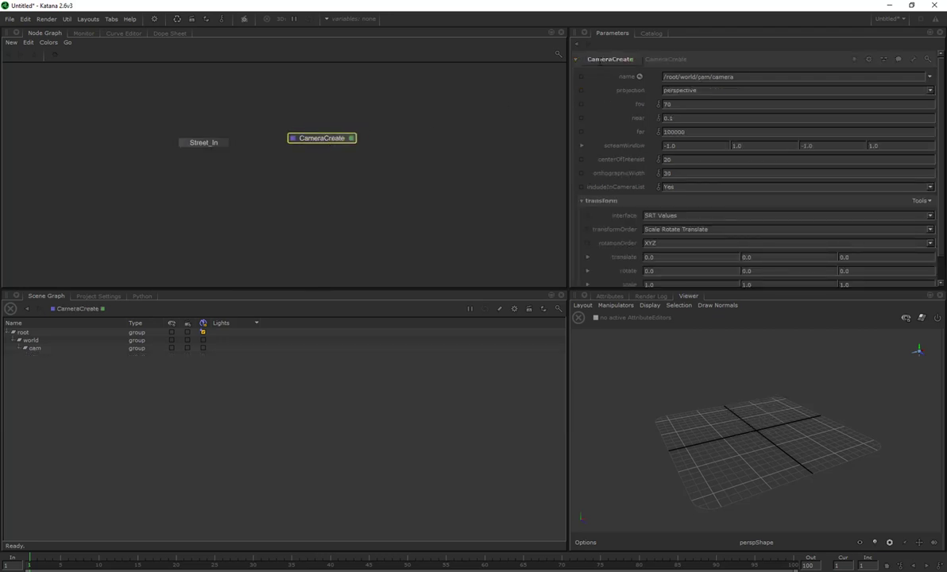
Rename the CameraCreate node as mainCam and reposition it beside Street_In.
{"action": "double_click", "coordinate": [600, 60]}
{"action": "type", "text": "mainCam"}
{"action": "key", "text": "Return"}
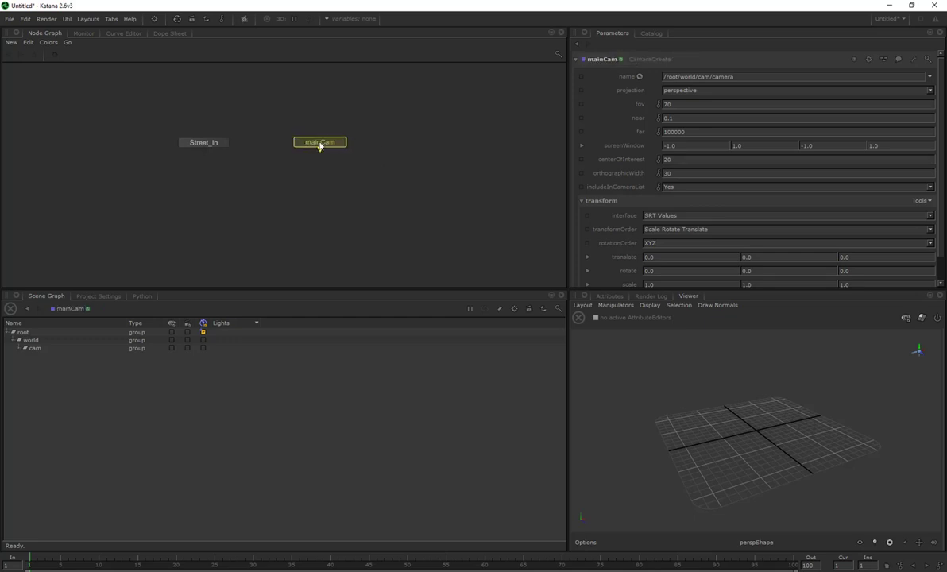
{"action": "left_click_drag", "start_coordinate": [319, 146], "coordinate": [315, 152]}
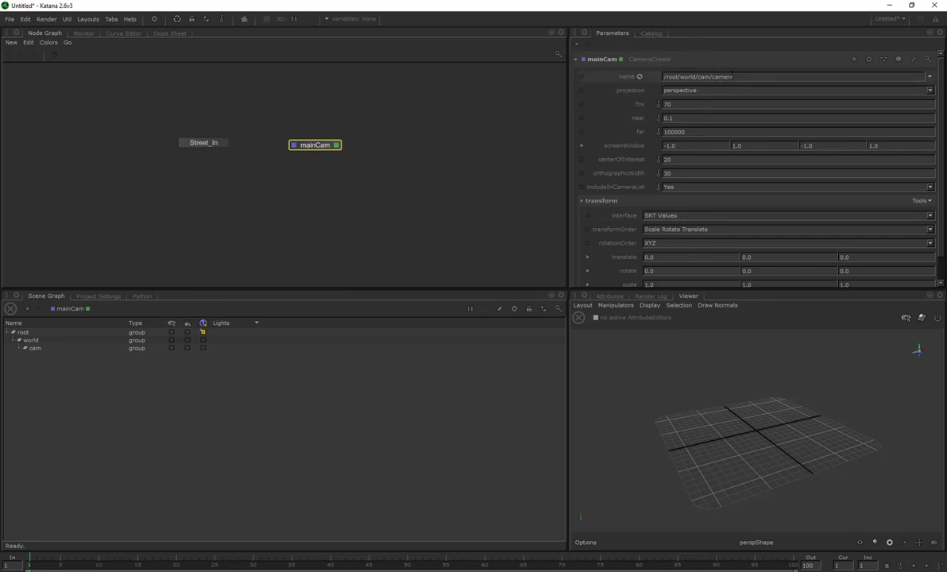
Expand the cam group in the scene graph, select its camera, and line up the mainCam node with Street_In.
{"action": "left_click_drag", "start_coordinate": [735, 76], "coordinate": [702, 77]}
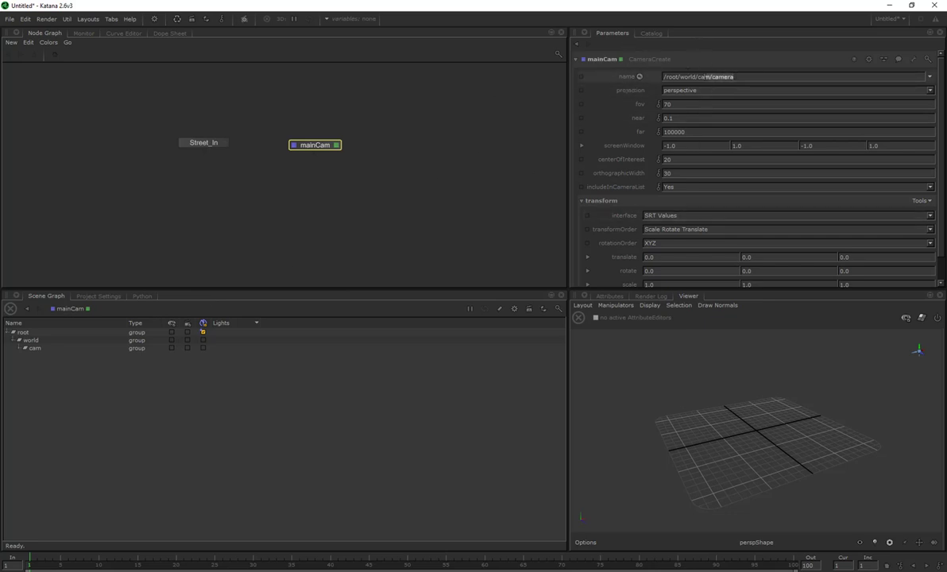
{"action": "left_click", "coordinate": [23, 348]}
{"action": "left_click", "coordinate": [37, 357]}
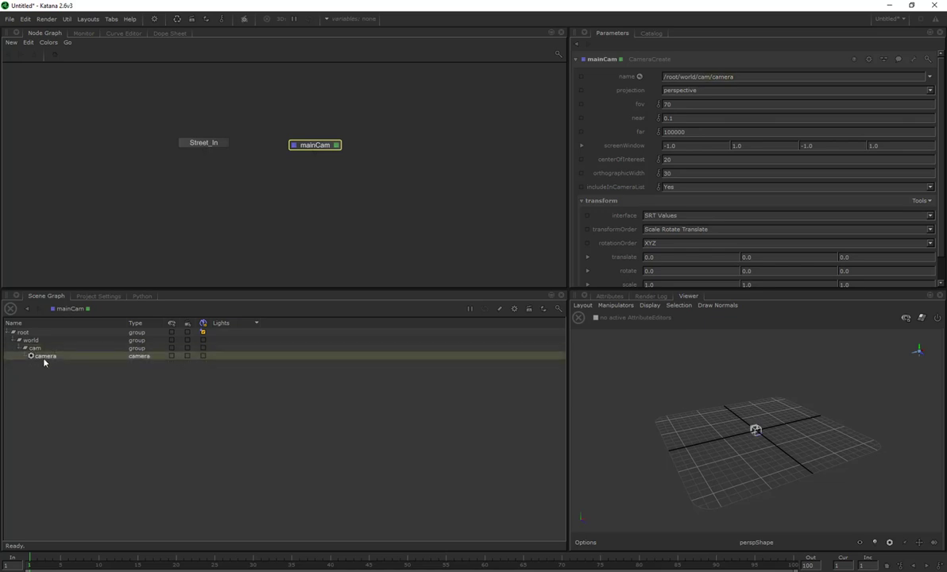
{"action": "left_click", "coordinate": [347, 164]}
{"action": "left_click_drag", "start_coordinate": [323, 147], "coordinate": [319, 145]}
{"action": "left_click", "coordinate": [361, 148]}
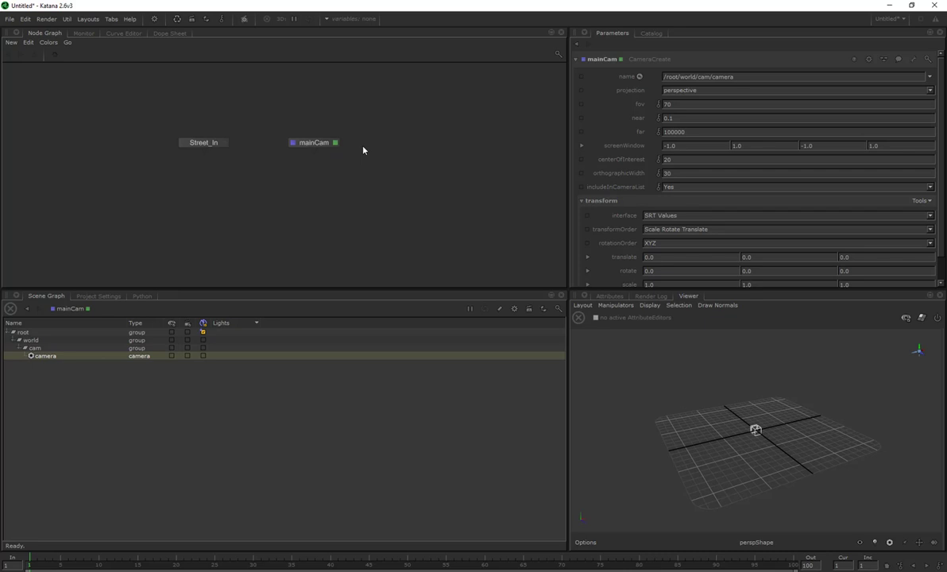
Add a Merge node below and between the Street_In and mainCam nodes.
{"action": "left_click", "coordinate": [321, 148]}
{"action": "left_click", "coordinate": [258, 182]}
{"action": "key", "text": "Tab"}
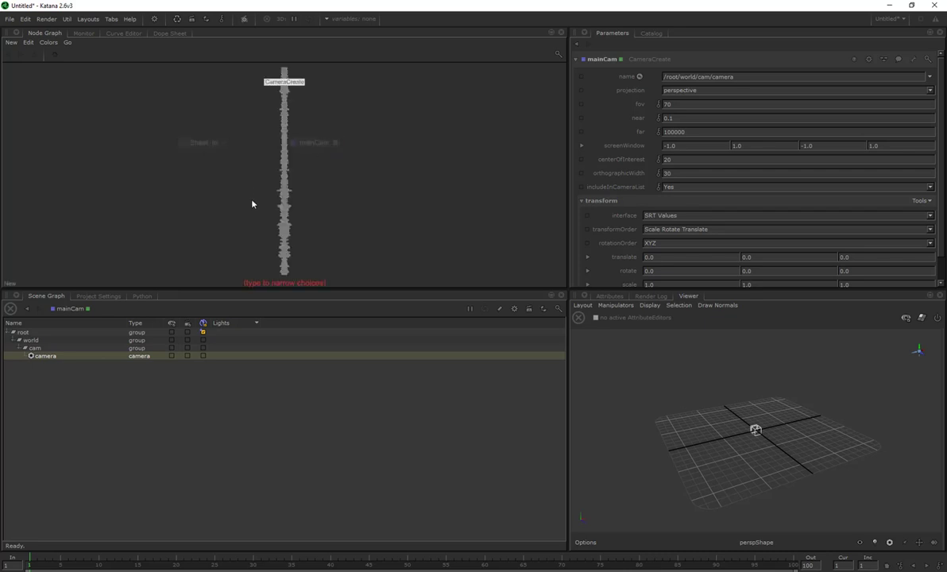
{"action": "type", "text": "merge"}
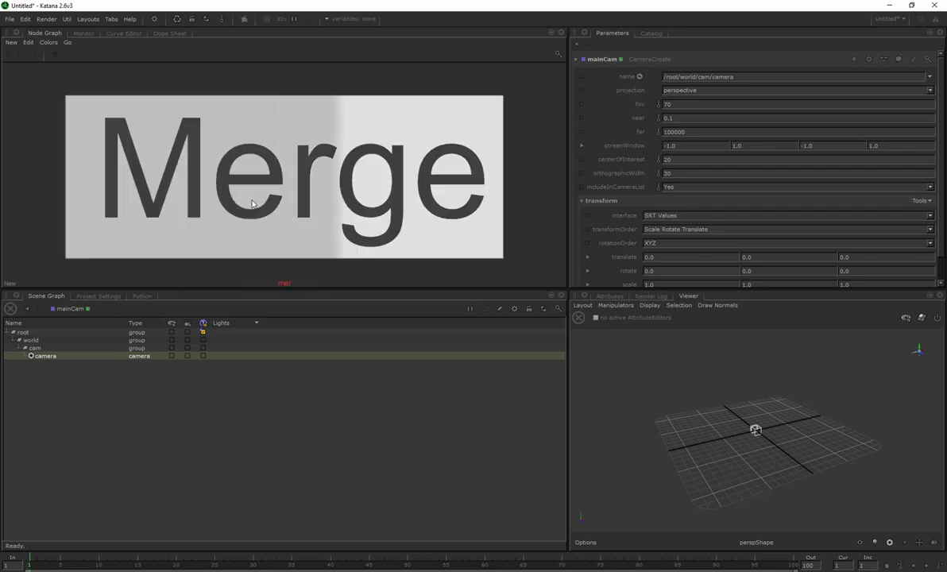
{"action": "key", "text": "Return"}
{"action": "left_click", "coordinate": [252, 181]}
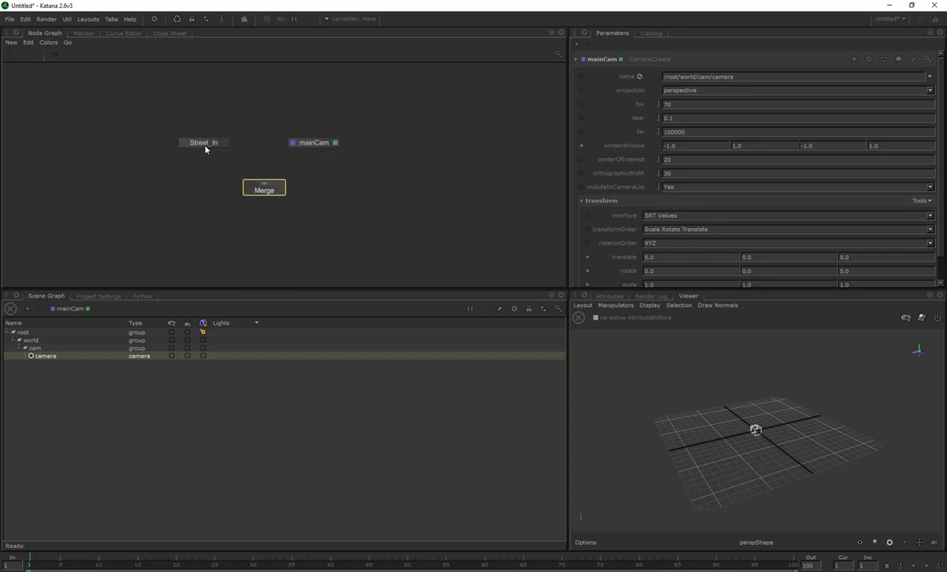
Connect Street_In and mainCam into the Merge node and view the scene graph at Merge.
{"action": "left_click_drag", "start_coordinate": [213, 158], "coordinate": [264, 187]}
{"action": "left_click_drag", "start_coordinate": [313, 147], "coordinate": [264, 189]}
{"action": "left_click", "coordinate": [246, 191]}
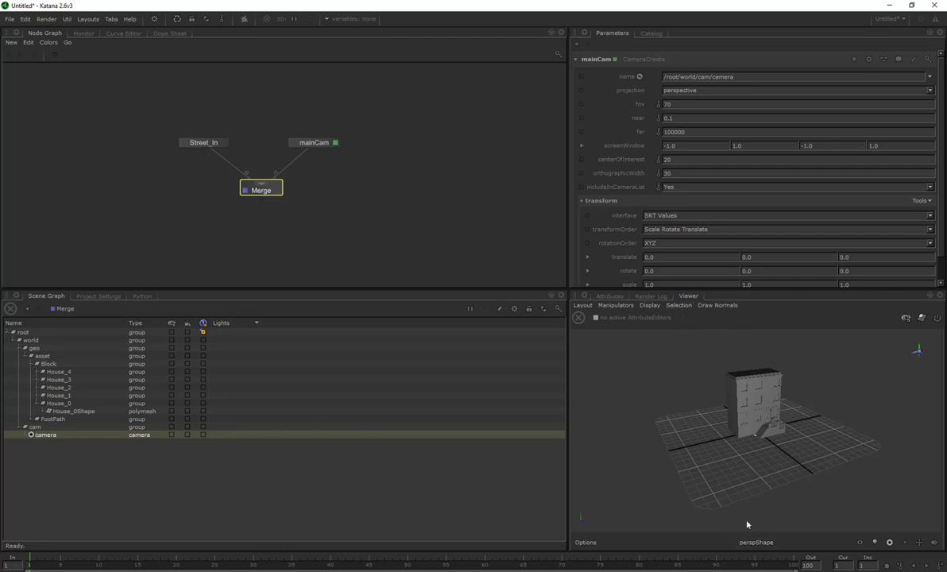
Look through the created camera in the 3D viewer and pull it back until the whole house is in frame.
{"action": "left_click", "coordinate": [767, 547]}
{"action": "left_click", "coordinate": [767, 533]}
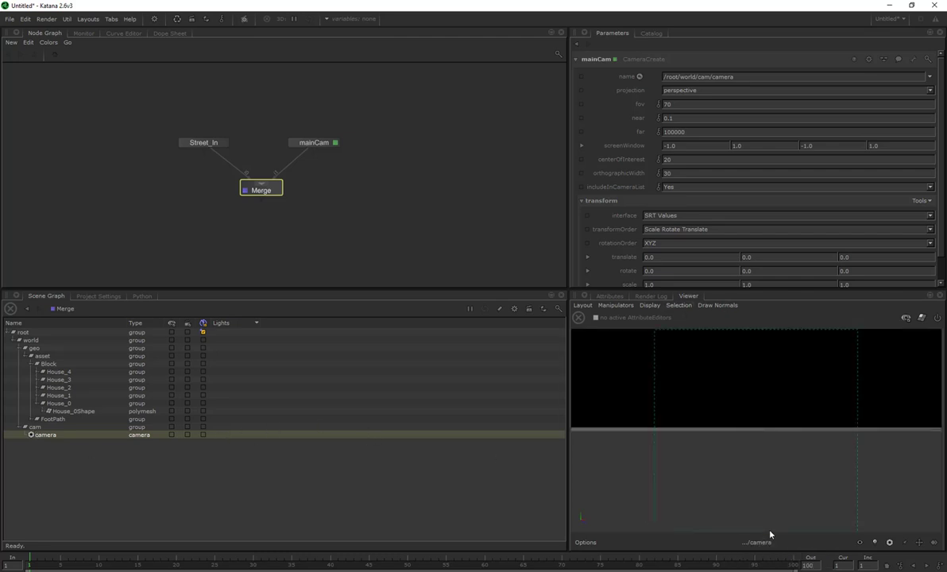
{"action": "scroll", "coordinate": [775, 404], "scroll_direction": "down", "scroll_amount": 5}
{"action": "scroll", "coordinate": [754, 406], "scroll_direction": "up", "scroll_amount": 4}
{"action": "left_click_drag", "start_coordinate": [752, 405], "coordinate": [782, 428], "text": "alt"}
{"action": "middle_click_drag", "start_coordinate": [782, 428], "coordinate": [744, 428], "text": "alt"}
{"action": "scroll", "coordinate": [733, 429], "scroll_direction": "up", "scroll_amount": 5}
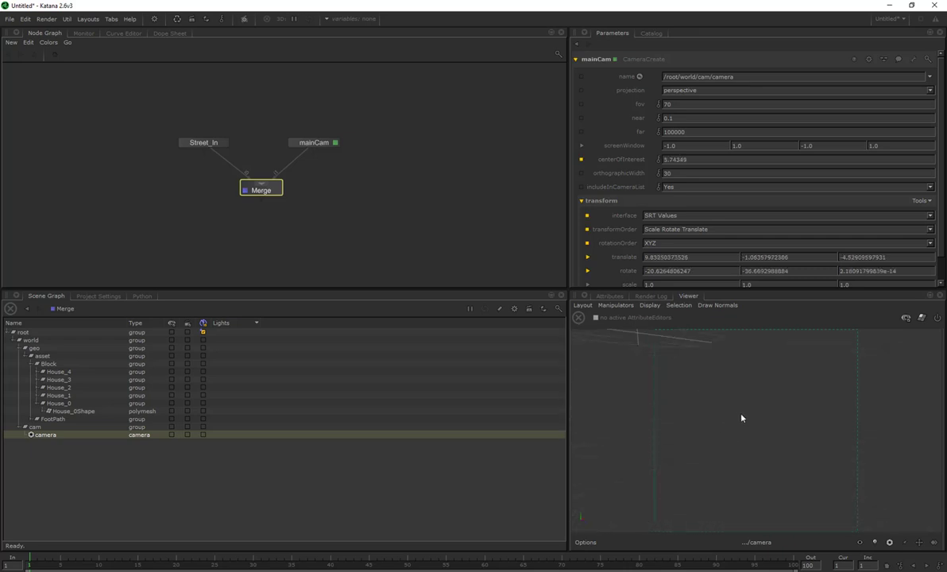
{"action": "scroll", "coordinate": [742, 418], "scroll_direction": "down", "scroll_amount": 3}
{"action": "scroll", "coordinate": [728, 429], "scroll_direction": "down", "scroll_amount": 5}
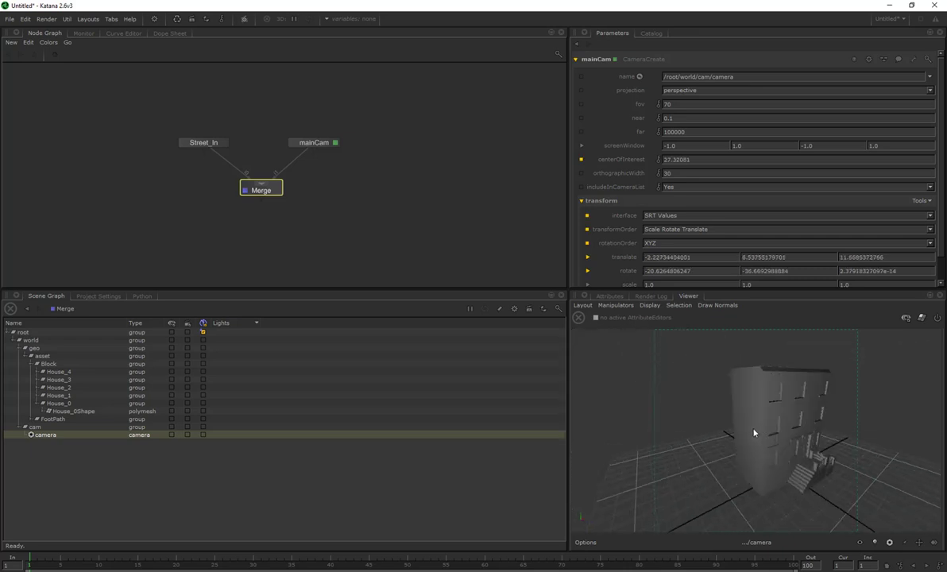
{"action": "scroll", "coordinate": [744, 431], "scroll_direction": "down", "scroll_amount": 3}
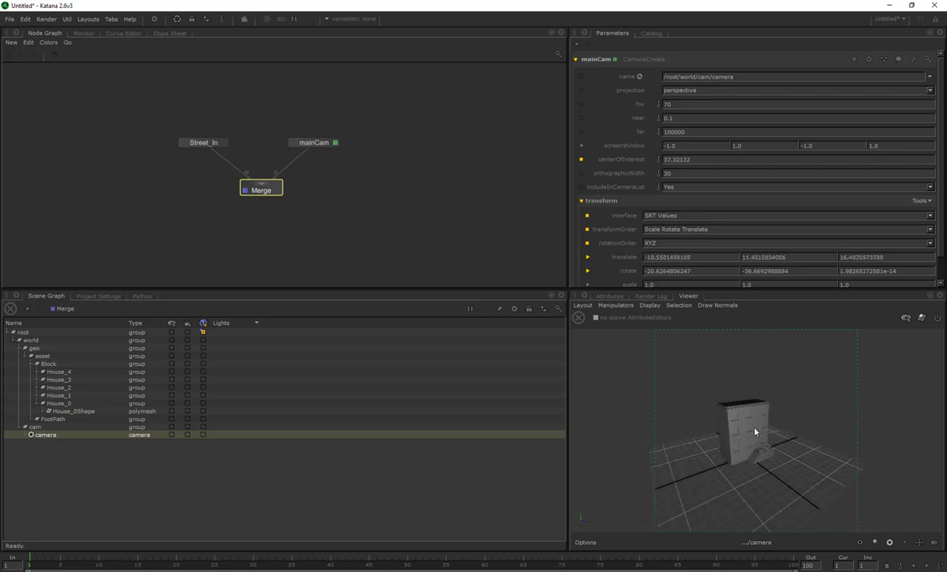
Refine the camera framing of the house to translate about -10.2, 7.9, 12.2 and rotate about -14.9, -57.3, 0.
{"action": "middle_click_drag", "start_coordinate": [802, 426], "coordinate": [771, 427], "text": "alt"}
{"action": "scroll", "coordinate": [768, 427], "scroll_direction": "up", "scroll_amount": 5}
{"action": "scroll", "coordinate": [767, 427], "scroll_direction": "down", "scroll_amount": 5}
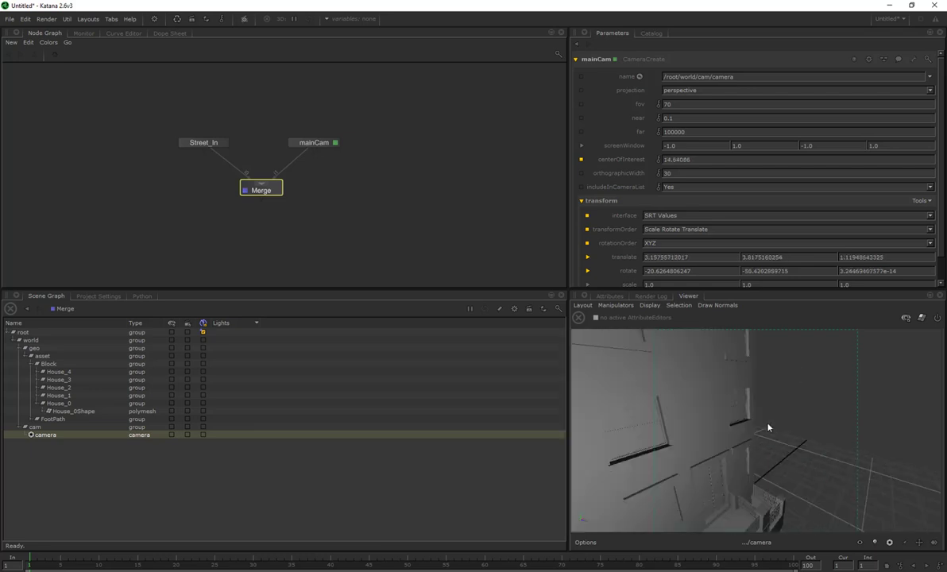
{"action": "scroll", "coordinate": [767, 427], "scroll_direction": "down", "scroll_amount": 4}
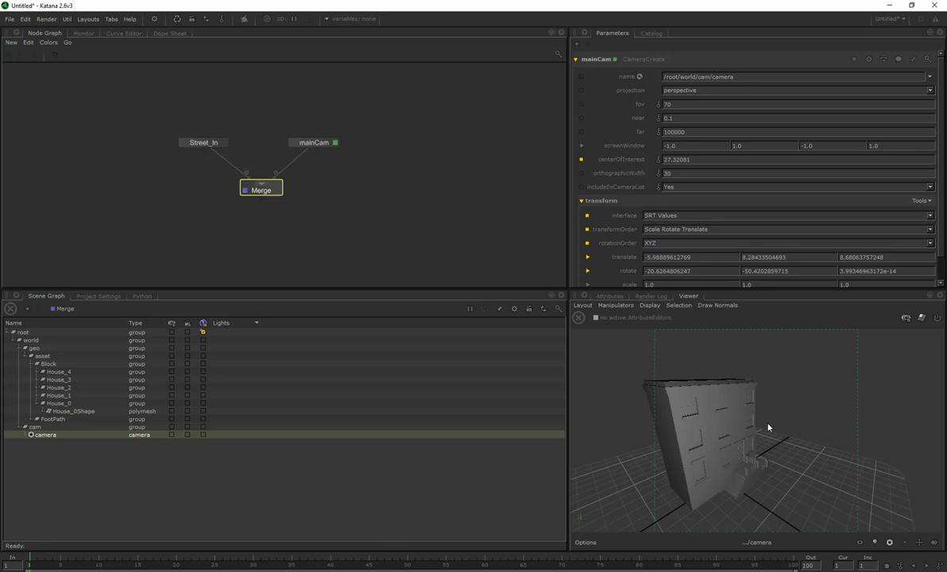
{"action": "scroll", "coordinate": [768, 429], "scroll_direction": "down", "scroll_amount": 2}
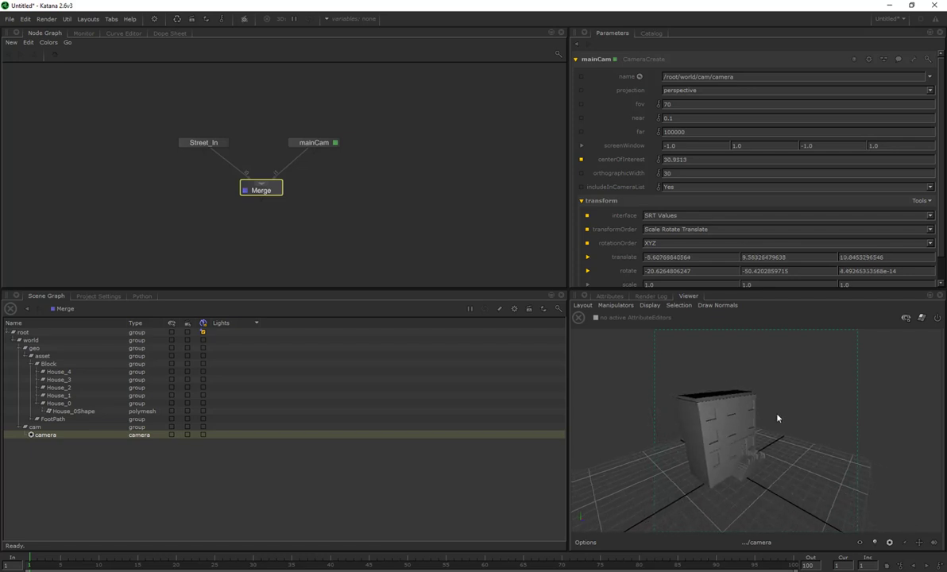
{"action": "scroll", "coordinate": [774, 417], "scroll_direction": "down", "scroll_amount": 2}
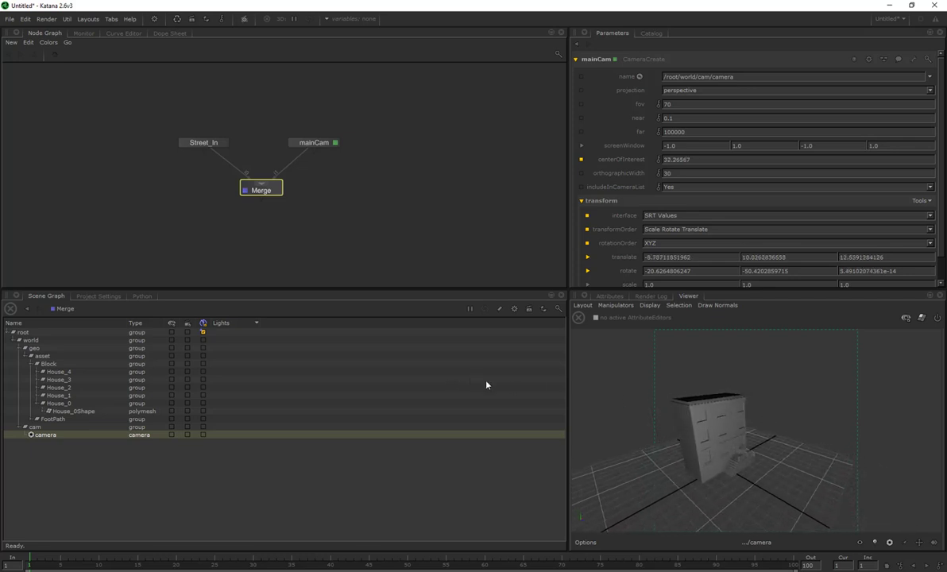
{"action": "left_click_drag", "start_coordinate": [747, 414], "coordinate": [755, 409], "text": "alt"}
{"action": "right_click_drag", "start_coordinate": [805, 399], "coordinate": [794, 409], "text": "alt"}
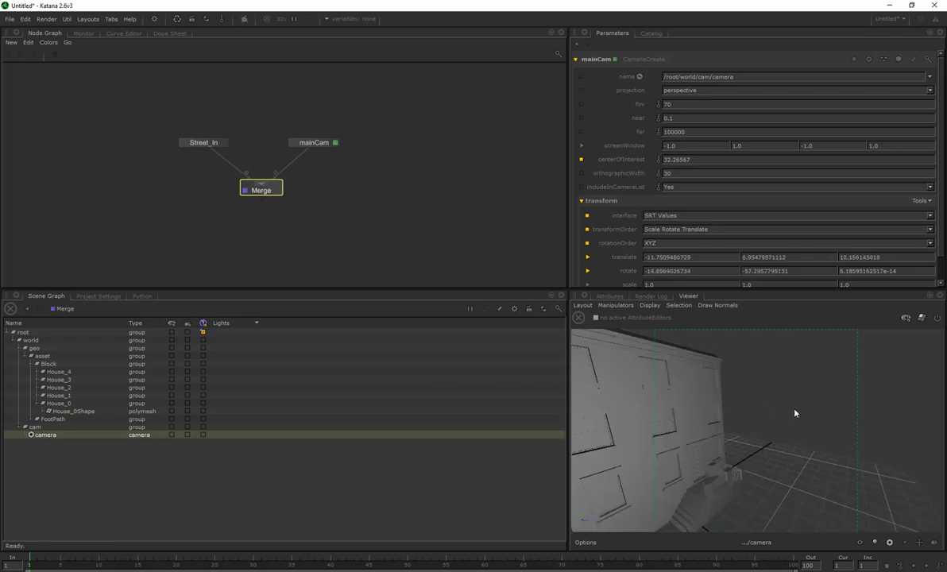
{"action": "scroll", "coordinate": [780, 415], "scroll_direction": "down", "scroll_amount": 3}
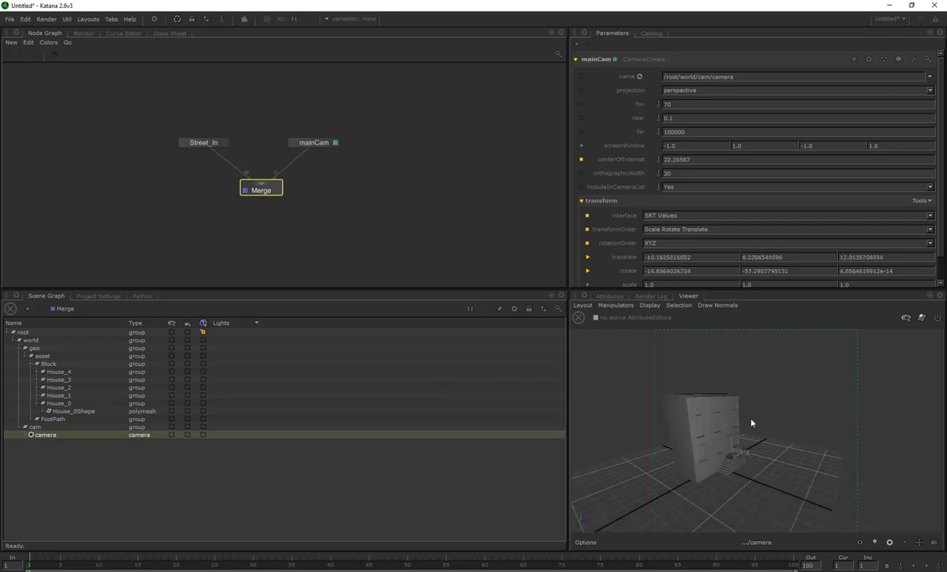
{"action": "middle_click_drag", "start_coordinate": [752, 437], "coordinate": [760, 422], "text": "alt"}
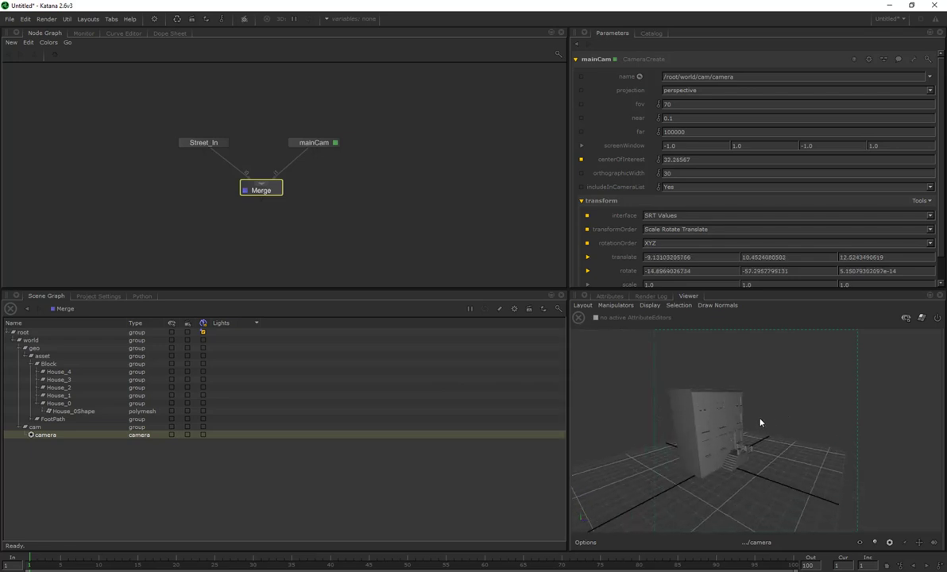
{"action": "left_click_drag", "start_coordinate": [760, 423], "coordinate": [757, 424], "text": "alt"}
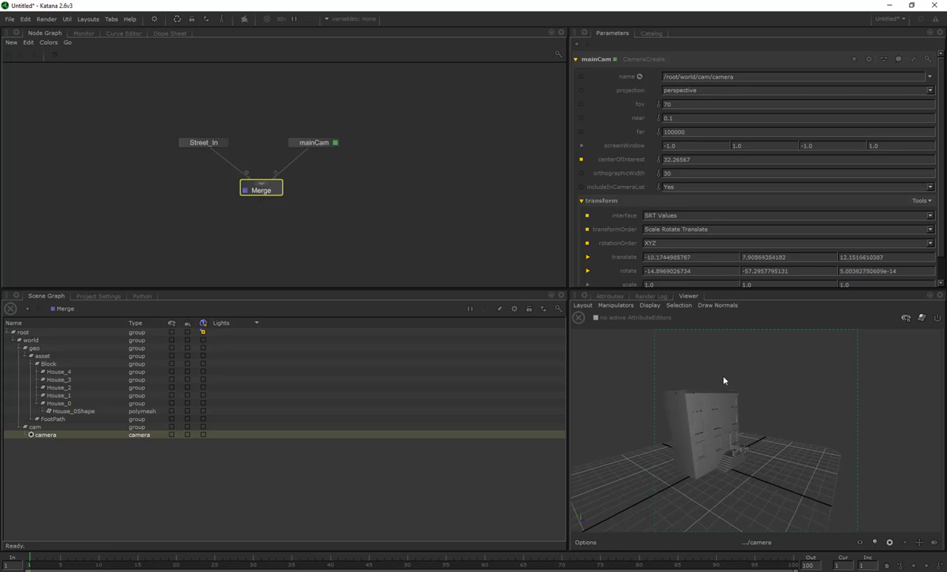
{"action": "left_click", "coordinate": [329, 228]}
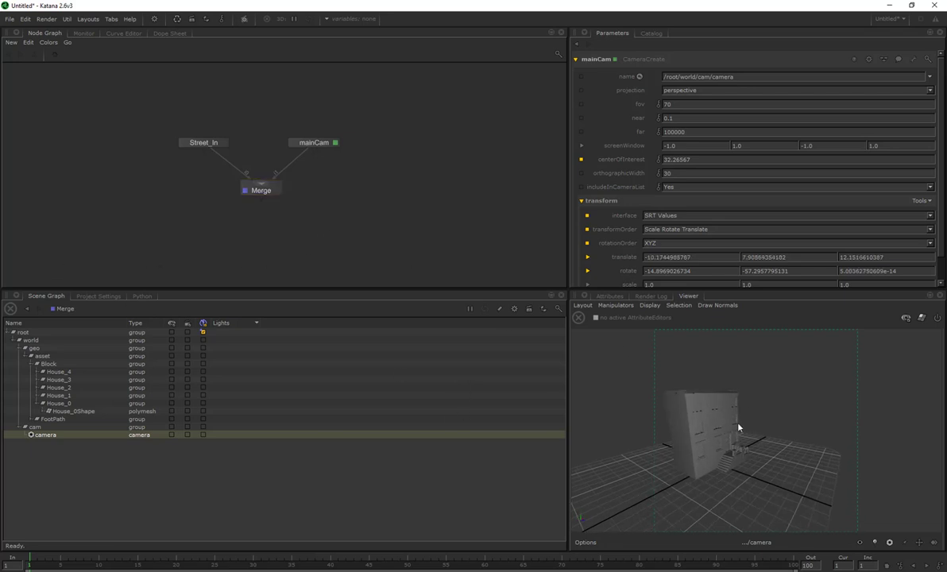
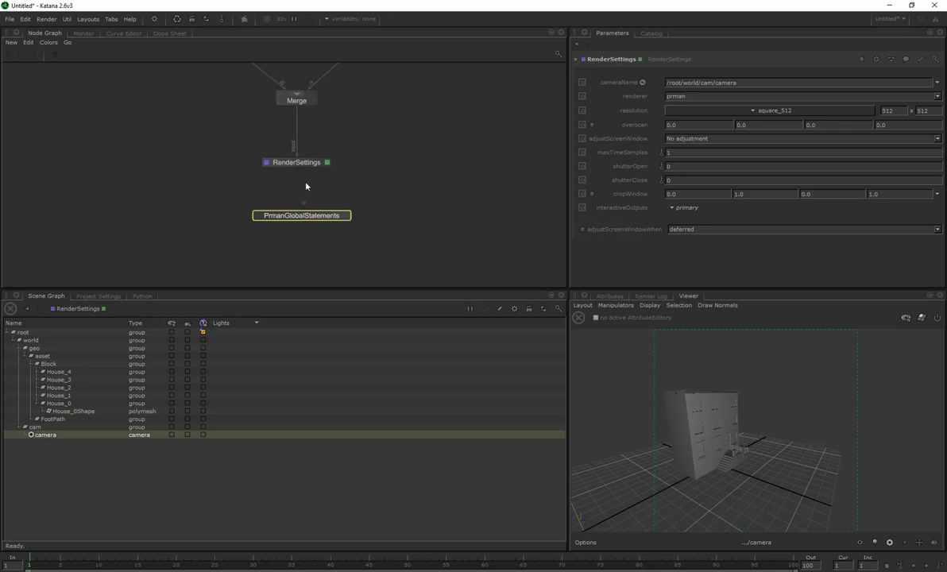
Connect RenderSettings into PrmanGlobalStatements, then add a Render node below and connect PrmanGlobalStatements into it.
{"action": "left_click_drag", "start_coordinate": [297, 170], "coordinate": [307, 214]}
{"action": "key", "text": "Tab"}
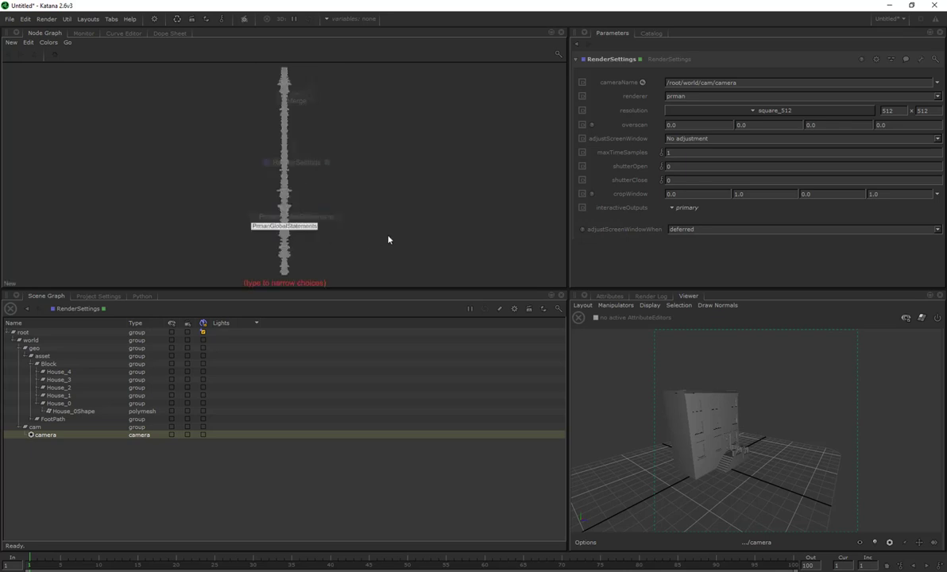
{"action": "type", "text": "Render"}
{"action": "key", "text": "Up"}
{"action": "key", "text": "Up"}
{"action": "key", "text": "Up"}
{"action": "key", "text": "Up"}
{"action": "key", "text": "Return"}
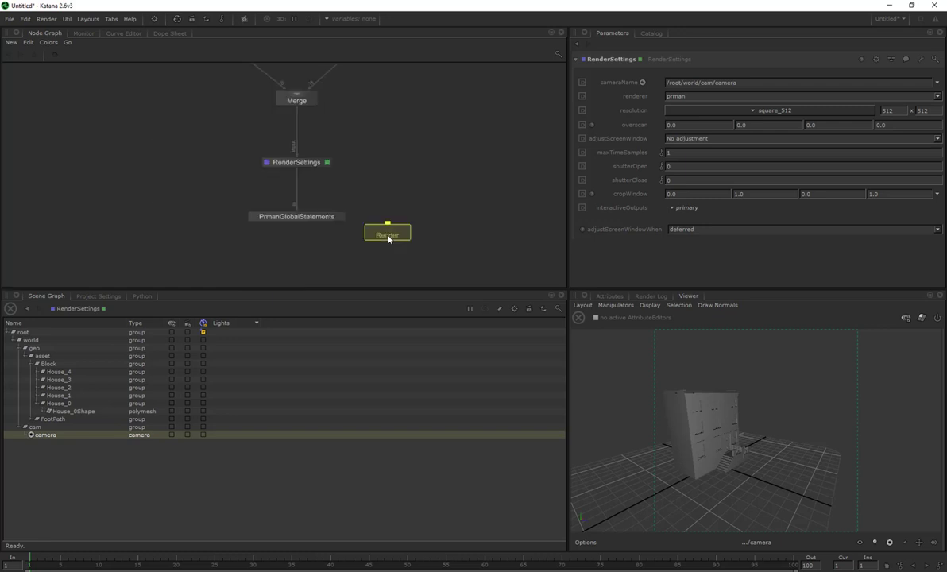
{"action": "left_click", "coordinate": [300, 270]}
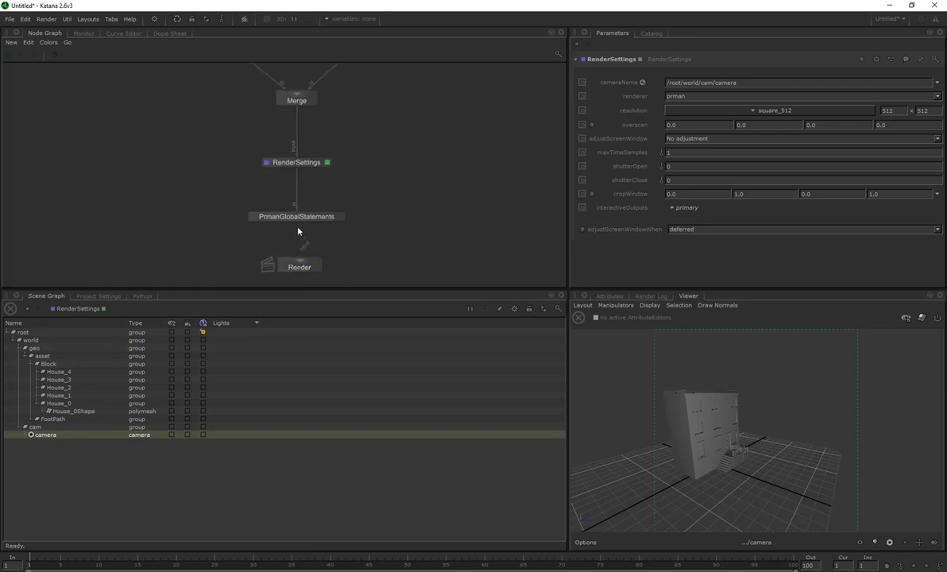
{"action": "left_click_drag", "start_coordinate": [298, 223], "coordinate": [300, 259]}
{"action": "left_click", "coordinate": [300, 265]}
Set incremental to Yes in the hider settings of the PrmanGlobalStatements node.
{"action": "left_click", "coordinate": [307, 218]}
{"action": "key", "text": "e"}
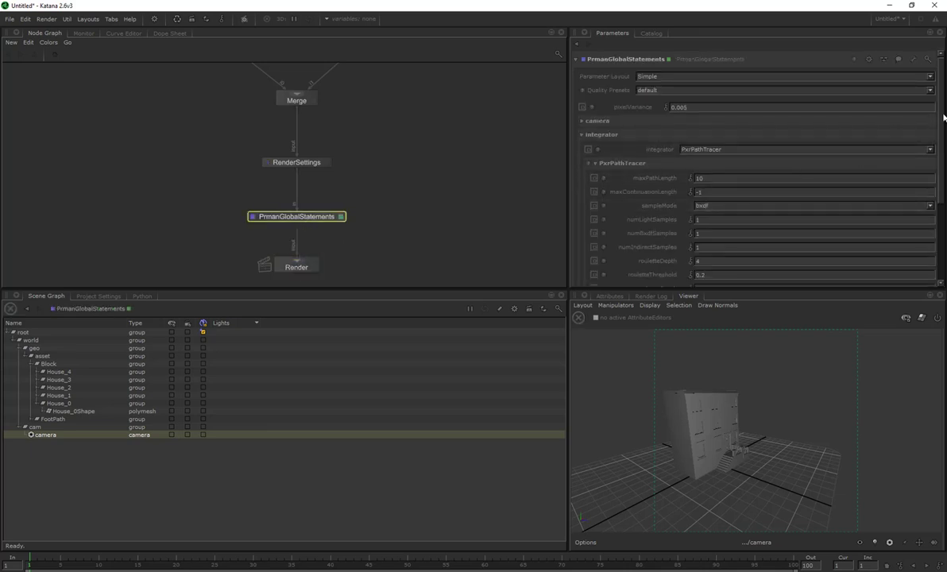
{"action": "scroll", "coordinate": [763, 159], "scroll_direction": "down", "scroll_amount": 3}
{"action": "left_click", "coordinate": [583, 245]}
{"action": "left_click_drag", "start_coordinate": [942, 182], "coordinate": [937, 239]}
{"action": "left_click", "coordinate": [686, 187]}
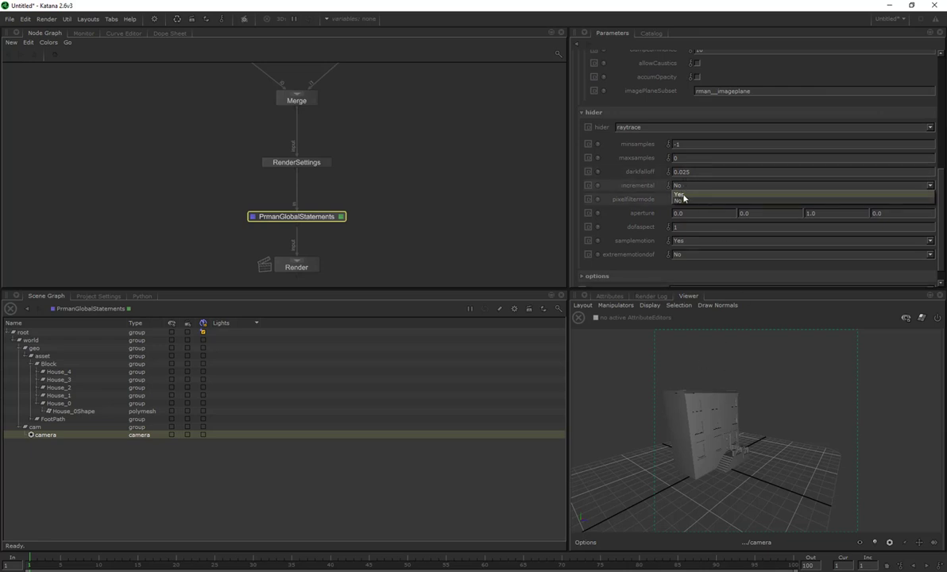
{"action": "left_click", "coordinate": [682, 196]}
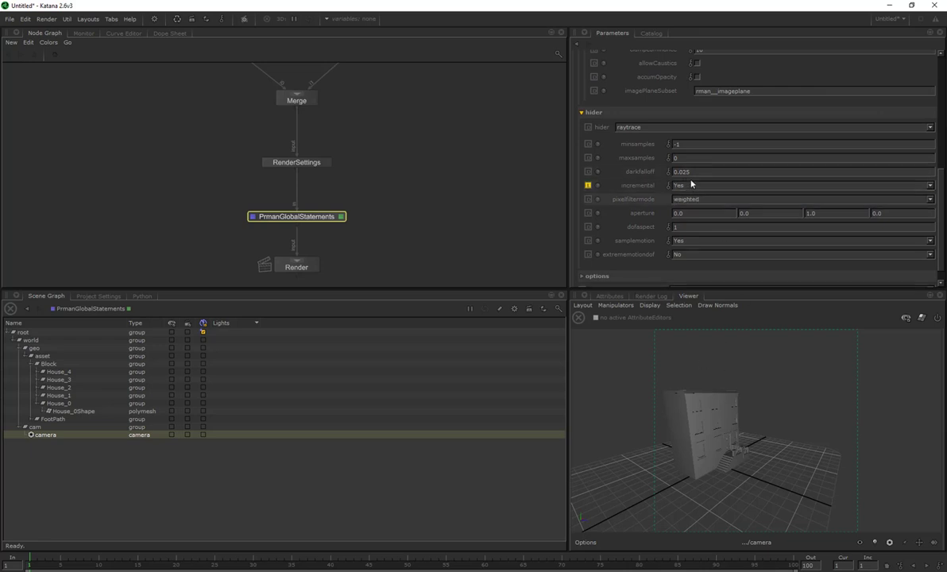
Add a Monitor view to the pane that holds the 3D viewer.
{"action": "left_click", "coordinate": [585, 296]}
{"action": "left_click", "coordinate": [609, 399]}
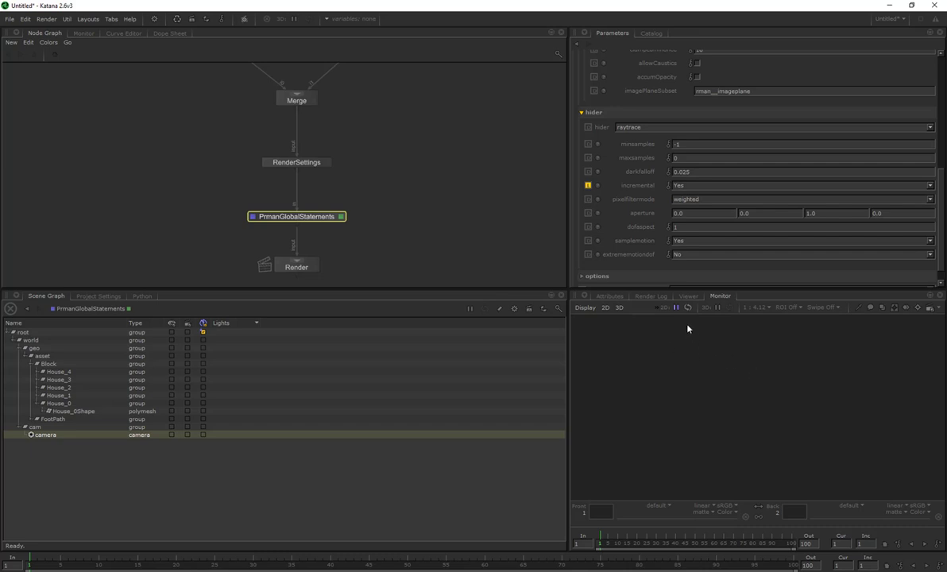
Add a GafferThree node between the Merge and RenderSettings nodes.
{"action": "left_click", "coordinate": [687, 296]}
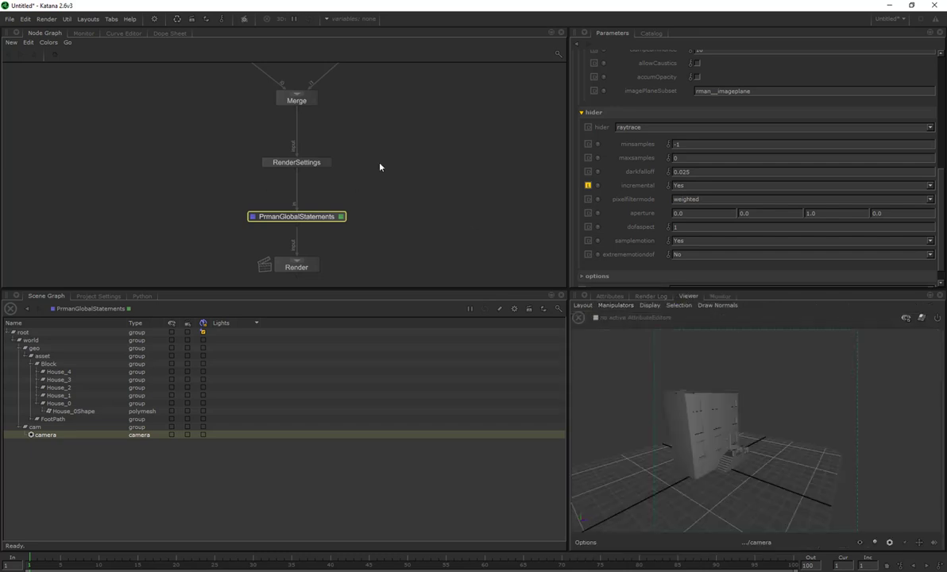
{"action": "scroll", "coordinate": [380, 167], "scroll_direction": "down", "scroll_amount": 5}
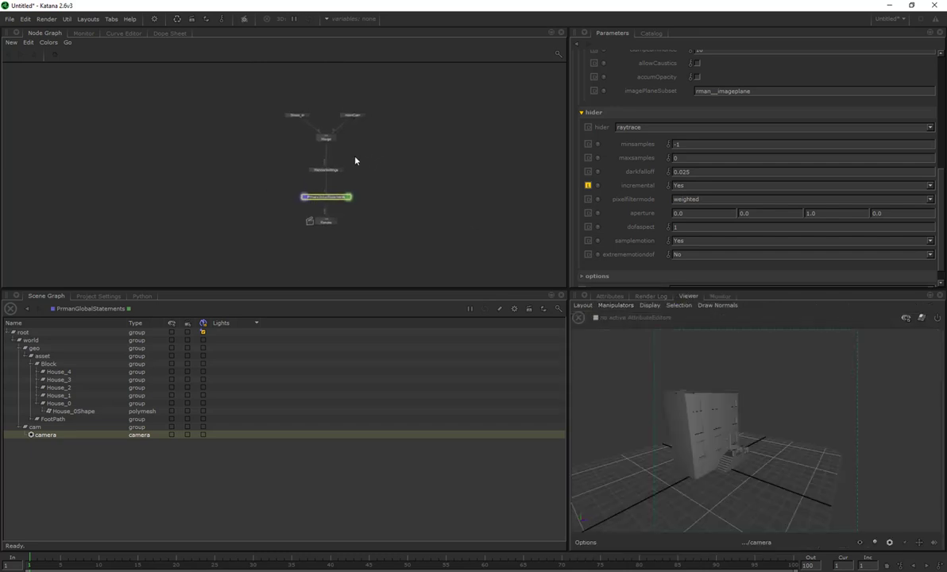
{"action": "left_click", "coordinate": [395, 167]}
{"action": "key", "text": "Tab"}
{"action": "type", "text": "gaf"}
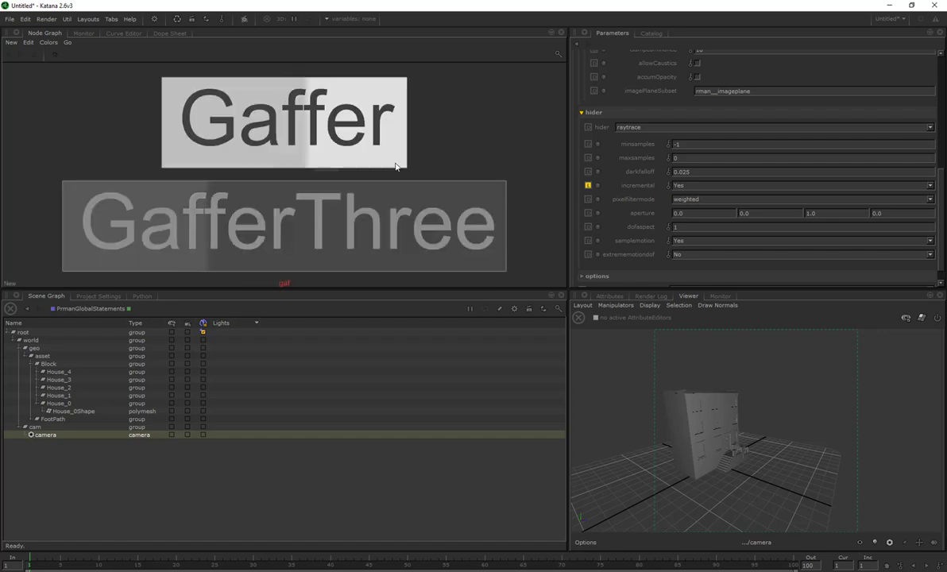
{"action": "key", "text": "Return"}
{"action": "left_click", "coordinate": [326, 155]}
{"action": "scroll", "coordinate": [325, 157], "scroll_direction": "up", "scroll_amount": 10}
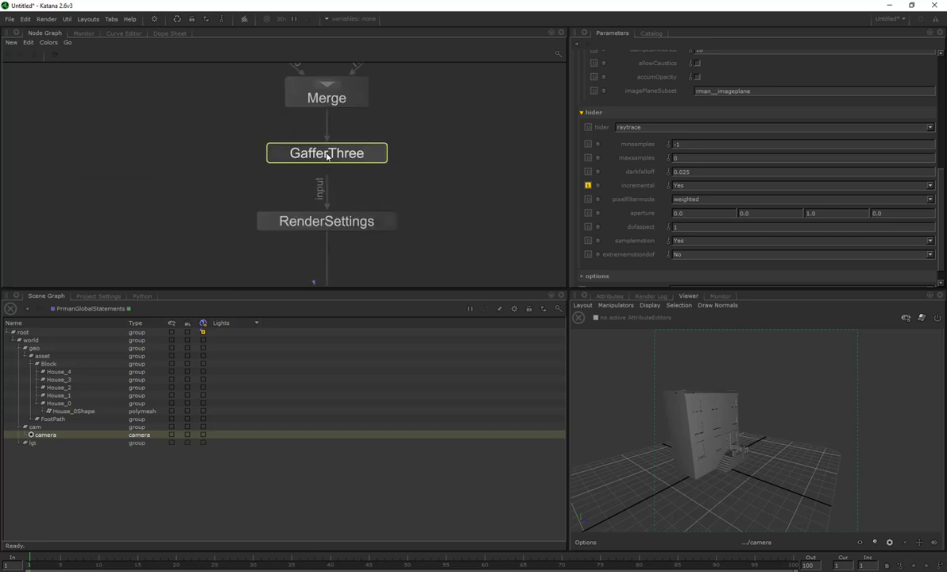
Open the GafferThree node for editing and add a PxrDomeLight to it.
{"action": "key", "text": "e"}
{"action": "right_click", "coordinate": [615, 138]}
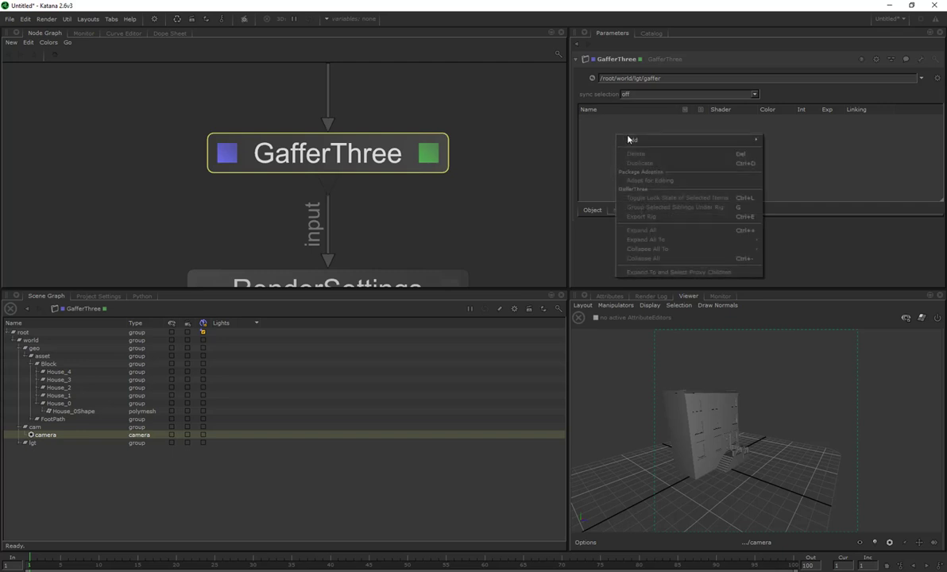
{"action": "mouse_move", "coordinate": [636, 140]}
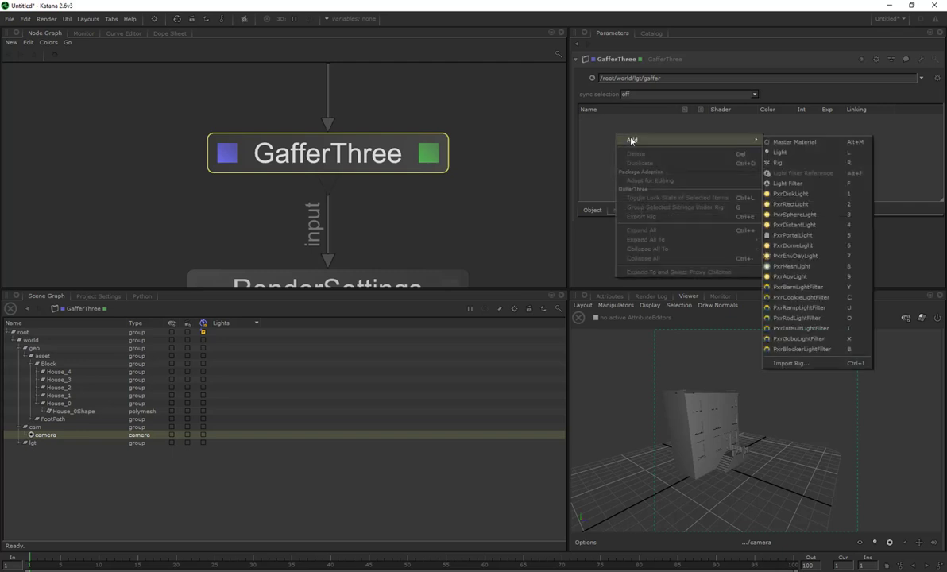
{"action": "left_click", "coordinate": [783, 245]}
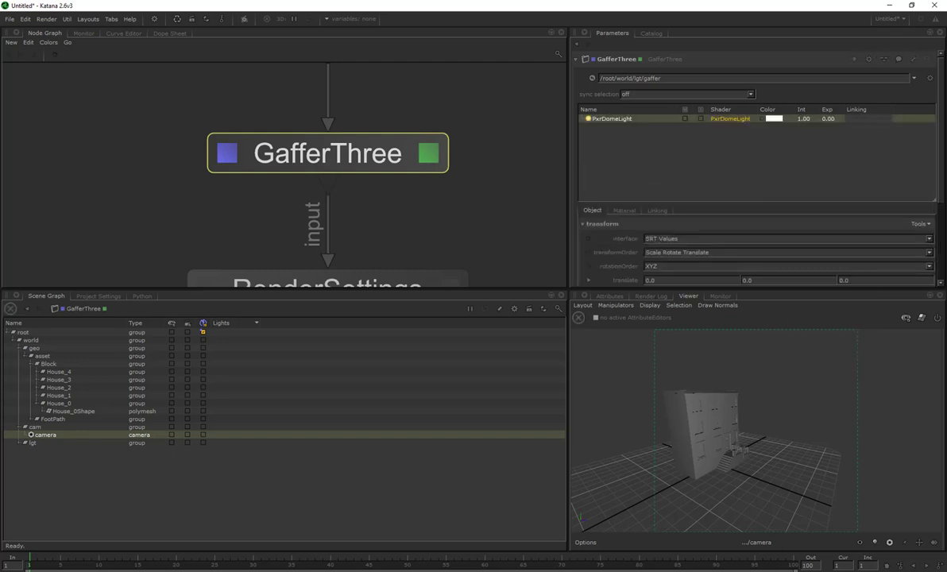
Set Camera Visibility to Yes in the dome light's prmanStatements.
{"action": "scroll", "coordinate": [939, 191], "scroll_direction": "down", "scroll_amount": 3}
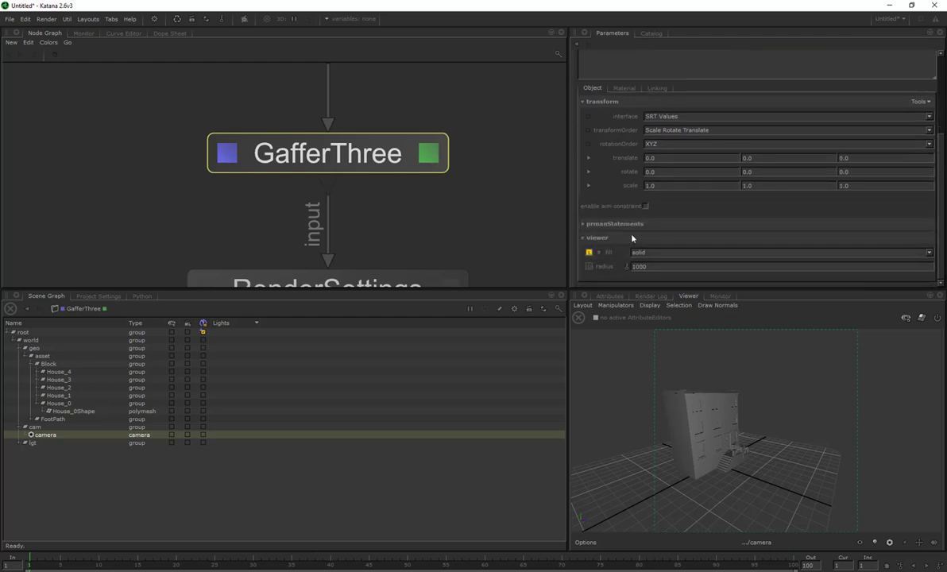
{"action": "left_click", "coordinate": [583, 225]}
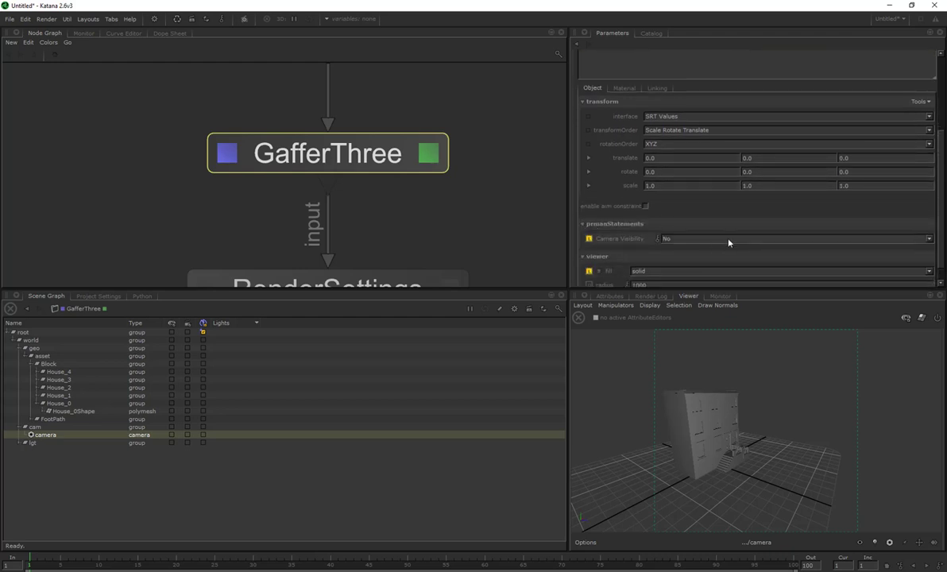
{"action": "left_click", "coordinate": [687, 239]}
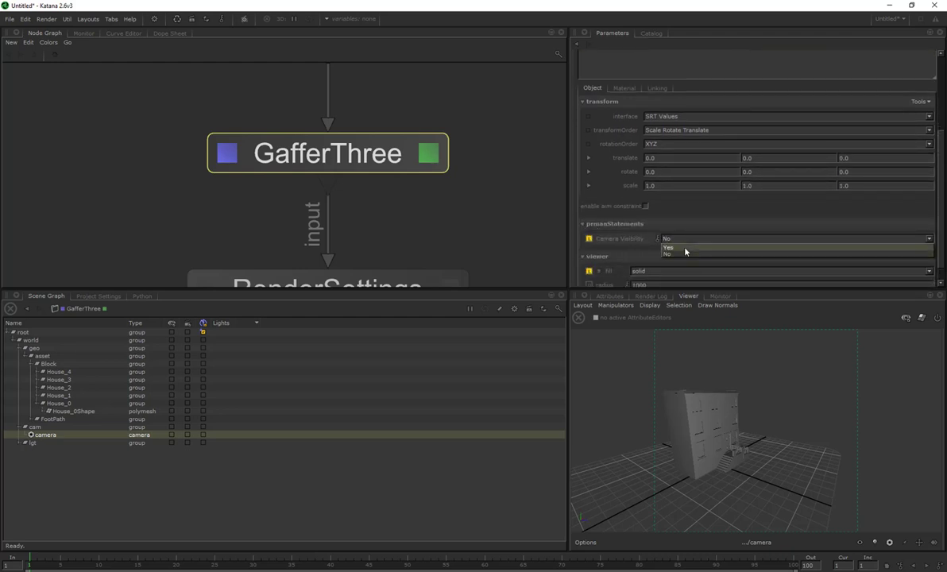
{"action": "left_click", "coordinate": [683, 248]}
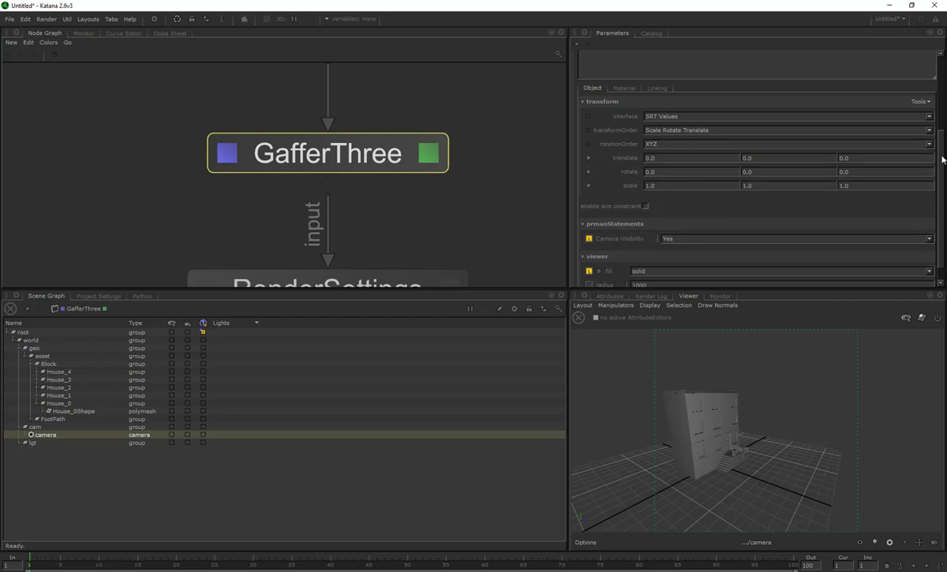
{"action": "left_click_drag", "start_coordinate": [939, 163], "coordinate": [936, 104]}
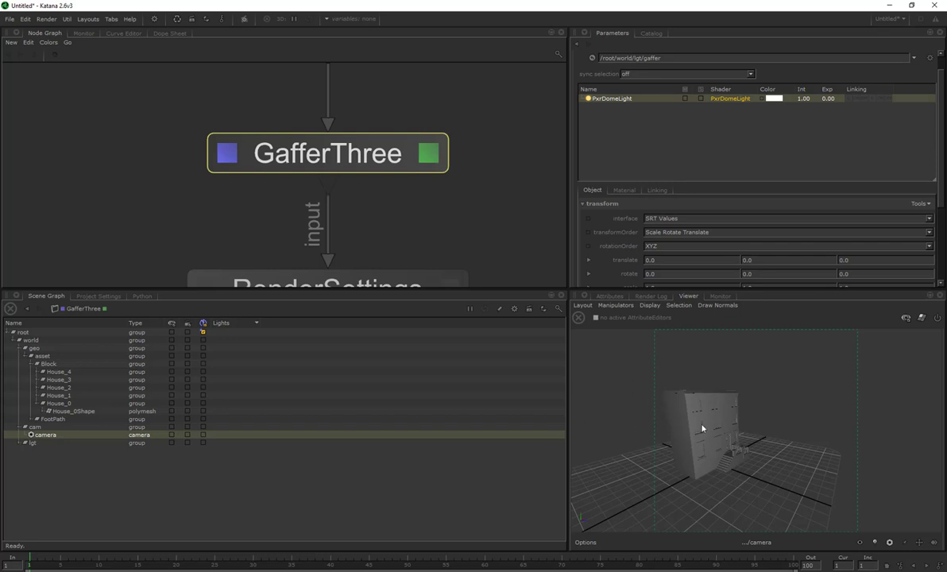
Start a Preview Render from the Render node.
{"action": "scroll", "coordinate": [436, 192], "scroll_direction": "down", "scroll_amount": 2}
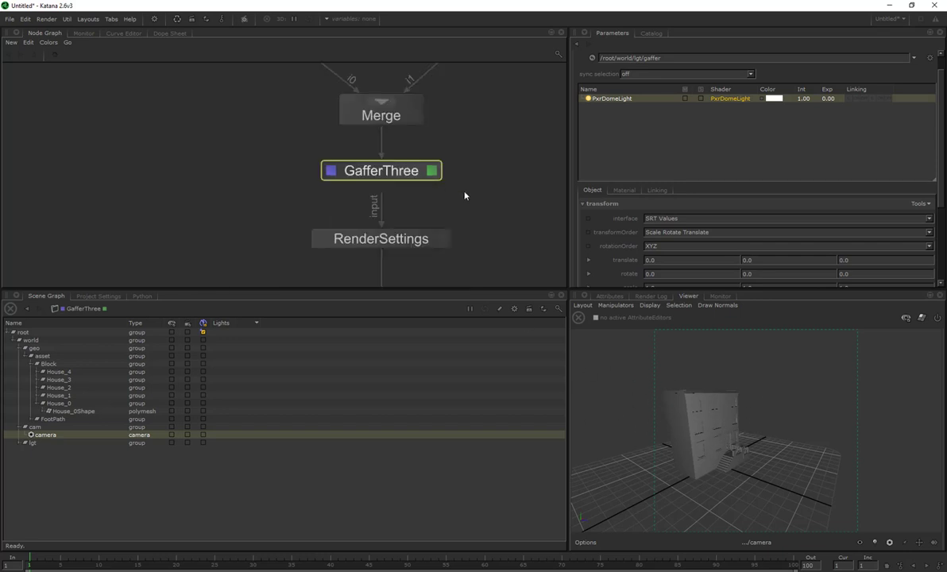
{"action": "middle_click_drag", "start_coordinate": [477, 198], "coordinate": [453, 191]}
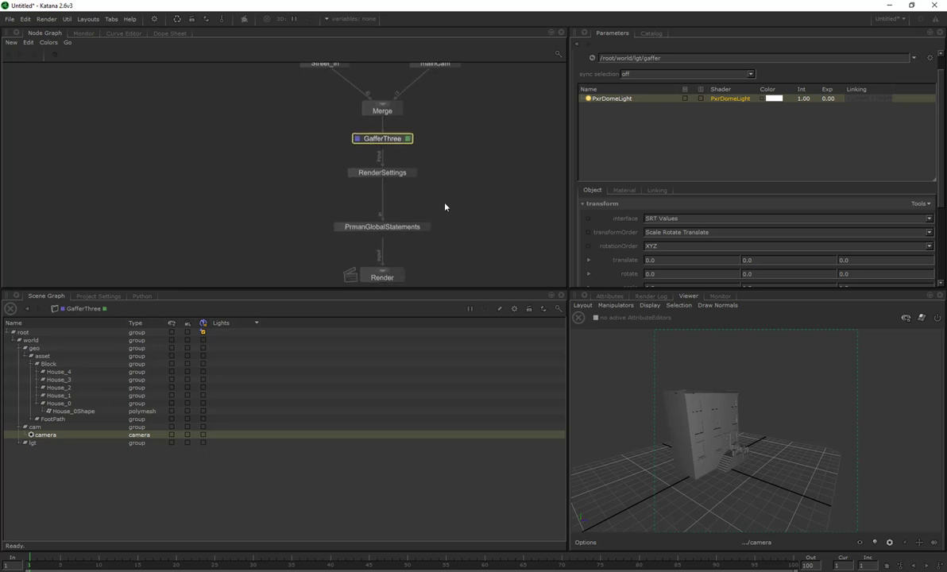
{"action": "left_click", "coordinate": [384, 278]}
{"action": "right_click", "coordinate": [383, 277]}
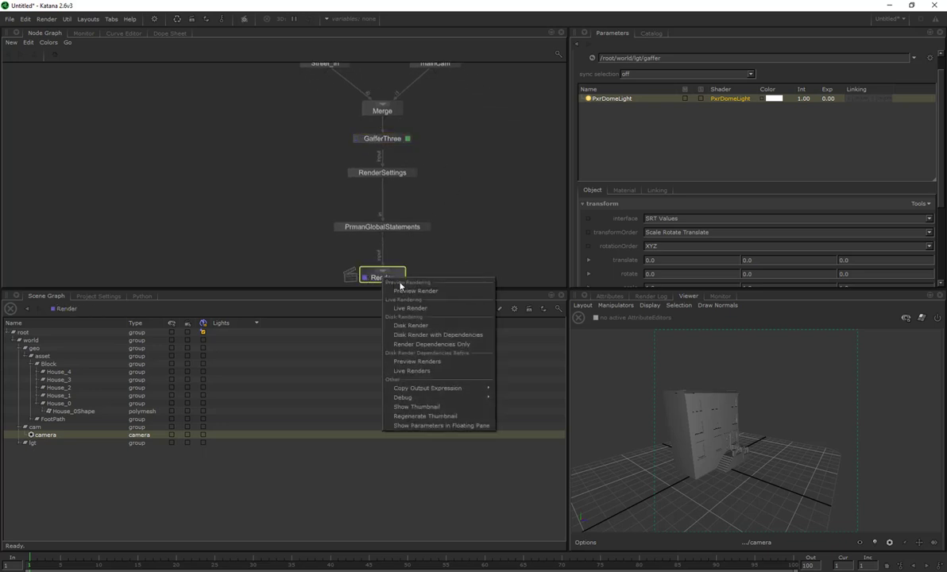
{"action": "left_click", "coordinate": [412, 292]}
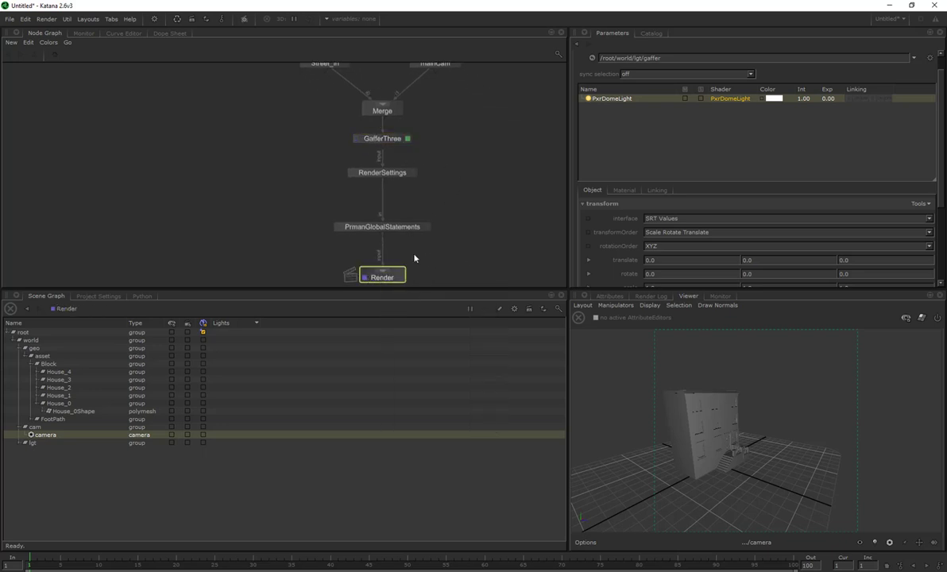
Load the catalog's render into the Monitor's front buffer and inspect the row of houses.
{"action": "left_click", "coordinate": [656, 34]}
{"action": "left_click_drag", "start_coordinate": [603, 83], "coordinate": [601, 513]}
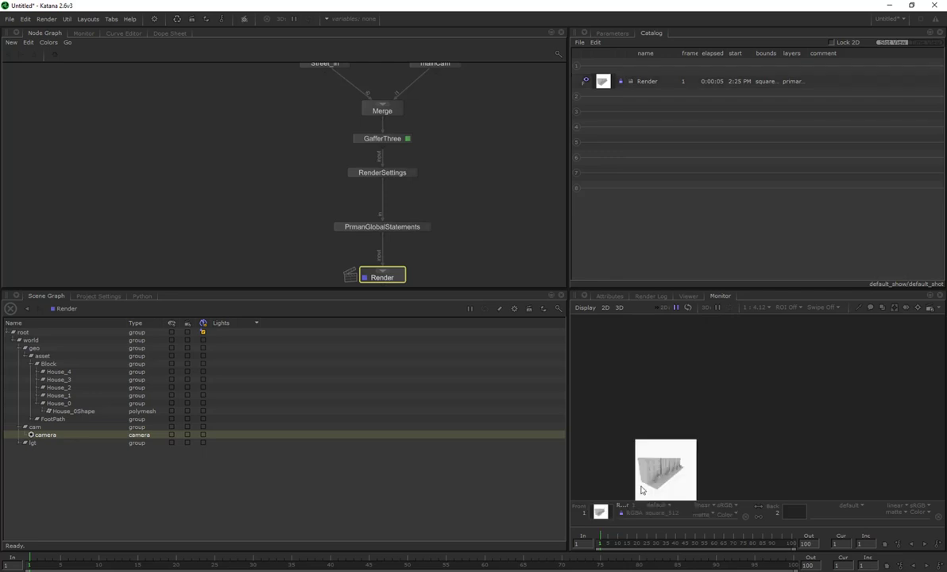
{"action": "scroll", "coordinate": [663, 471], "scroll_direction": "up", "scroll_amount": 3}
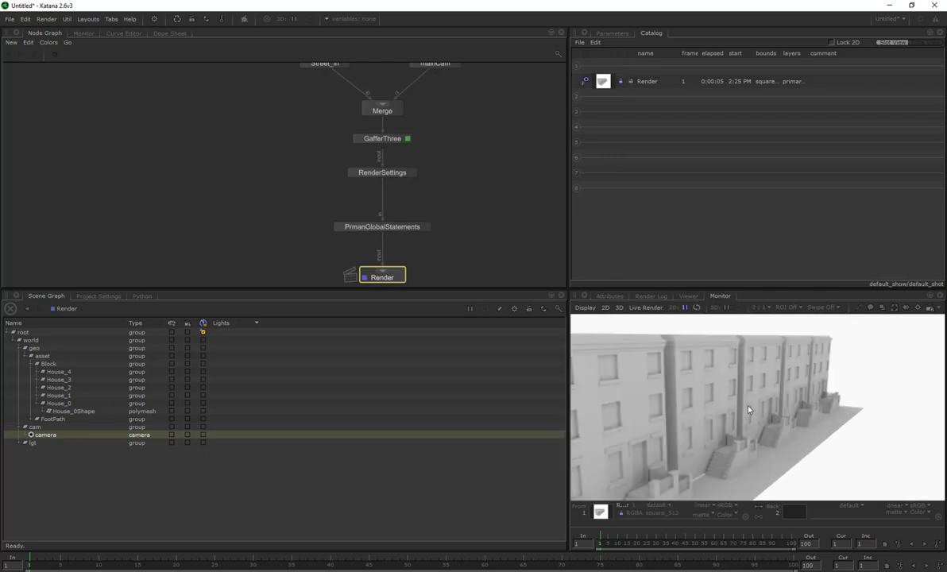
{"action": "middle_click_drag", "start_coordinate": [742, 412], "coordinate": [765, 411]}
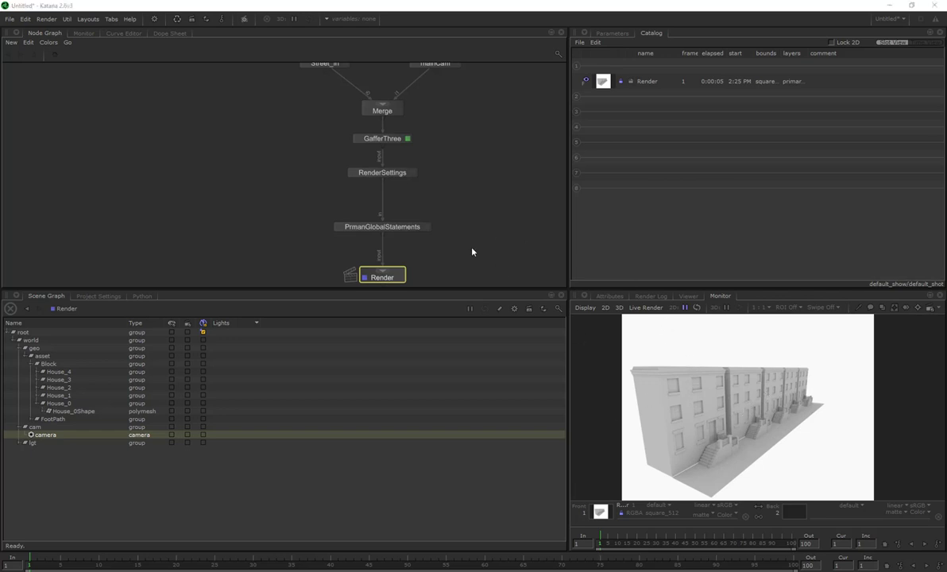
Add a NetworkMaterial node in the empty space beside the main node chain.
{"action": "scroll", "coordinate": [450, 177], "scroll_direction": "down", "scroll_amount": 5}
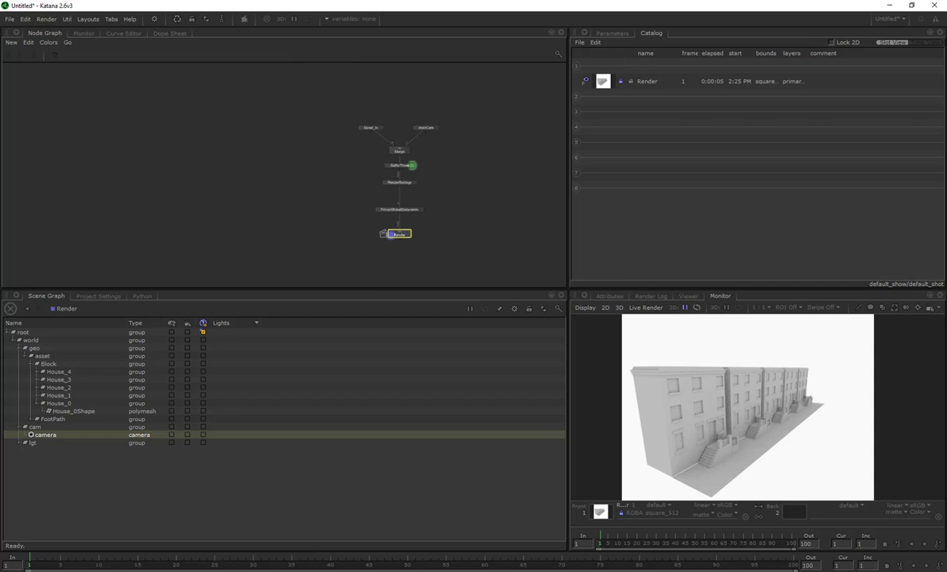
{"action": "middle_click_drag", "start_coordinate": [458, 166], "coordinate": [420, 167]}
{"action": "left_click", "coordinate": [453, 135]}
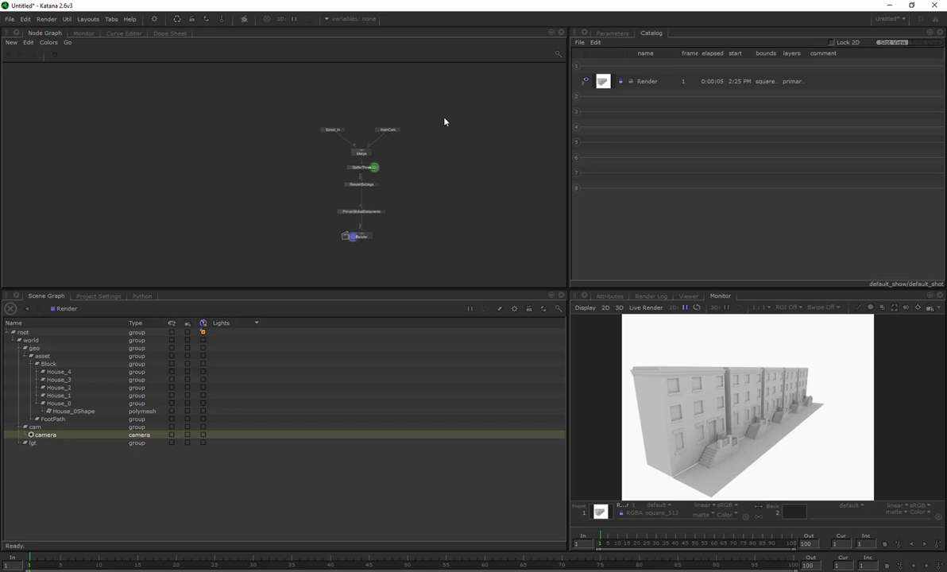
{"action": "key", "text": "Tab"}
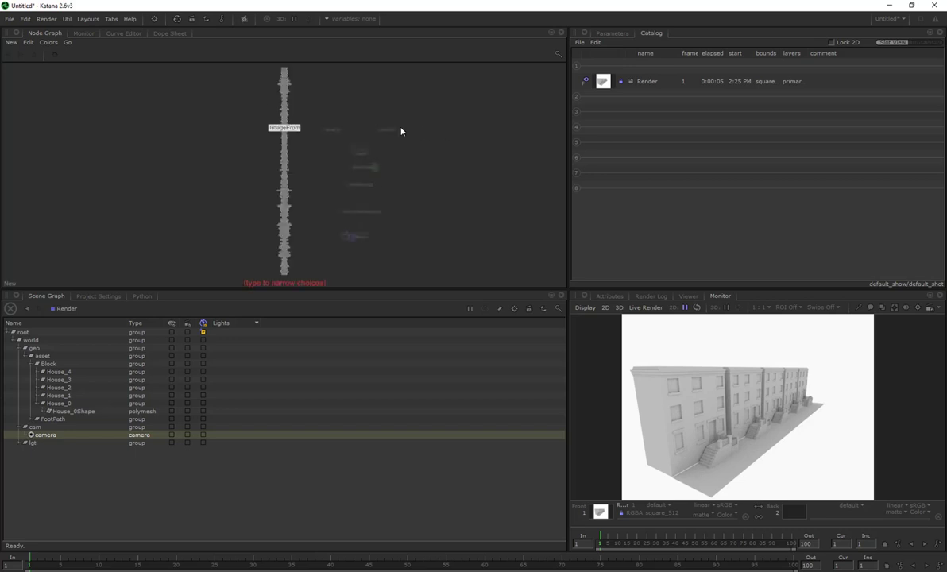
{"action": "type", "text": "net"}
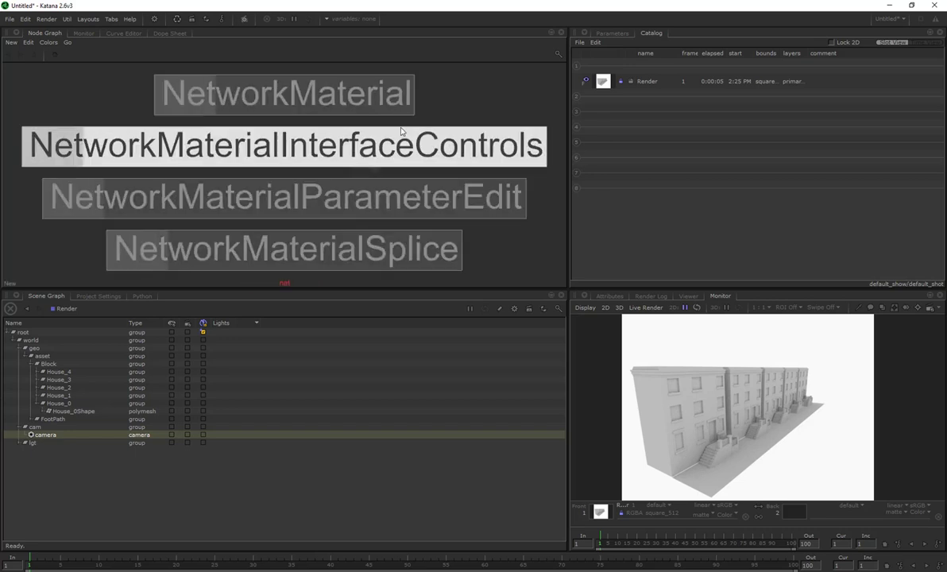
{"action": "key", "text": "Up"}
{"action": "key", "text": "Return"}
{"action": "left_click", "coordinate": [451, 160]}
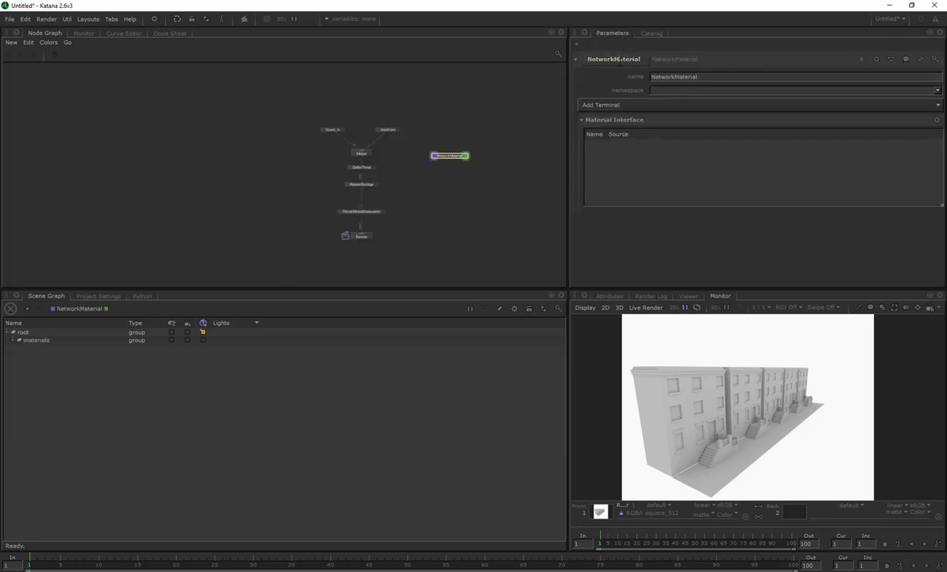
Rename the NetworkMaterial node to NM_def and add a prman bxdf terminal to it.
{"action": "double_click", "coordinate": [616, 58]}
{"action": "type", "text": "NM_def"}
{"action": "key", "text": "Return"}
{"action": "left_click", "coordinate": [649, 106]}
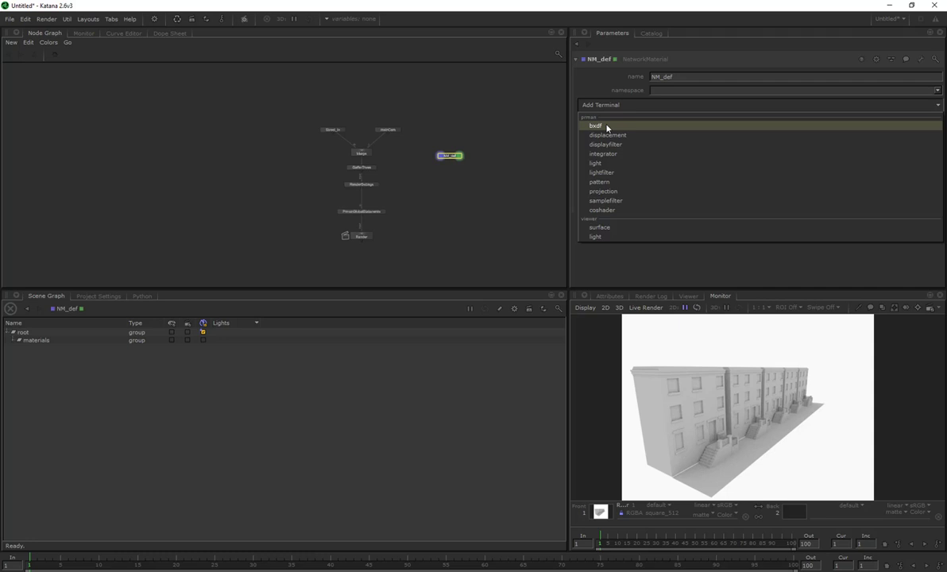
{"action": "left_click", "coordinate": [607, 127]}
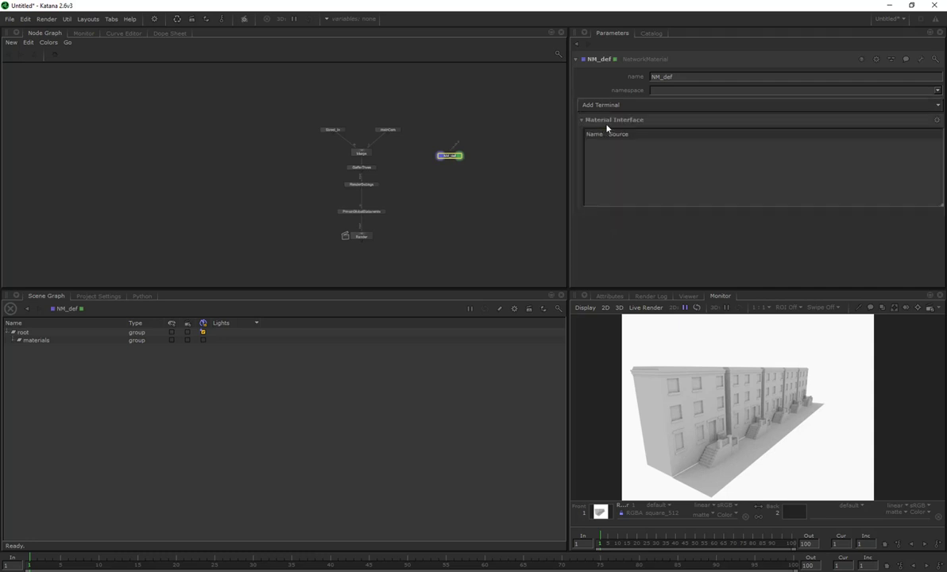
Add a PrmanShadingNode directly above the NM_def node.
{"action": "scroll", "coordinate": [455, 162], "scroll_direction": "up", "scroll_amount": 6}
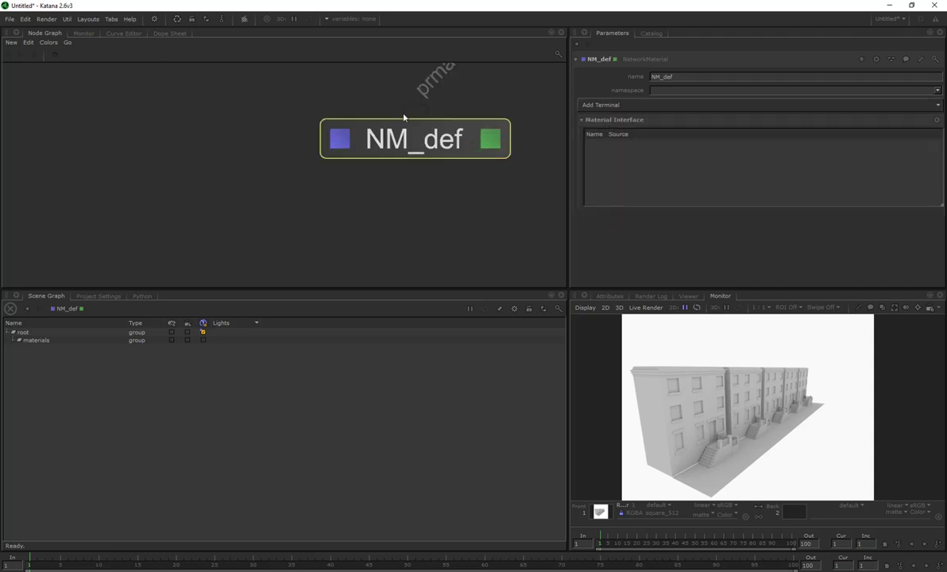
{"action": "scroll", "coordinate": [423, 131], "scroll_direction": "down", "scroll_amount": 1}
{"action": "scroll", "coordinate": [406, 131], "scroll_direction": "up", "scroll_amount": 4}
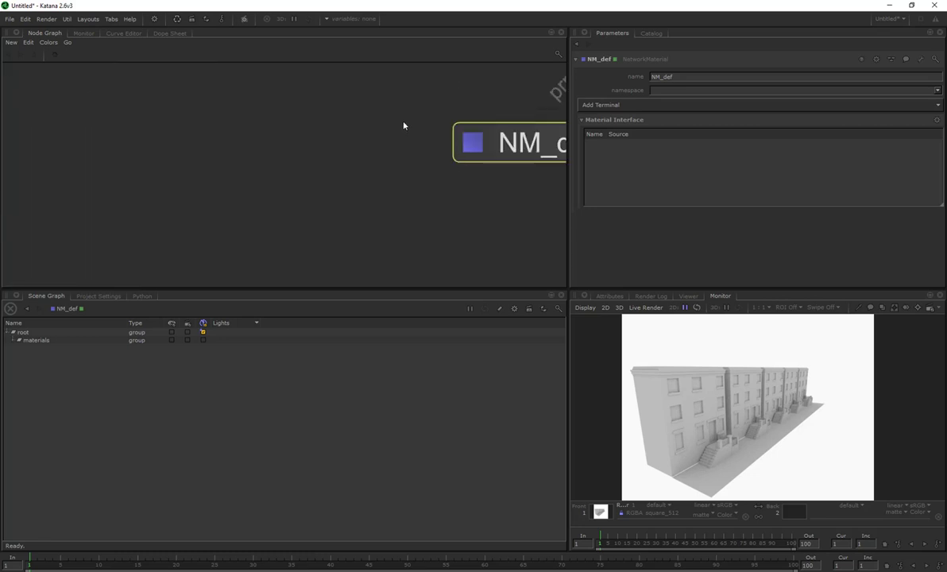
{"action": "scroll", "coordinate": [498, 139], "scroll_direction": "down", "scroll_amount": 8}
{"action": "middle_click_drag", "start_coordinate": [506, 126], "coordinate": [412, 160]}
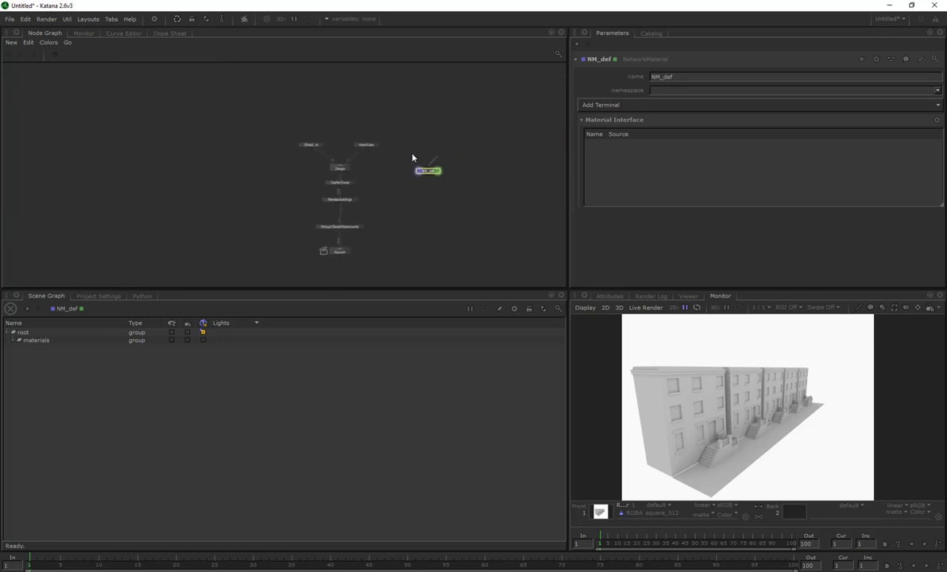
{"action": "key", "text": "Tab"}
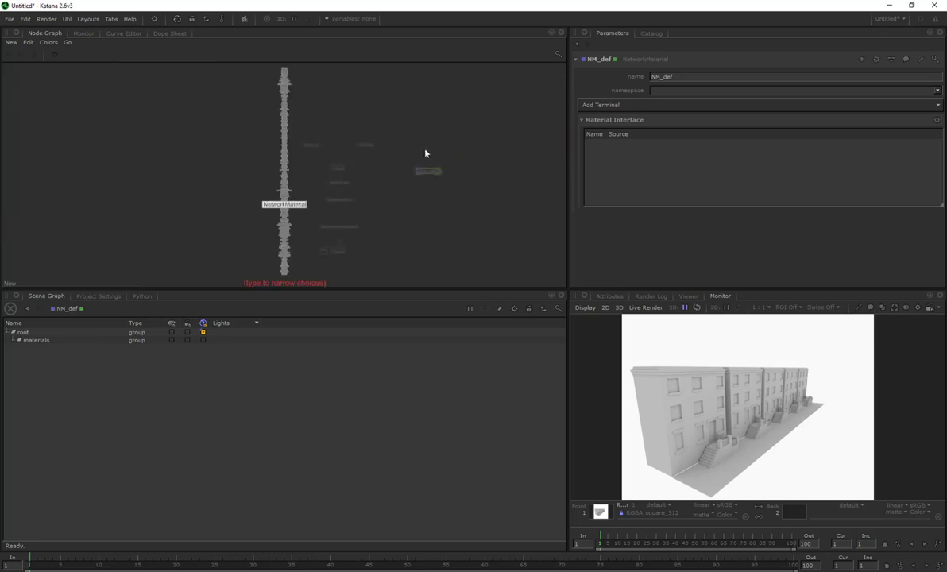
{"action": "type", "text": "prmansh"}
{"action": "key", "text": "Return"}
{"action": "left_click", "coordinate": [429, 150]}
{"action": "scroll", "coordinate": [427, 153], "scroll_direction": "up", "scroll_amount": 5}
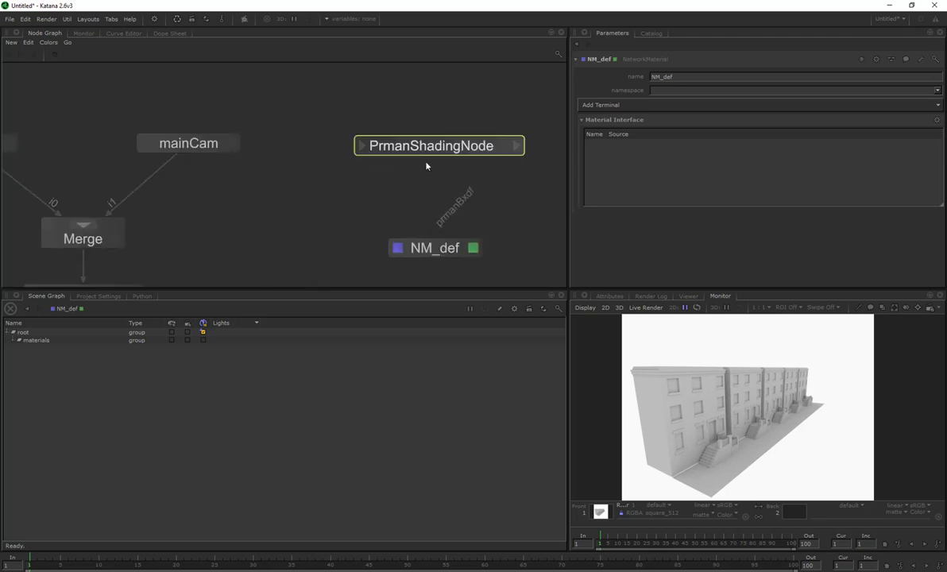
Connect the PrmanShadingNode's out port to the prmanBxdf input of NM_def.
{"action": "left_click", "coordinate": [517, 147]}
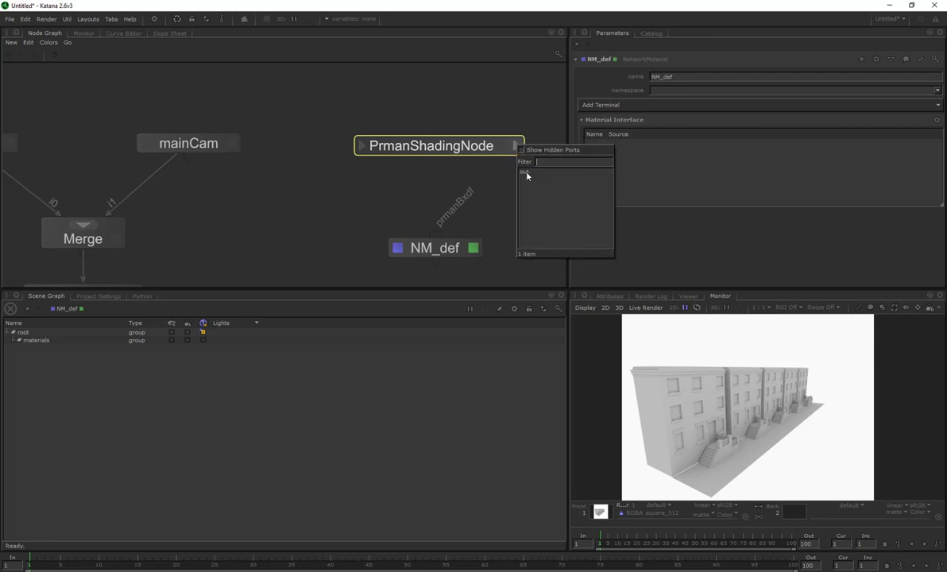
{"action": "left_click", "coordinate": [525, 169]}
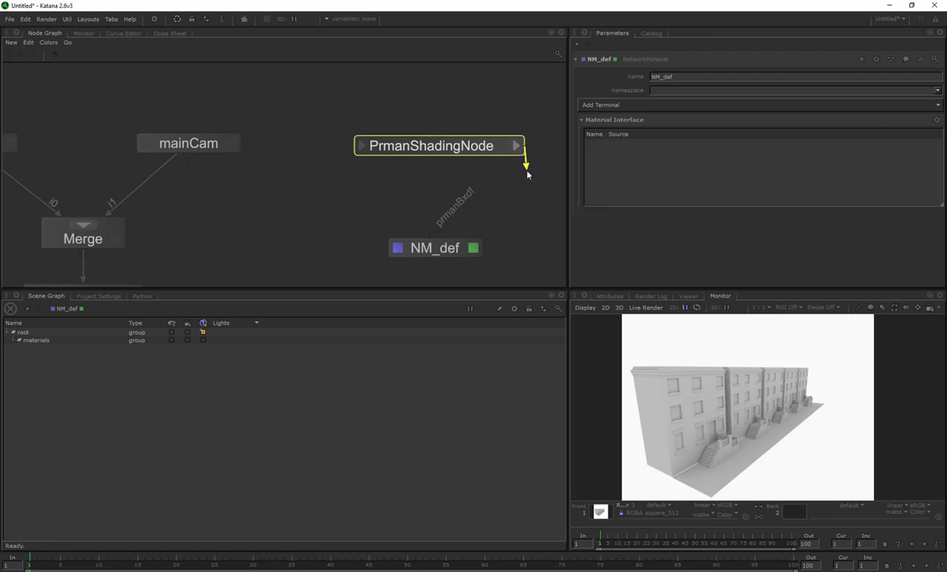
{"action": "left_click", "coordinate": [435, 245]}
Move NM_def closer to the PrmanShadingNode and connect its output into the Merge node as a third input.
{"action": "scroll", "coordinate": [444, 230], "scroll_direction": "down", "scroll_amount": 4}
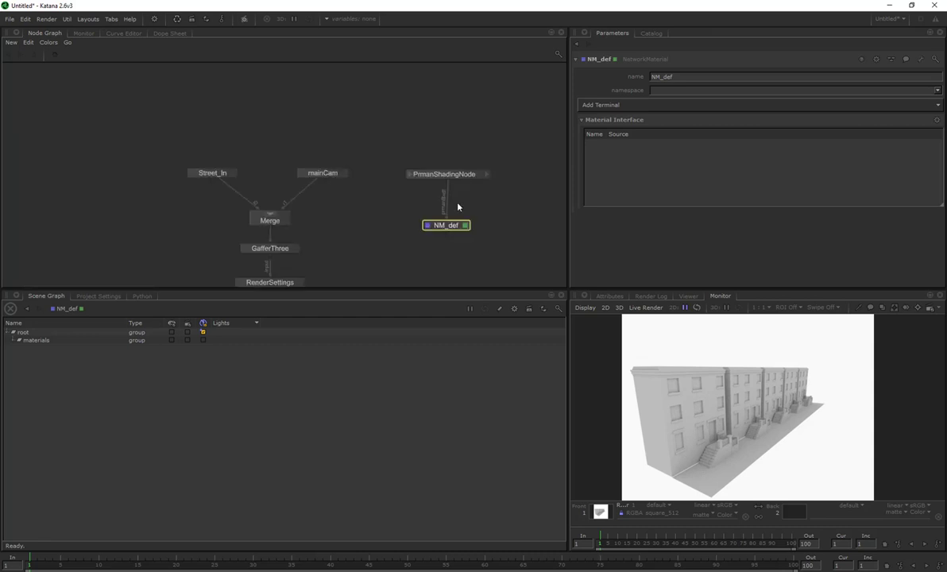
{"action": "left_click_drag", "start_coordinate": [451, 224], "coordinate": [447, 208]}
{"action": "left_click", "coordinate": [448, 213]}
{"action": "left_click", "coordinate": [270, 215]}
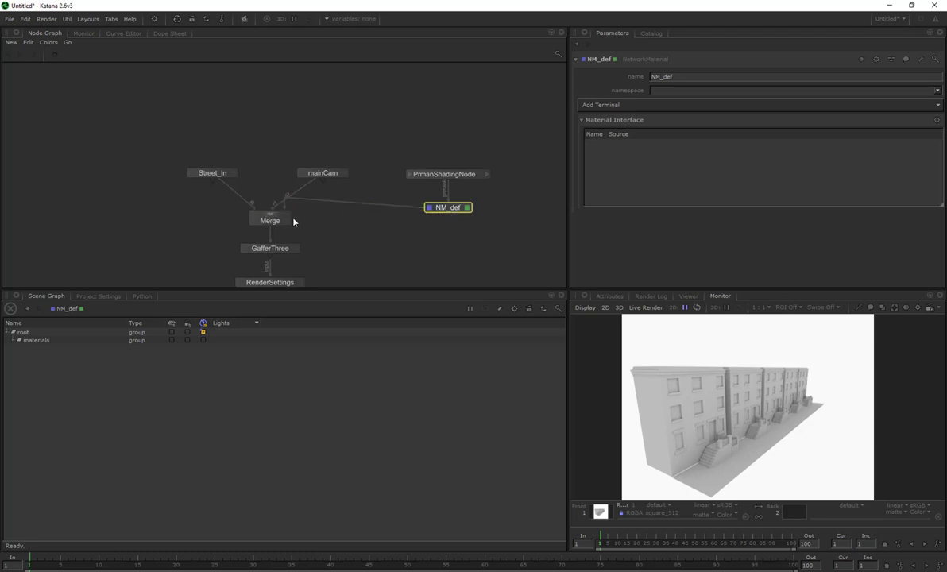
Rename the PrmanShadingNode above NM_def to PSN_def.
{"action": "scroll", "coordinate": [306, 230], "scroll_direction": "down", "scroll_amount": 5}
{"action": "middle_click_drag", "start_coordinate": [367, 171], "coordinate": [367, 166]}
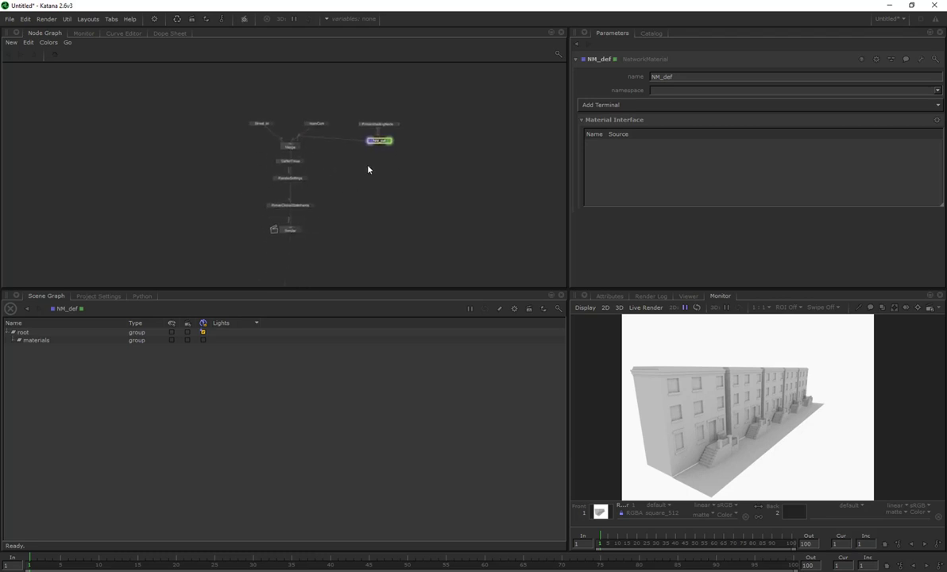
{"action": "left_click", "coordinate": [383, 125]}
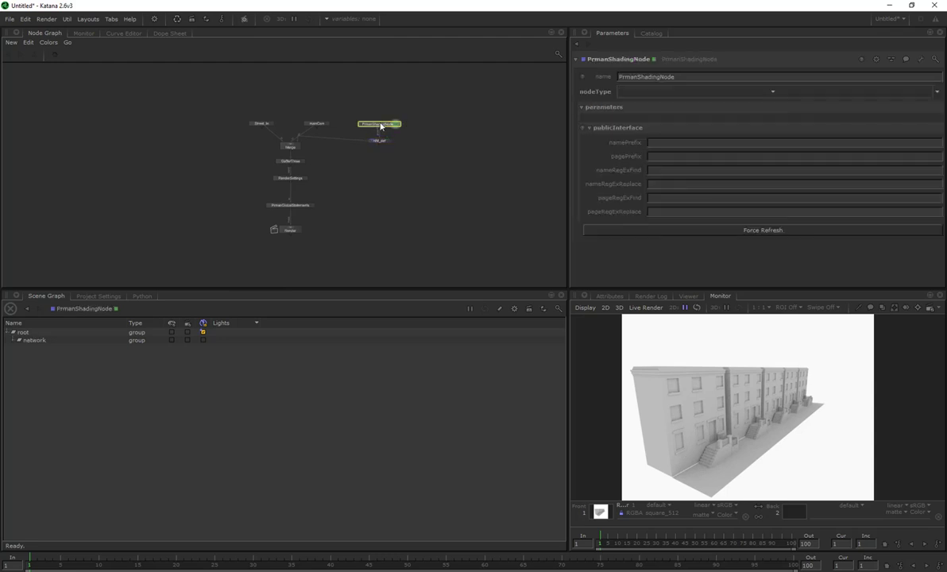
{"action": "double_click", "coordinate": [620, 59]}
{"action": "type", "text": "PSN_def"}
{"action": "key", "text": "Return"}
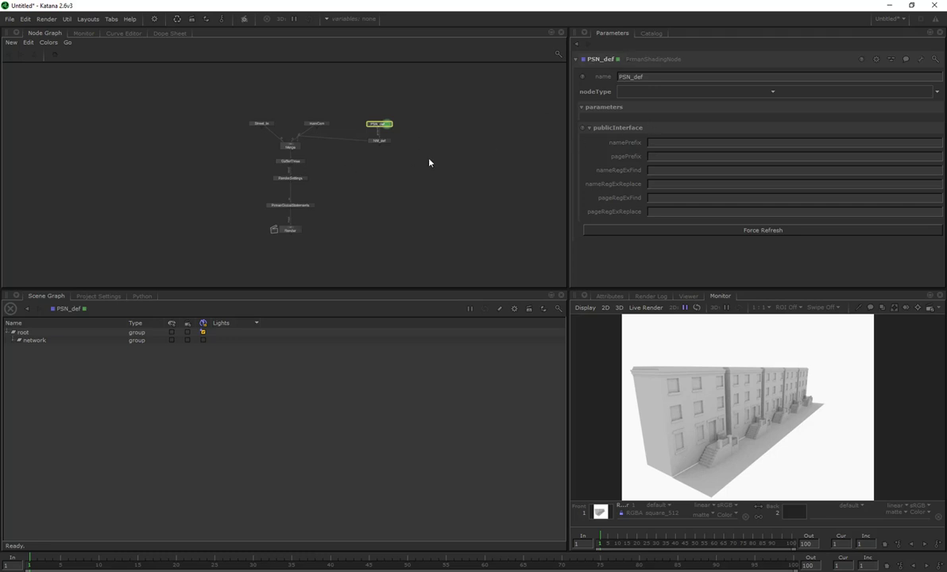
Set the node type of PSN_def to PxrDisney.
{"action": "left_click", "coordinate": [763, 93]}
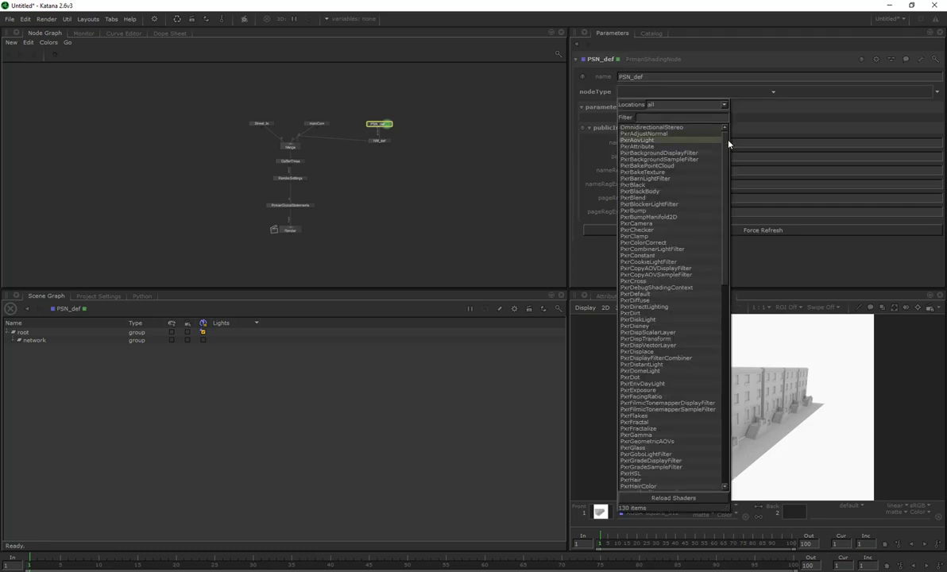
{"action": "left_click", "coordinate": [635, 326]}
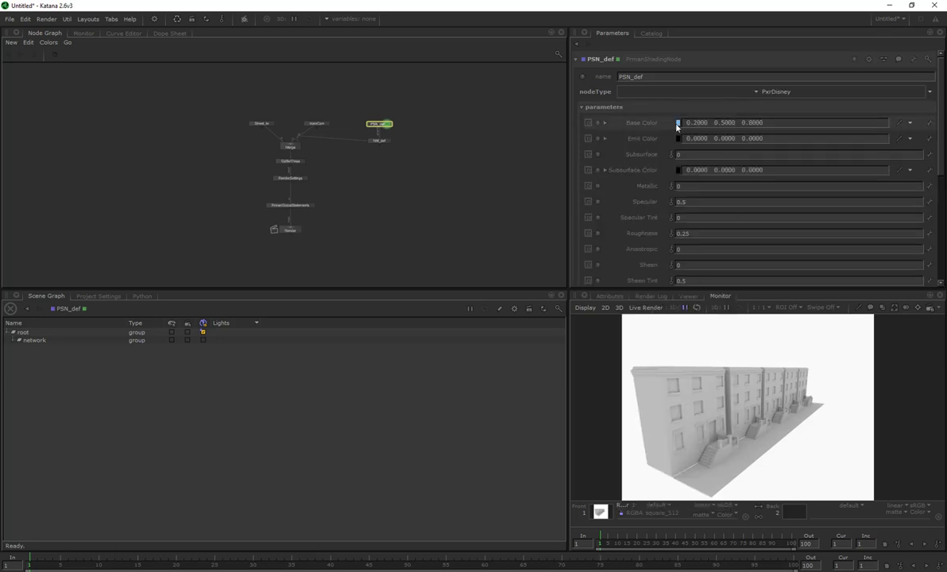
{"action": "left_click", "coordinate": [384, 151]}
{"action": "scroll", "coordinate": [296, 179], "scroll_direction": "up", "scroll_amount": 3}
{"action": "scroll", "coordinate": [311, 223], "scroll_direction": "down", "scroll_amount": 3}
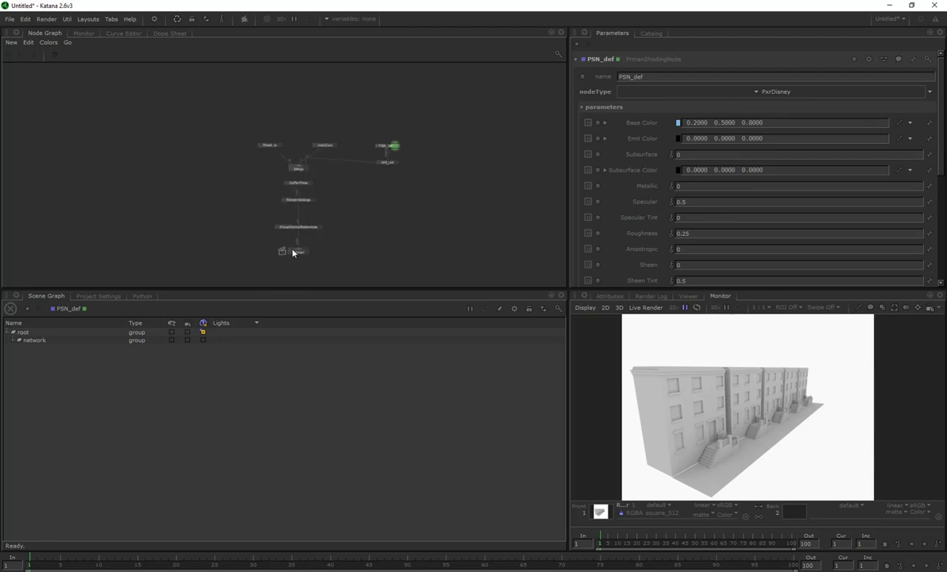
Examine the scene graph at the Render node, expanding the lgt and materials groups down to the gaffer and NM_def locations.
{"action": "left_click", "coordinate": [290, 252]}
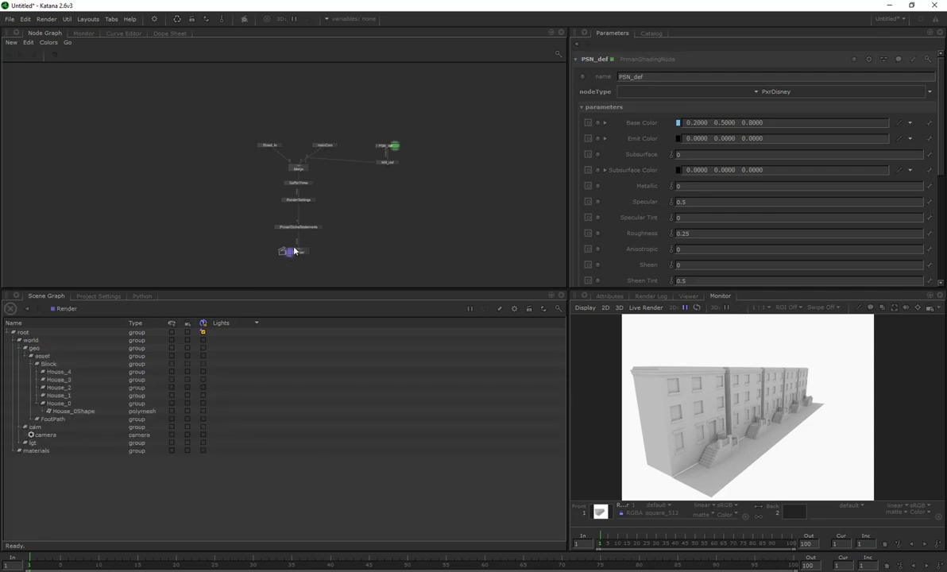
{"action": "scroll", "coordinate": [290, 252], "scroll_direction": "up", "scroll_amount": 5}
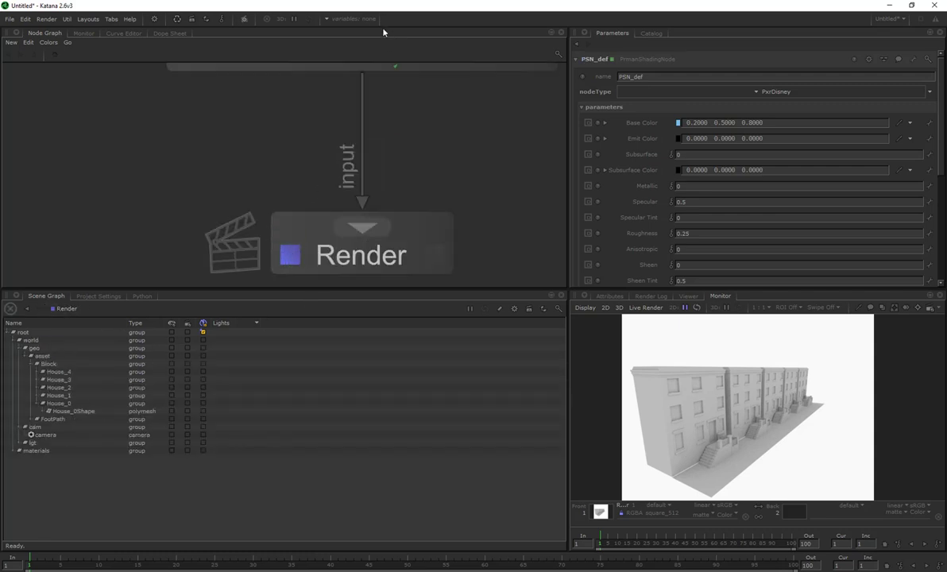
{"action": "scroll", "coordinate": [306, 183], "scroll_direction": "down", "scroll_amount": 5}
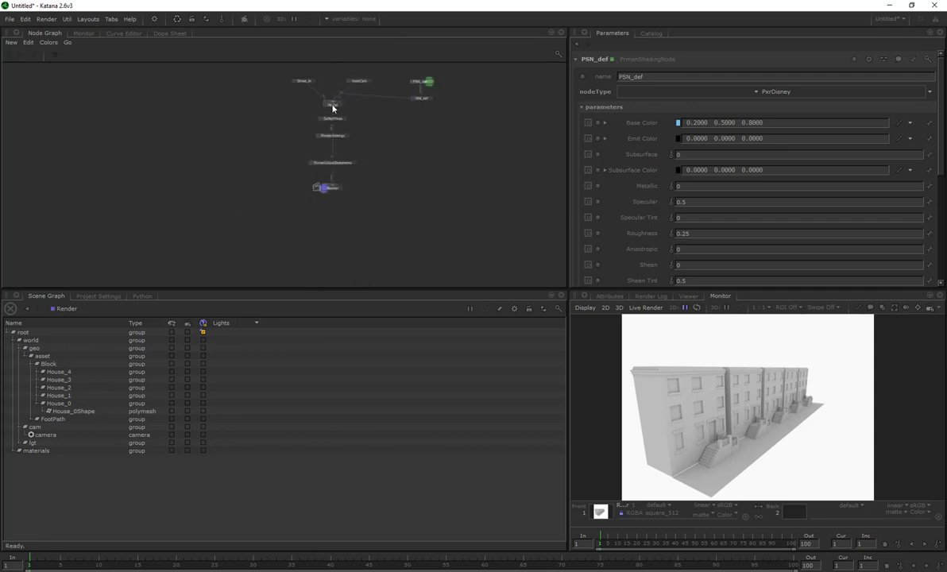
{"action": "scroll", "coordinate": [320, 194], "scroll_direction": "up", "scroll_amount": 5}
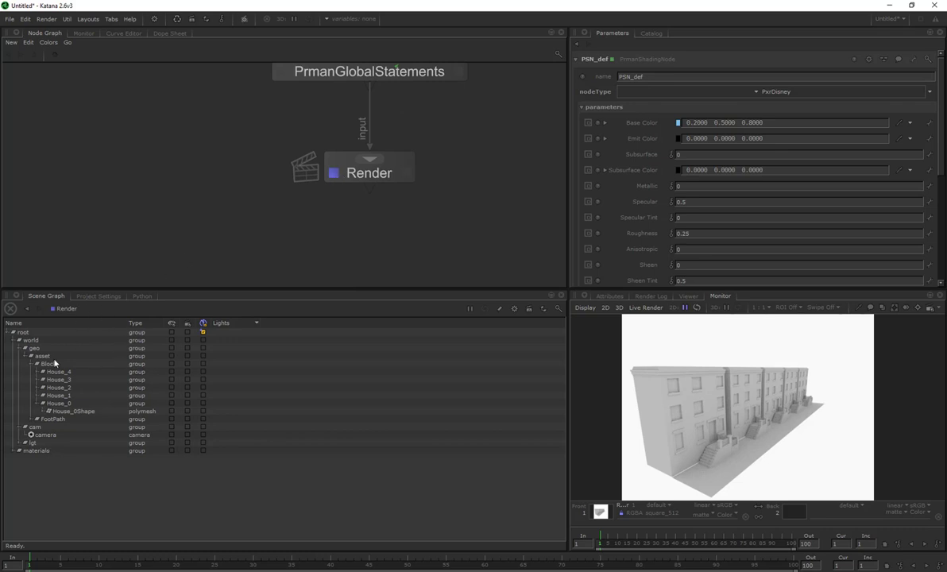
{"action": "left_click", "coordinate": [25, 442]}
{"action": "left_click", "coordinate": [40, 451]}
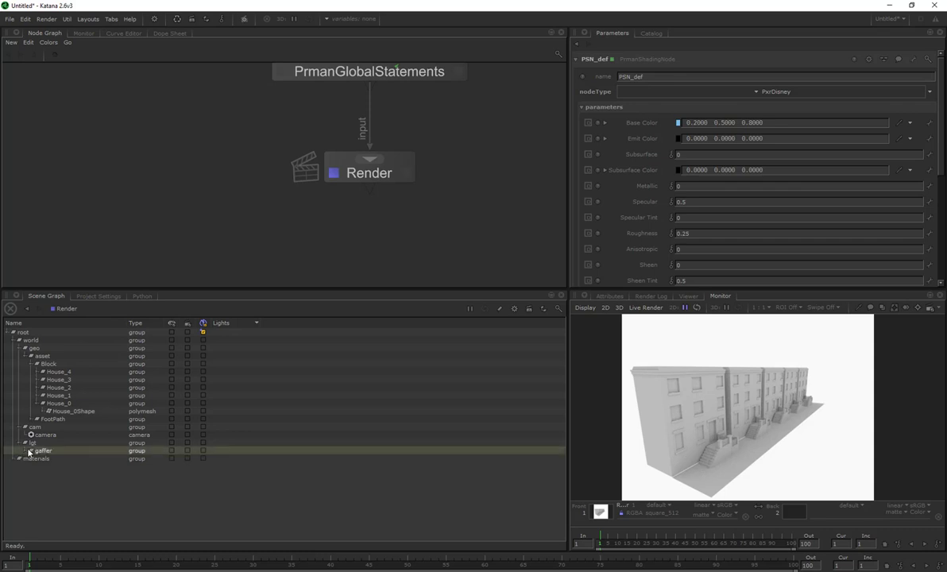
{"action": "left_click", "coordinate": [28, 451]}
{"action": "left_click", "coordinate": [28, 451]}
{"action": "left_click", "coordinate": [17, 459]}
{"action": "left_click", "coordinate": [42, 467]}
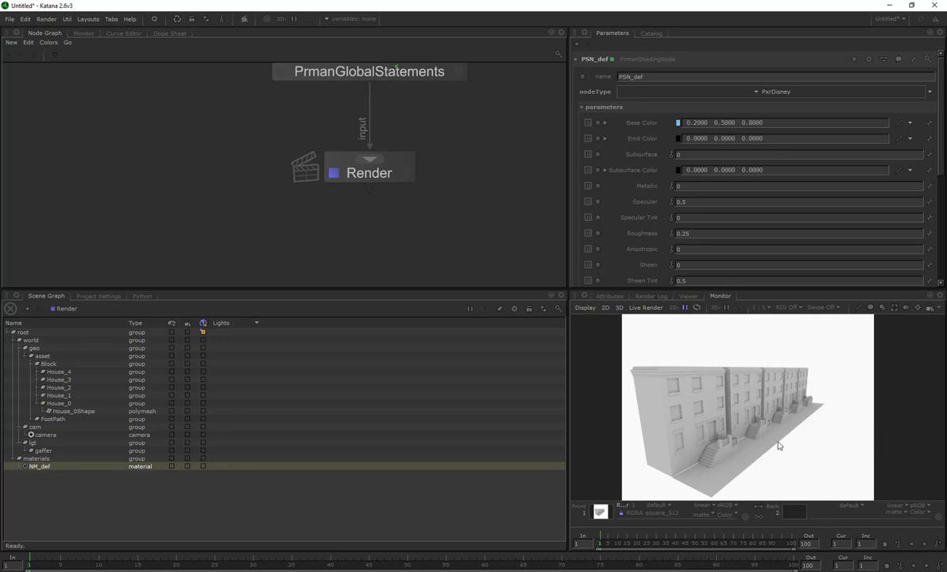
Move RenderSettings and the nodes below it further down to open a gap beneath GafferThree.
{"action": "scroll", "coordinate": [448, 142], "scroll_direction": "down", "scroll_amount": 5}
{"action": "middle_click_drag", "start_coordinate": [449, 107], "coordinate": [389, 192]}
{"action": "scroll", "coordinate": [387, 181], "scroll_direction": "up", "scroll_amount": 5}
{"action": "scroll", "coordinate": [399, 192], "scroll_direction": "down", "scroll_amount": 3}
{"action": "left_click_drag", "start_coordinate": [298, 125], "coordinate": [326, 163]}
{"action": "left_click", "coordinate": [480, 257]}
{"action": "left_click_drag", "start_coordinate": [384, 175], "coordinate": [385, 250]}
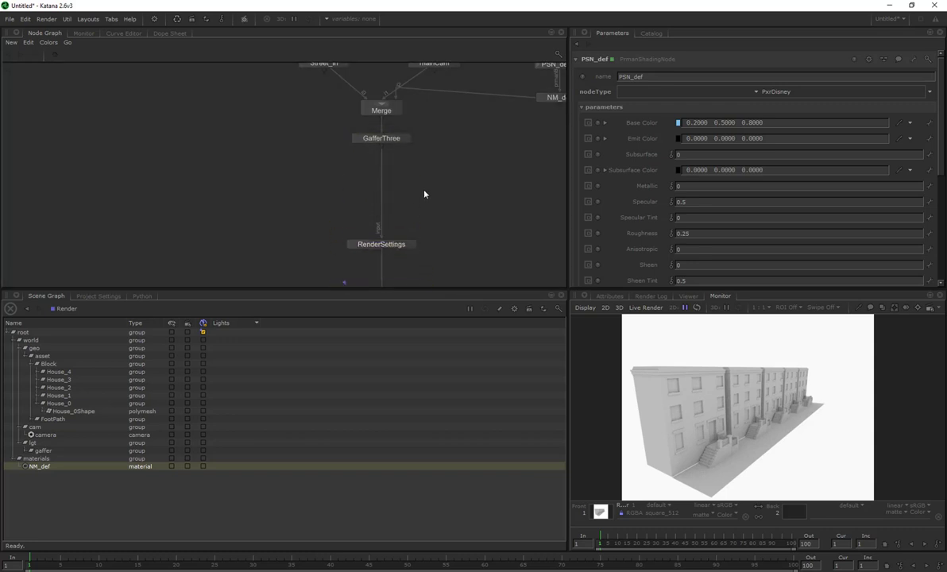
Insert a MaterialAssign node between GafferThree and RenderSettings, and show its parameters and scene graph.
{"action": "key", "text": "Tab"}
{"action": "type", "text": "mat"}
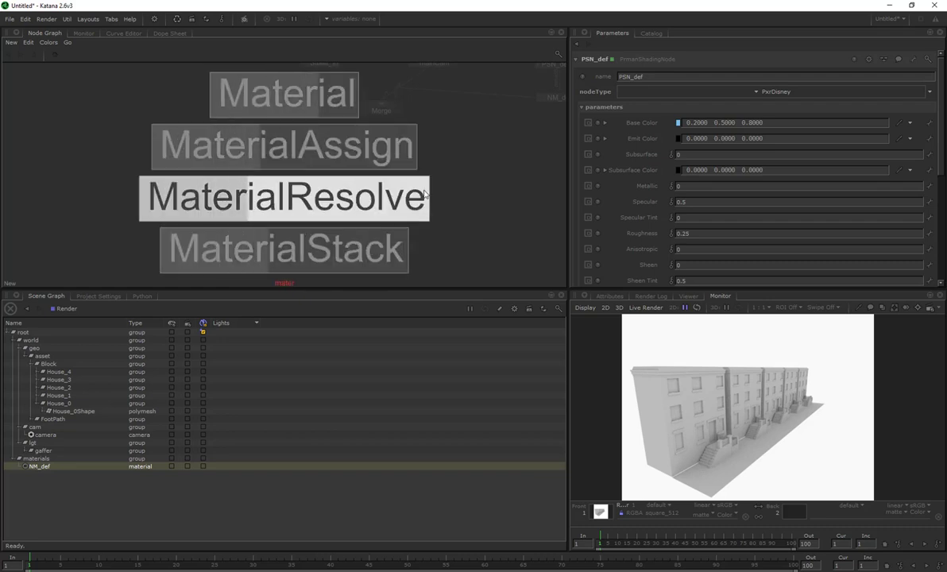
{"action": "key", "text": "Up"}
{"action": "key", "text": "Return"}
{"action": "left_click_drag", "start_coordinate": [382, 184], "coordinate": [382, 184]}
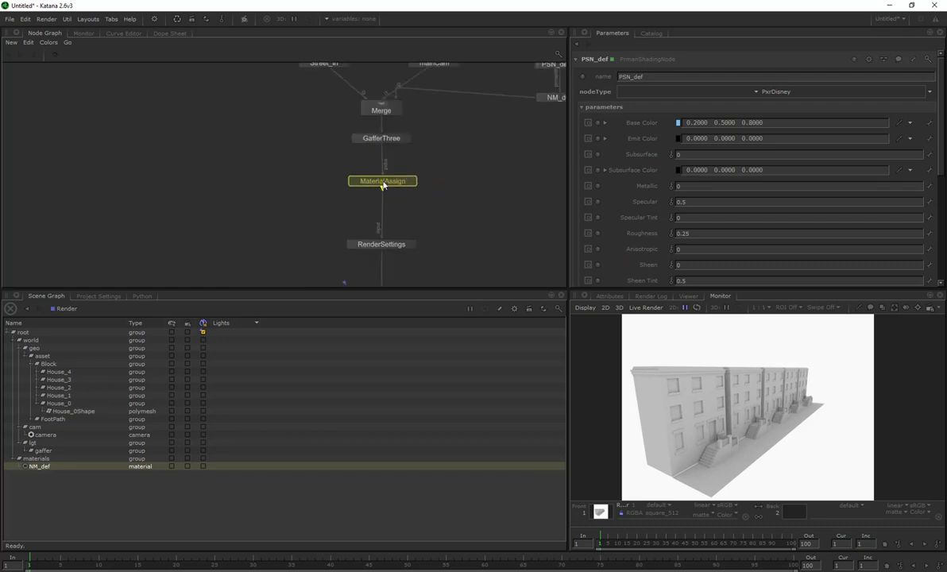
{"action": "key", "text": "e"}
{"action": "key", "text": "v"}
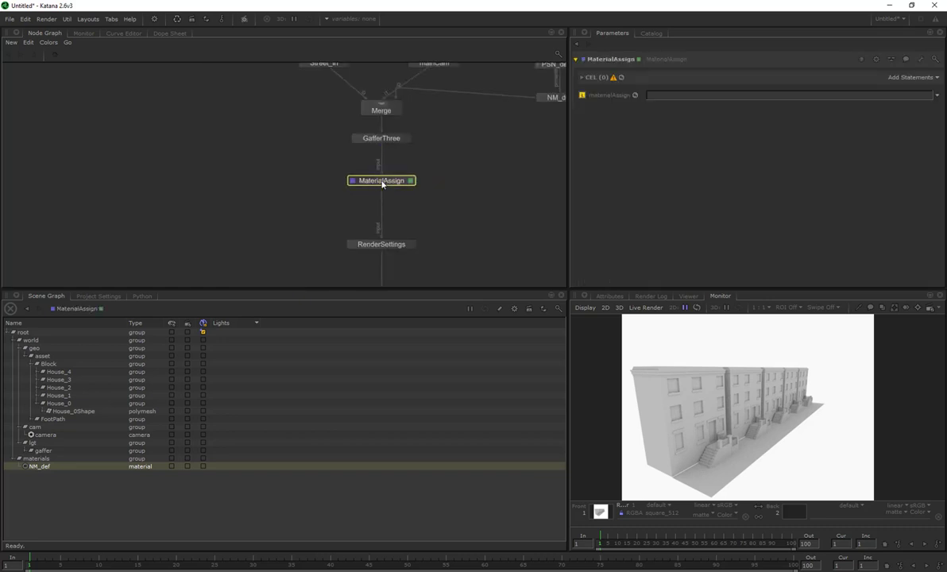
Make the MaterialAssign node apply /root/materials/NM_def to the /root/world/geo location.
{"action": "left_click_drag", "start_coordinate": [40, 468], "coordinate": [665, 139]}
{"action": "left_click_drag", "start_coordinate": [692, 105], "coordinate": [698, 94]}
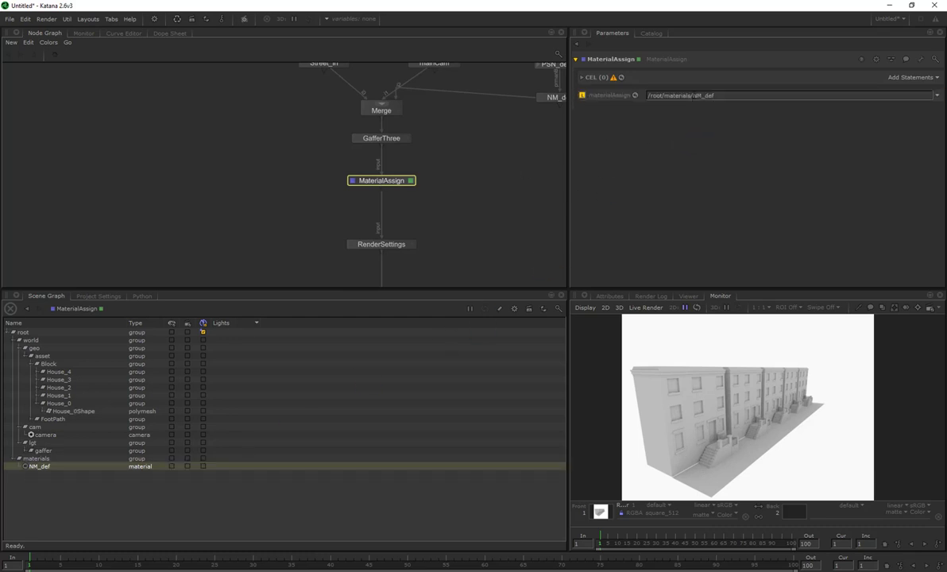
{"action": "left_click", "coordinate": [36, 349]}
{"action": "left_click_drag", "start_coordinate": [36, 349], "coordinate": [917, 80]}
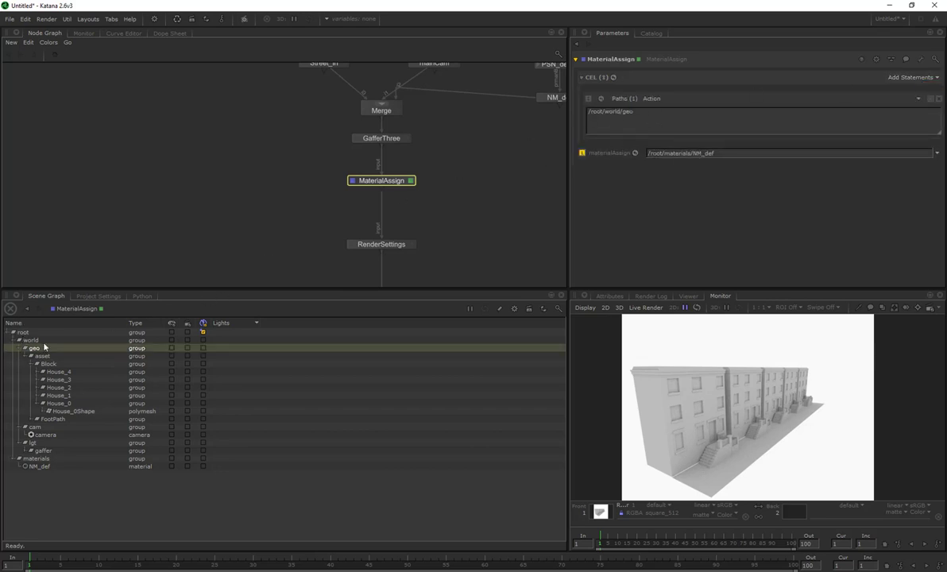
{"action": "left_click", "coordinate": [24, 348]}
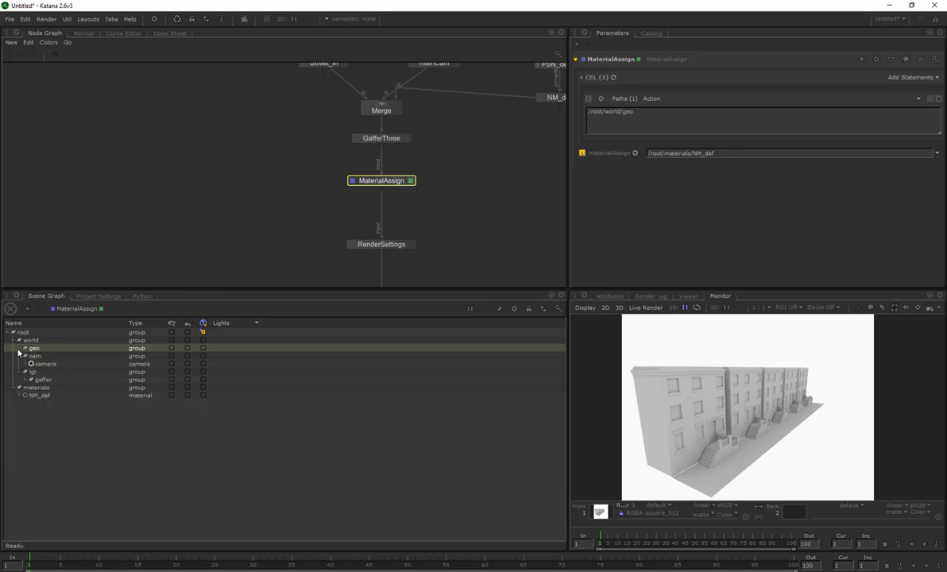
{"action": "left_click", "coordinate": [23, 348]}
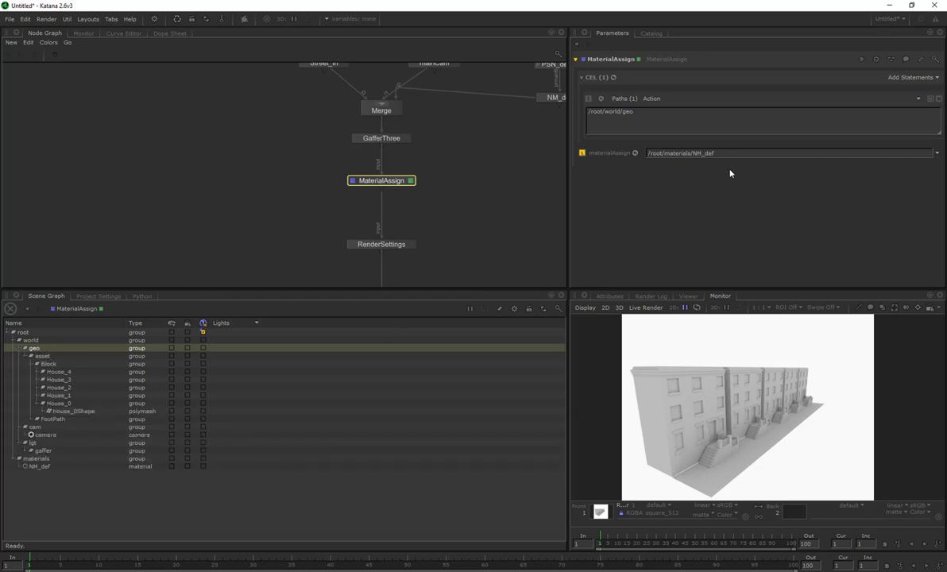
{"action": "left_click_drag", "start_coordinate": [732, 153], "coordinate": [678, 153]}
Render the scene from the Render node and display the new render from the Catalog.
{"action": "left_click", "coordinate": [459, 205]}
{"action": "middle_click_drag", "start_coordinate": [427, 259], "coordinate": [400, 165]}
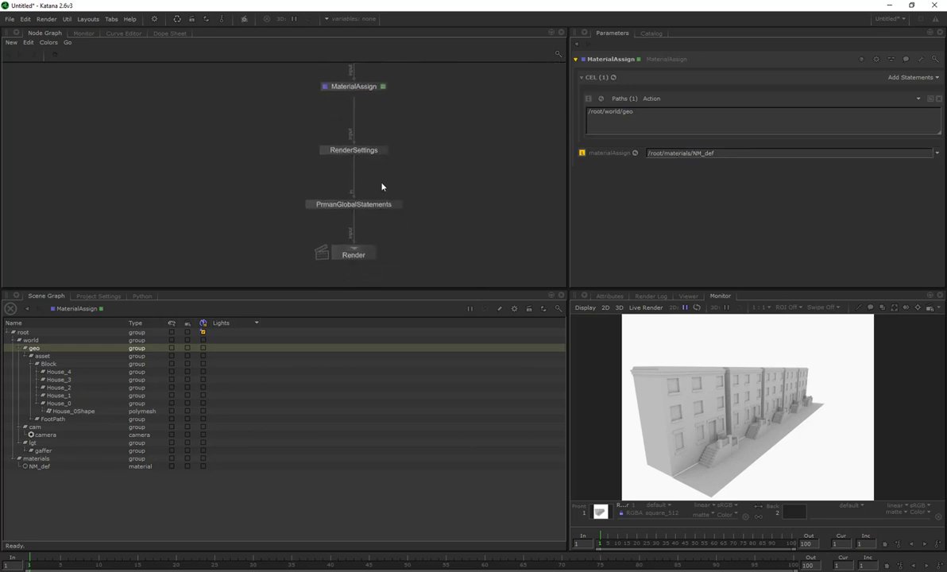
{"action": "left_click", "coordinate": [336, 255]}
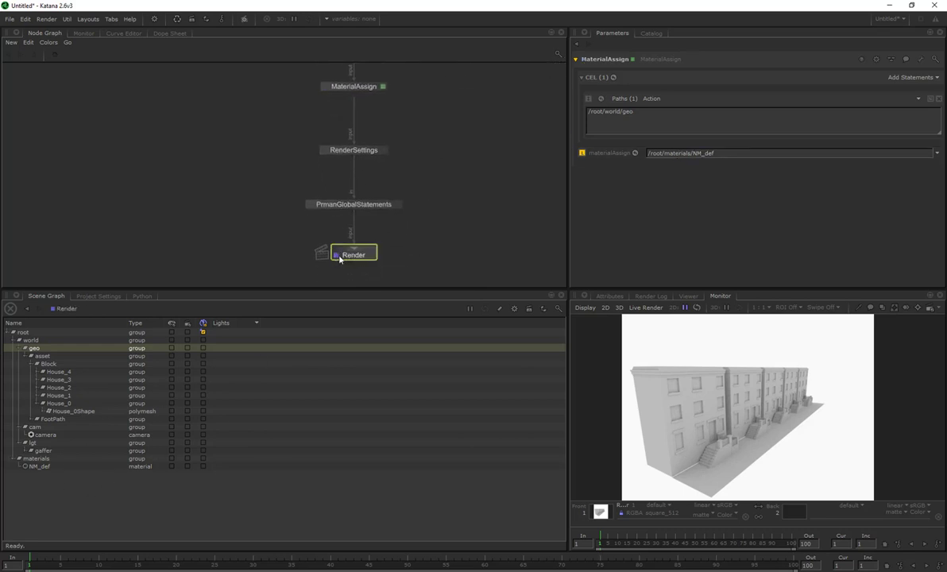
{"action": "right_click", "coordinate": [347, 255]}
{"action": "left_click", "coordinate": [377, 270]}
{"action": "left_click", "coordinate": [651, 33]}
{"action": "left_click", "coordinate": [608, 84]}
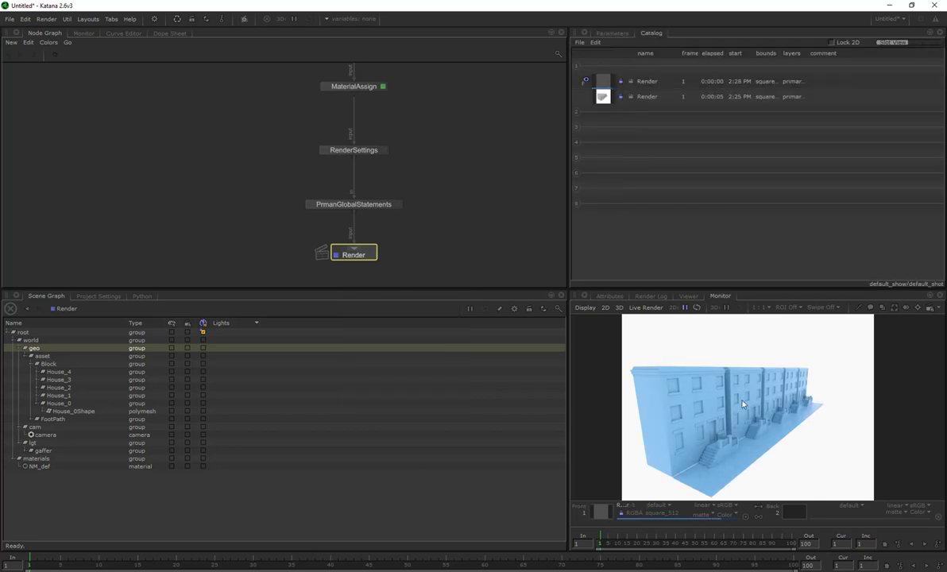
{"action": "scroll", "coordinate": [435, 165], "scroll_direction": "down", "scroll_amount": 4}
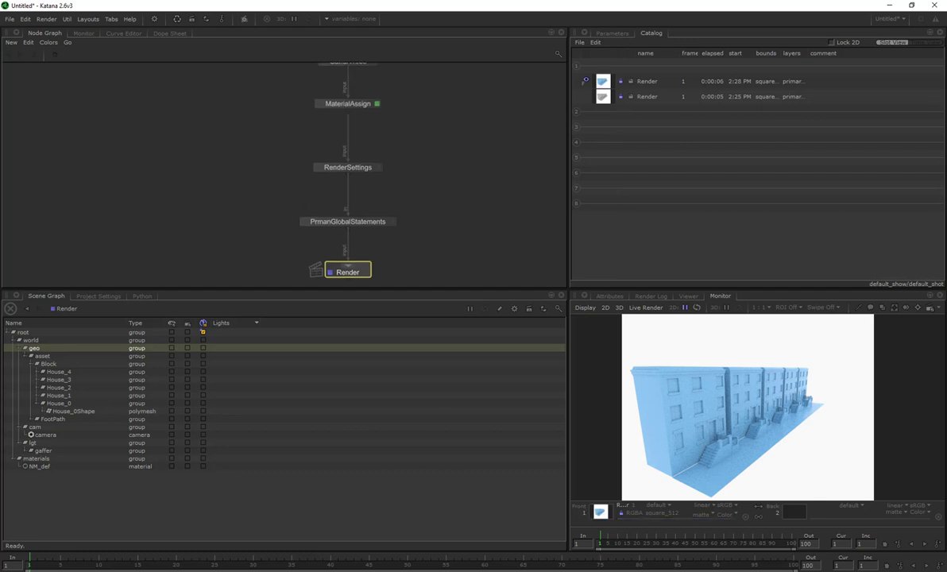
Duplicate the PSN_def and NM_def pair and place the copy directly beside the original.
{"action": "middle_click_drag", "start_coordinate": [436, 137], "coordinate": [398, 153]}
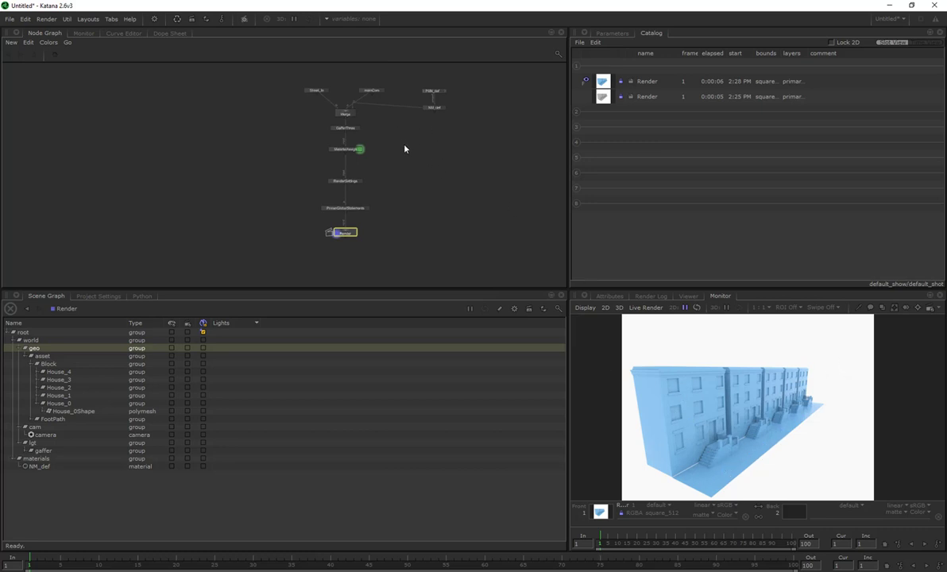
{"action": "middle_click_drag", "start_coordinate": [404, 149], "coordinate": [389, 158]}
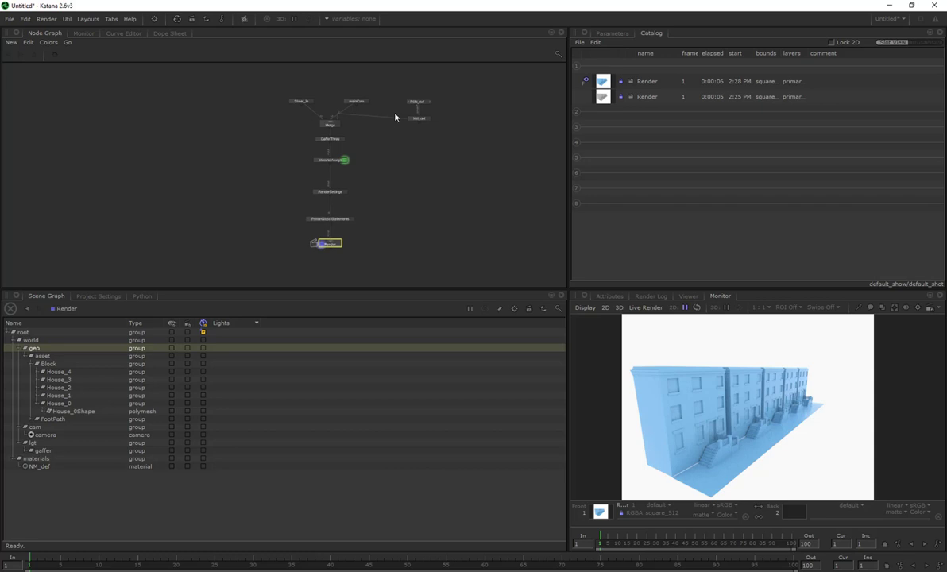
{"action": "scroll", "coordinate": [395, 115], "scroll_direction": "up", "scroll_amount": 3}
{"action": "scroll", "coordinate": [328, 157], "scroll_direction": "up", "scroll_amount": 3}
{"action": "middle_click_drag", "start_coordinate": [441, 150], "coordinate": [377, 199]}
{"action": "middle_click_drag", "start_coordinate": [408, 158], "coordinate": [318, 219]}
{"action": "left_click_drag", "start_coordinate": [413, 221], "coordinate": [402, 120]}
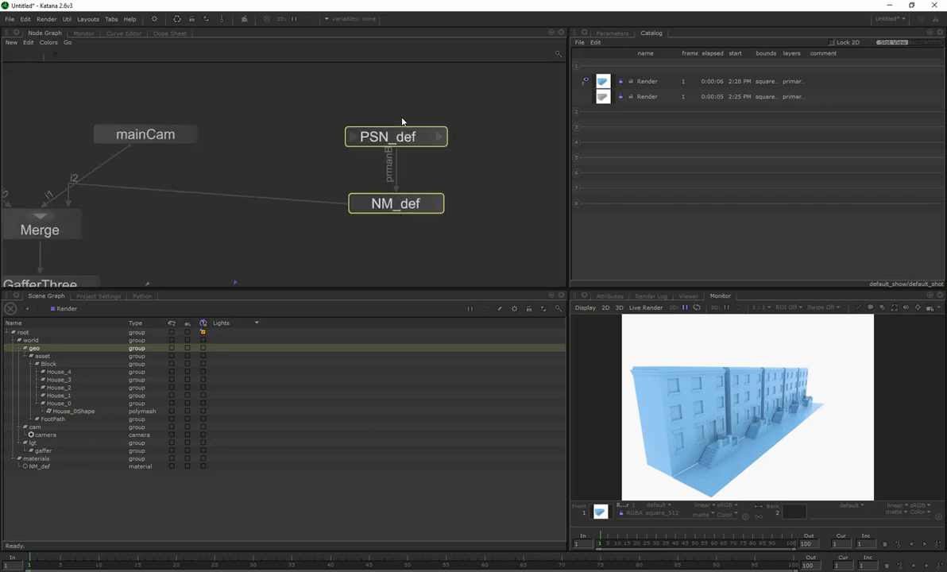
{"action": "key", "text": "ctrl+d"}
{"action": "left_click", "coordinate": [479, 158]}
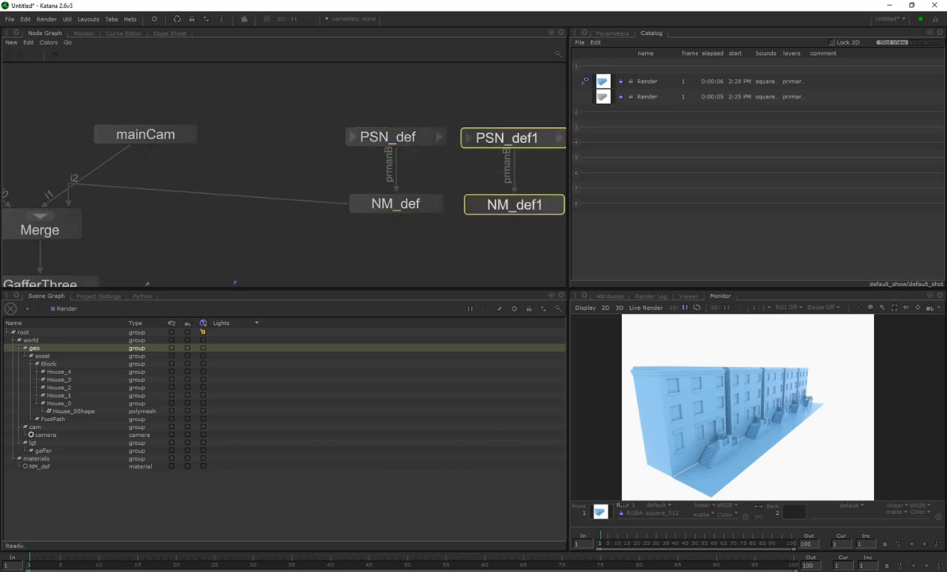
Place two more copies of the shading node and material pair in a row beside the first copy.
{"action": "scroll", "coordinate": [449, 177], "scroll_direction": "up", "scroll_amount": 3}
{"action": "scroll", "coordinate": [490, 176], "scroll_direction": "down", "scroll_amount": 10}
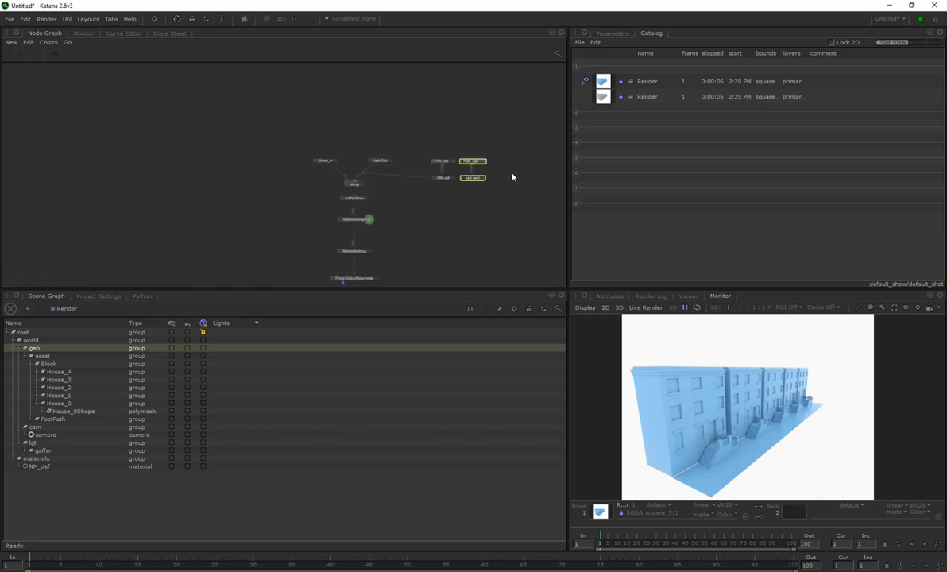
{"action": "left_click", "coordinate": [510, 174]}
{"action": "key", "text": "ctrl+v"}
{"action": "left_click", "coordinate": [541, 174]}
{"action": "middle_click_drag", "start_coordinate": [475, 169], "coordinate": [415, 176]}
{"action": "scroll", "coordinate": [414, 174], "scroll_direction": "up", "scroll_amount": 7}
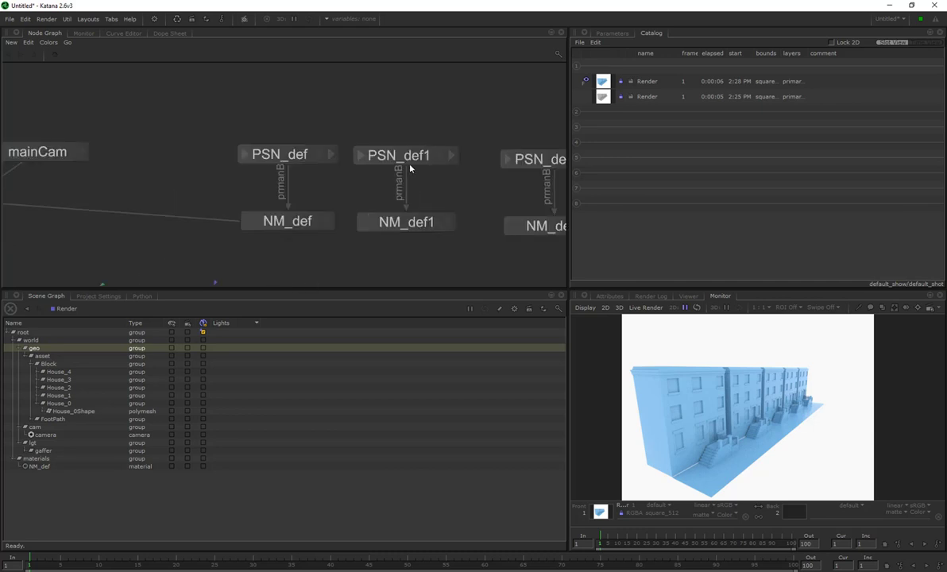
Rename the first duplicated shading node to PSN_Facade.
{"action": "double_click", "coordinate": [405, 158]}
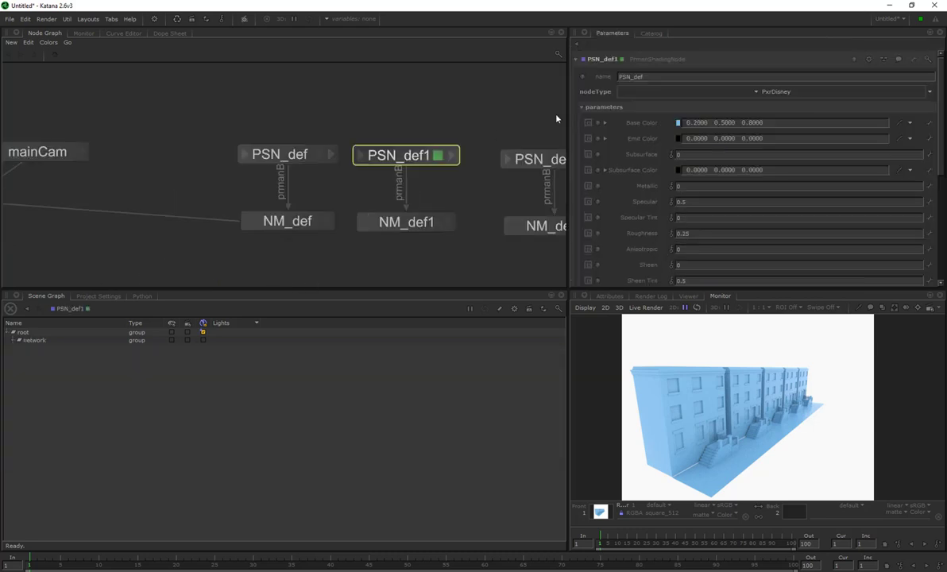
{"action": "left_click", "coordinate": [611, 61]}
{"action": "key", "text": "BackSpace"}
{"action": "key", "text": "BackSpace"}
{"action": "key", "text": "BackSpace"}
{"action": "type", "text": "Facade"}
{"action": "key", "text": "Return"}
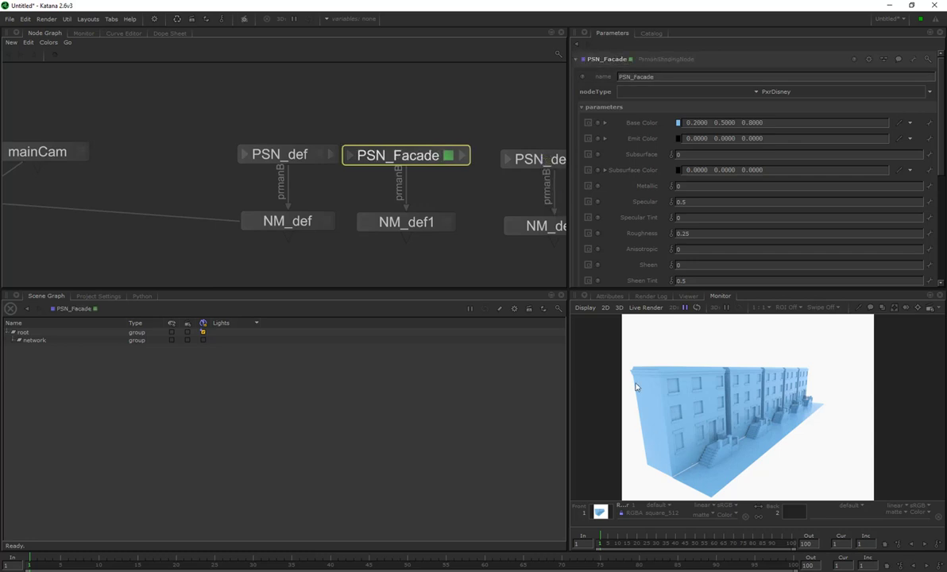
Rename the network material beneath PSN_Facade to NM_Facade.
{"action": "double_click", "coordinate": [416, 229]}
{"action": "left_click", "coordinate": [614, 62]}
{"action": "key", "text": "BackSpace"}
{"action": "key", "text": "BackSpace"}
{"action": "key", "text": "BackSpace"}
{"action": "key", "text": "BackSpace"}
{"action": "type", "text": "Facade"}
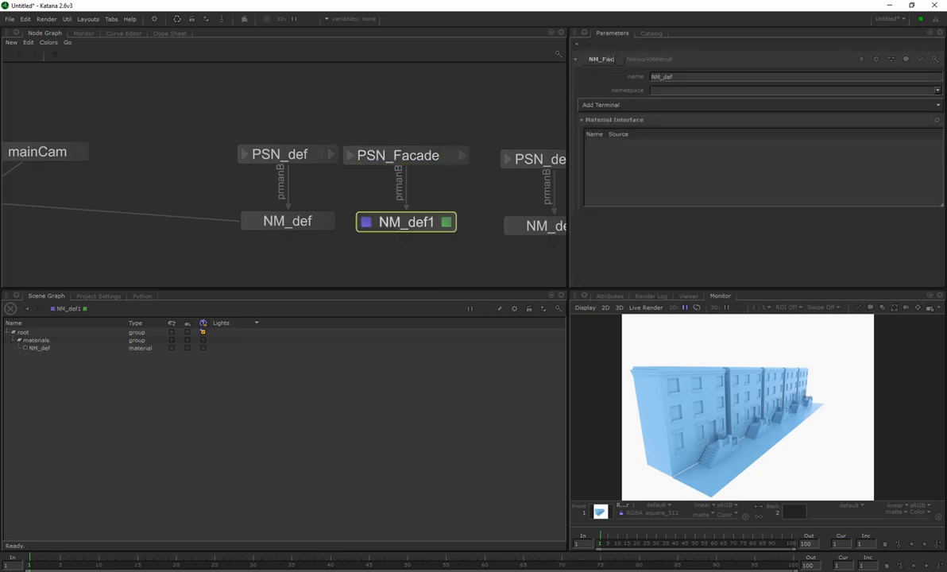
{"action": "key", "text": "Return"}
Rename the second duplicated shading node, PSN_def2, to PSN_Windows.
{"action": "middle_click_drag", "start_coordinate": [530, 161], "coordinate": [363, 173]}
{"action": "left_click", "coordinate": [413, 172]}
{"action": "left_click", "coordinate": [420, 172]}
{"action": "left_click", "coordinate": [604, 59]}
{"action": "key", "text": "BackSpace"}
{"action": "key", "text": "BackSpace"}
{"action": "key", "text": "BackSpace"}
{"action": "type", "text": "W"}
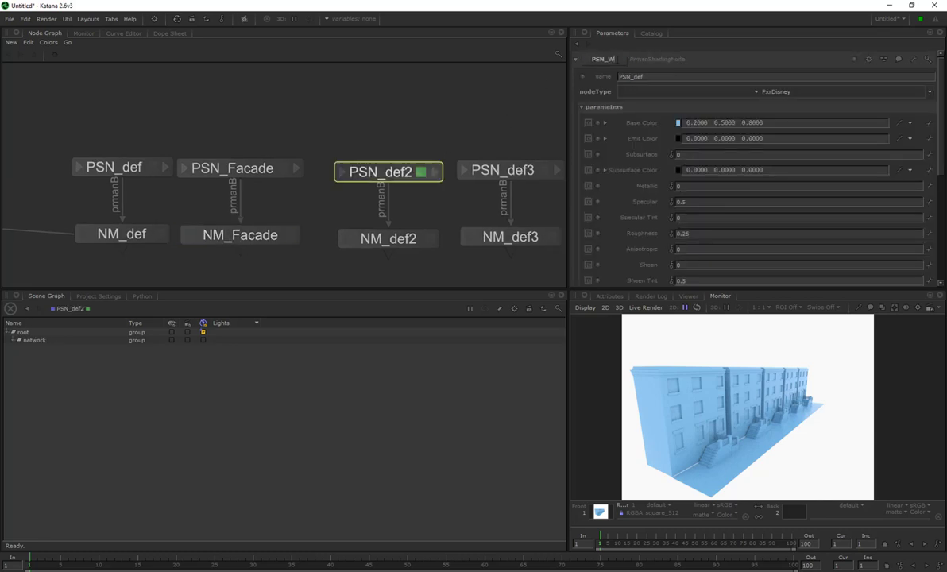
{"action": "type", "text": "indows"}
{"action": "key", "text": "Return"}
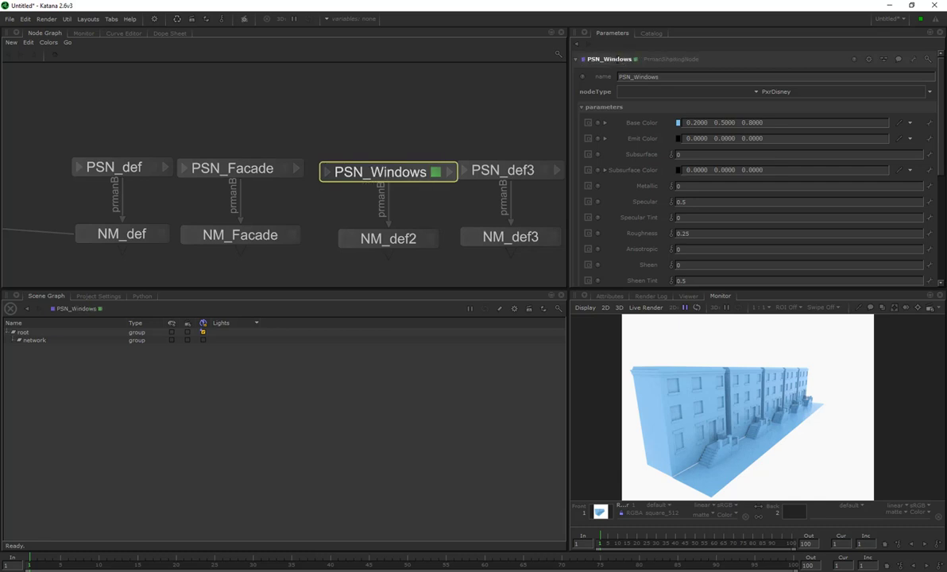
Rename the network material beneath PSN_Windows to NM_Windows.
{"action": "double_click", "coordinate": [385, 237]}
{"action": "left_click", "coordinate": [604, 59]}
{"action": "key", "text": "BackSpace"}
{"action": "key", "text": "BackSpace"}
{"action": "key", "text": "BackSpace"}
{"action": "key", "text": "BackSpace"}
{"action": "type", "text": "Windows"}
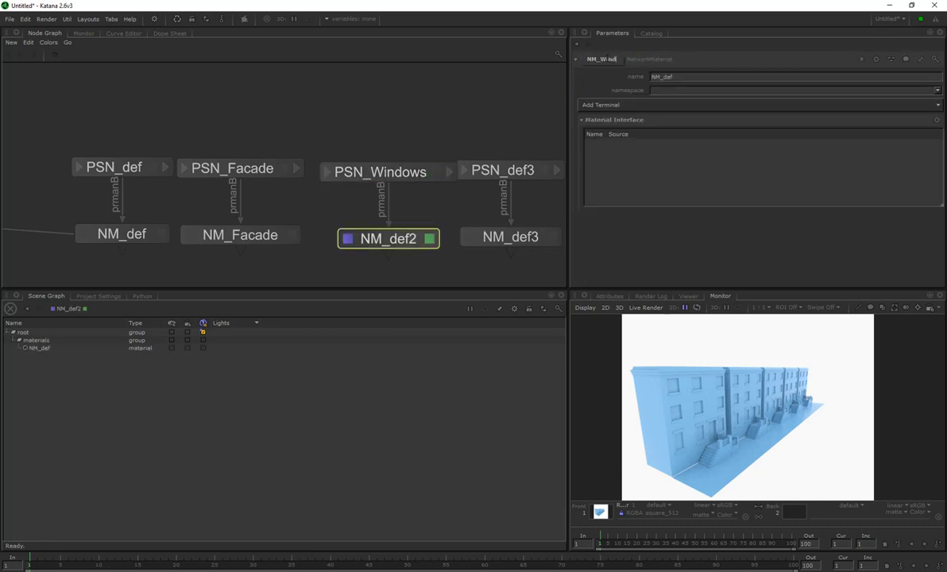
{"action": "key", "text": "Return"}
Space the last node pair away from PSN_Windows and rename its shading node, PSN_def3, to PSN_FootPath.
{"action": "mouse_move", "coordinate": [514, 176]}
{"action": "left_mouse_down"}
{"action": "mouse_move", "coordinate": [502, 175]}
{"action": "mouse_move", "coordinate": [522, 179]}
{"action": "left_mouse_up"}
{"action": "left_click", "coordinate": [524, 242]}
{"action": "left_click_drag", "start_coordinate": [525, 241], "coordinate": [535, 241]}
{"action": "double_click", "coordinate": [540, 173]}
{"action": "left_click", "coordinate": [662, 76]}
{"action": "key", "text": "BackSpace"}
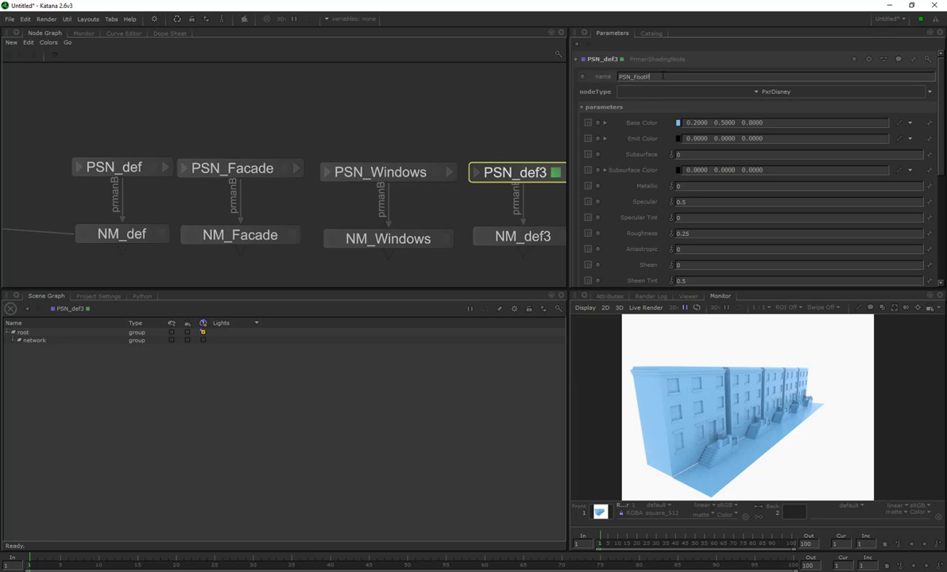
{"action": "type", "text": "FootPath"}
{"action": "key", "text": "Return"}
Rename the network material beneath PSN_FootPath to NM_FootPath.
{"action": "left_click", "coordinate": [538, 237]}
{"action": "key", "text": "v"}
{"action": "key", "text": "e"}
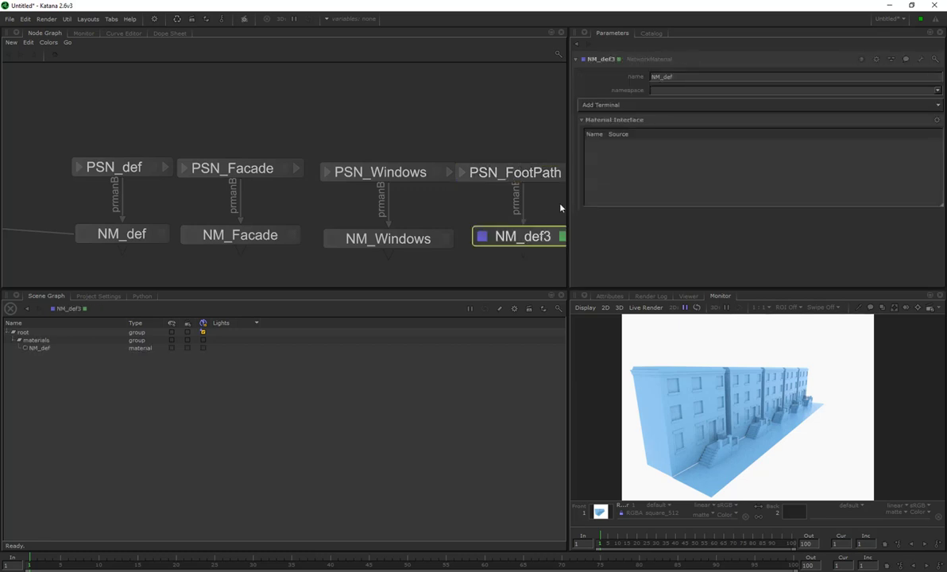
{"action": "key", "text": "BackSpace"}
{"action": "key", "text": "BackSpace"}
{"action": "key", "text": "BackSpace"}
{"action": "type", "text": "FootPath"}
{"action": "key", "text": "Return"}
Set PSN_Facade's base color to a brick orange-red of 0.7060, 0.1399, 0.0393.
{"action": "left_click", "coordinate": [258, 165]}
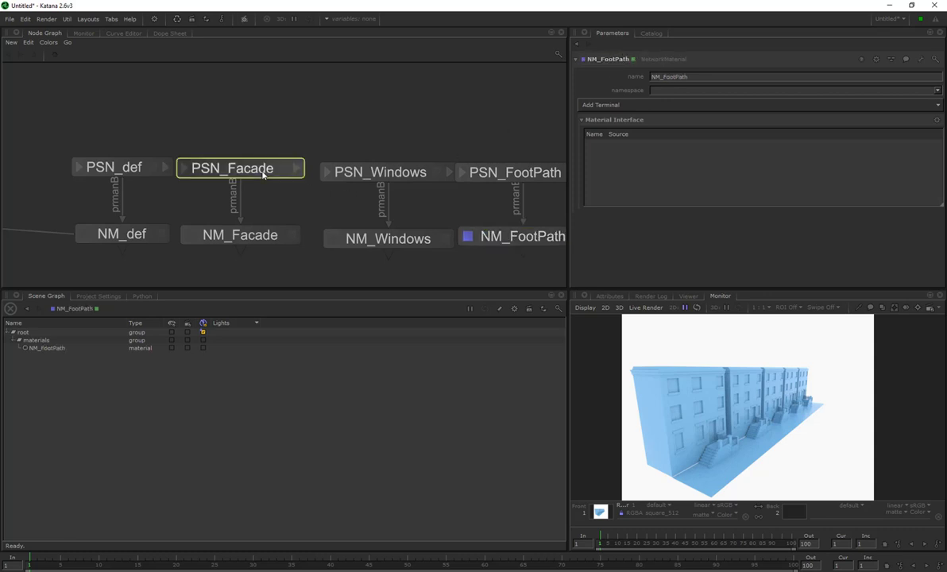
{"action": "key", "text": "e"}
{"action": "left_click", "coordinate": [679, 124]}
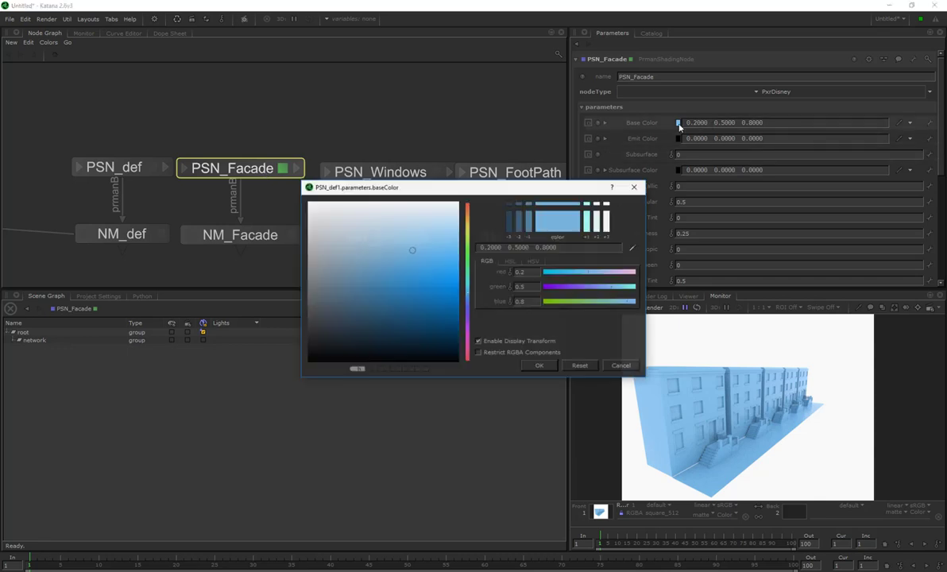
{"action": "left_click", "coordinate": [571, 288]}
{"action": "left_click", "coordinate": [456, 226]}
{"action": "left_click_drag", "start_coordinate": [467, 221], "coordinate": [467, 209]}
{"action": "left_click_drag", "start_coordinate": [417, 268], "coordinate": [412, 276]}
{"action": "left_click", "coordinate": [540, 365]}
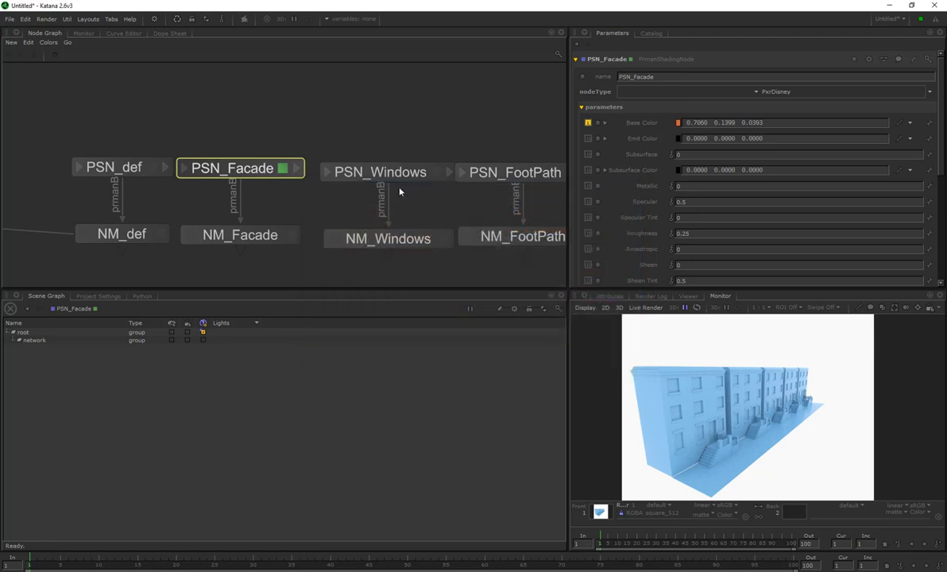
Change PSN_Windows' base color to a darker blue.
{"action": "left_click", "coordinate": [382, 176]}
{"action": "key", "text": "e"}
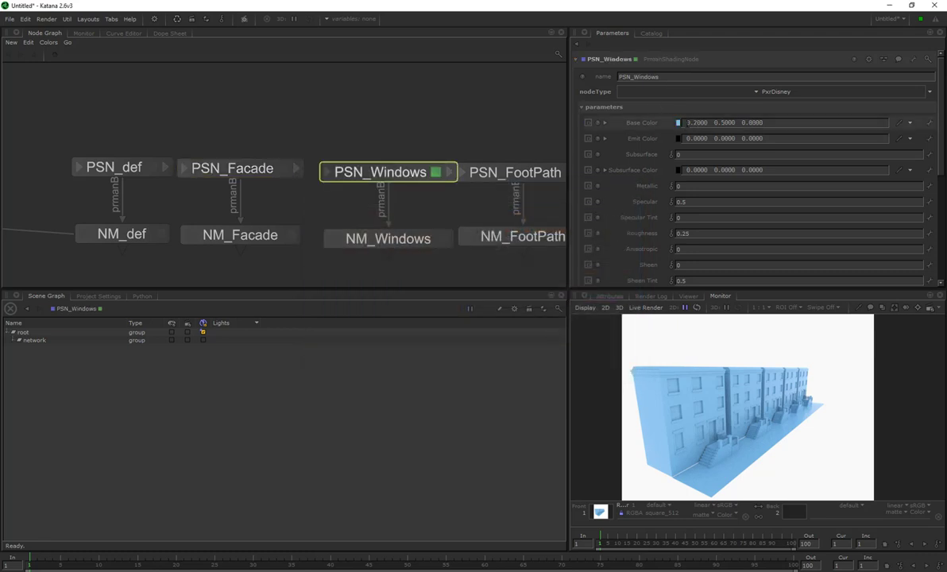
{"action": "left_click", "coordinate": [678, 124]}
{"action": "mouse_move", "coordinate": [415, 248]}
{"action": "left_mouse_down"}
{"action": "mouse_move", "coordinate": [412, 313]}
{"action": "mouse_move", "coordinate": [395, 310]}
{"action": "left_mouse_up"}
{"action": "left_click_drag", "start_coordinate": [592, 302], "coordinate": [604, 302]}
{"action": "left_click", "coordinate": [544, 367]}
Set PSN_FootPath's base color to a neutral grey of 0.1855 in all three channels.
{"action": "left_click", "coordinate": [515, 173]}
{"action": "key", "text": "e"}
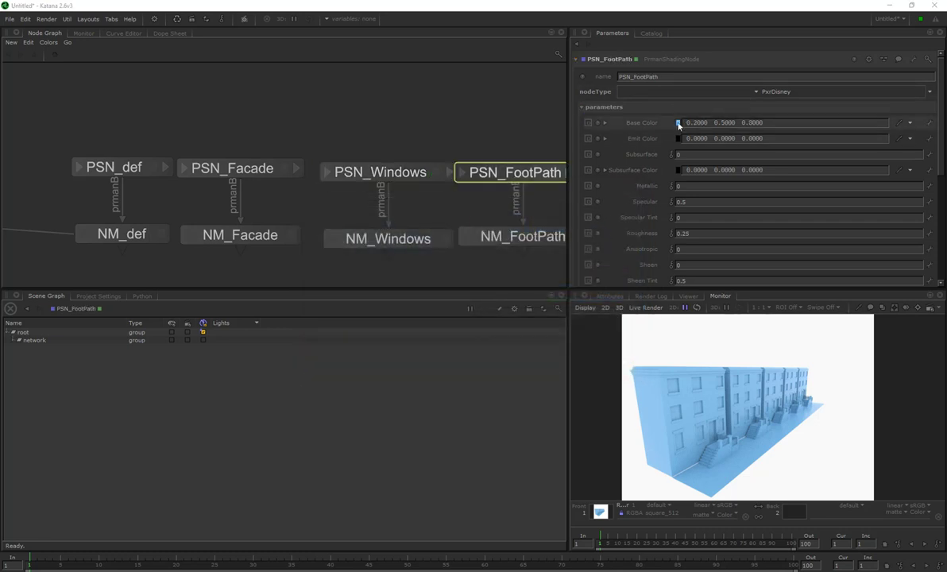
{"action": "left_click", "coordinate": [677, 125]}
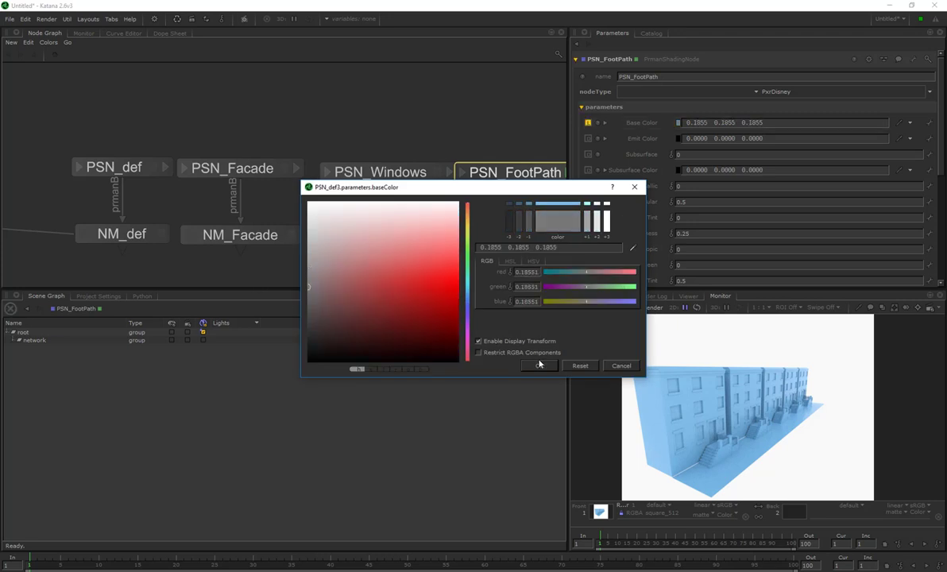
{"action": "left_click", "coordinate": [539, 366]}
{"action": "left_click", "coordinate": [340, 150]}
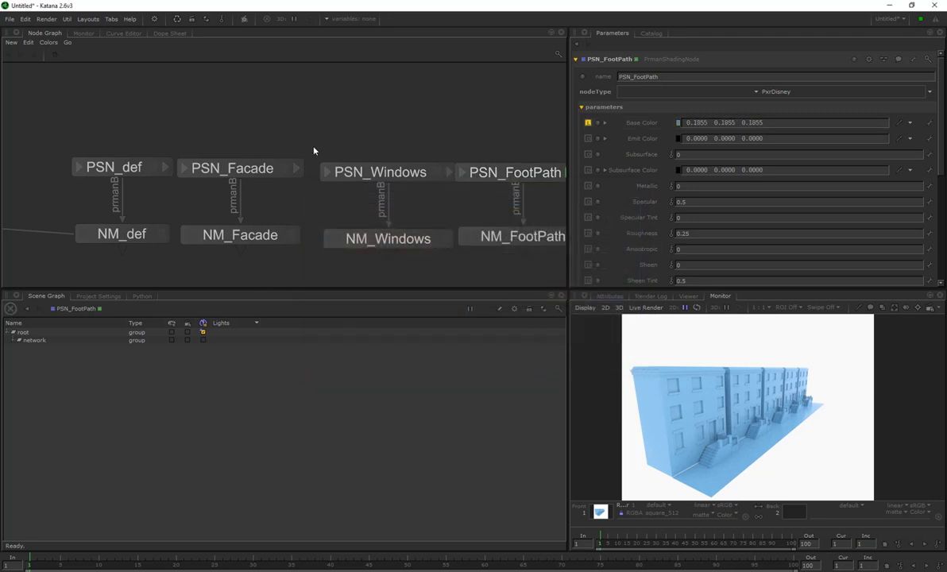
Move all four shading node and network material pairs higher in the node graph to make room beneath them.
{"action": "scroll", "coordinate": [340, 150], "scroll_direction": "down", "scroll_amount": 6}
{"action": "scroll", "coordinate": [344, 176], "scroll_direction": "up", "scroll_amount": 3}
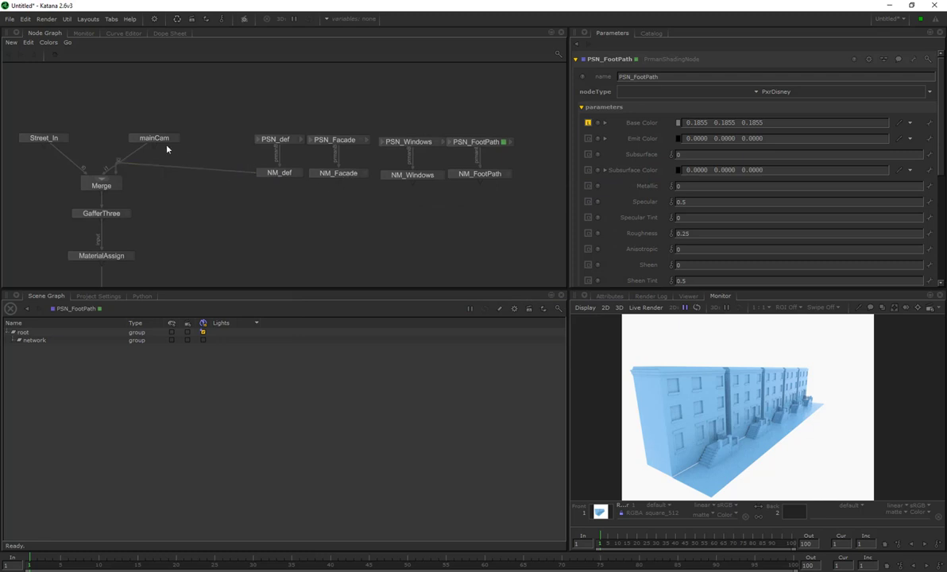
{"action": "left_click_drag", "start_coordinate": [254, 130], "coordinate": [504, 145]}
{"action": "left_click", "coordinate": [385, 160]}
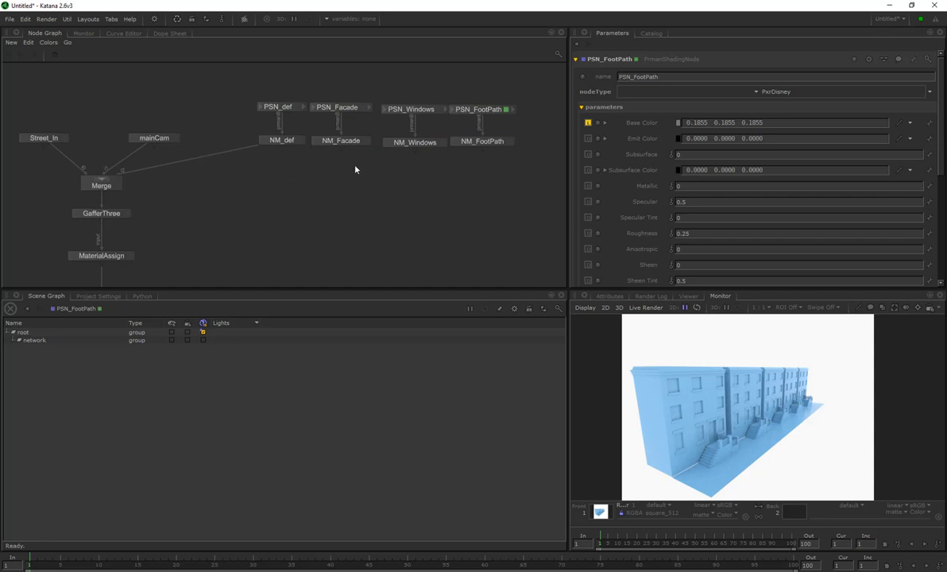
Add a Merge node centred beneath the four network materials.
{"action": "key", "text": "Tab"}
{"action": "type", "text": "Merge"}
{"action": "key", "text": "Return"}
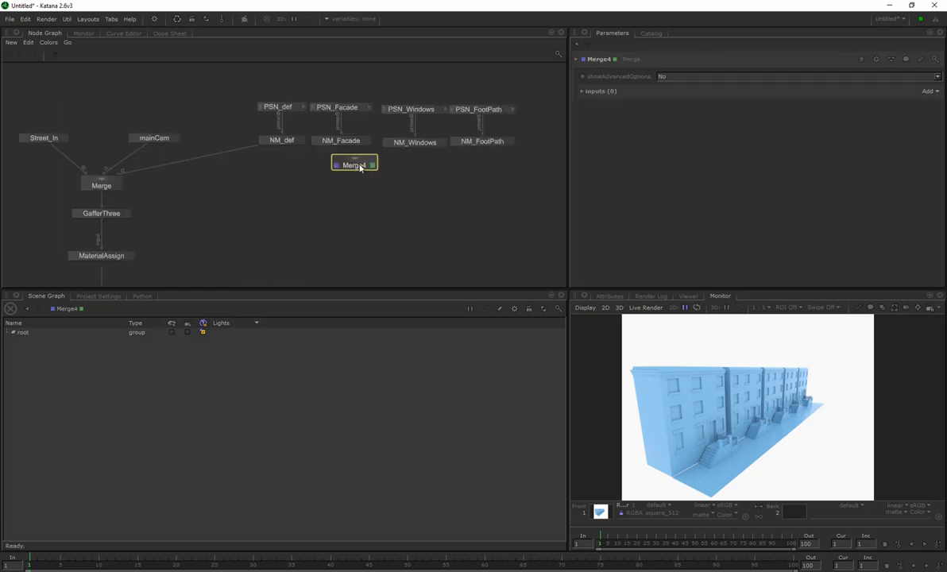
{"action": "left_click", "coordinate": [379, 184]}
Connect all four network materials to the new merge node and feed its output into the main Merge.
{"action": "left_click_drag", "start_coordinate": [282, 148], "coordinate": [373, 173]}
{"action": "left_click_drag", "start_coordinate": [481, 150], "coordinate": [375, 174]}
{"action": "left_click_drag", "start_coordinate": [174, 164], "coordinate": [184, 164]}
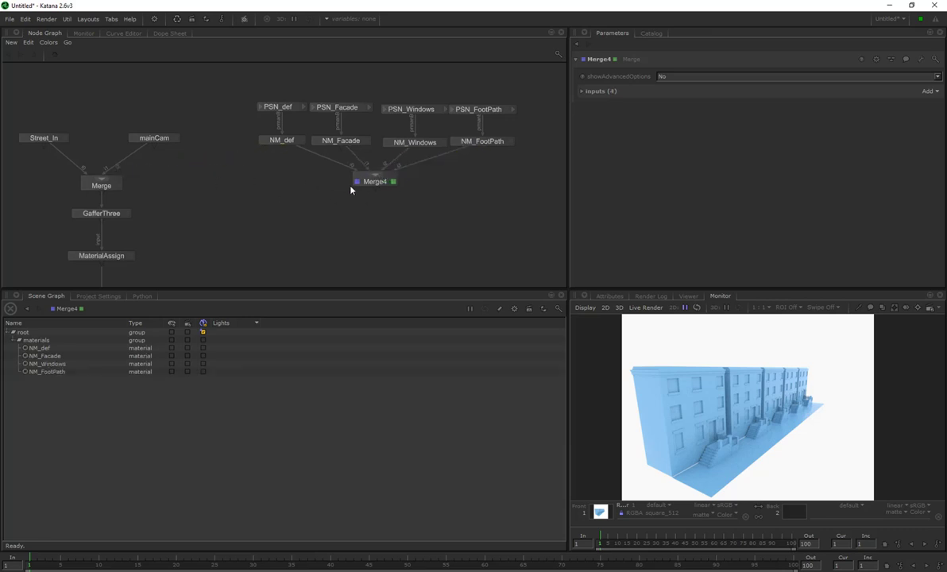
{"action": "left_click_drag", "start_coordinate": [371, 191], "coordinate": [103, 183]}
{"action": "scroll", "coordinate": [238, 195], "scroll_direction": "up", "scroll_amount": 3}
{"action": "scroll", "coordinate": [378, 170], "scroll_direction": "down", "scroll_amount": 5}
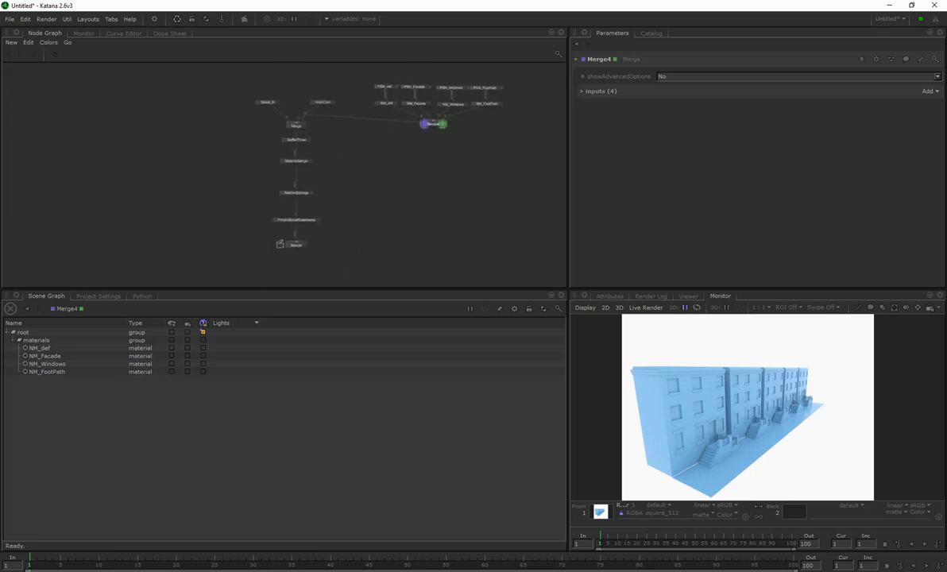
{"action": "scroll", "coordinate": [313, 176], "scroll_direction": "up", "scroll_amount": 5}
{"action": "middle_click_drag", "start_coordinate": [345, 157], "coordinate": [430, 201]}
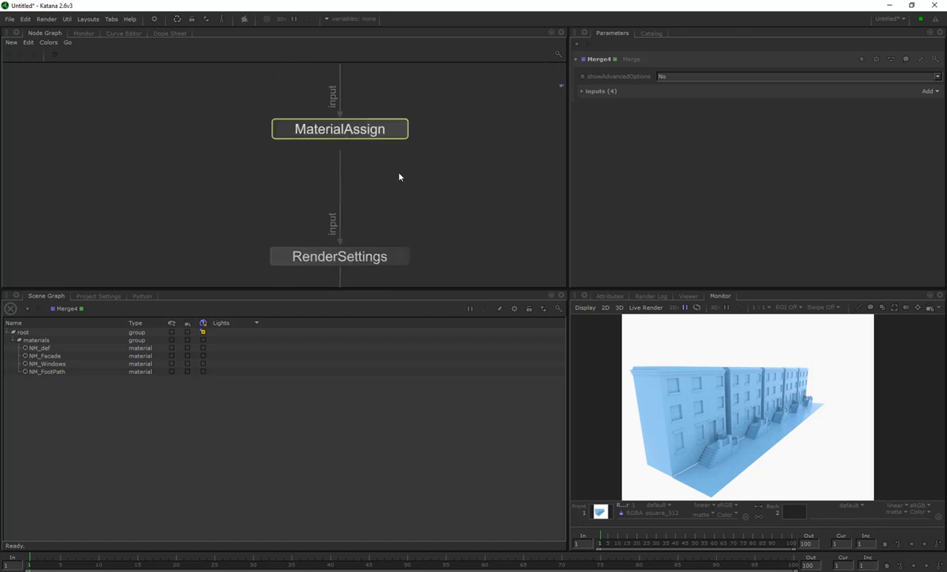
{"action": "key", "text": "Tab"}
{"action": "type", "text": "materil"}
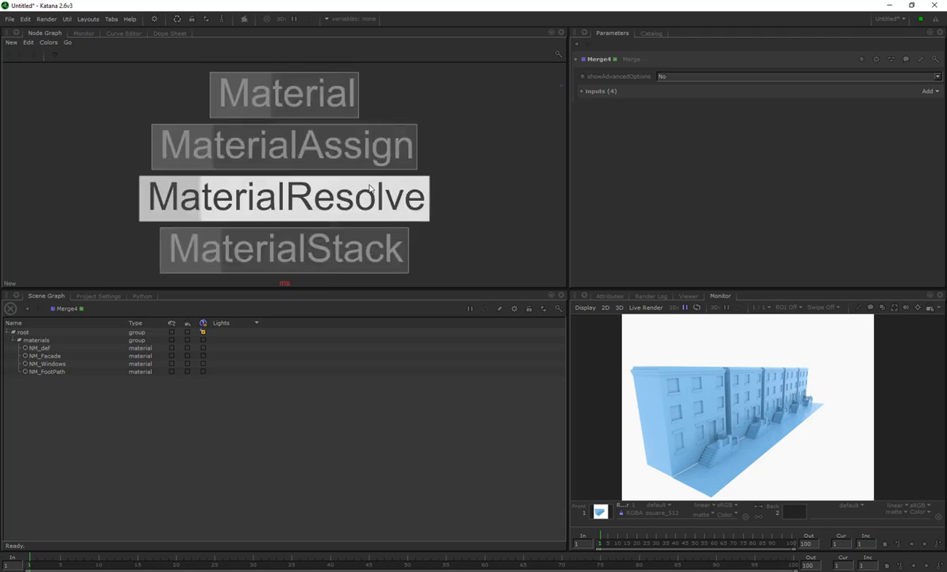
{"action": "key", "text": "Escape"}
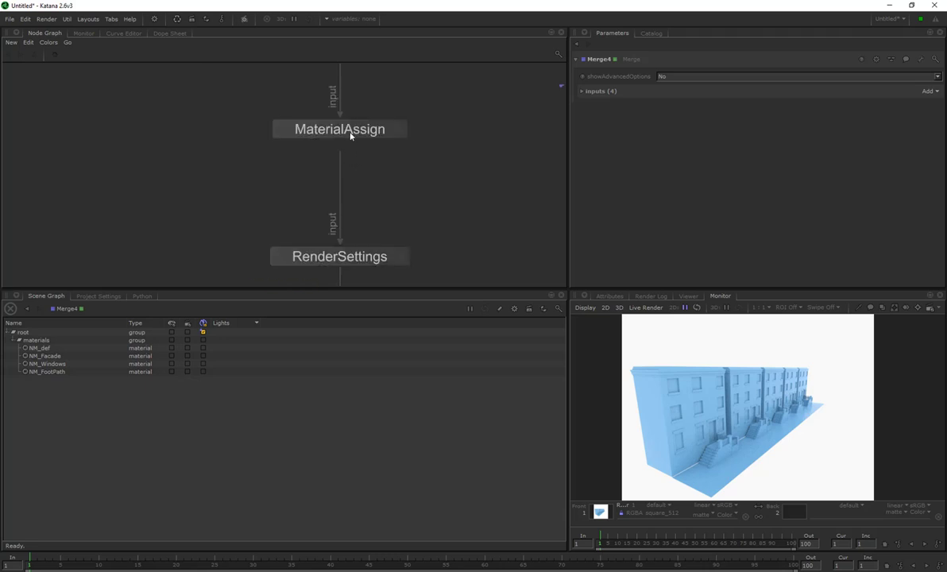
Rename the existing MaterialAssign node to MA_def.
{"action": "left_click", "coordinate": [328, 127]}
{"action": "left_click", "coordinate": [631, 61]}
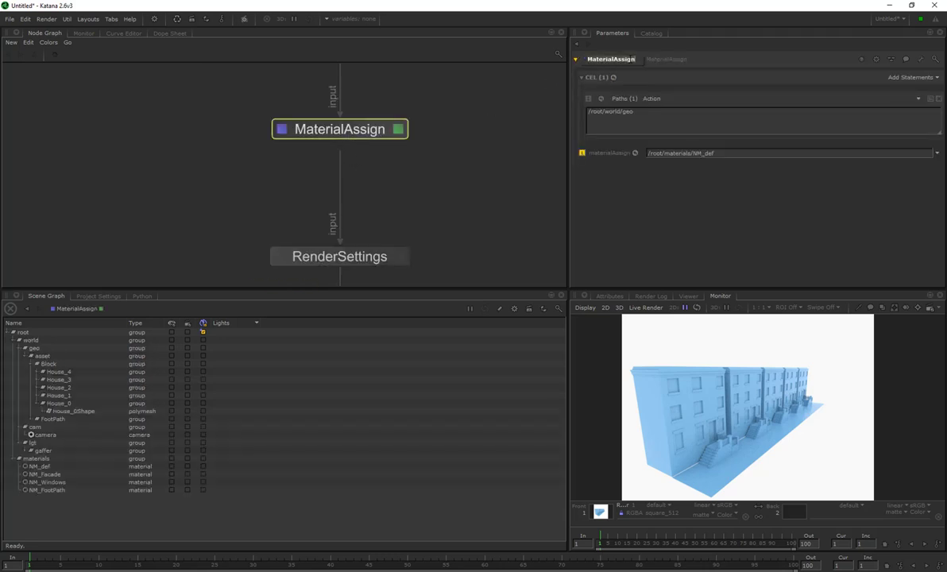
{"action": "type", "text": "MA_def"}
{"action": "key", "text": "Return"}
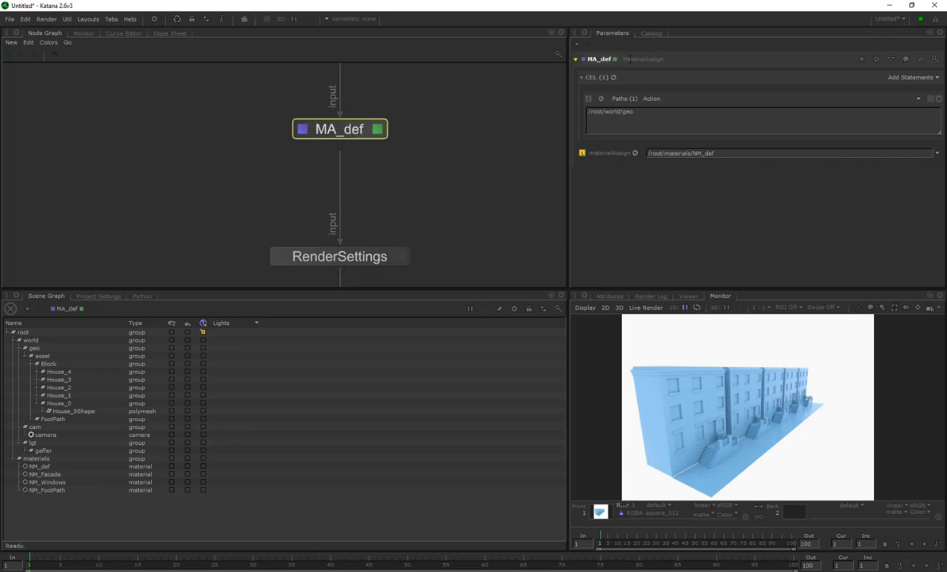
Insert a new MaterialAssign node between MA_def and RenderSettings, and show its parameters and scene graph.
{"action": "scroll", "coordinate": [399, 157], "scroll_direction": "down", "scroll_amount": 3}
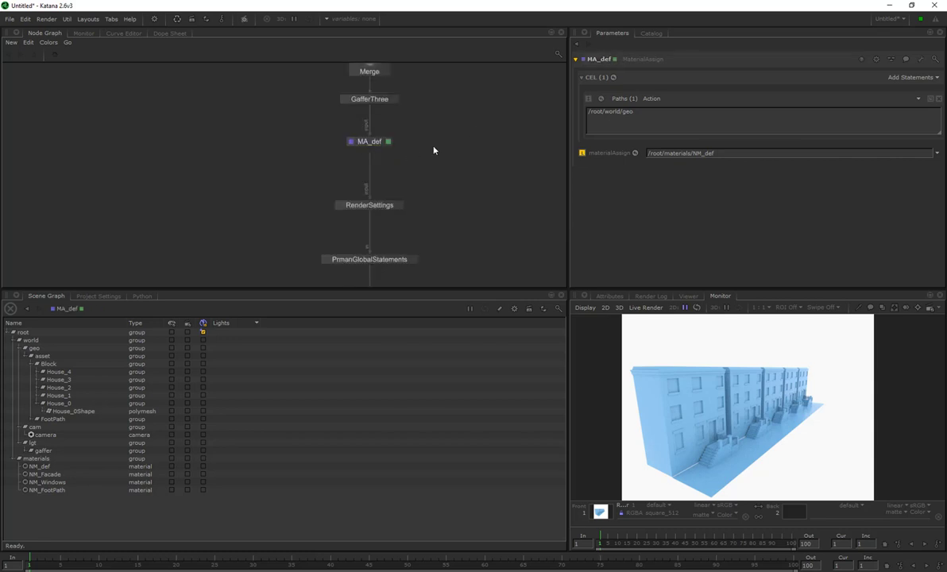
{"action": "key", "text": "Tab"}
{"action": "type", "text": "m"}
{"action": "key", "text": "Return"}
{"action": "left_click", "coordinate": [371, 177]}
{"action": "left_click", "coordinate": [370, 174]}
{"action": "key", "text": "e"}
{"action": "key", "text": "v"}
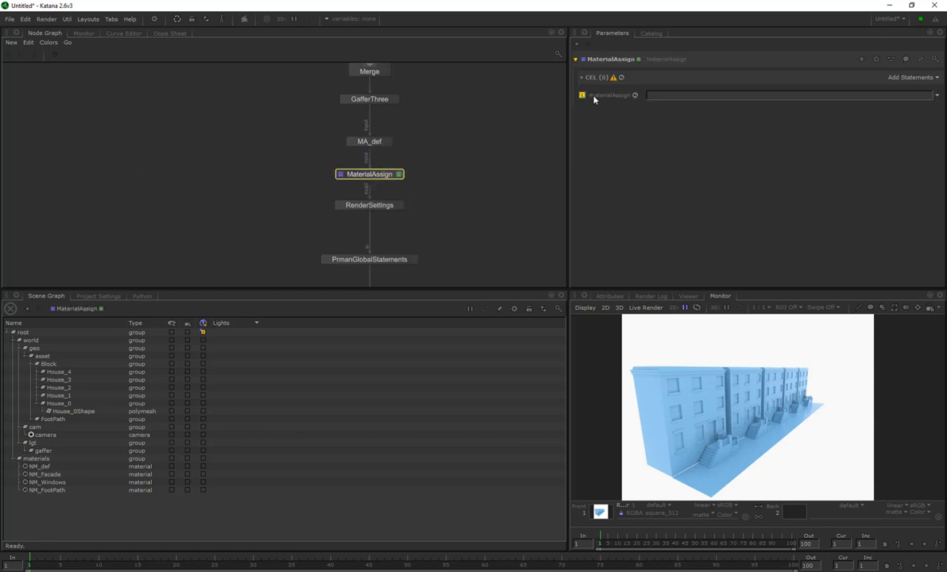
Rename the new MaterialAssign node to MA_Facade and set its material to /root/materials/NM_Facade.
{"action": "left_click", "coordinate": [615, 62]}
{"action": "double_click", "coordinate": [615, 60]}
{"action": "type", "text": "MA_Facade"}
{"action": "key", "text": "Return"}
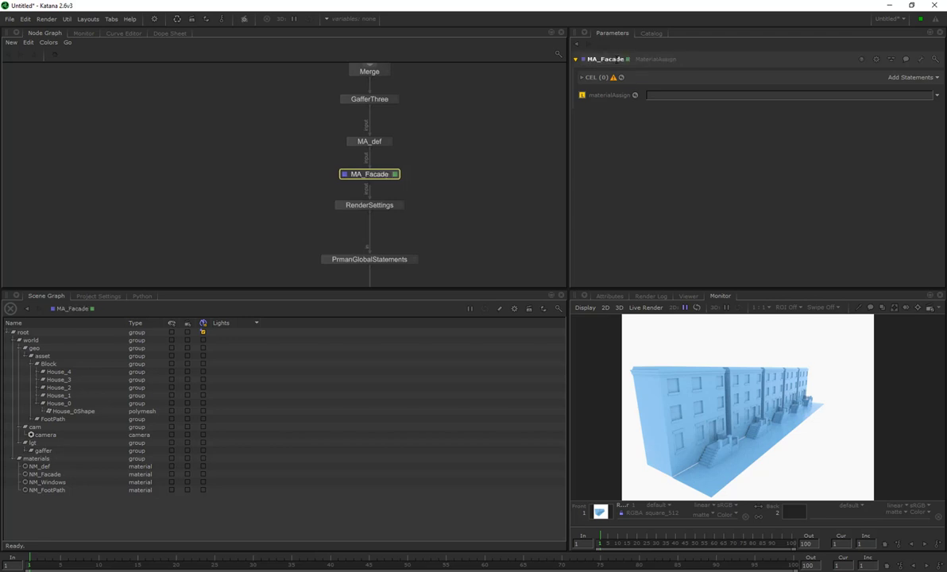
{"action": "left_click", "coordinate": [46, 477]}
{"action": "left_click_drag", "start_coordinate": [46, 477], "coordinate": [718, 94]}
{"action": "left_click", "coordinate": [203, 323]}
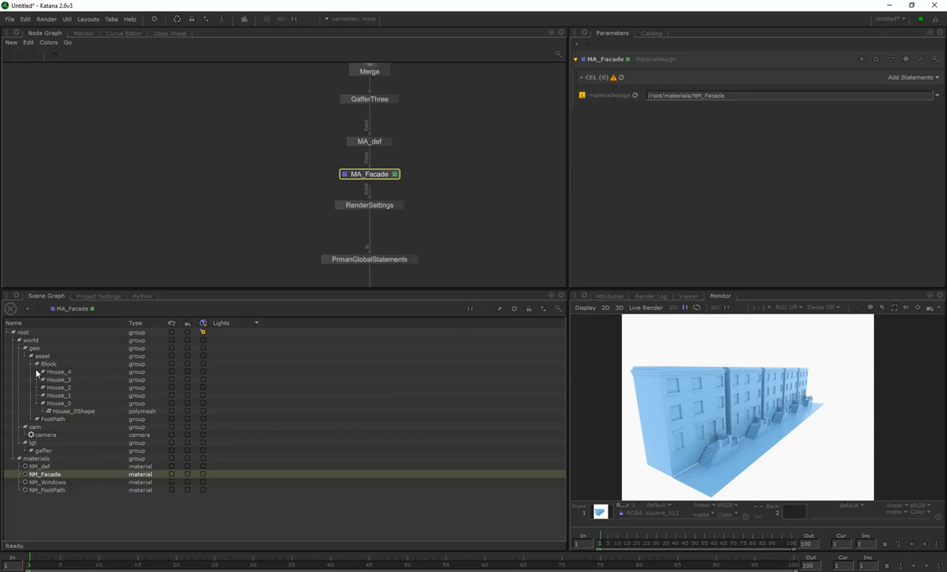
Inspect House_4's hierarchy and add a custom CEL statement to MA_Facade containing the Block group's path, /root/world/geo/asset/Block.
{"action": "left_click", "coordinate": [43, 371]}
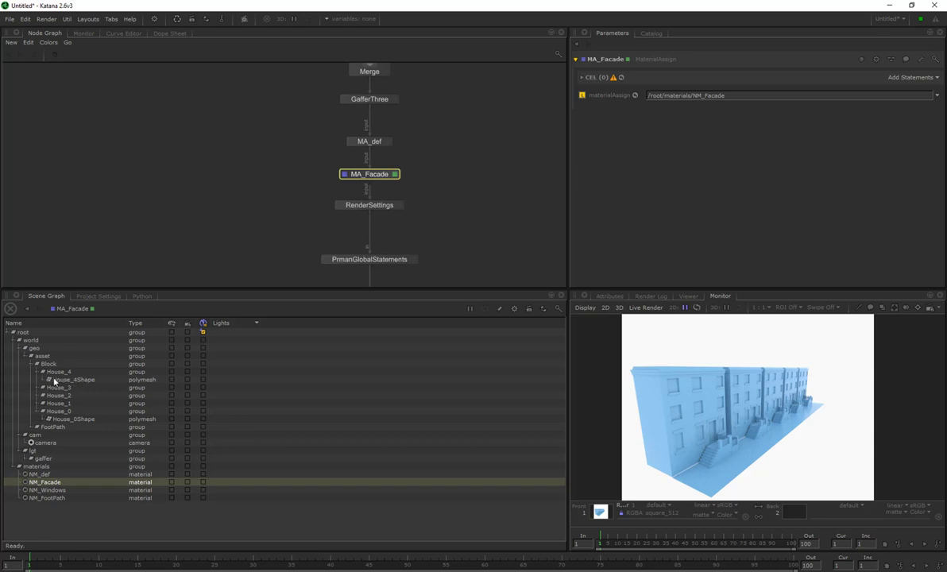
{"action": "left_click", "coordinate": [48, 379]}
{"action": "left_click", "coordinate": [72, 380]}
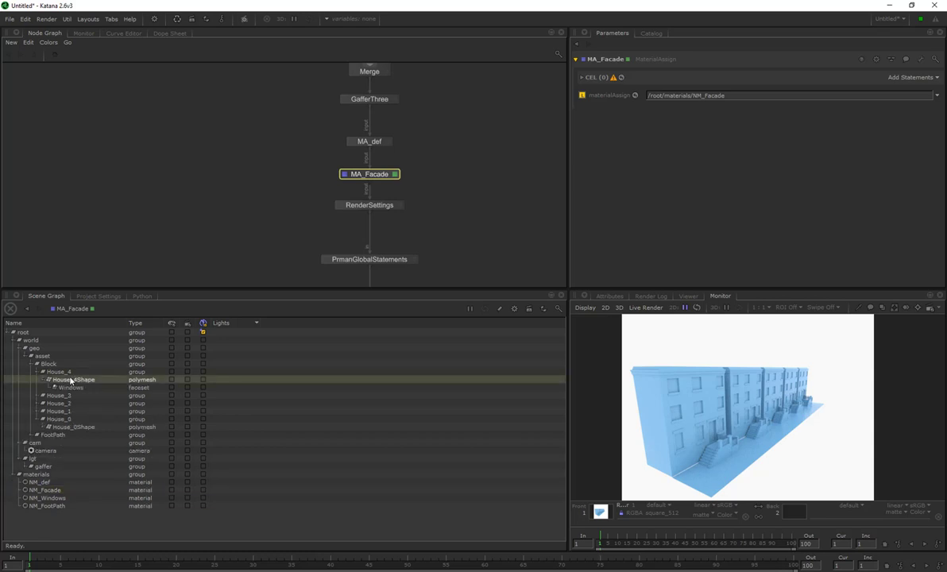
{"action": "left_click", "coordinate": [43, 371]}
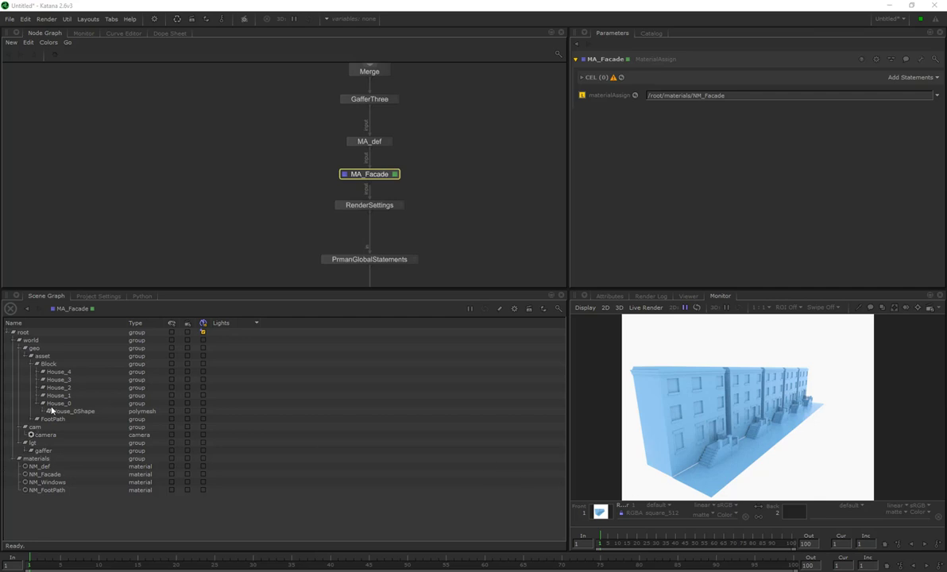
{"action": "left_click", "coordinate": [45, 365]}
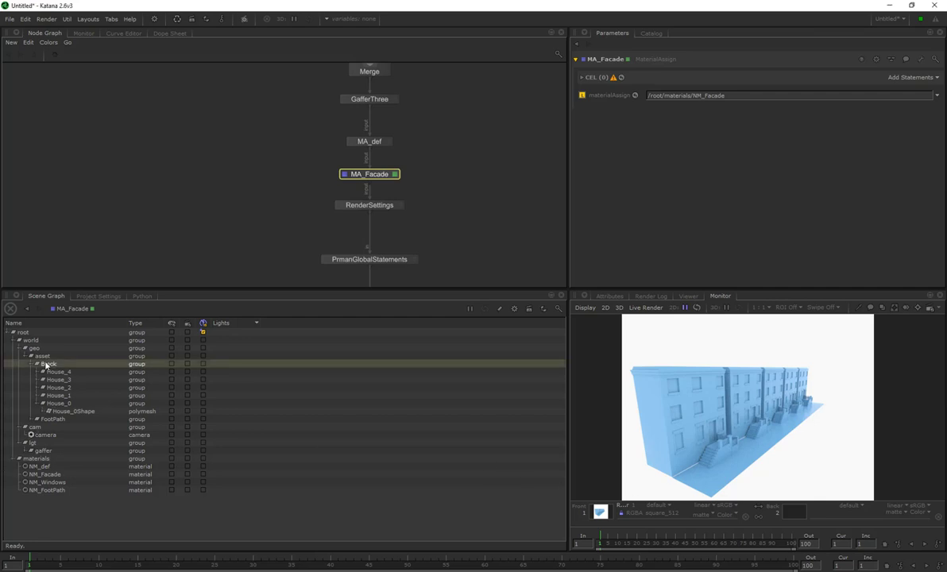
{"action": "left_click", "coordinate": [912, 77]}
{"action": "left_click", "coordinate": [853, 108]}
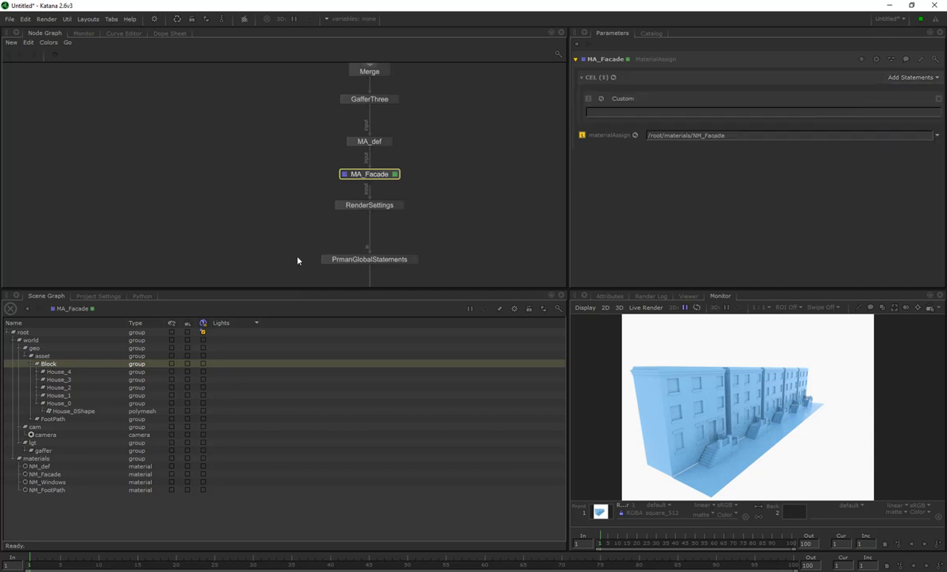
{"action": "left_click_drag", "start_coordinate": [55, 367], "coordinate": [597, 112]}
{"action": "type", "text": "//*"}
{"action": "left_click", "coordinate": [44, 372], "text": "shift"}
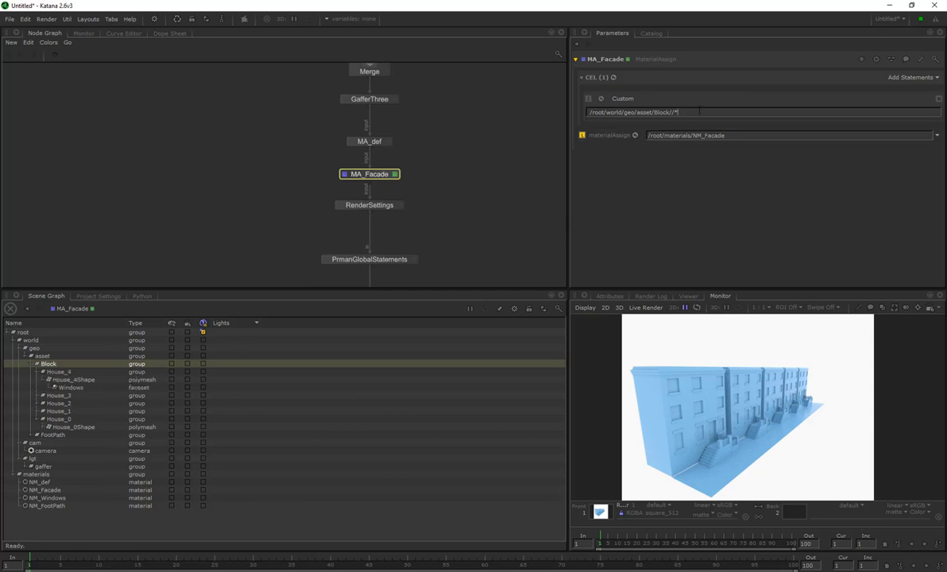
{"action": "type", "text": "House"}
{"action": "type", "text": "[0"}
{"action": "type", "text": "type"}
{"action": "type", "text": "==\"pol"}
{"action": "type", "text": "ymesh"}
{"action": "type", "text": "\"}"}
{"action": "left_click", "coordinate": [694, 112]}
{"action": "type", "text": "*"}
{"action": "left_click", "coordinate": [79, 379]}
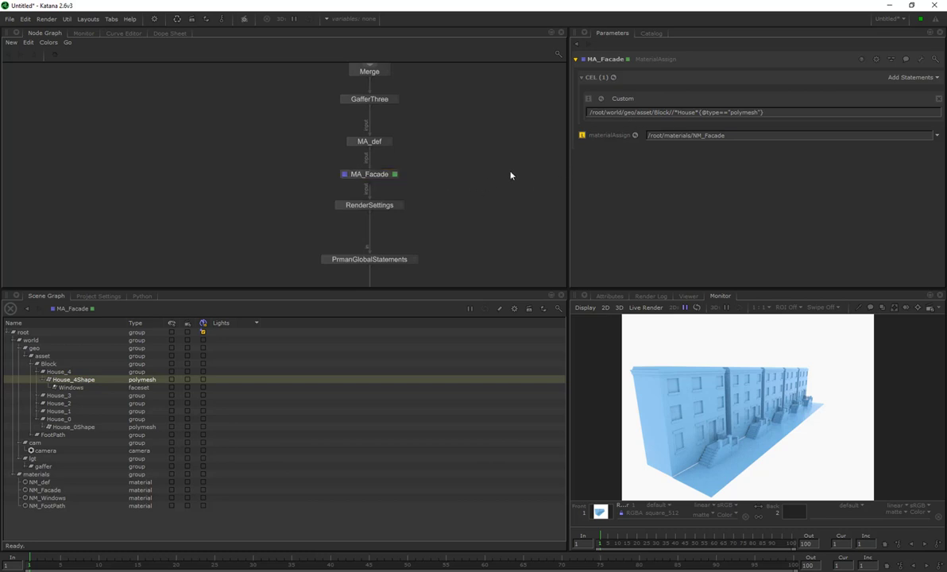
Render the scene from the Render node and show the result in the render catalog.
{"action": "scroll", "coordinate": [425, 193], "scroll_direction": "down", "scroll_amount": 4}
{"action": "middle_click_drag", "start_coordinate": [445, 224], "coordinate": [432, 190]}
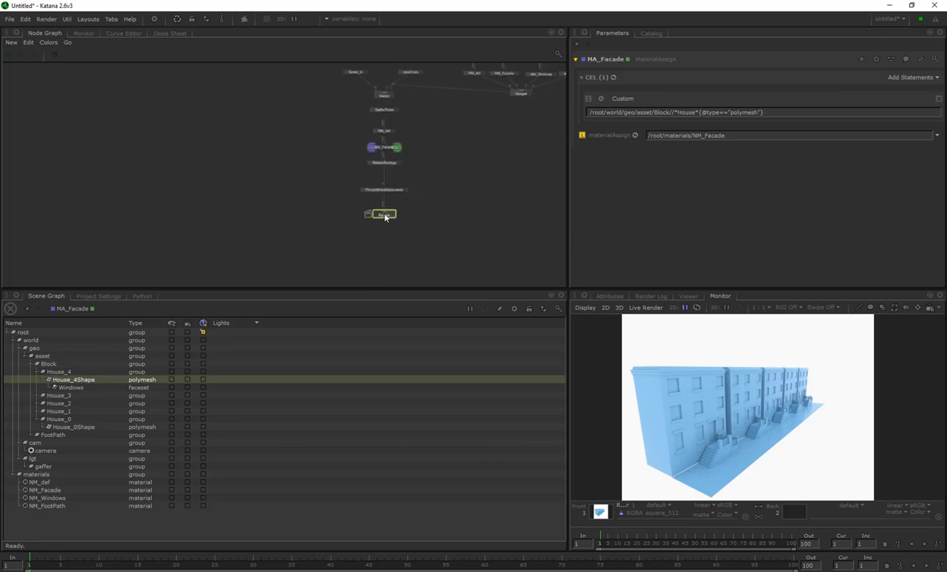
{"action": "key", "text": "e"}
{"action": "key", "text": "v"}
{"action": "right_click", "coordinate": [385, 215]}
{"action": "left_click", "coordinate": [398, 228]}
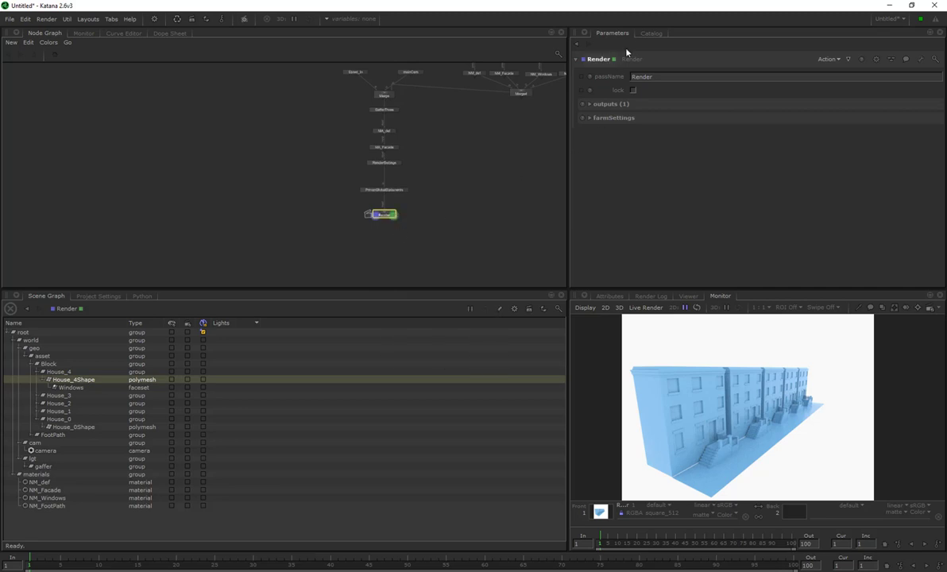
{"action": "left_click", "coordinate": [650, 33]}
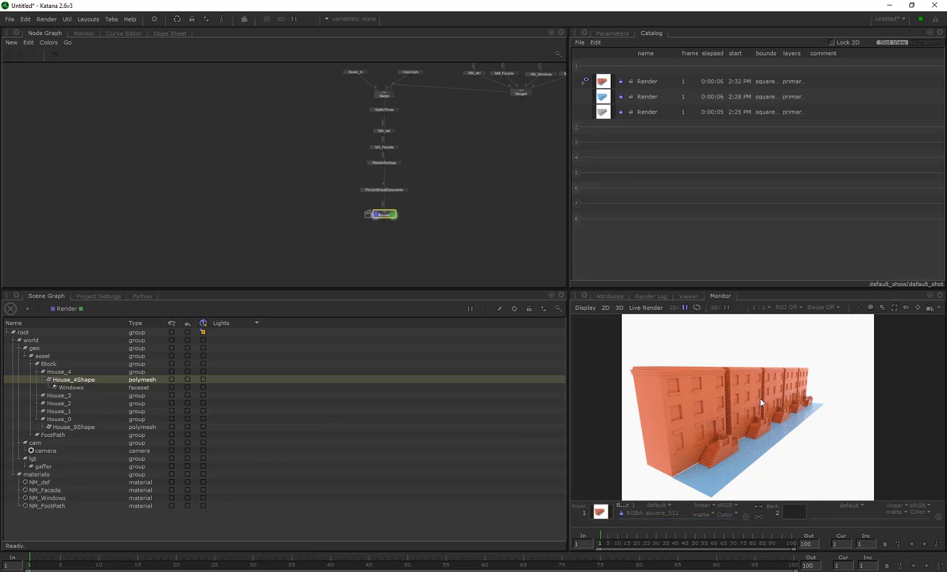
Add a MaterialAssign node to the node graph beside MA_Facade.
{"action": "scroll", "coordinate": [390, 166], "scroll_direction": "up", "scroll_amount": 5}
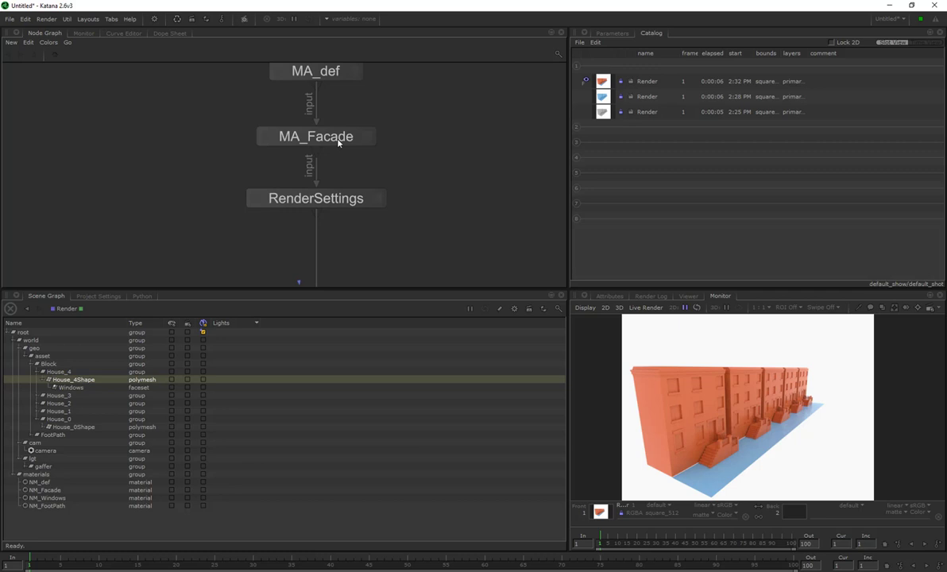
{"action": "key", "text": "Tab"}
{"action": "type", "text": "mate"}
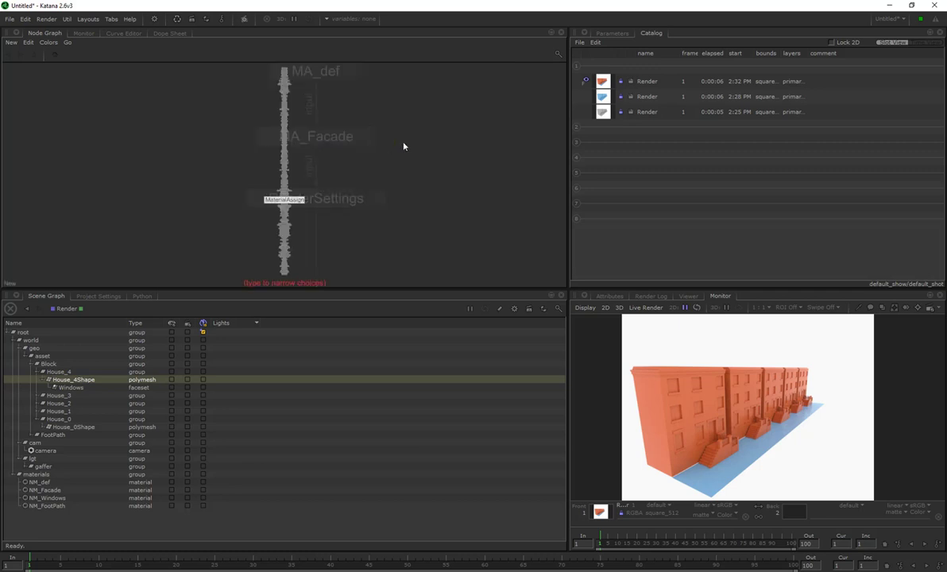
{"action": "left_click", "coordinate": [404, 145]}
{"action": "left_click", "coordinate": [455, 164]}
Make room above RenderSettings and wire the MaterialAssign node between MA_Facade and RenderSettings, aligned with the chain.
{"action": "left_click_drag", "start_coordinate": [359, 200], "coordinate": [359, 276]}
{"action": "left_click_drag", "start_coordinate": [460, 167], "coordinate": [330, 199]}
{"action": "left_click", "coordinate": [318, 159]}
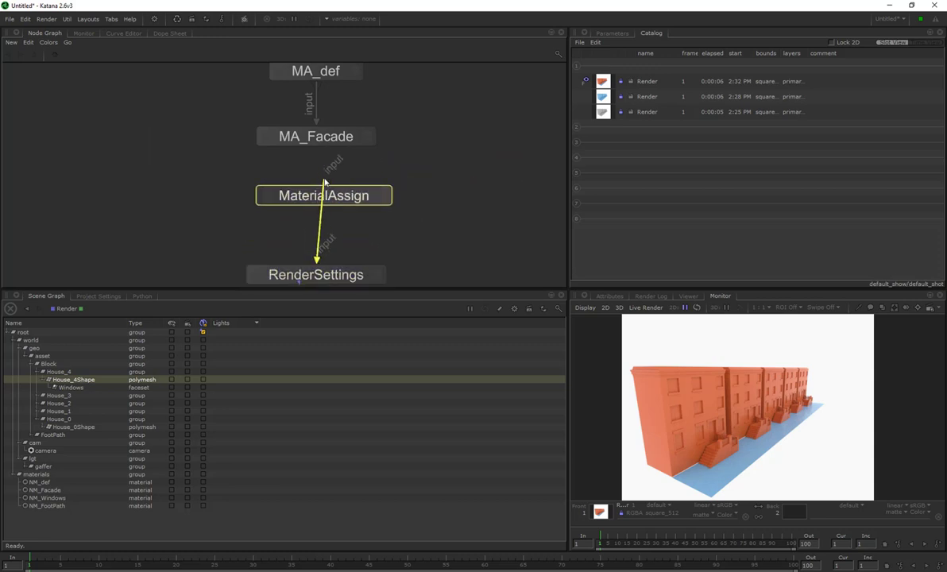
{"action": "left_click", "coordinate": [323, 209]}
{"action": "left_click", "coordinate": [317, 154]}
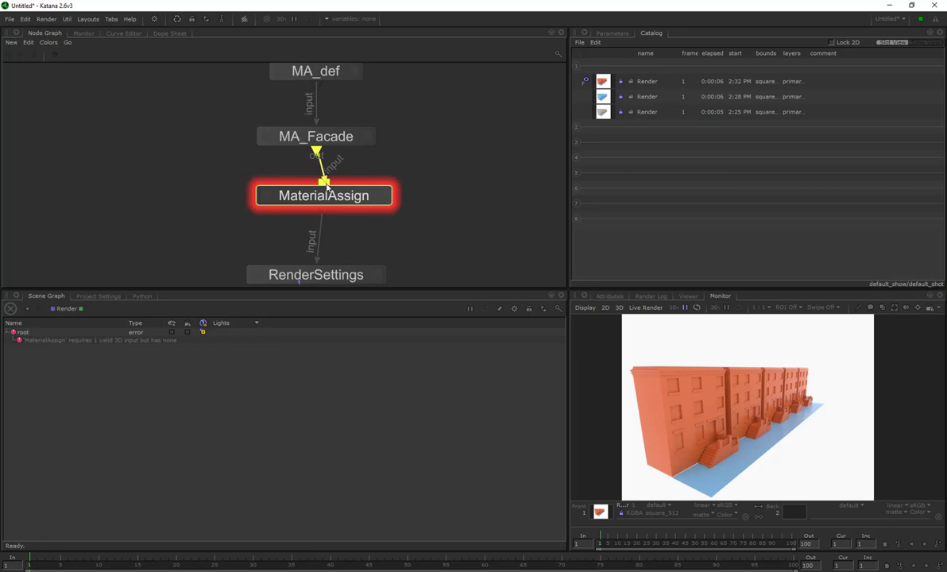
{"action": "left_click", "coordinate": [325, 186]}
{"action": "left_click_drag", "start_coordinate": [355, 196], "coordinate": [326, 195]}
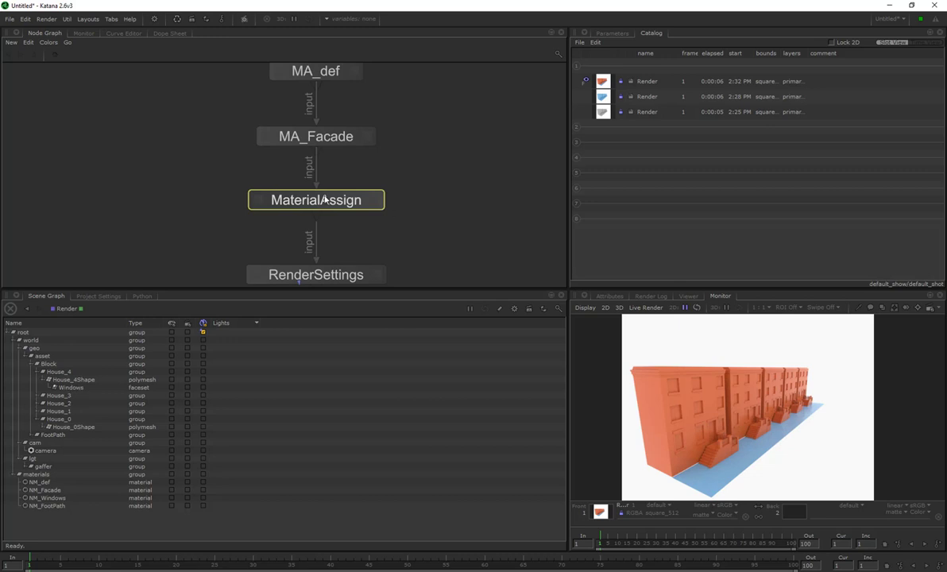
Open the MaterialAssign node's parameters with its scene graph and rename the node MA_Windows.
{"action": "key", "text": "v"}
{"action": "key", "text": "e"}
{"action": "left_click", "coordinate": [633, 62]}
{"action": "double_click", "coordinate": [633, 61]}
{"action": "type", "text": "MA_Windows"}
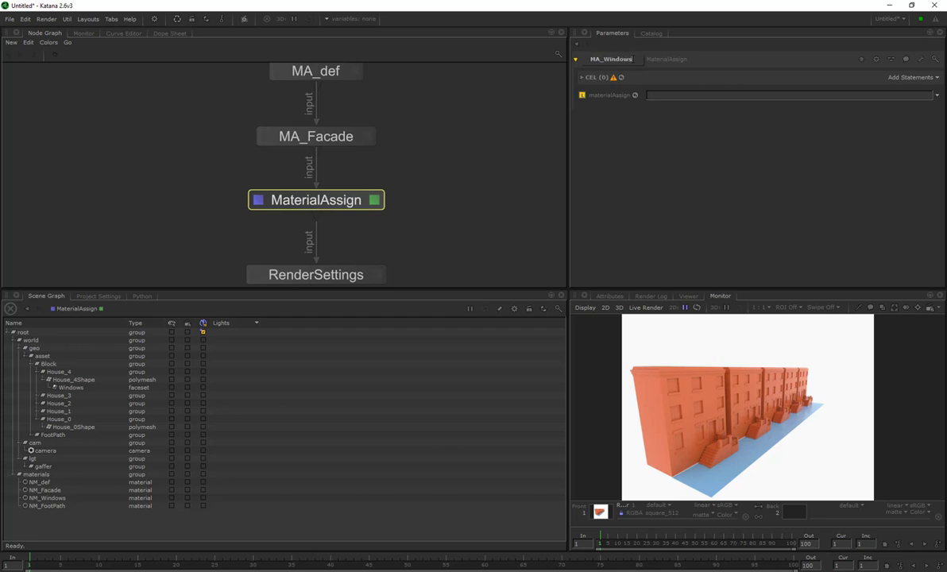
{"action": "key", "text": "Return"}
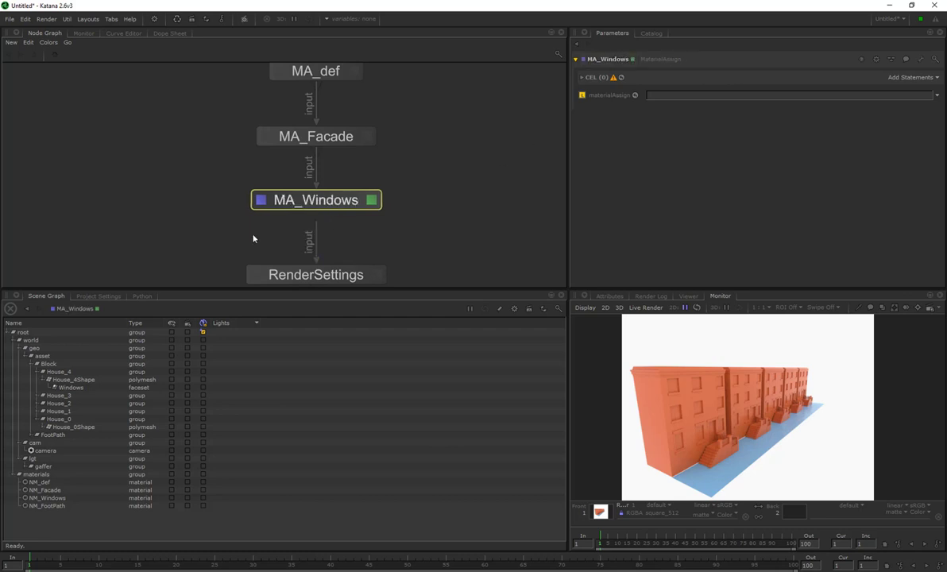
Assign the NM_Windows material in MA_Windows through a custom CEL statement set to /root/world/geo/asset/Block//*Windows.
{"action": "left_click_drag", "start_coordinate": [49, 498], "coordinate": [712, 94]}
{"action": "left_click", "coordinate": [910, 77]}
{"action": "left_click", "coordinate": [856, 107]}
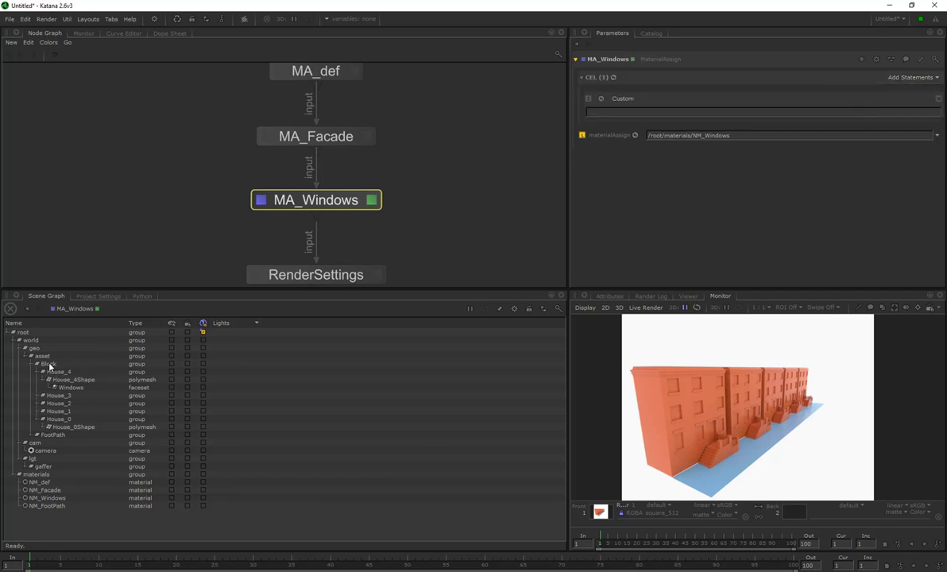
{"action": "left_click_drag", "start_coordinate": [50, 366], "coordinate": [659, 113]}
{"action": "type", "text": "//*Windows"}
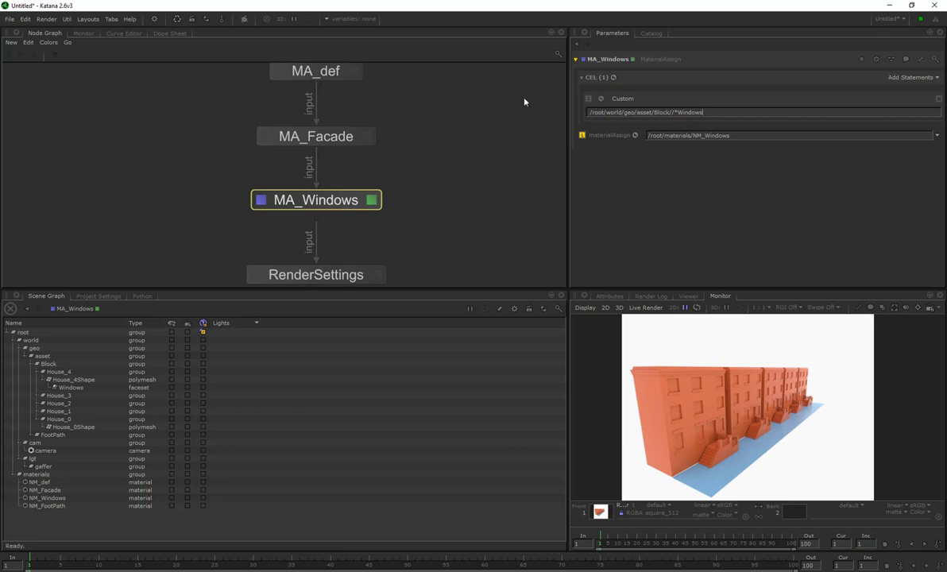
Inspect the type filter in MA_Facade's CEL statement and reopen the MA_Windows parameters.
{"action": "left_click", "coordinate": [312, 134]}
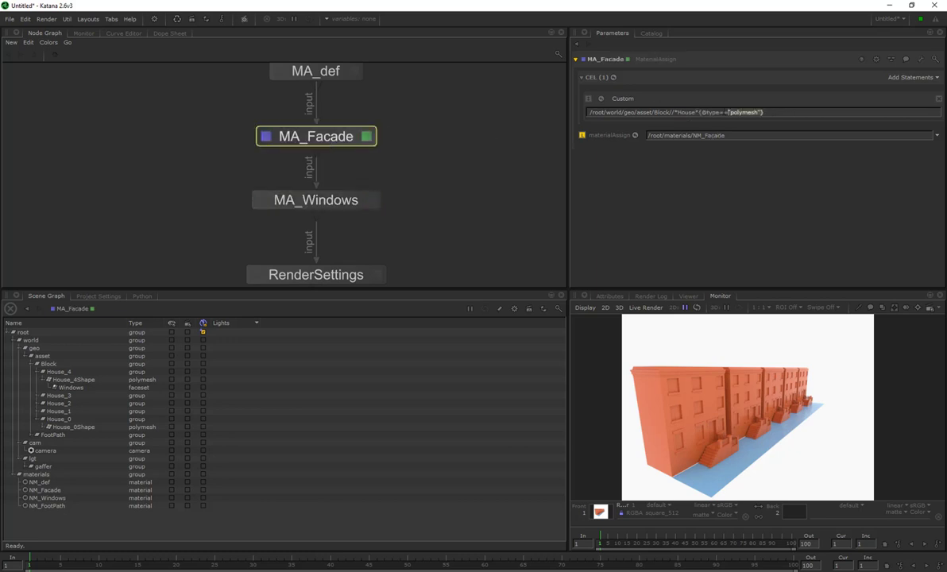
{"action": "left_click", "coordinate": [326, 200]}
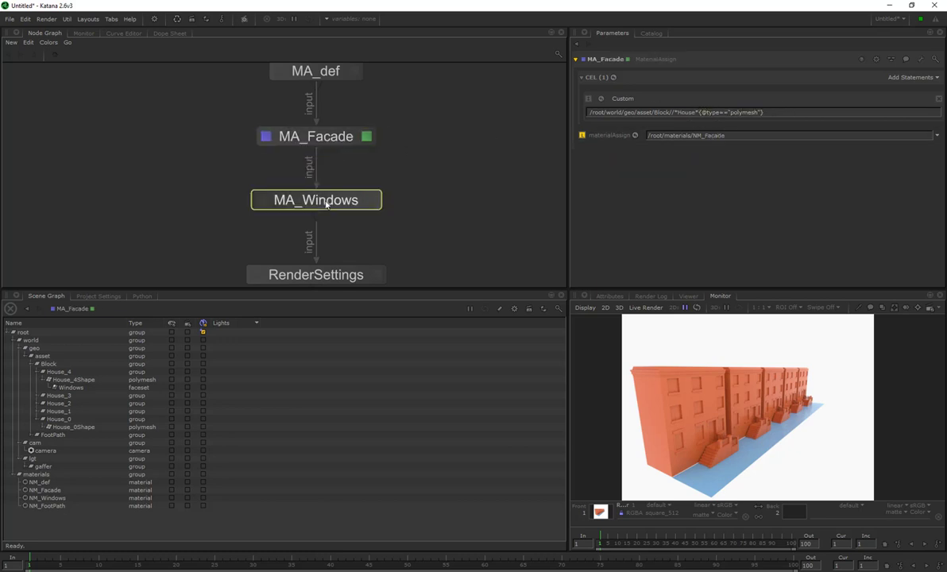
{"action": "left_click", "coordinate": [737, 112]}
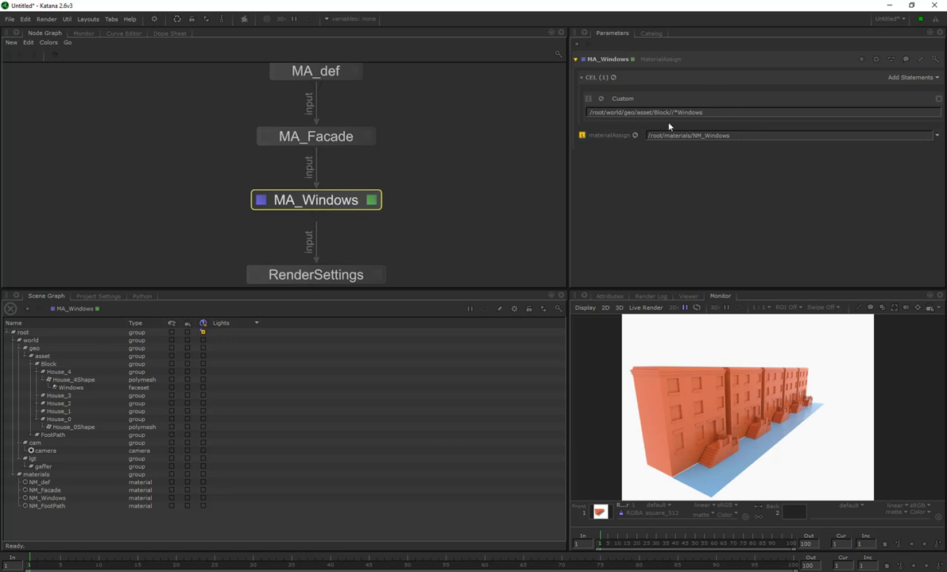
Render the scene from the Render node with the windows material assigned and show it in the catalog.
{"action": "scroll", "coordinate": [444, 238], "scroll_direction": "up", "scroll_amount": 3}
{"action": "scroll", "coordinate": [443, 240], "scroll_direction": "down", "scroll_amount": 6}
{"action": "middle_click_drag", "start_coordinate": [442, 237], "coordinate": [425, 73]}
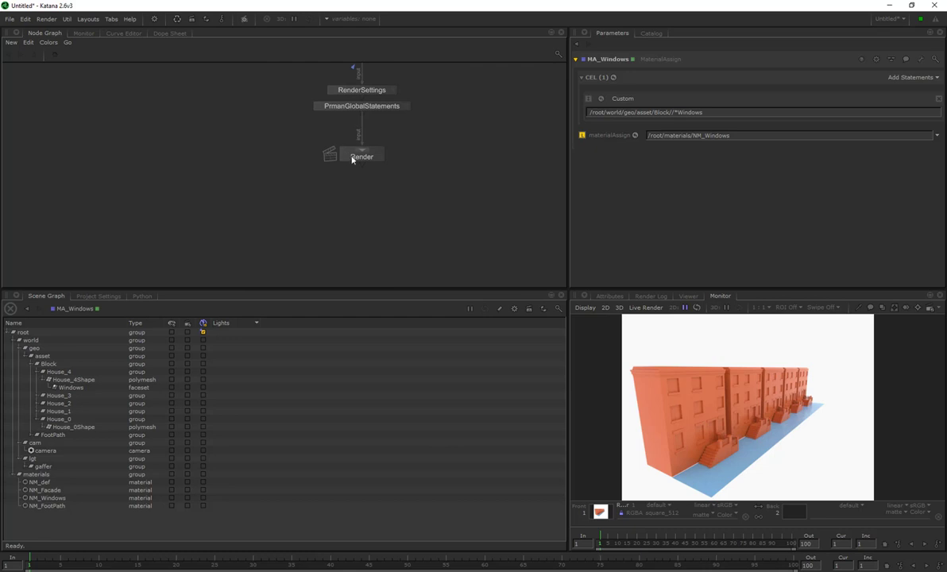
{"action": "key", "text": "e"}
{"action": "key", "text": "v"}
{"action": "right_click", "coordinate": [354, 158]}
{"action": "left_click", "coordinate": [378, 172]}
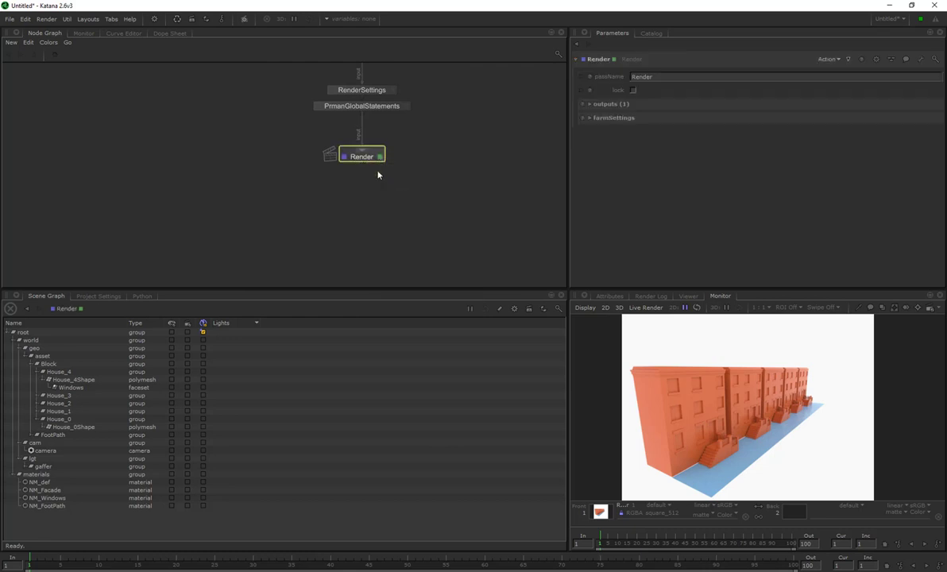
{"action": "left_click", "coordinate": [652, 33]}
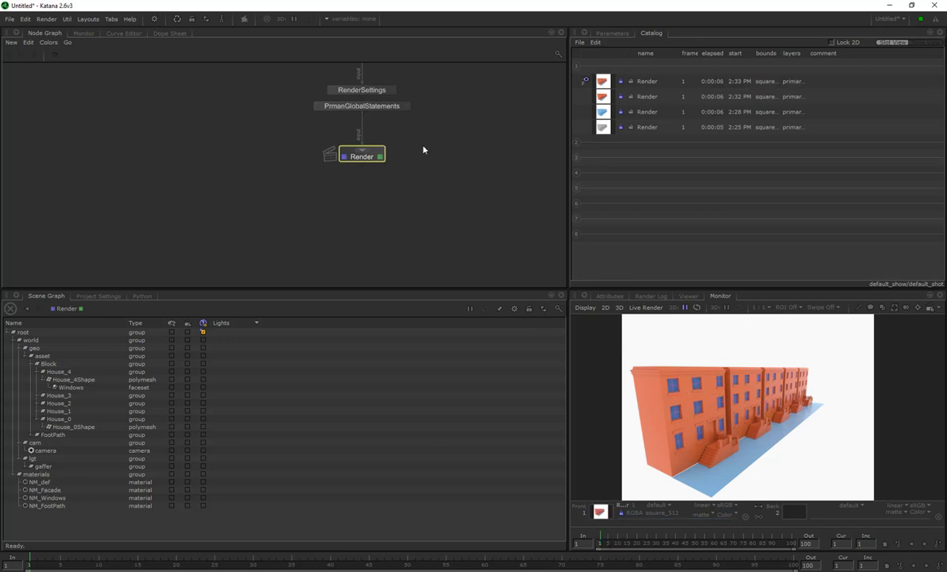
{"action": "middle_click_drag", "start_coordinate": [422, 147], "coordinate": [418, 221]}
{"action": "left_click", "coordinate": [367, 133]}
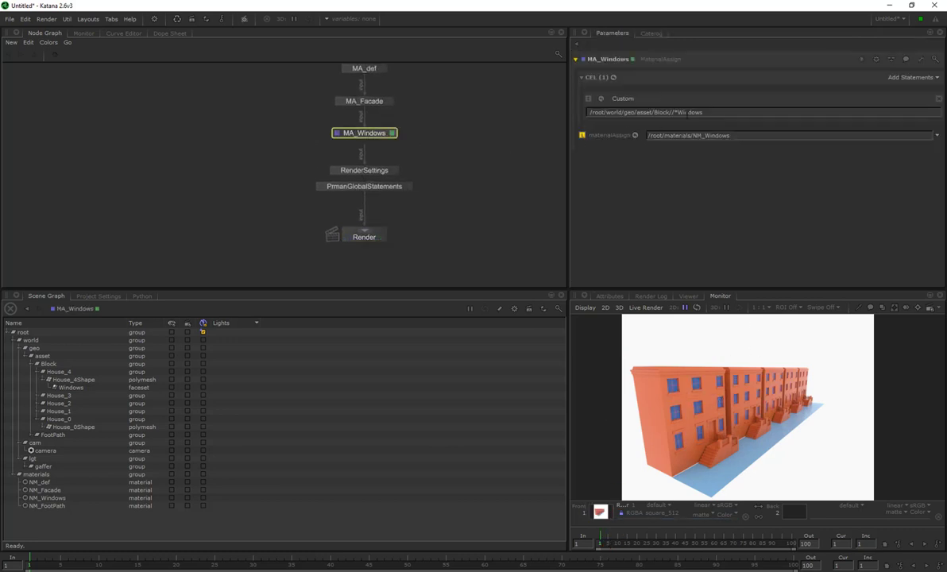
{"action": "type", "text": "{@type==\"polymesh\"}"}
{"action": "key", "text": "BackSpace"}
{"action": "key", "text": "BackSpace"}
{"action": "key", "text": "BackSpace"}
{"action": "key", "text": "BackSpace"}
{"action": "key", "text": "BackSpace"}
{"action": "key", "text": "BackSpace"}
{"action": "key", "text": "BackSpace"}
{"action": "key", "text": "BackSpace"}
{"action": "type", "text": "faceset"}
{"action": "left_click", "coordinate": [515, 152]}
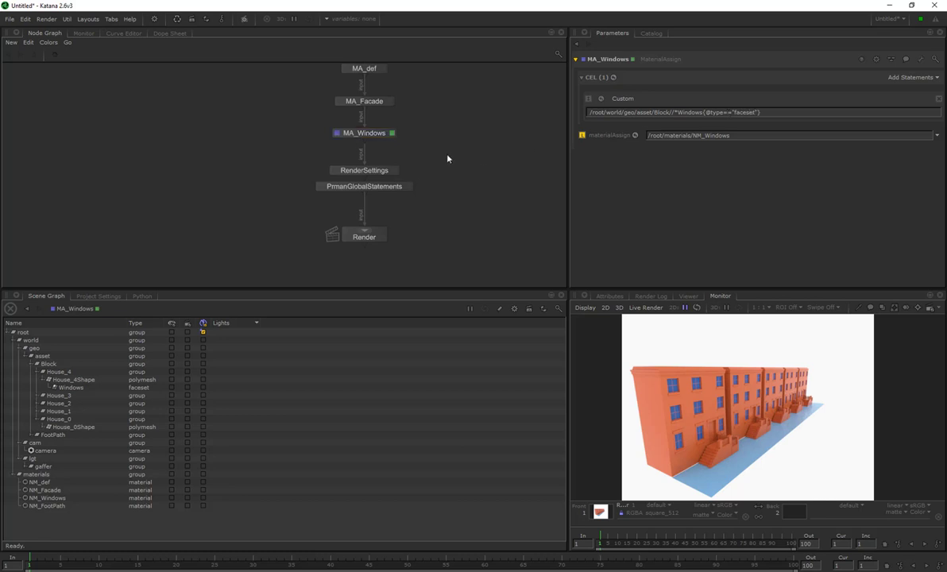
Re-render the scene from the Render node to test the faceset filter, with the catalog shown.
{"action": "left_click", "coordinate": [345, 236]}
{"action": "left_click", "coordinate": [651, 32]}
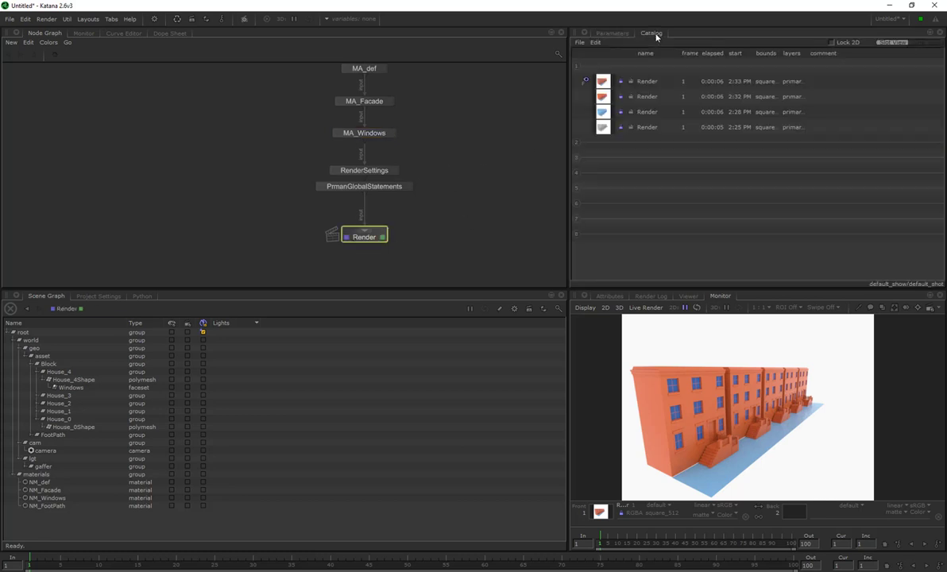
{"action": "right_click", "coordinate": [387, 225]}
{"action": "left_click", "coordinate": [405, 232]}
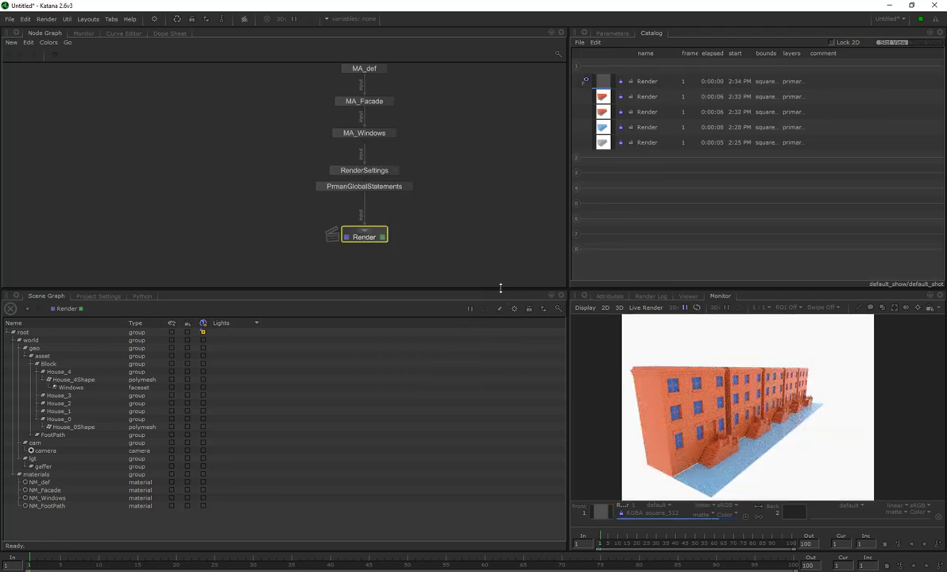
Shift PrmanGlobalStatements slightly down the chain and create another MaterialAssign node.
{"action": "left_click_drag", "start_coordinate": [383, 189], "coordinate": [382, 199]}
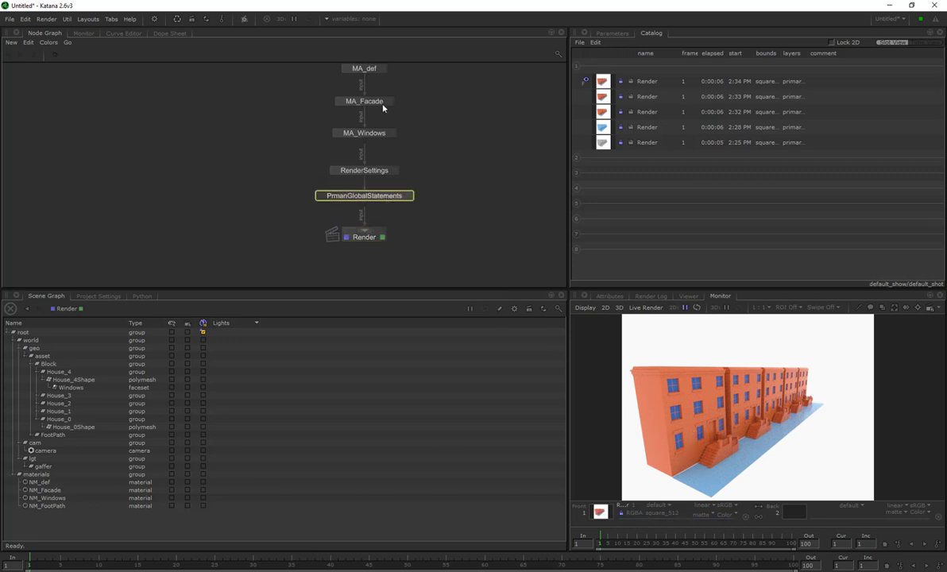
{"action": "key", "text": "Tab"}
{"action": "type", "text": "mate"}
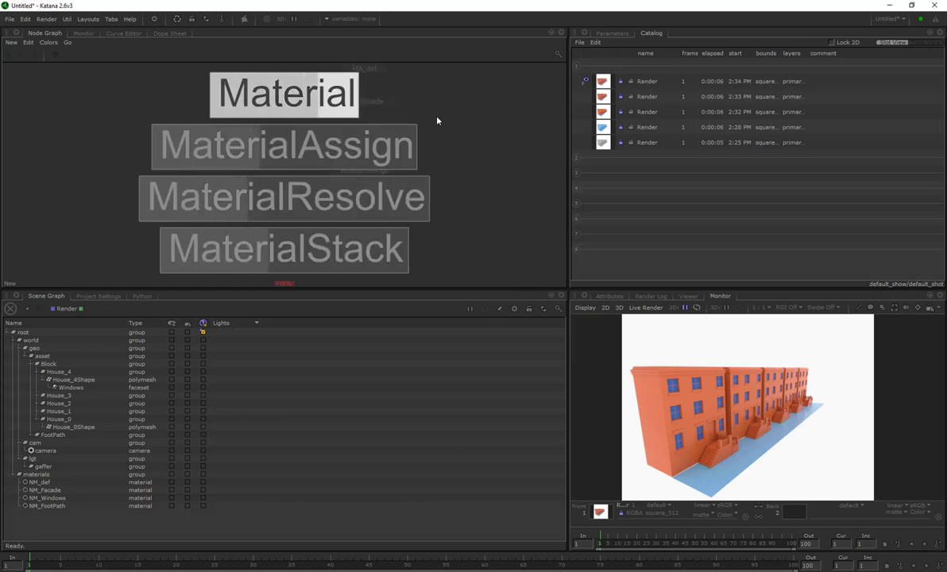
{"action": "key", "text": "Down"}
{"action": "key", "text": "Return"}
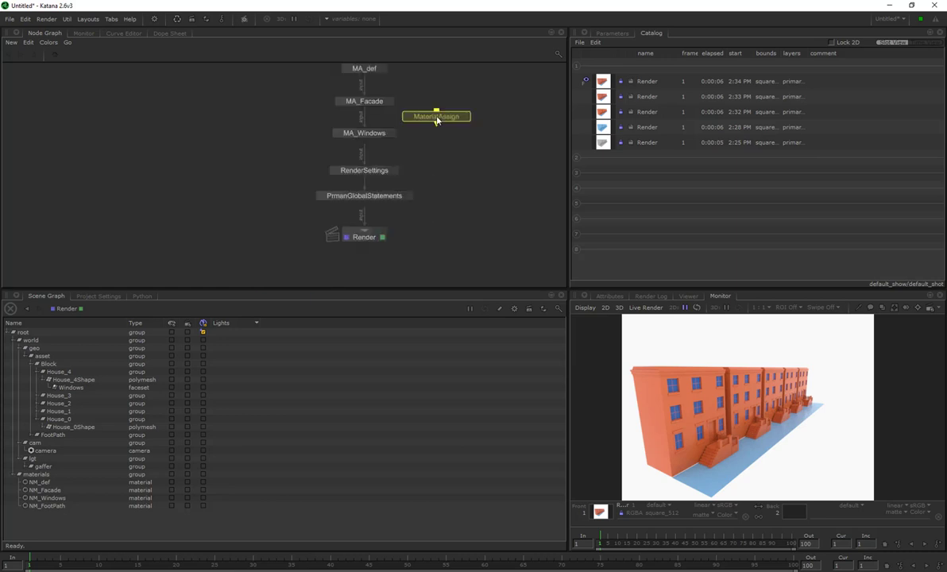
Place the new MaterialAssign node beside the chain and rename it MA_FootPath.
{"action": "left_click", "coordinate": [436, 119]}
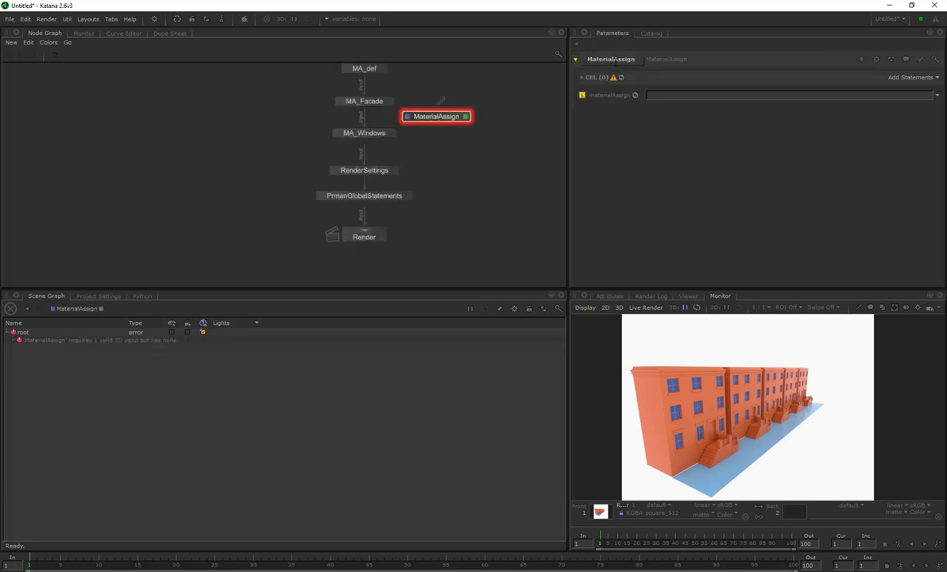
{"action": "double_click", "coordinate": [611, 60]}
{"action": "type", "text": "MA_Fa"}
{"action": "type", "text": "otPath"}
{"action": "key", "text": "Return"}
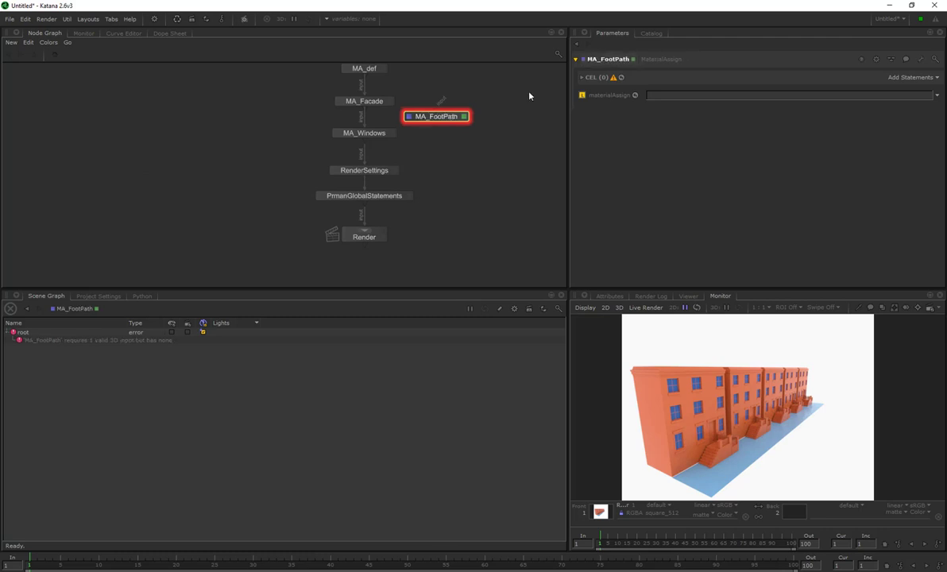
Move MA_Windows down and insert MA_FootPath between MA_Facade and MA_Windows, aligned with the chain.
{"action": "left_click_drag", "start_coordinate": [355, 132], "coordinate": [357, 156]}
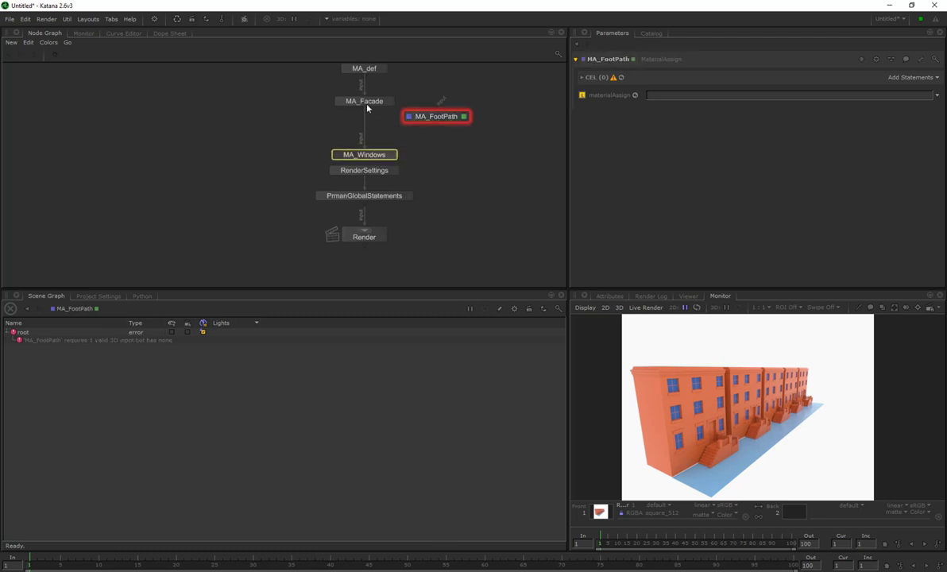
{"action": "scroll", "coordinate": [370, 125], "scroll_direction": "up", "scroll_amount": 4}
{"action": "left_click_drag", "start_coordinate": [359, 96], "coordinate": [478, 132]}
{"action": "left_click", "coordinate": [506, 117]}
{"action": "left_click_drag", "start_coordinate": [361, 100], "coordinate": [357, 187]}
{"action": "left_click_drag", "start_coordinate": [428, 128], "coordinate": [328, 132]}
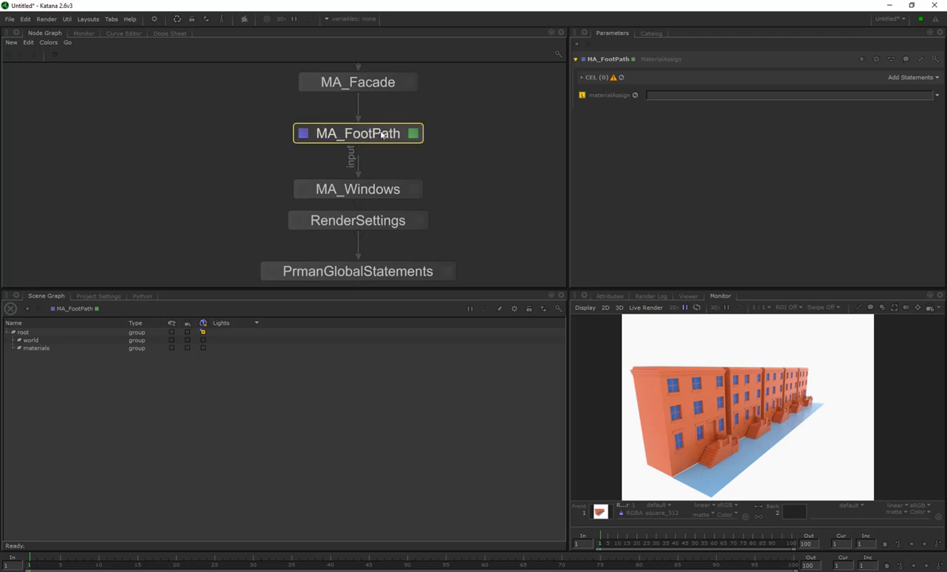
Expand the materials group in the scene graph and set NM_FootPath as the material of MA_FootPath.
{"action": "scroll", "coordinate": [326, 255], "scroll_direction": "down", "scroll_amount": 3}
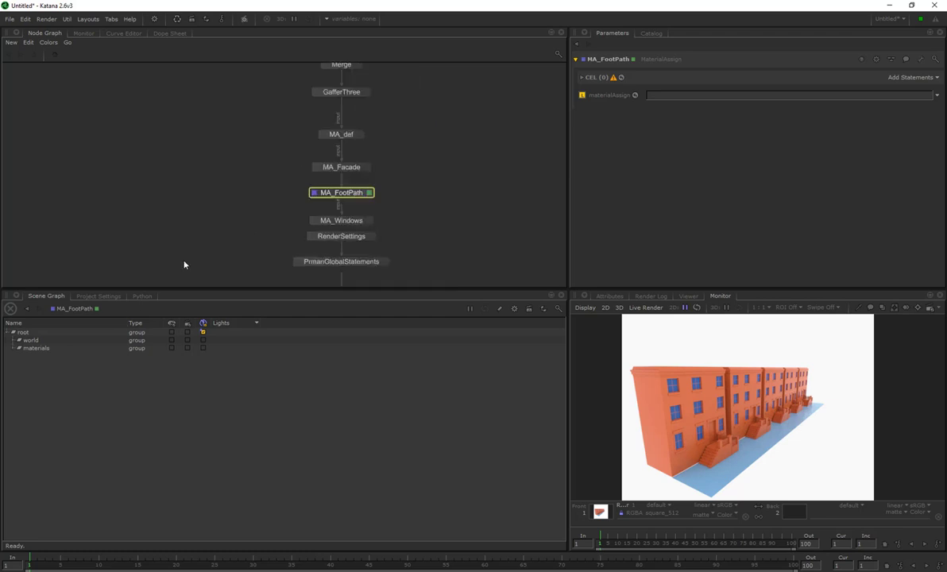
{"action": "left_click", "coordinate": [19, 348]}
{"action": "left_click", "coordinate": [46, 380]}
{"action": "left_click_drag", "start_coordinate": [48, 381], "coordinate": [667, 96]}
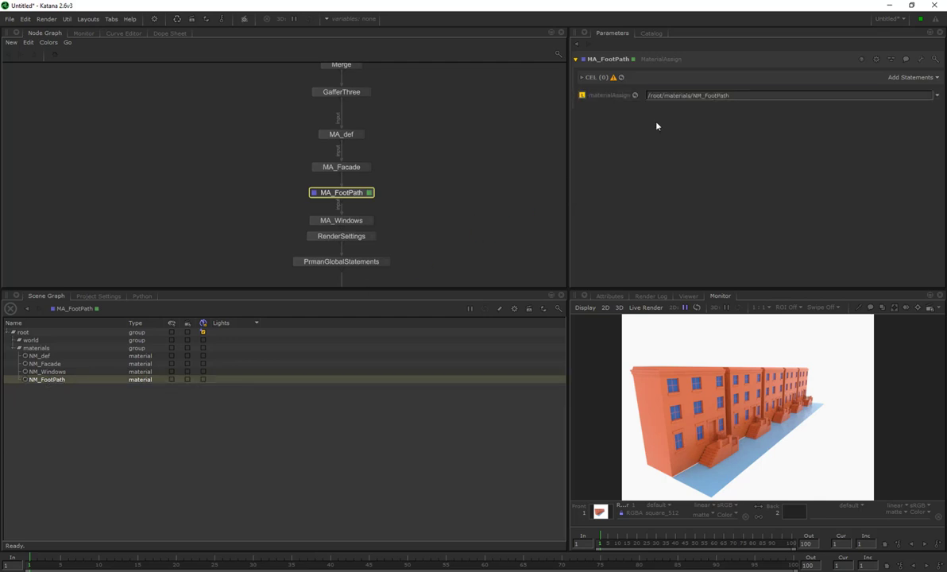
Expand the world hierarchy in the scene graph down to FootPathShape and select the FootPath group under asset.
{"action": "left_click", "coordinate": [19, 339]}
{"action": "left_click", "coordinate": [24, 347]}
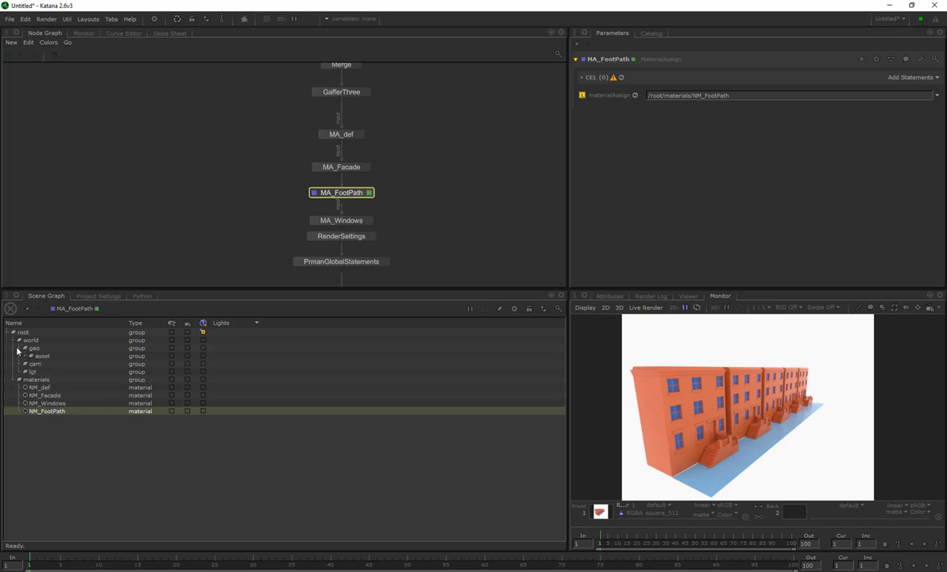
{"action": "left_click", "coordinate": [30, 356]}
{"action": "left_click", "coordinate": [32, 371]}
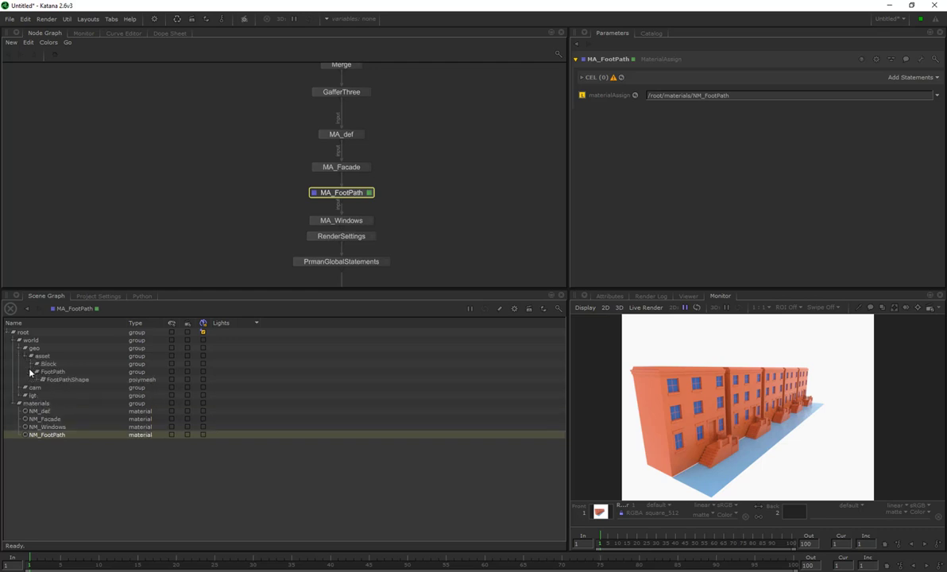
{"action": "left_click", "coordinate": [60, 378]}
{"action": "left_click", "coordinate": [53, 371]}
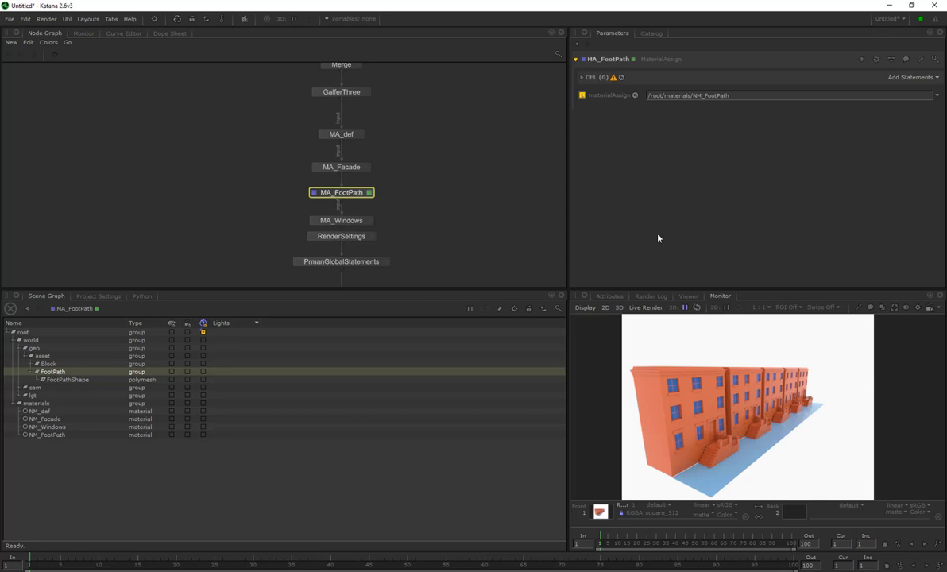
{"action": "left_click", "coordinate": [912, 77]}
{"action": "left_click", "coordinate": [830, 99]}
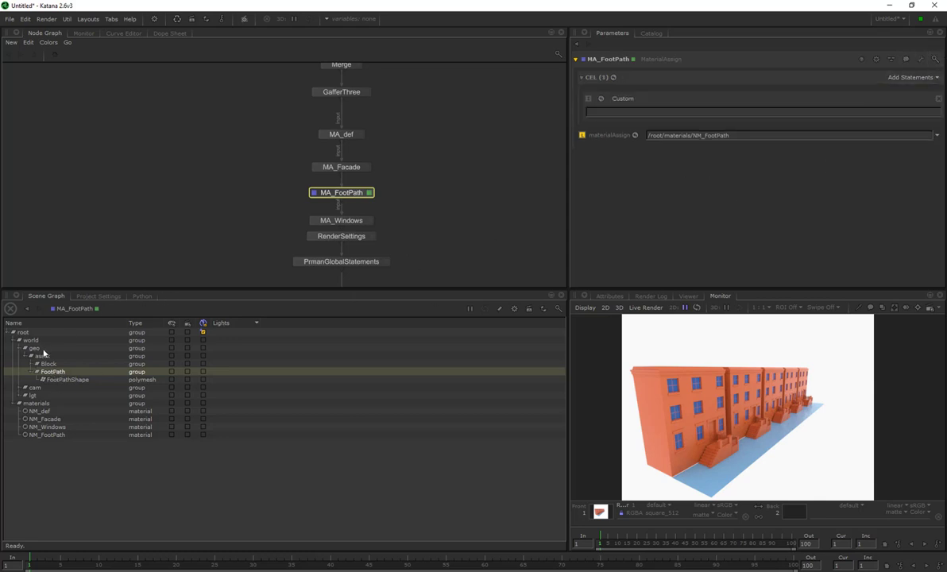
{"action": "left_click_drag", "start_coordinate": [36, 351], "coordinate": [663, 113]}
{"action": "type", "text": "/asset//*Fs"}
{"action": "key", "text": "BackSpace"}
{"action": "type", "text": "o/asset//*FootPath*{@type==\"polymesh\"}"}
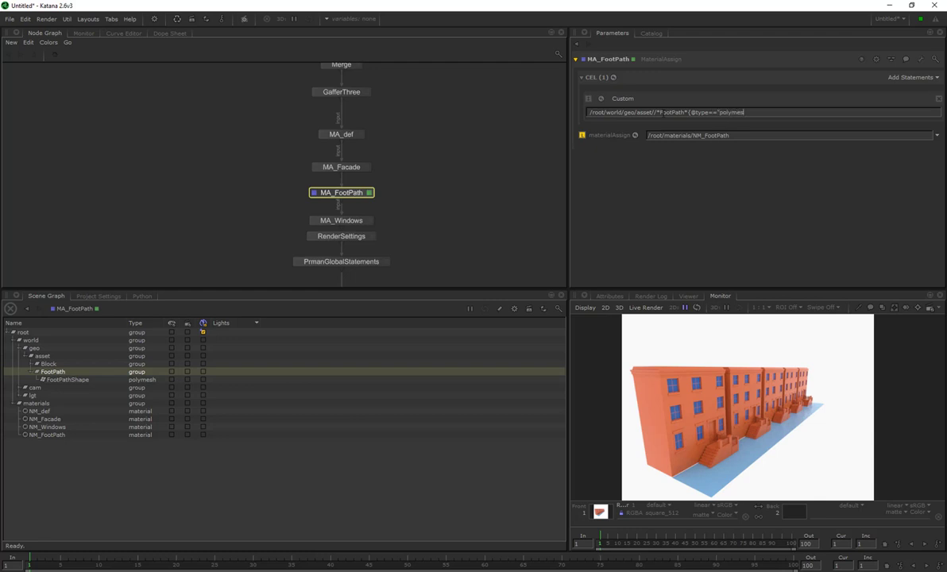
{"action": "left_click", "coordinate": [437, 218]}
Render the scene from the Render node and check the footpath material against the catalog of renders.
{"action": "scroll", "coordinate": [439, 218], "scroll_direction": "down", "scroll_amount": 5}
{"action": "scroll", "coordinate": [429, 234], "scroll_direction": "up", "scroll_amount": 7}
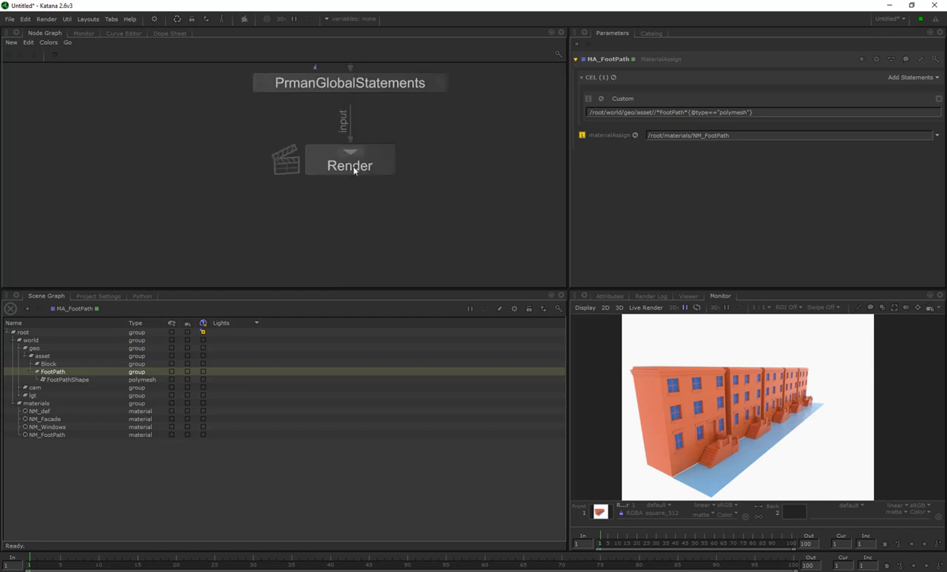
{"action": "double_click", "coordinate": [353, 174]}
{"action": "right_click", "coordinate": [354, 170]}
{"action": "left_click", "coordinate": [373, 181]}
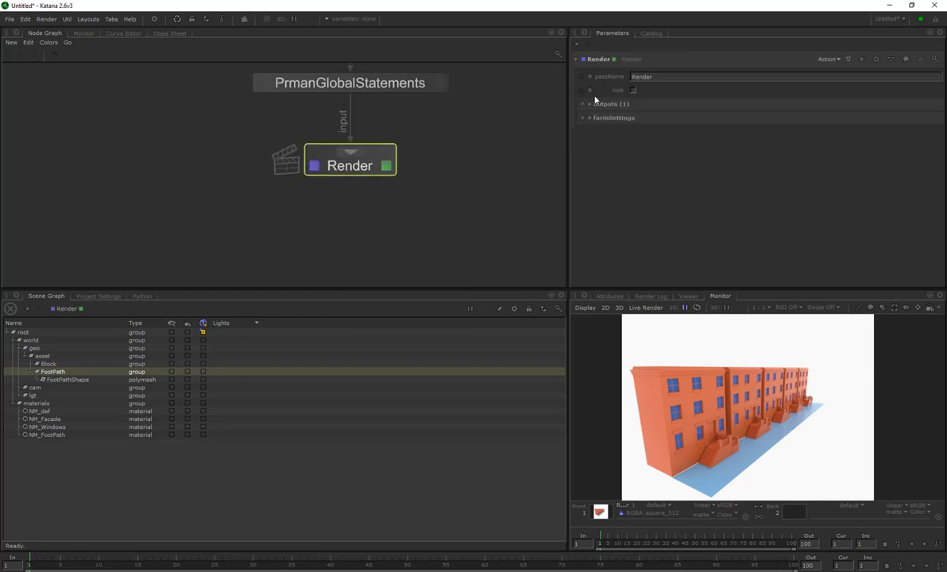
{"action": "left_click", "coordinate": [651, 34]}
{"action": "left_click_drag", "start_coordinate": [602, 81], "coordinate": [608, 513]}
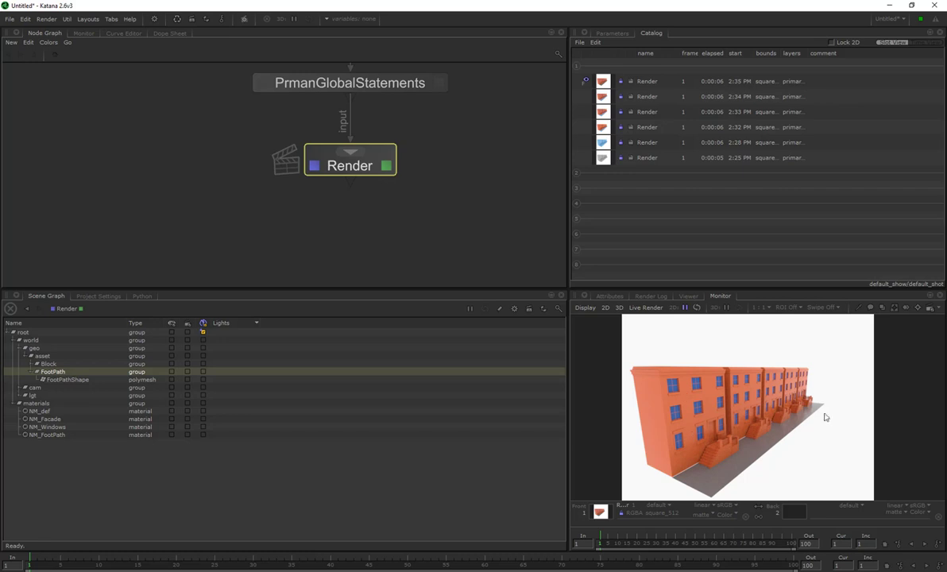
Create a PrmanShadingNode and place it above PSN_Facade in the material network.
{"action": "key", "text": "a"}
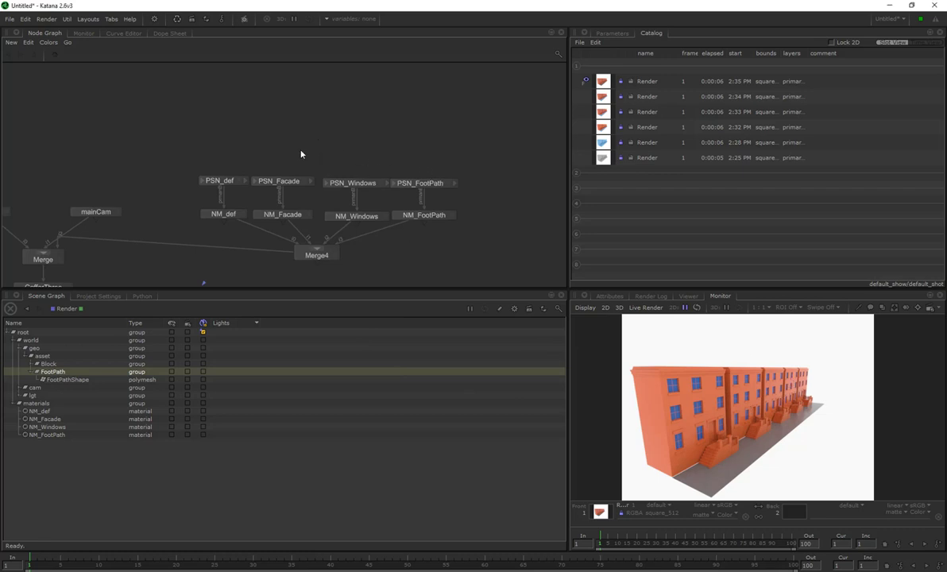
{"action": "key", "text": "Tab"}
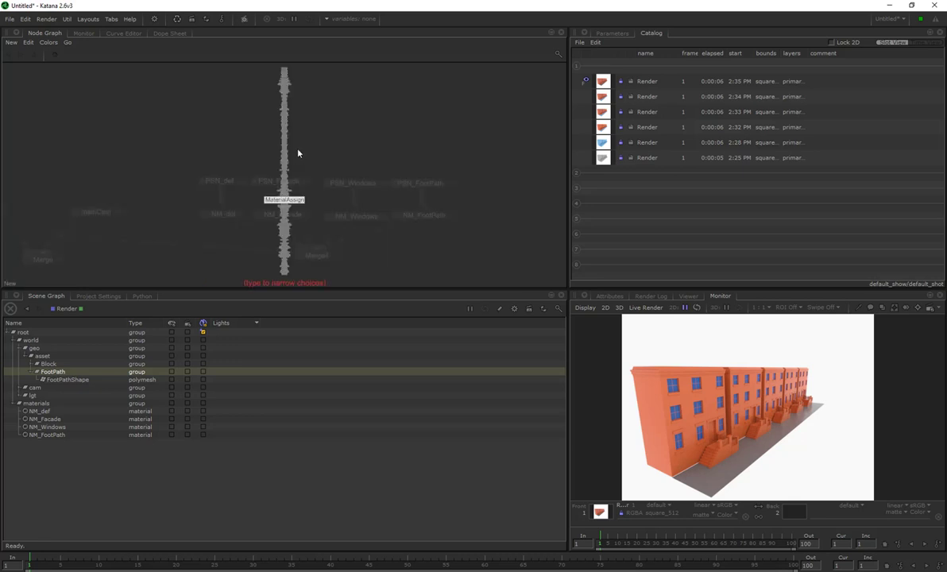
{"action": "type", "text": "prmansh"}
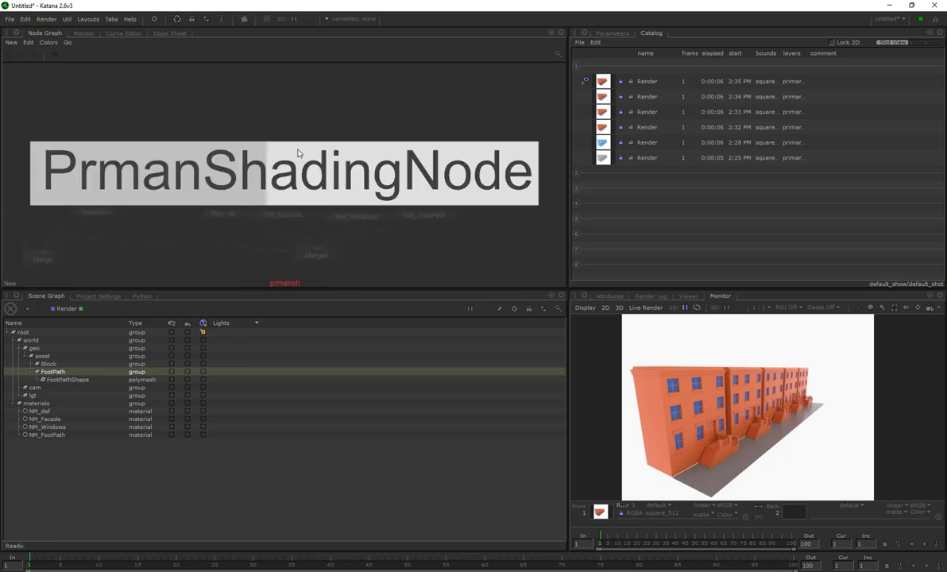
{"action": "key", "text": "Return"}
{"action": "left_click", "coordinate": [291, 147]}
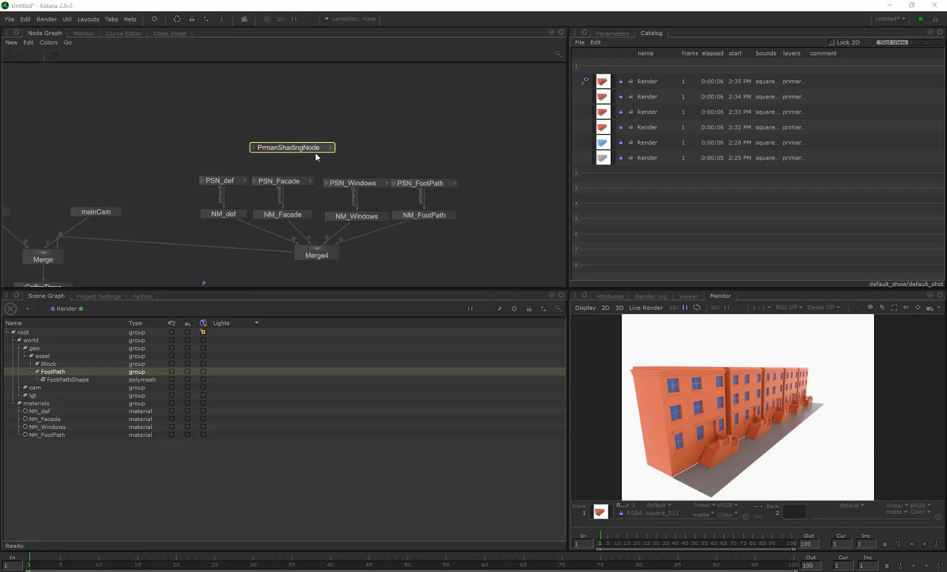
Set the new shading node's type to PxrPrimvar and its variable type to color.
{"action": "double_click", "coordinate": [314, 149]}
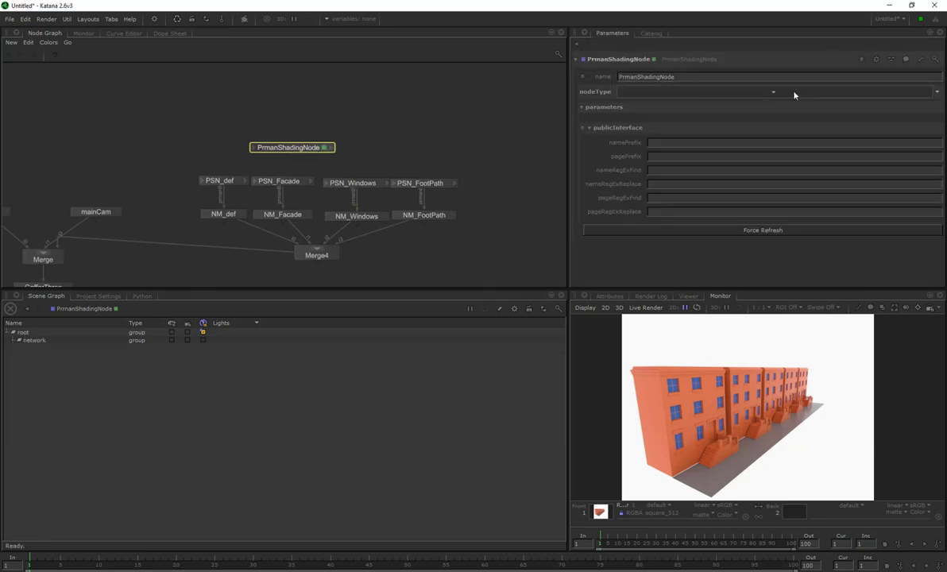
{"action": "left_click", "coordinate": [766, 94]}
{"action": "type", "text": "prim"}
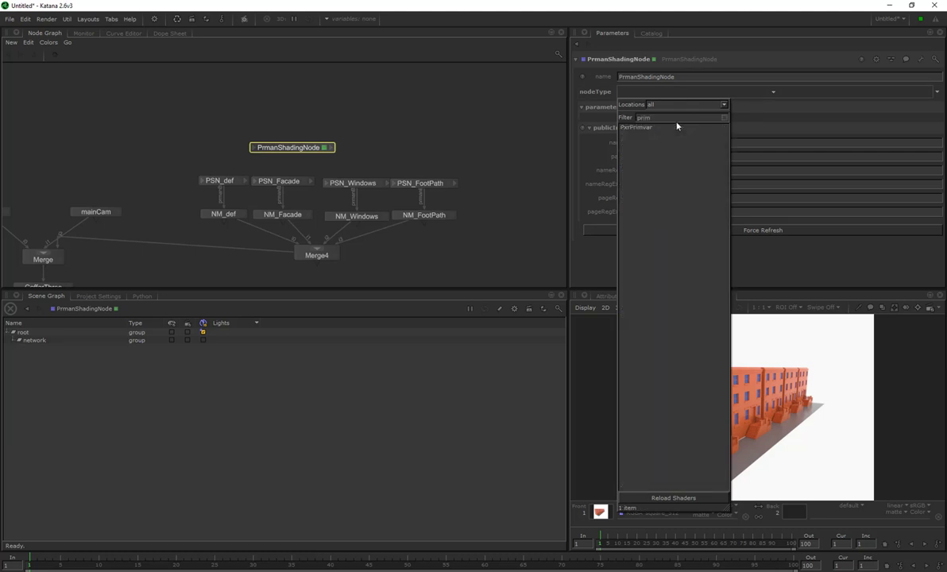
{"action": "left_click", "coordinate": [676, 127]}
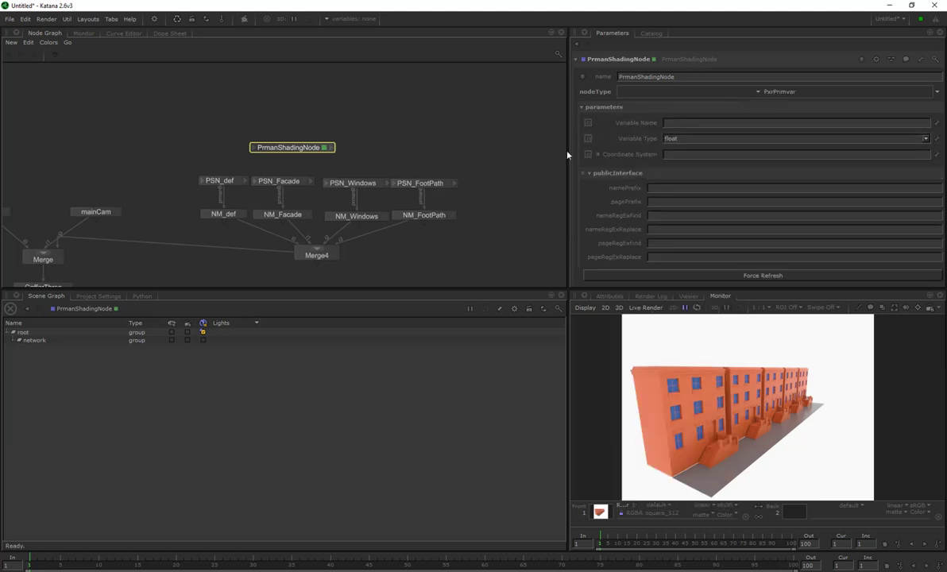
{"action": "left_click", "coordinate": [711, 141]}
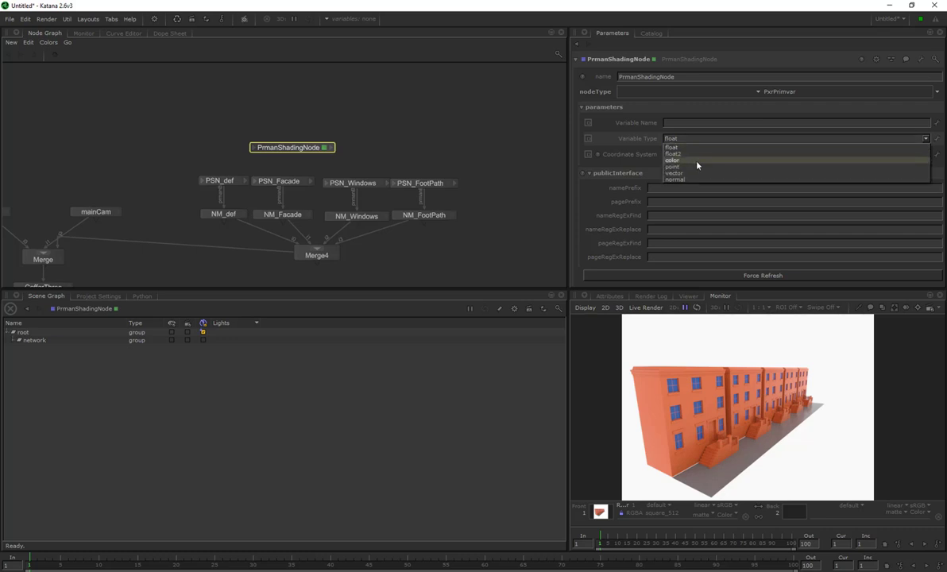
{"action": "left_click", "coordinate": [697, 161]}
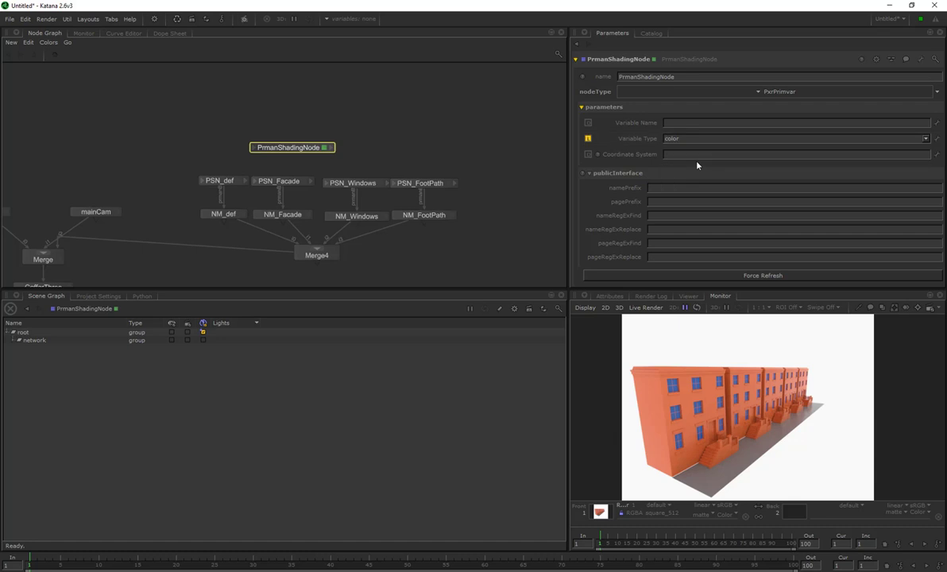
Review PSN_Facade's Base Color parameter, return to the PxrPrimvar node and move it slightly higher above PSN_Facade.
{"action": "left_click", "coordinate": [288, 186]}
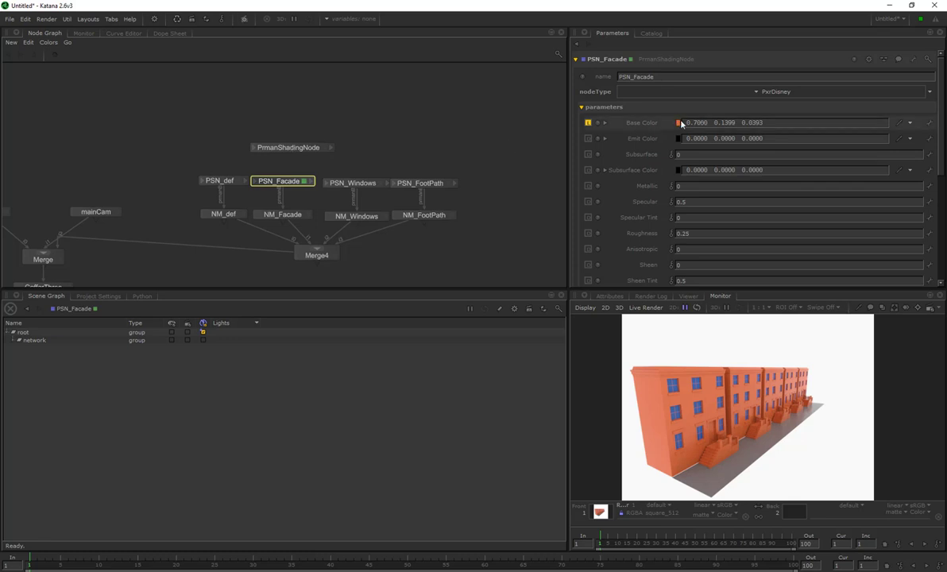
{"action": "left_click", "coordinate": [305, 148]}
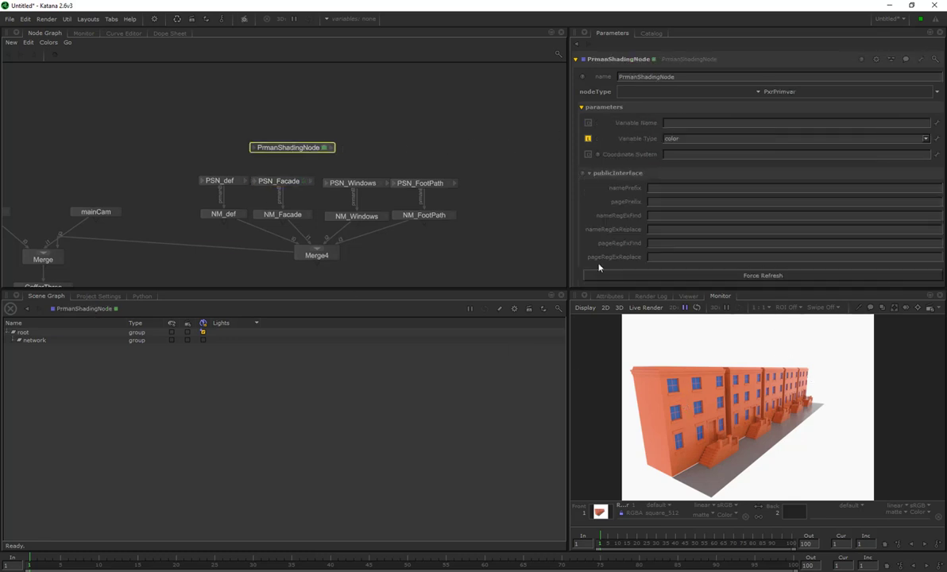
{"action": "left_click_drag", "start_coordinate": [300, 151], "coordinate": [300, 144]}
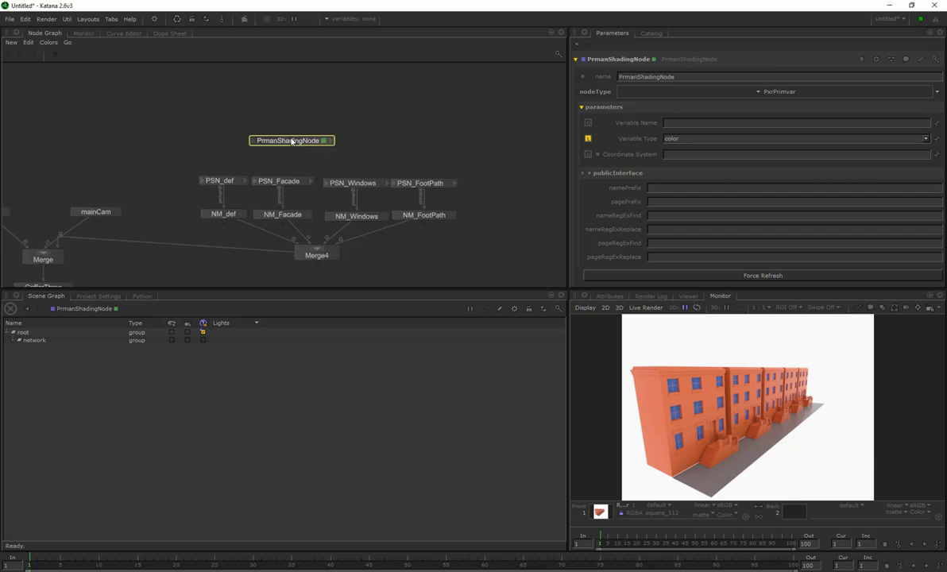
Rename the PxrPrimvar shading node as PSN_FacadeColorPrimVar.
{"action": "double_click", "coordinate": [624, 60]}
{"action": "type", "text": "PSN_"}
{"action": "type", "text": "Build"}
{"action": "key", "text": "BackSpace"}
{"action": "key", "text": "BackSpace"}
{"action": "key", "text": "BackSpace"}
{"action": "key", "text": "BackSpace"}
{"action": "key", "text": "BackSpace"}
{"action": "type", "text": "FacadePrimVar"}
{"action": "key", "text": "Return"}
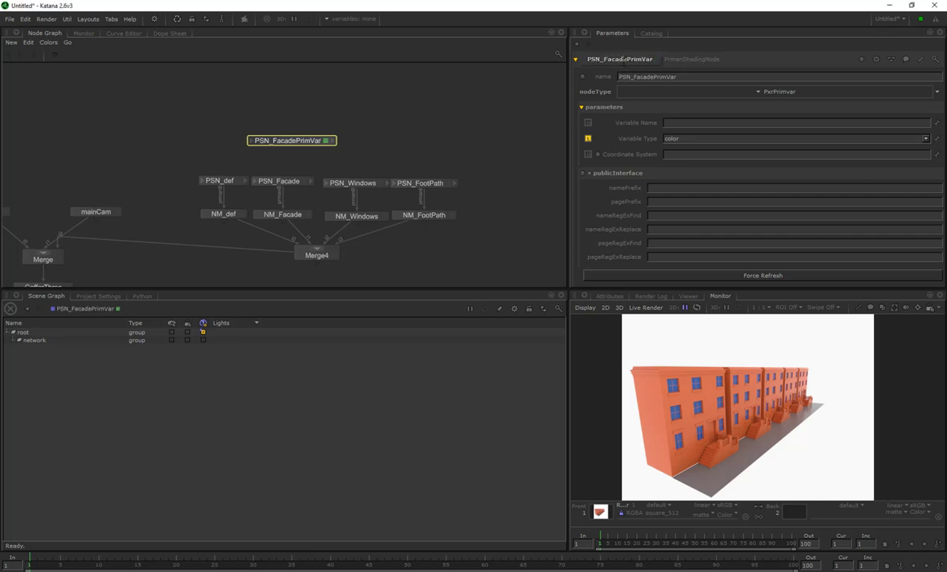
{"action": "left_click", "coordinate": [629, 59]}
{"action": "type", "text": "Color"}
{"action": "key", "text": "Return"}
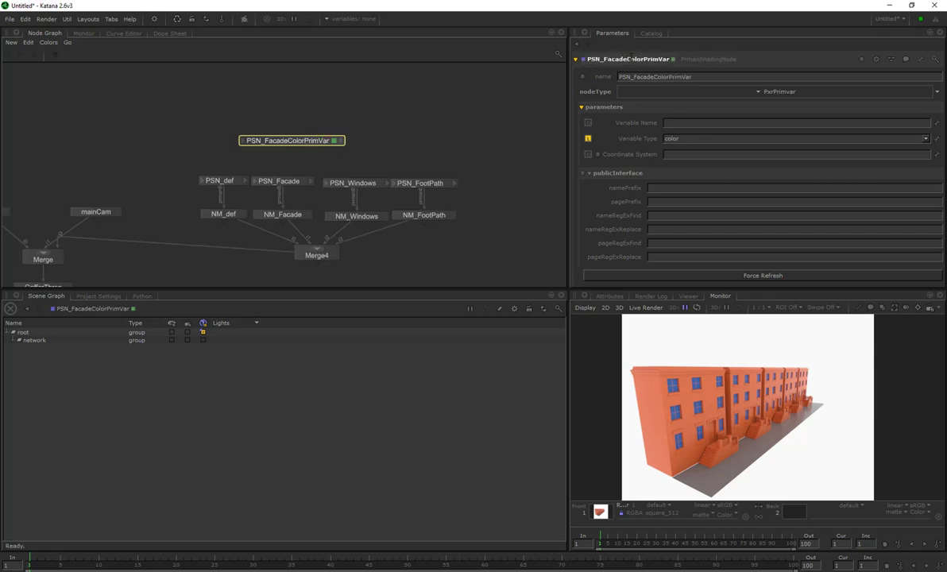
Set the variable name of PSN_FacadeColorPrimVar to paintColor.
{"action": "left_click", "coordinate": [688, 123]}
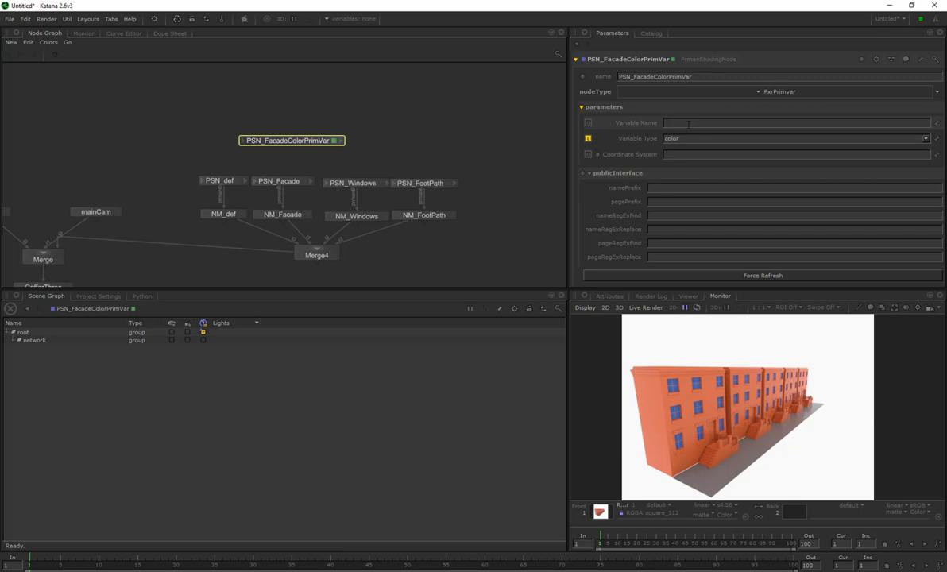
{"action": "type", "text": "paintColor"}
{"action": "key", "text": "Return"}
{"action": "left_click", "coordinate": [486, 92]}
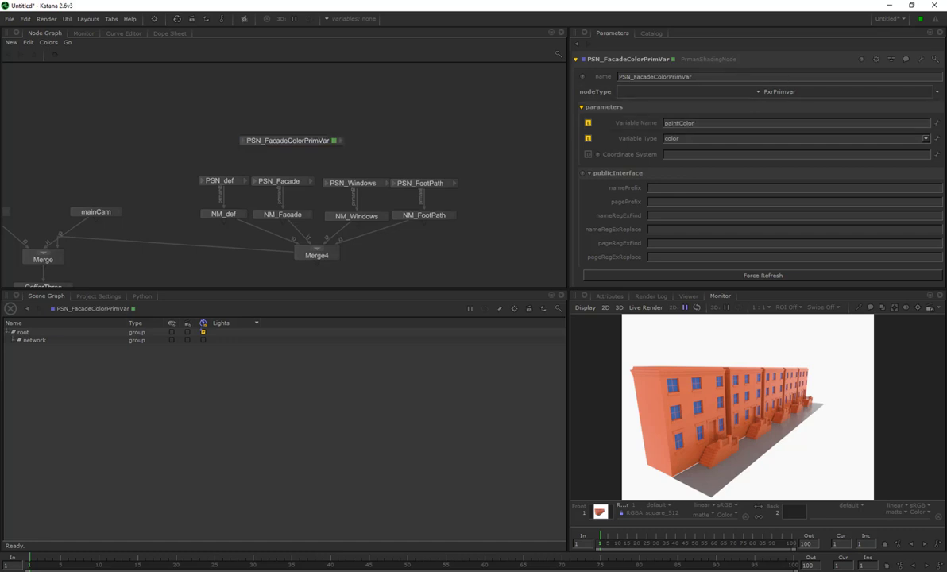
Connect the resultRGB output of PSN_FacadeColorPrimVar to the Base Color input of PSN_Facade.
{"action": "left_click", "coordinate": [340, 140]}
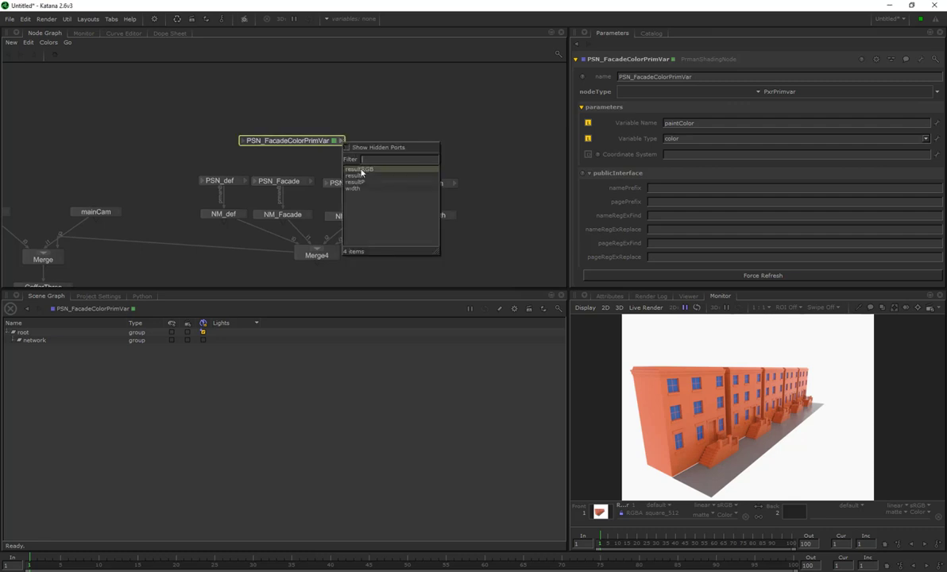
{"action": "left_click", "coordinate": [360, 170]}
{"action": "left_click", "coordinate": [253, 183]}
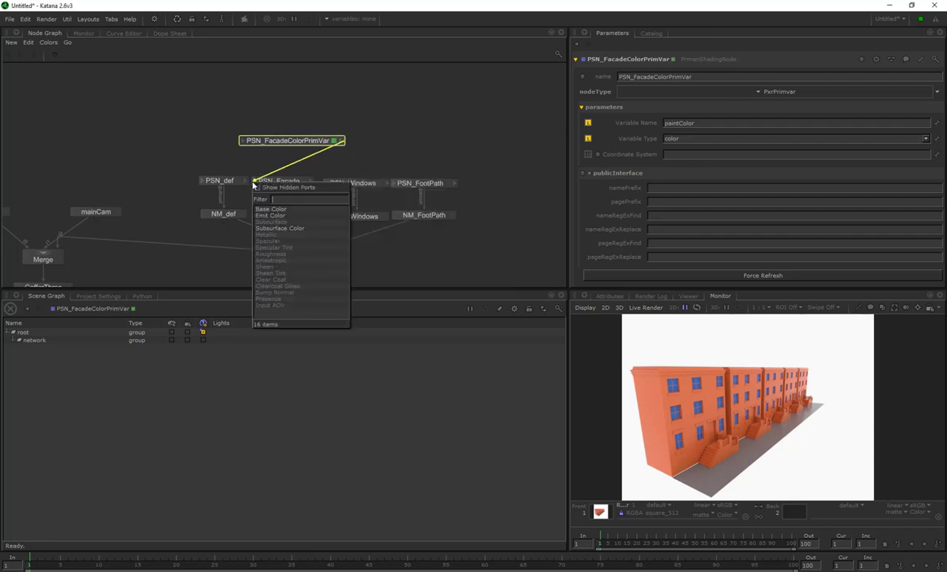
{"action": "left_click", "coordinate": [273, 210]}
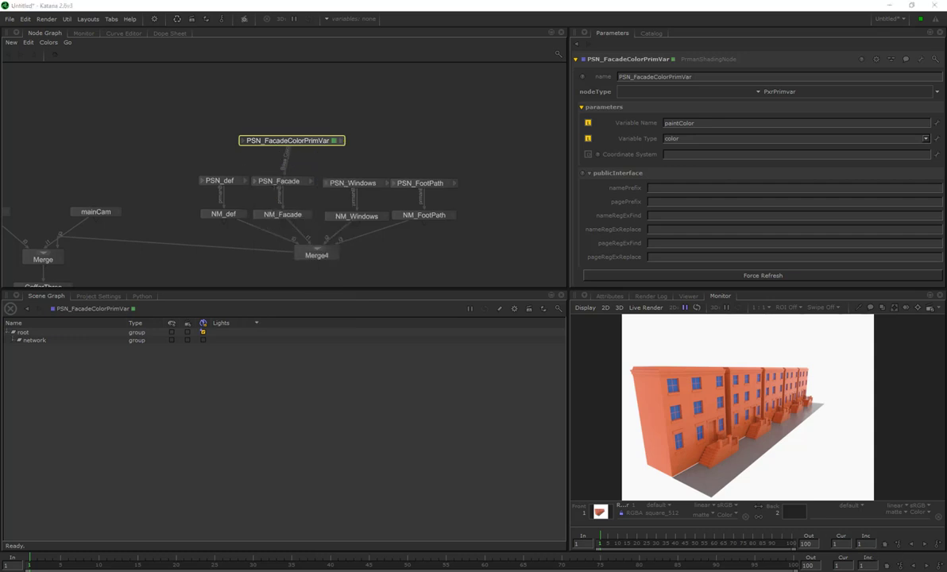
Move Street_In farther above Merge to make room for a node between them.
{"action": "scroll", "coordinate": [257, 155], "scroll_direction": "down", "scroll_amount": 3}
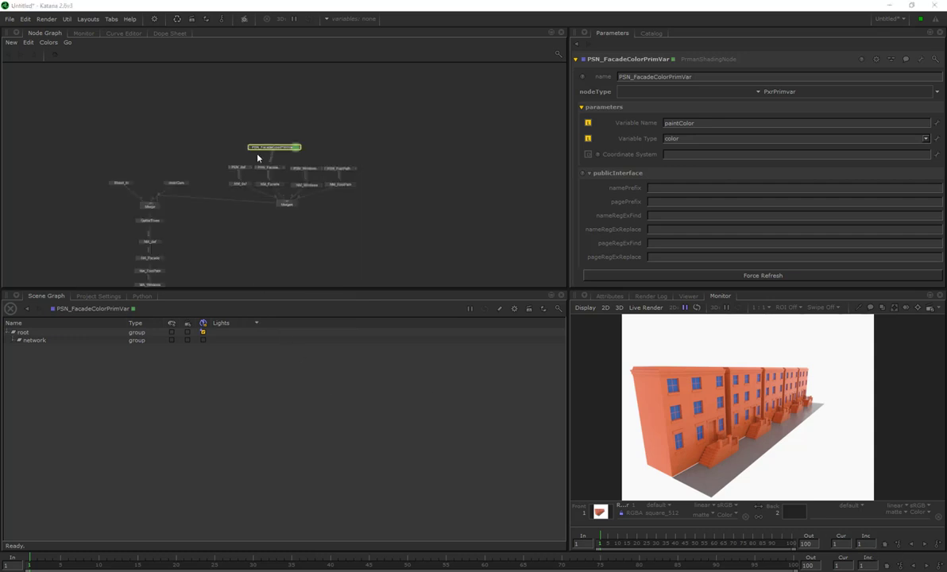
{"action": "middle_click_drag", "start_coordinate": [270, 164], "coordinate": [333, 163]}
{"action": "scroll", "coordinate": [334, 165], "scroll_direction": "up", "scroll_amount": 3}
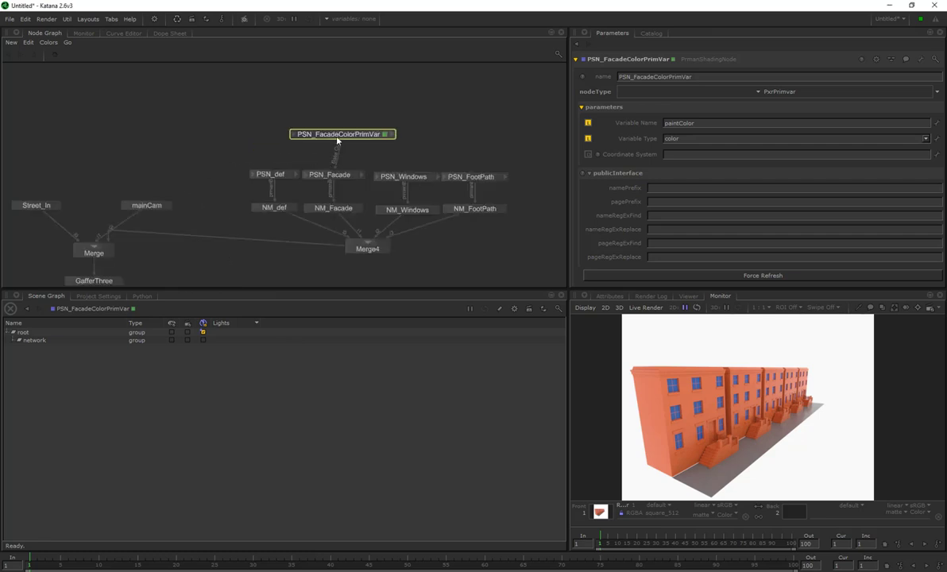
{"action": "left_click", "coordinate": [332, 176]}
{"action": "middle_click_drag", "start_coordinate": [200, 157], "coordinate": [249, 148]}
{"action": "middle_click_drag", "start_coordinate": [94, 181], "coordinate": [195, 159]}
{"action": "left_click_drag", "start_coordinate": [185, 175], "coordinate": [237, 210]}
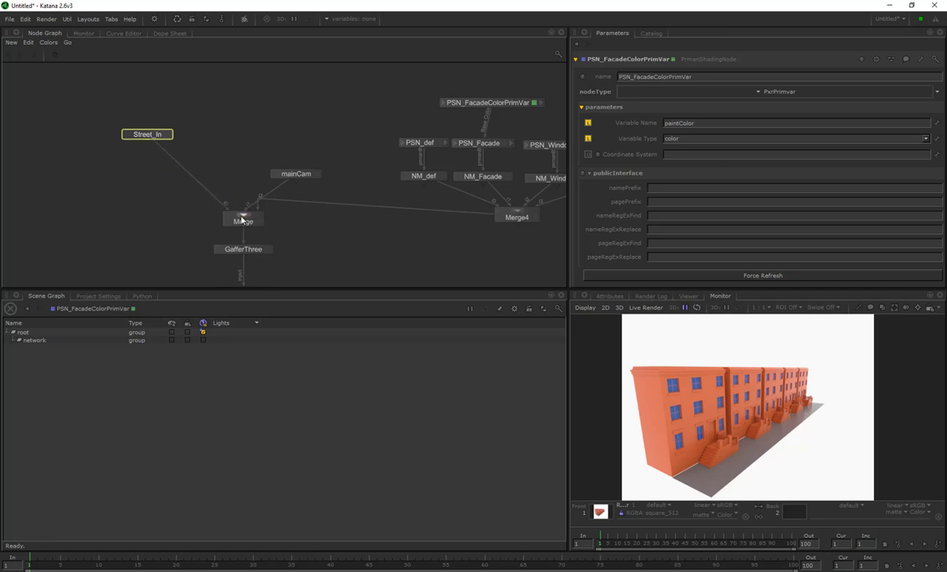
Create an AttributeSet node, insert it between Street_In and Merge, and make it the edited and viewed node.
{"action": "key", "text": "Tab"}
{"action": "type", "text": "at"}
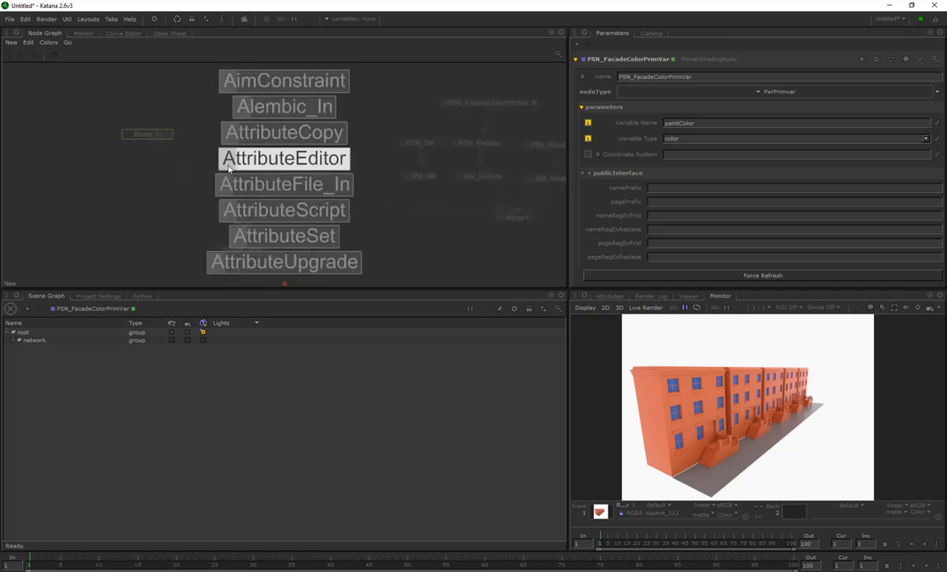
{"action": "key", "text": "Down"}
{"action": "key", "text": "Down"}
{"action": "key", "text": "Return"}
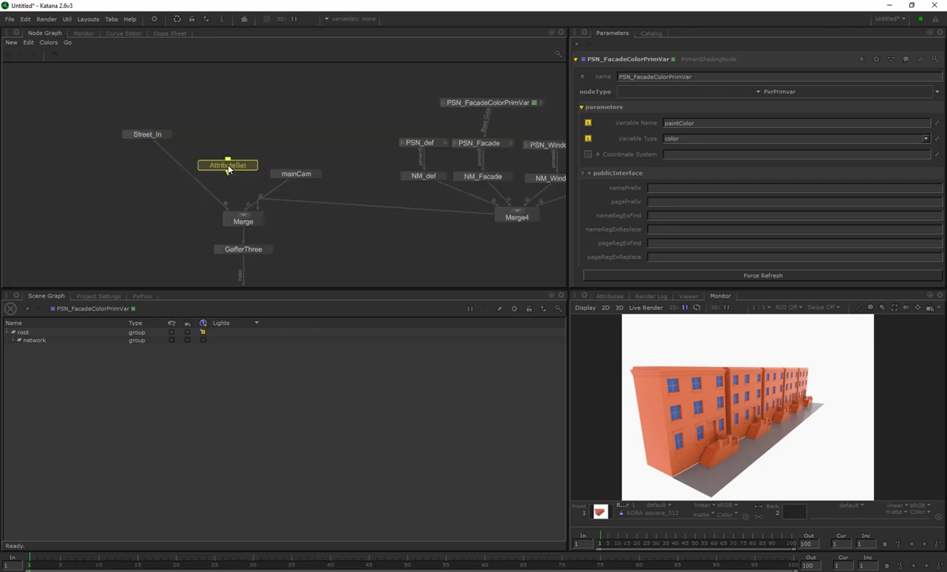
{"action": "left_click", "coordinate": [175, 170]}
{"action": "left_click_drag", "start_coordinate": [174, 171], "coordinate": [152, 184]}
{"action": "key", "text": "e"}
{"action": "key", "text": "v"}
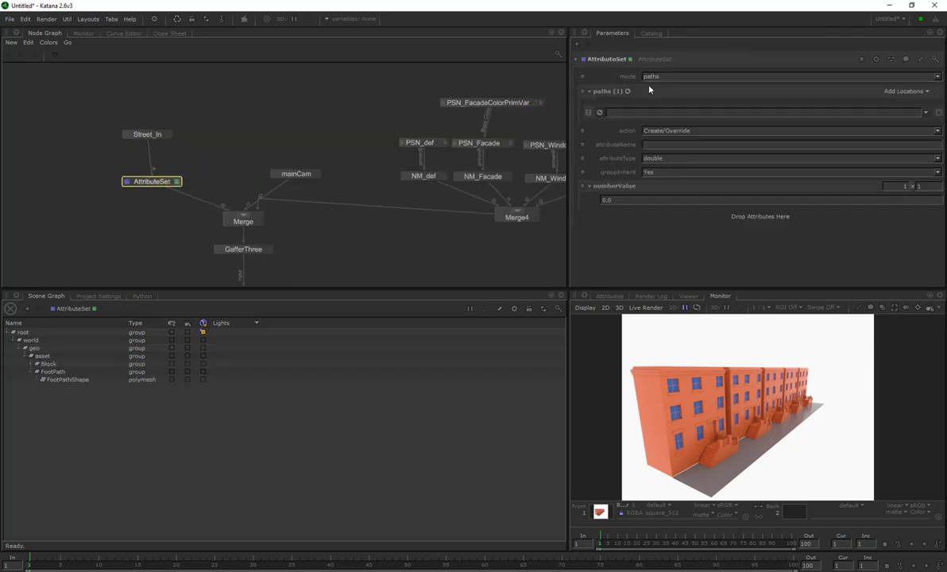
Rename the AttributeSet node as AS_PaintColor and nudge it slightly up under Street_In.
{"action": "left_click", "coordinate": [611, 59]}
{"action": "left_click", "coordinate": [621, 59]}
{"action": "key", "text": "ctrl+a"}
{"action": "type", "text": "AS_PaintColor"}
{"action": "key", "text": "Return"}
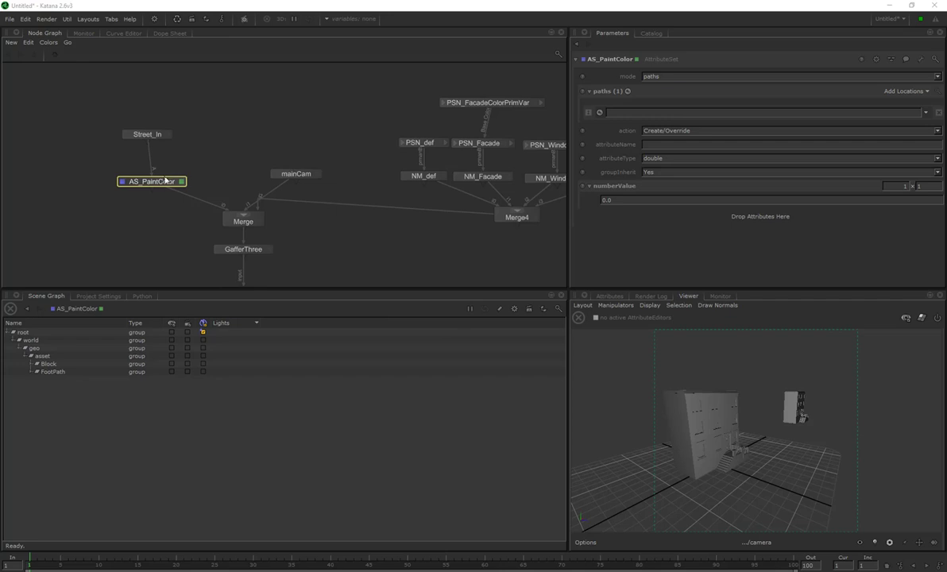
{"action": "left_click_drag", "start_coordinate": [156, 179], "coordinate": [156, 177]}
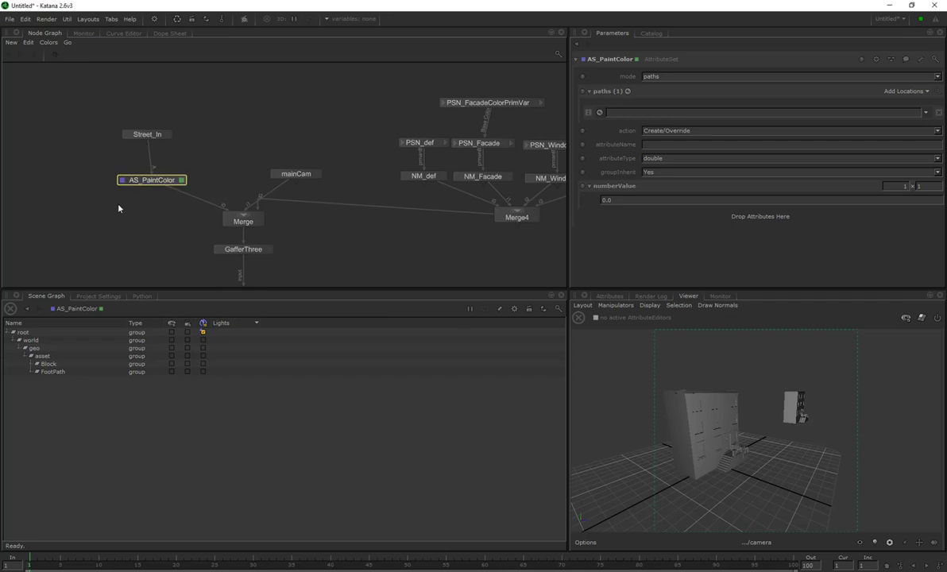
Expand Block down to House_4 in the scene graph and examine the geometry attributes of House_4Shape.
{"action": "left_click", "coordinate": [31, 363]}
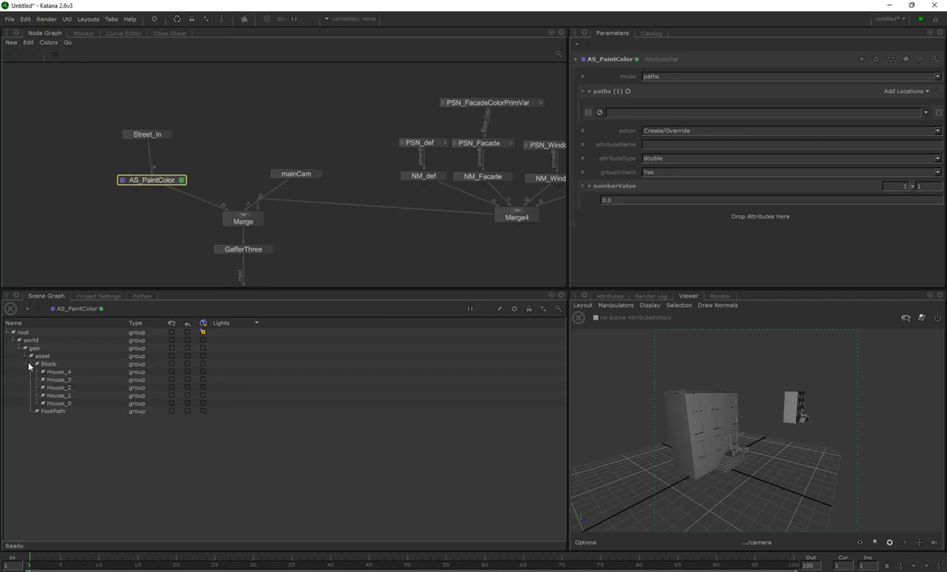
{"action": "left_click", "coordinate": [43, 371]}
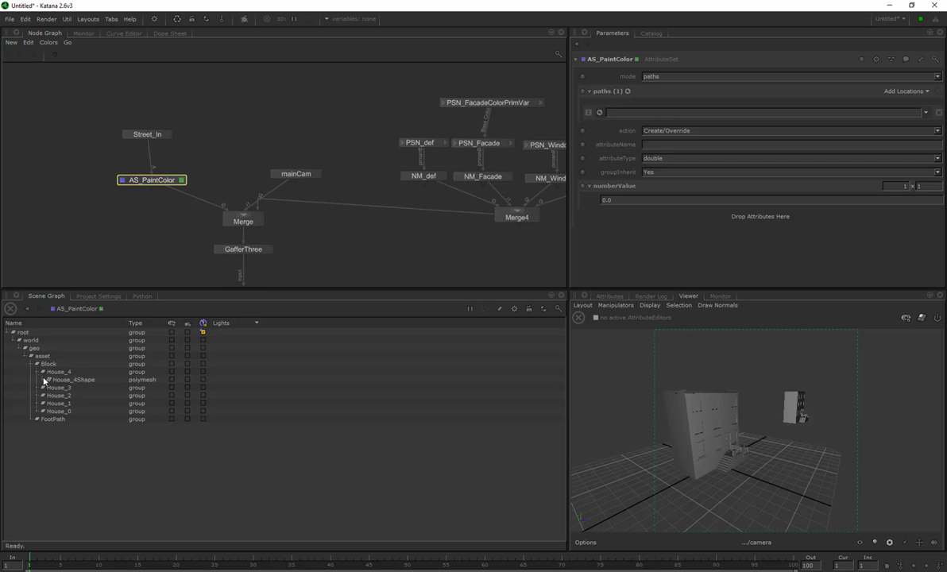
{"action": "left_click", "coordinate": [48, 380]}
{"action": "left_click", "coordinate": [71, 381]}
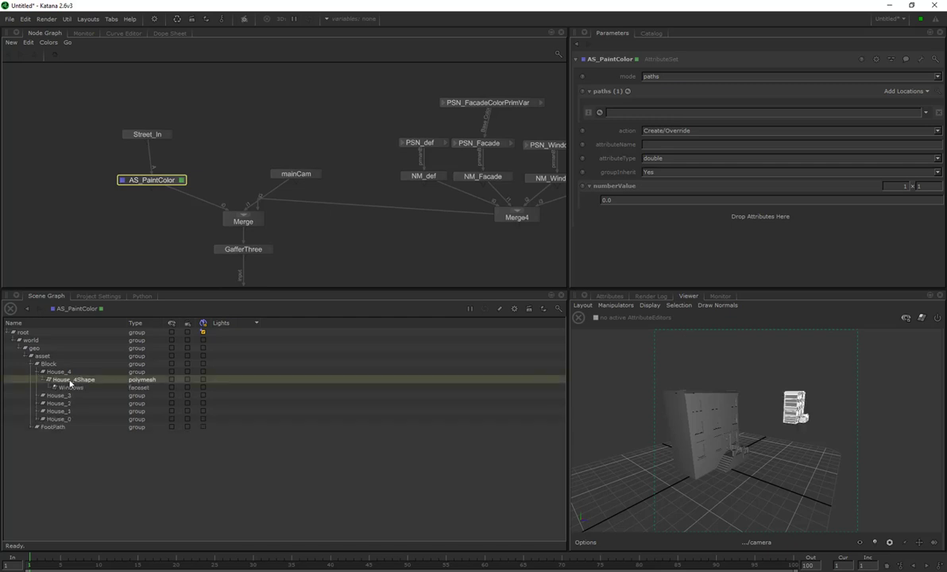
{"action": "left_click", "coordinate": [609, 296]}
{"action": "left_click", "coordinate": [592, 372]}
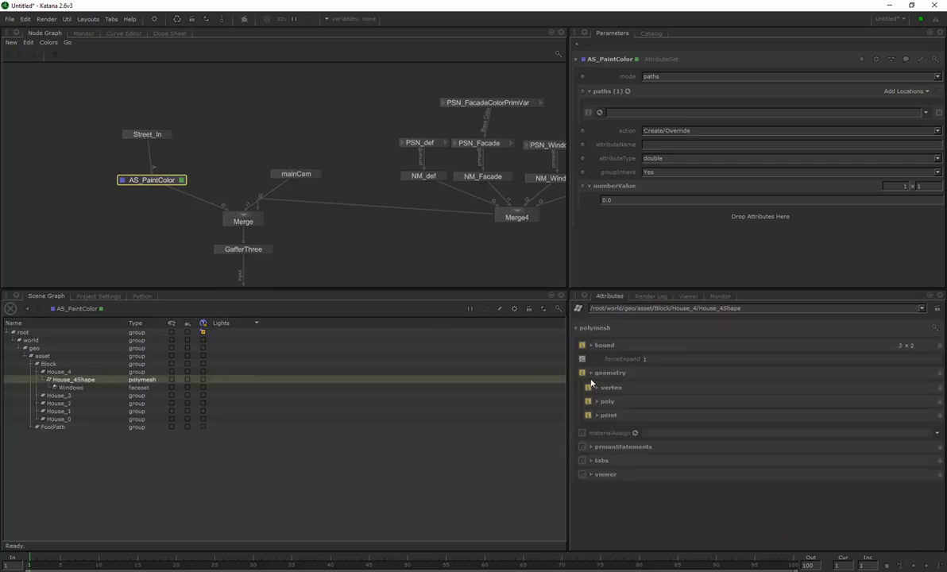
{"action": "left_click", "coordinate": [72, 387]}
{"action": "left_click", "coordinate": [73, 379]}
Set the attribute name of AS_PaintColor to geometry.arbitrary.paintColor.
{"action": "left_click", "coordinate": [696, 143]}
{"action": "type", "text": "geometryr"}
{"action": "key", "text": "BackSpace"}
{"action": "key", "text": "BackSpace"}
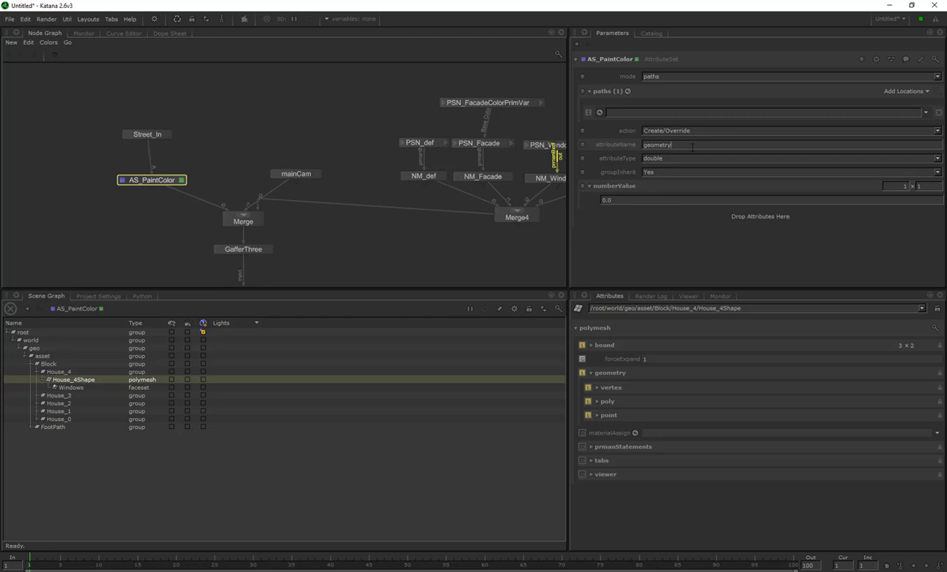
{"action": "type", "text": "ry.arbitrary.paintColor"}
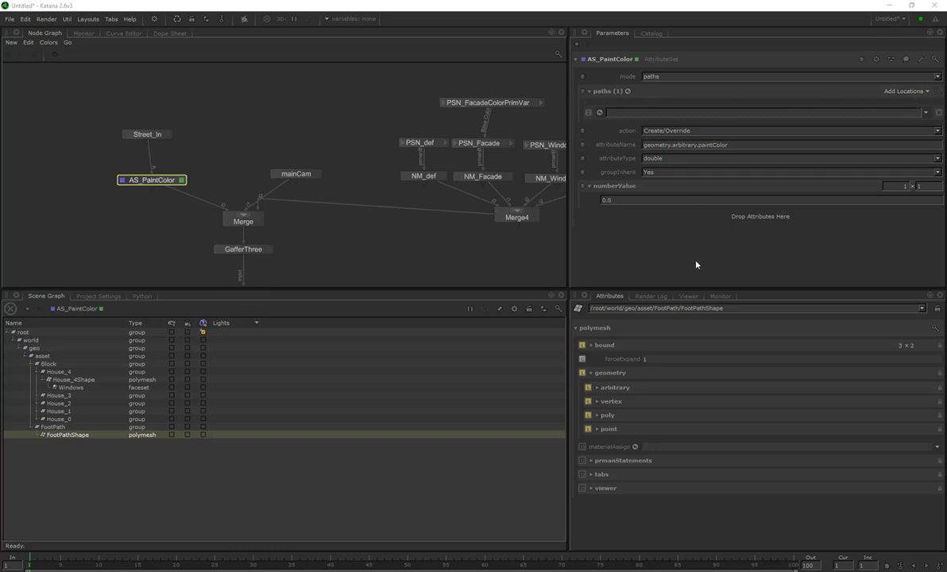
Collapse the asset hierarchy and assign /root/world/geo as the target path of AS_PaintColor.
{"action": "left_click", "coordinate": [775, 77]}
{"action": "left_click", "coordinate": [762, 62]}
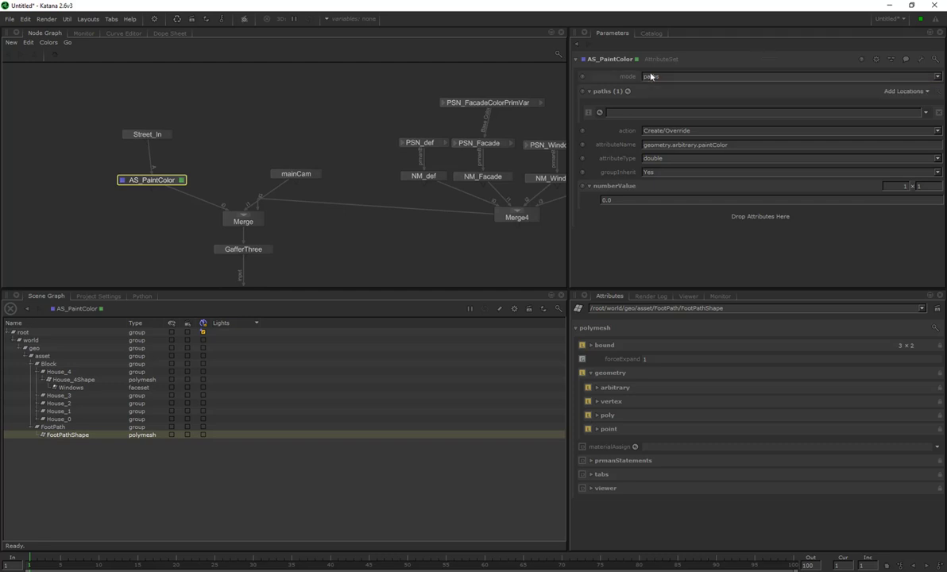
{"action": "left_click", "coordinate": [30, 354]}
{"action": "left_click", "coordinate": [33, 348]}
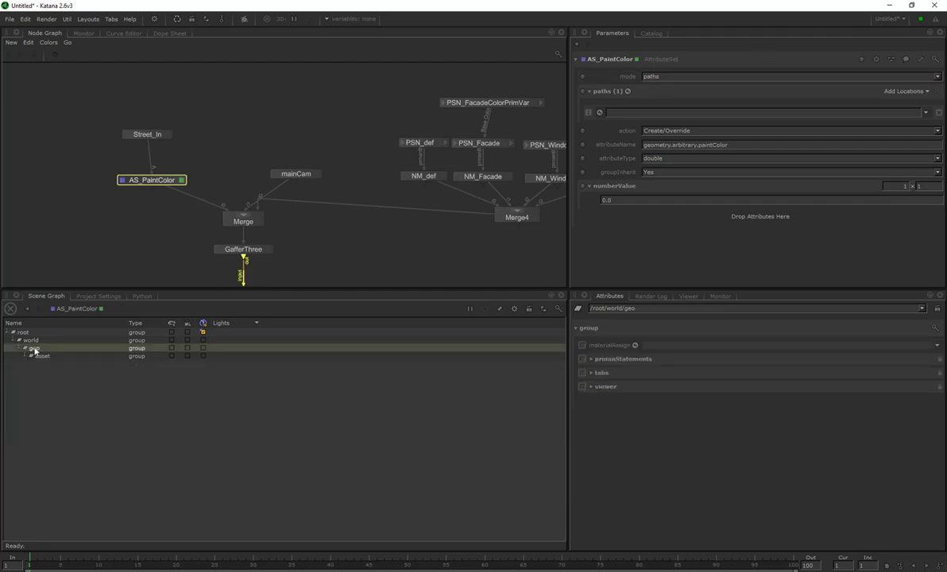
{"action": "left_click_drag", "start_coordinate": [33, 349], "coordinate": [682, 116]}
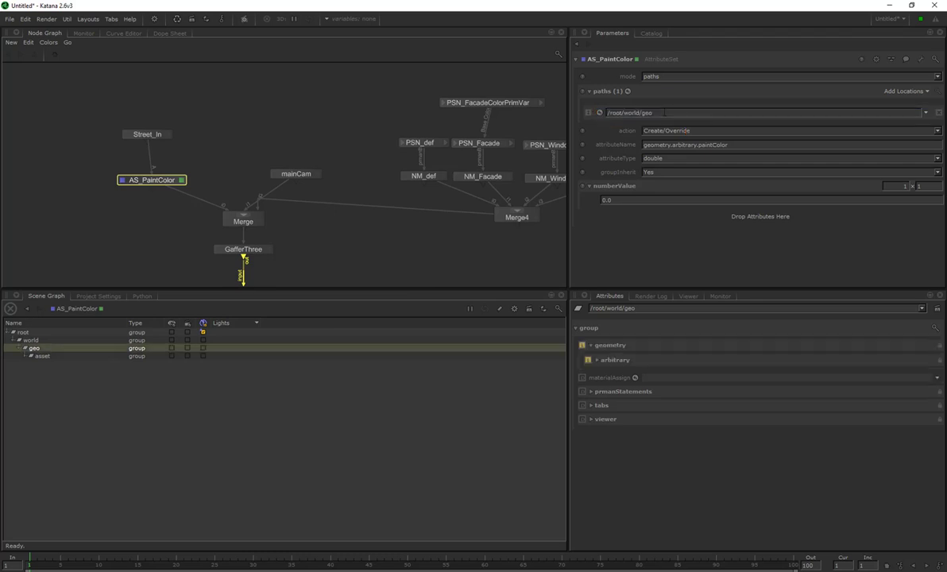
Examine the arbitrary paintColor attribute on geo and its inheritance on House_4 and House_4Shape.
{"action": "left_click", "coordinate": [598, 361]}
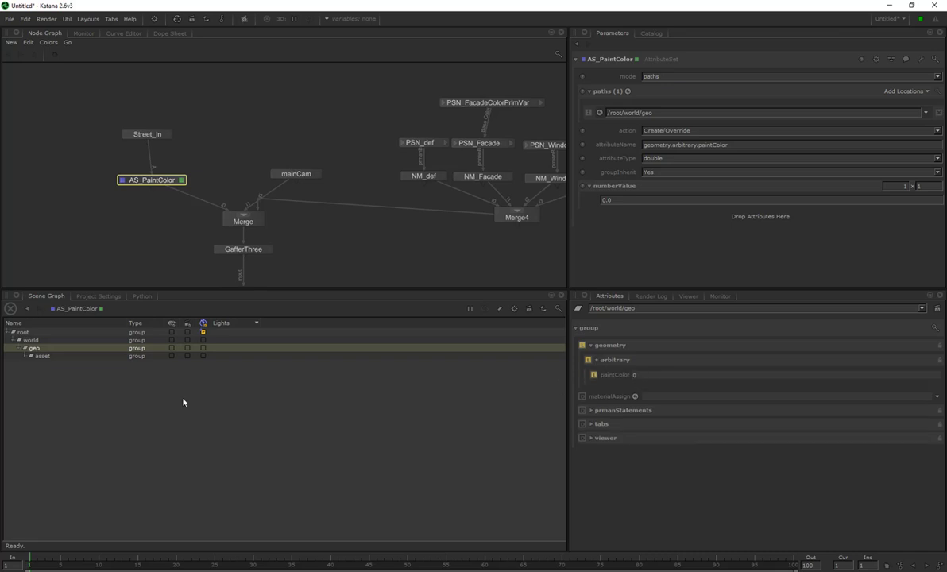
{"action": "left_click", "coordinate": [27, 356]}
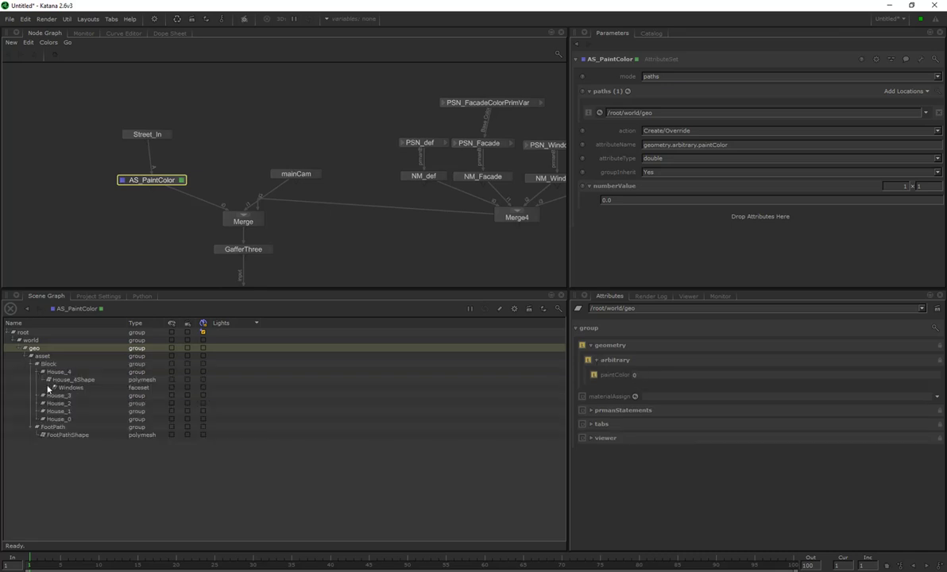
{"action": "left_click", "coordinate": [70, 380]}
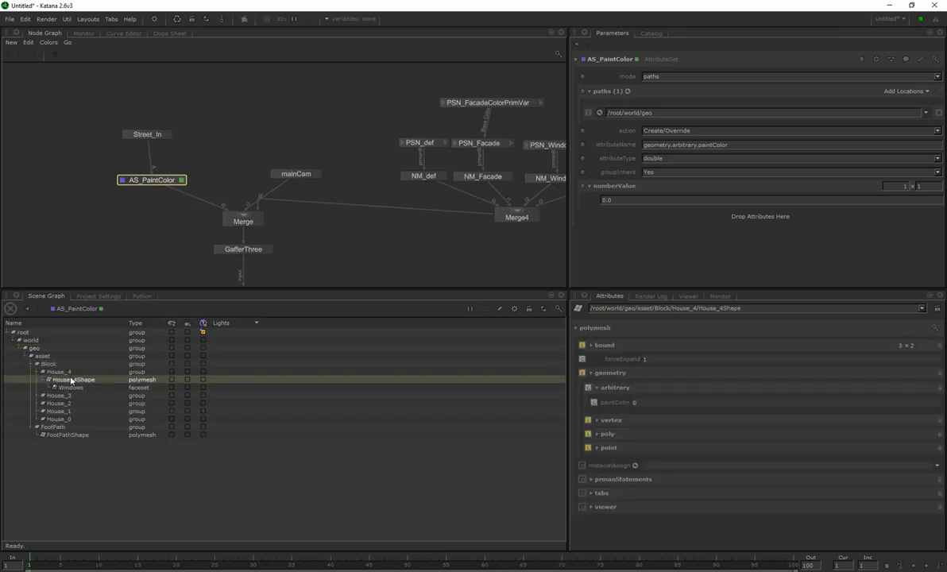
{"action": "left_click", "coordinate": [597, 386]}
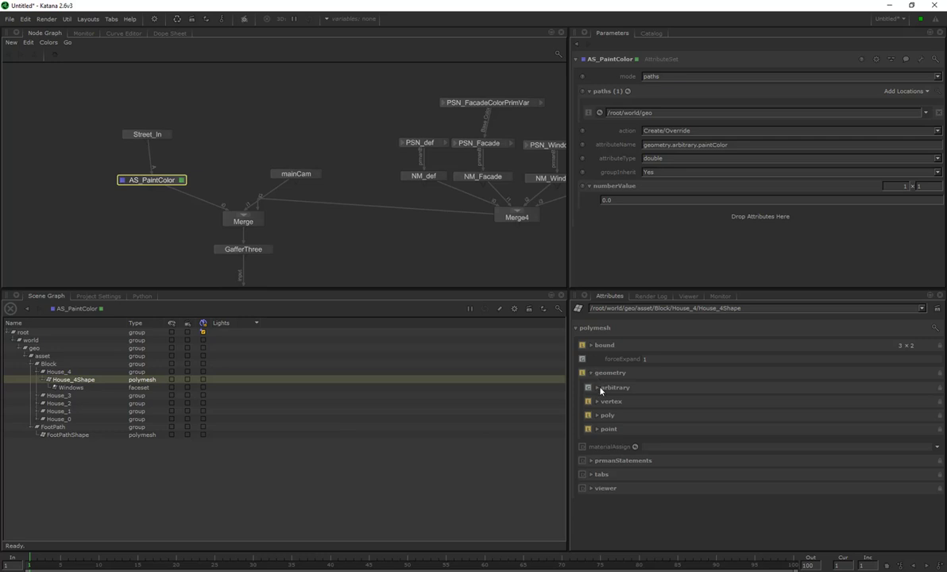
{"action": "left_click", "coordinate": [597, 388]}
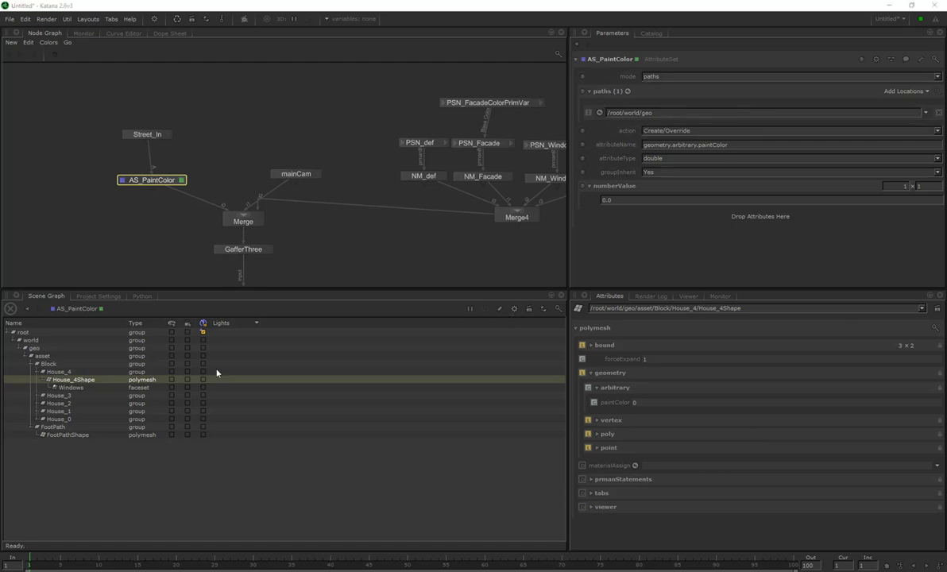
{"action": "left_click", "coordinate": [58, 371]}
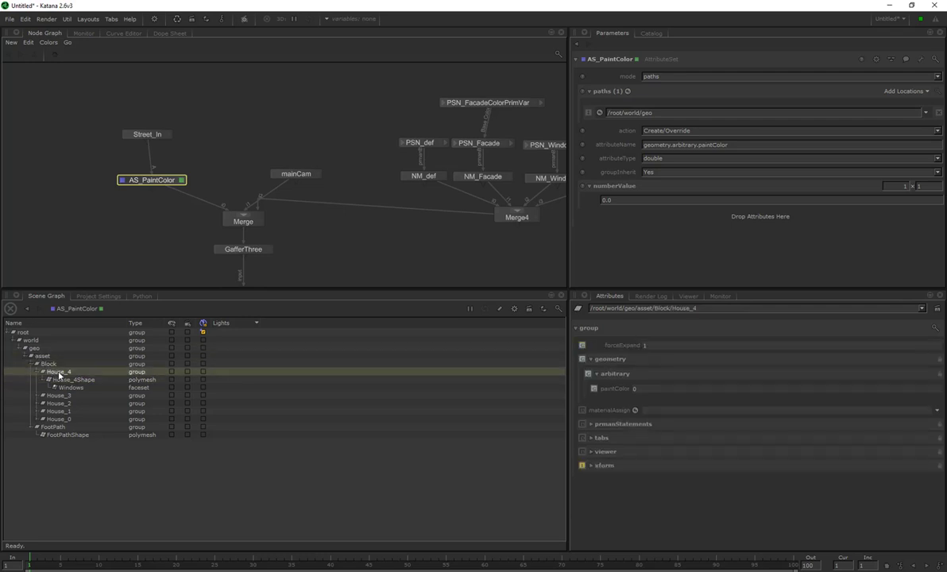
{"action": "left_click", "coordinate": [74, 380]}
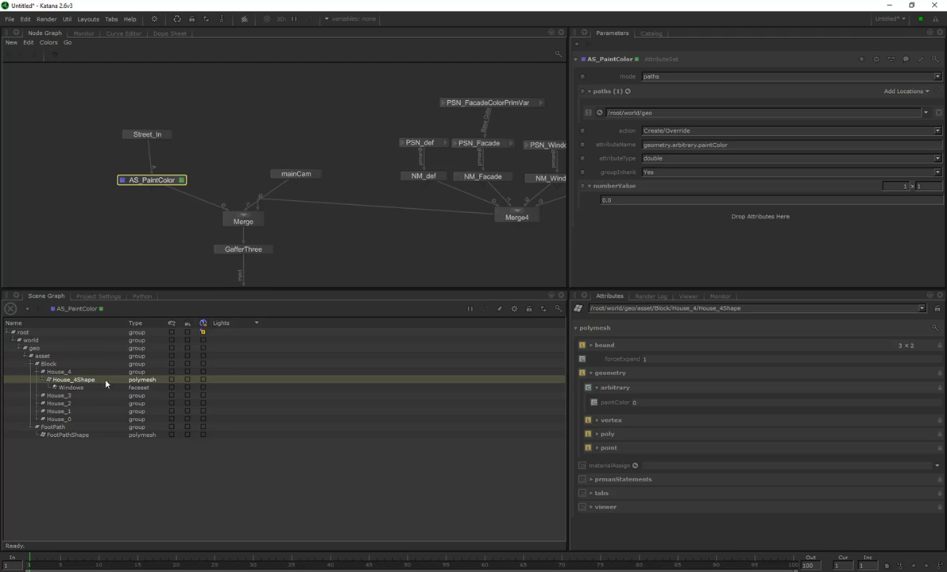
Switch AS_PaintColor to CEL mode and add a custom statement containing the path /root/world/geo/asset/Block.
{"action": "left_click", "coordinate": [936, 77]}
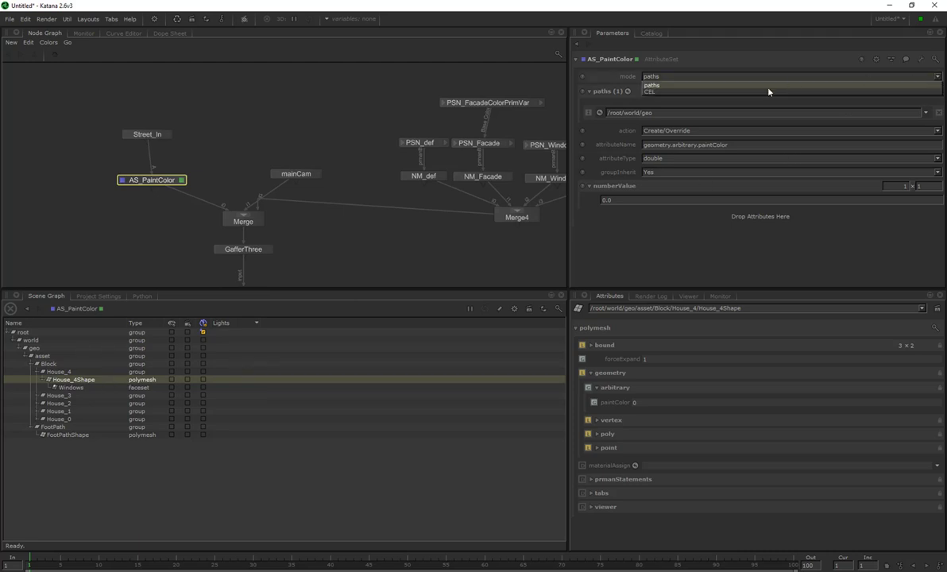
{"action": "left_click", "coordinate": [761, 92]}
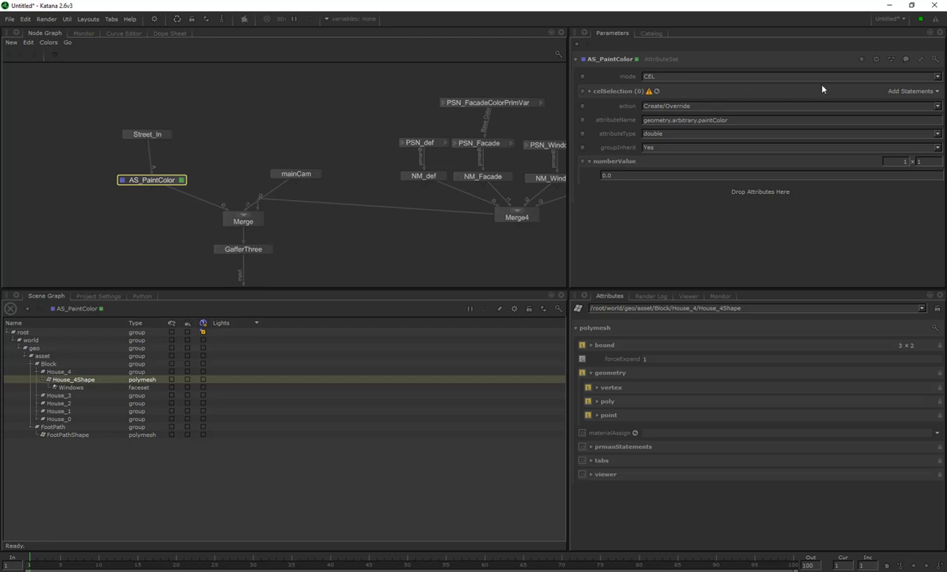
{"action": "left_click", "coordinate": [600, 93]}
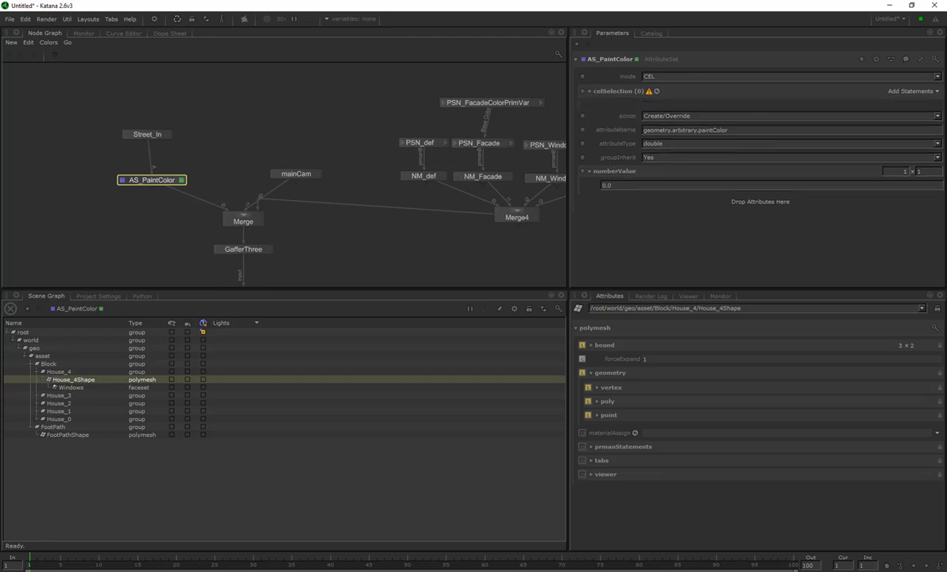
{"action": "left_click", "coordinate": [44, 363]}
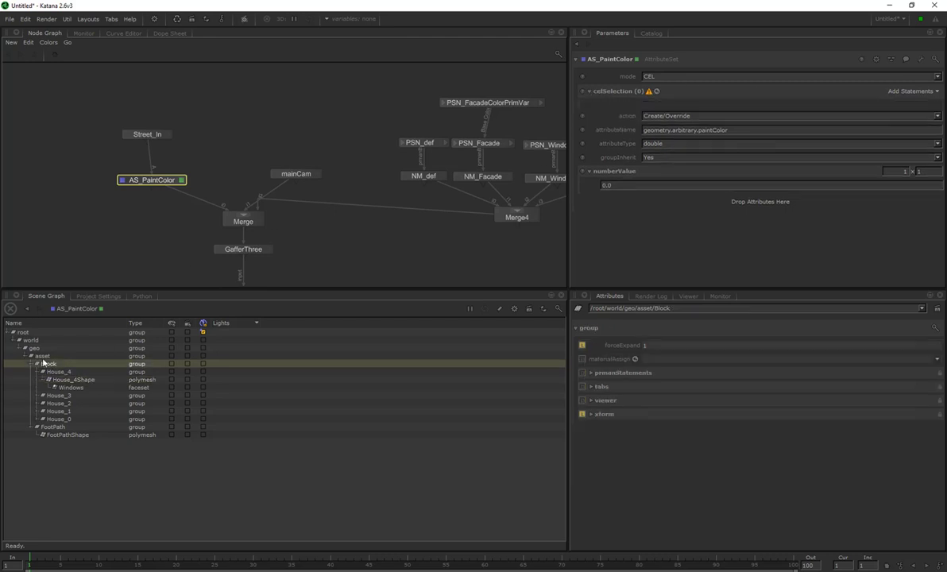
{"action": "left_click_drag", "start_coordinate": [46, 365], "coordinate": [74, 372]}
{"action": "left_click", "coordinate": [913, 91]}
{"action": "left_click", "coordinate": [816, 114]}
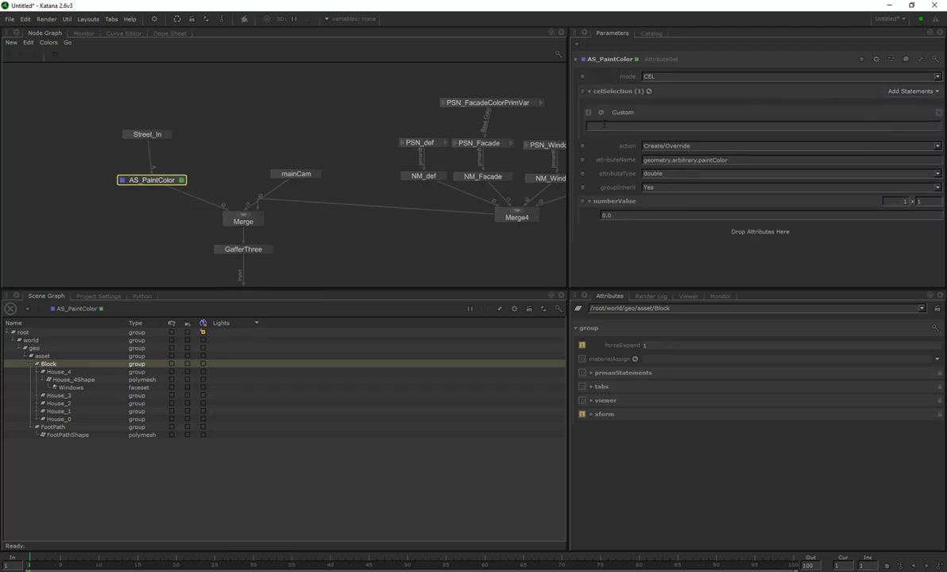
{"action": "mouse_move", "coordinate": [57, 363]}
{"action": "left_mouse_down"}
{"action": "mouse_move", "coordinate": [659, 154]}
{"action": "mouse_move", "coordinate": [659, 127]}
{"action": "left_mouse_up"}
{"action": "type", "text": "//*"}
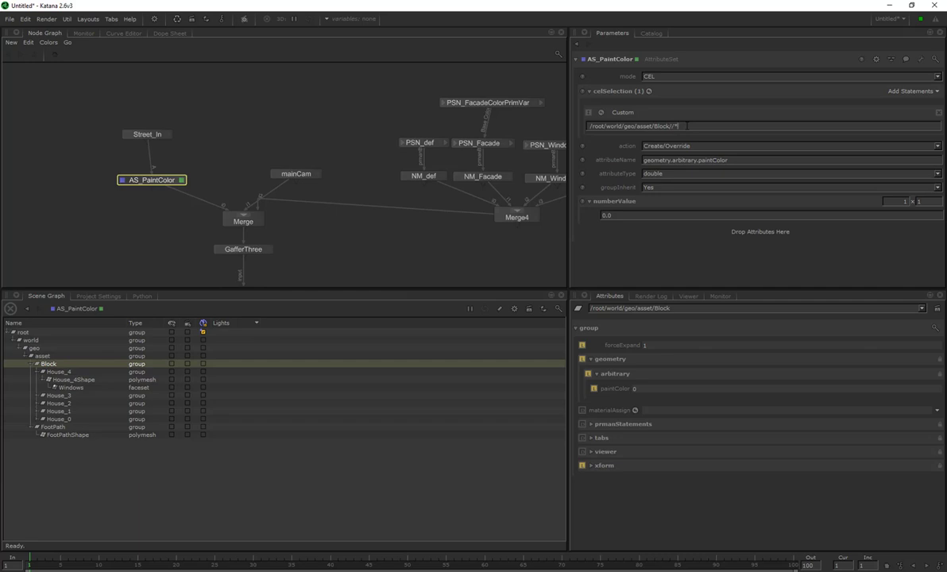
{"action": "type", "text": "House"}
{"action": "type", "text": "*("}
{"action": "type", "text": "@"}
{"action": "type", "text": "ty"}
{"action": "type", "text": "pe"}
{"action": "type", "text": "="}
{"action": "type", "text": "\"poly"}
{"action": "type", "text": "mesh\"}"}
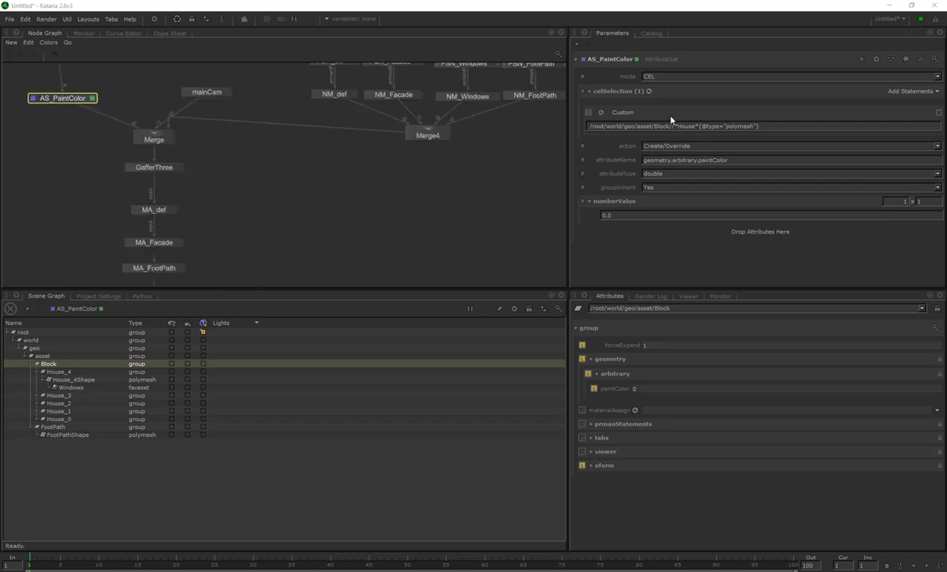
{"action": "left_click", "coordinate": [735, 126]}
{"action": "key", "text": "Left"}
{"action": "key", "text": "Left"}
{"action": "key", "text": "Left"}
{"action": "key", "text": "Left"}
{"action": "type", "text": "="}
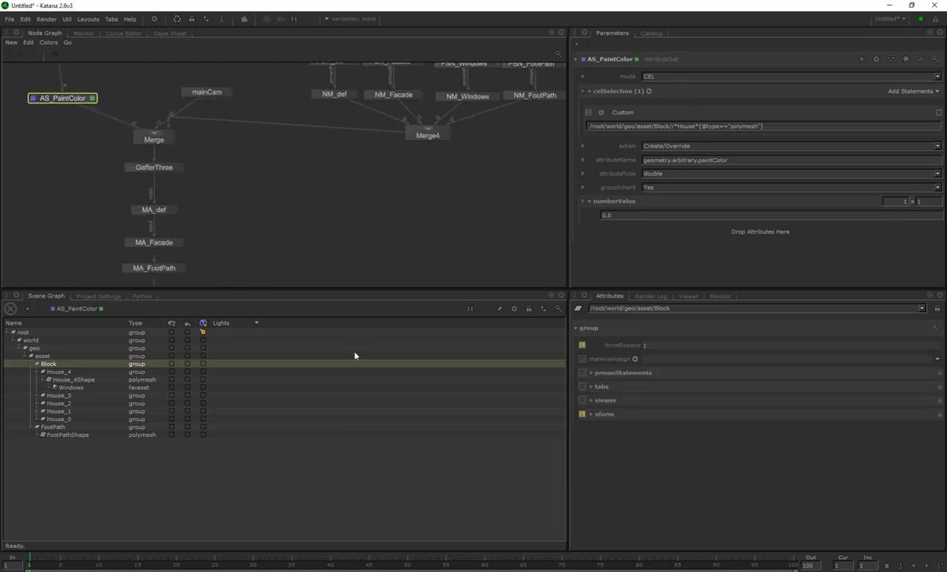
Compare the attributes of House_4, House_4Shape and its Windows faceset to check where paintColor is set or inherited.
{"action": "left_click", "coordinate": [51, 371]}
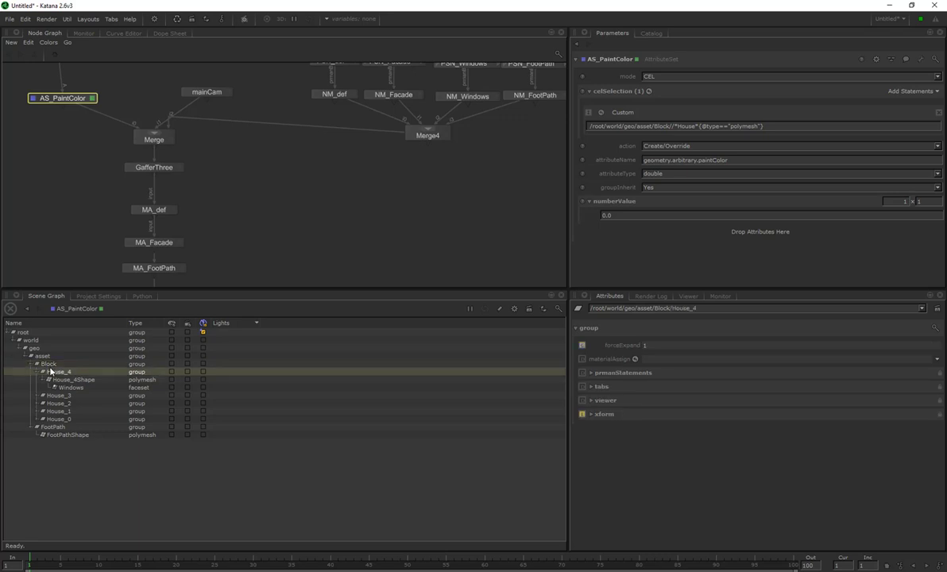
{"action": "left_click", "coordinate": [62, 379]}
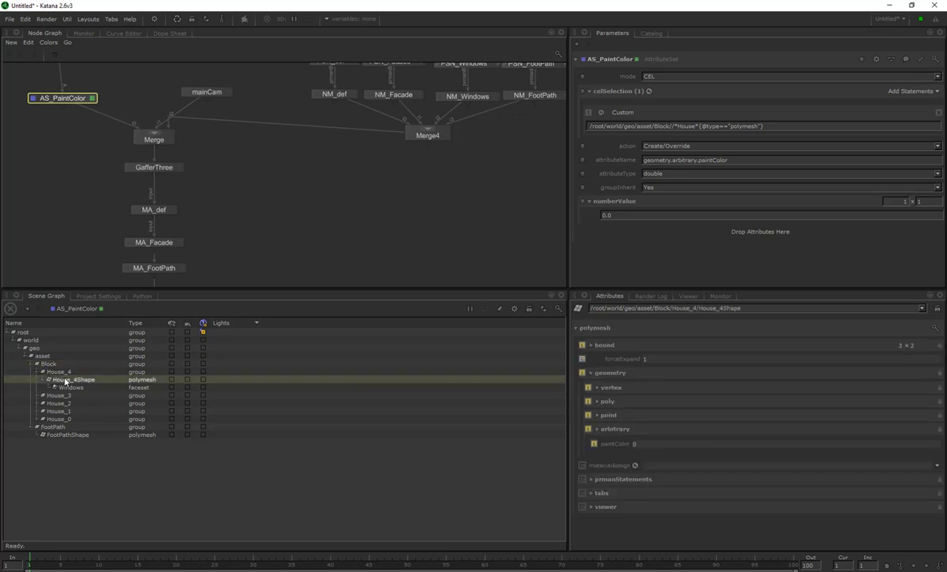
{"action": "left_click", "coordinate": [77, 388]}
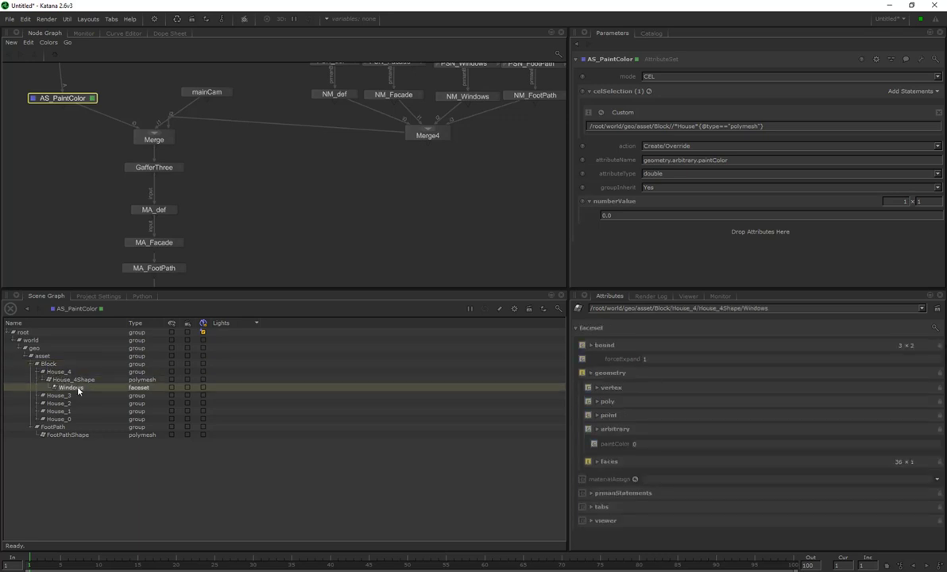
{"action": "left_click", "coordinate": [76, 381]}
{"action": "left_click", "coordinate": [75, 387]}
{"action": "left_click", "coordinate": [79, 382]}
{"action": "left_click", "coordinate": [79, 387]}
{"action": "left_click", "coordinate": [78, 382]}
{"action": "left_click", "coordinate": [81, 387]}
{"action": "left_click", "coordinate": [74, 382]}
{"action": "left_click", "coordinate": [68, 374]}
{"action": "left_click", "coordinate": [75, 380]}
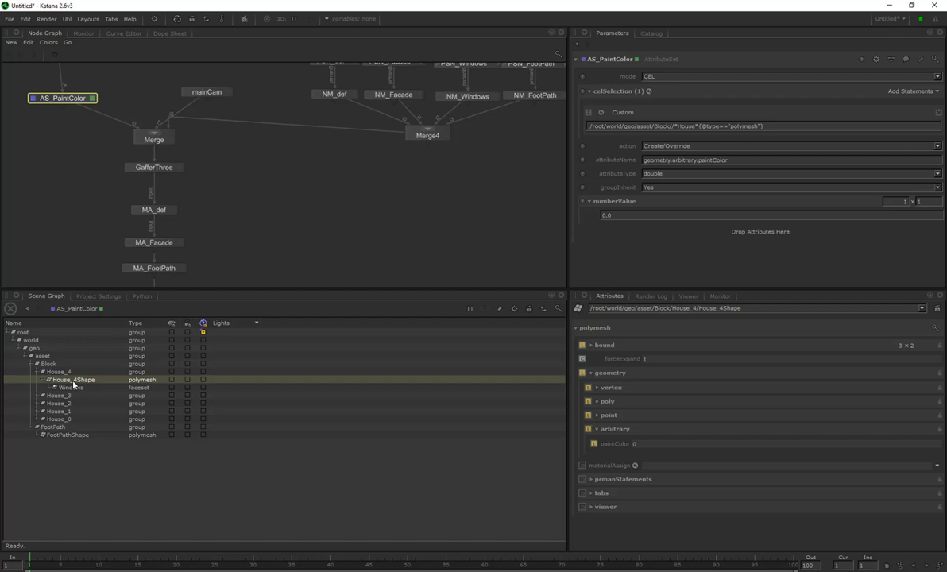
{"action": "left_click", "coordinate": [62, 372]}
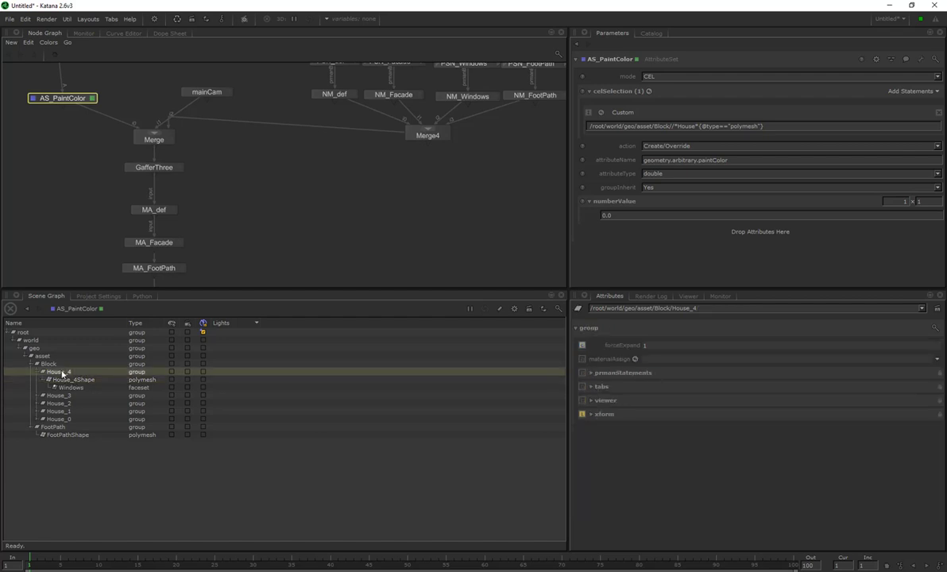
{"action": "left_click", "coordinate": [72, 379]}
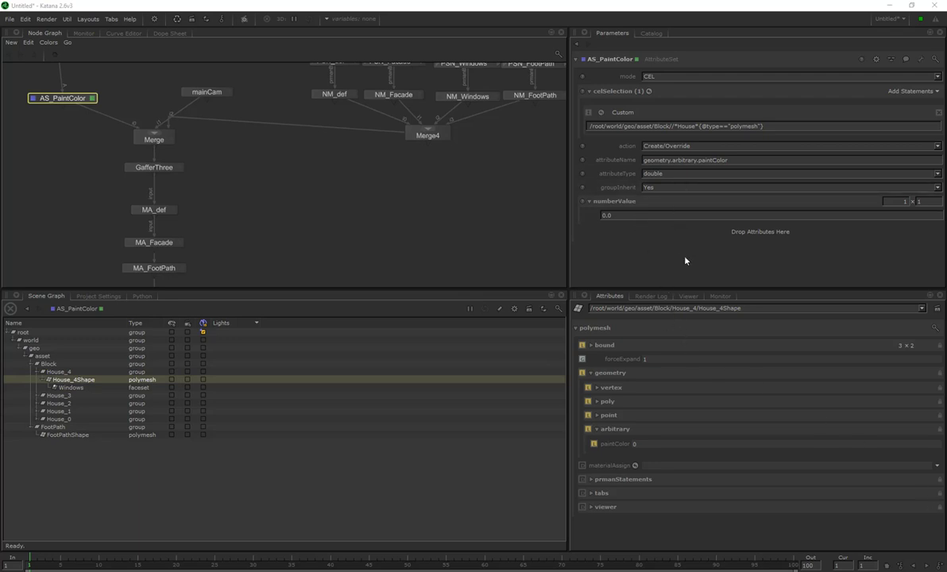
Set the attribute type of paintColor to group and expand its group value.
{"action": "left_click", "coordinate": [669, 175]}
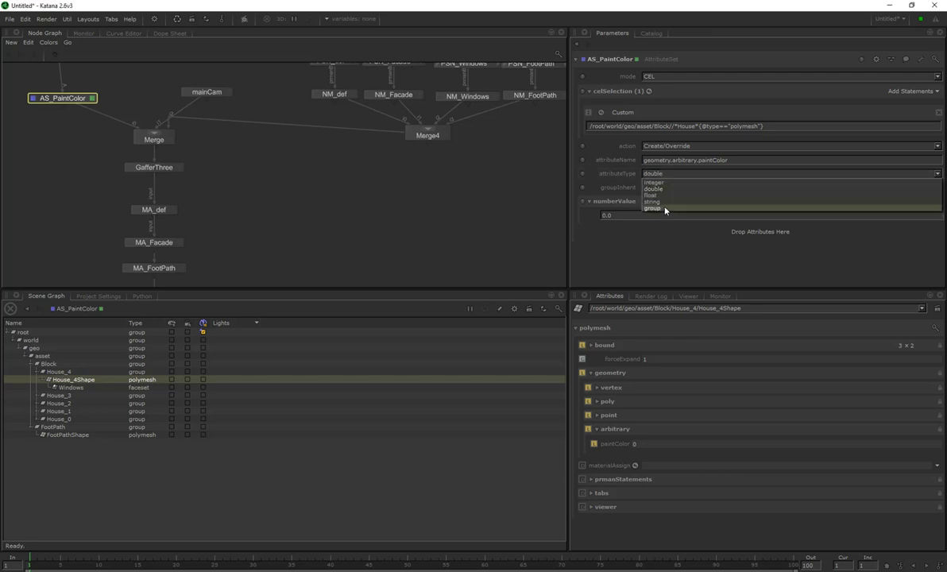
{"action": "left_click", "coordinate": [663, 189]}
{"action": "left_click", "coordinate": [667, 175]}
{"action": "left_click", "coordinate": [653, 210]}
{"action": "left_click", "coordinate": [589, 216]}
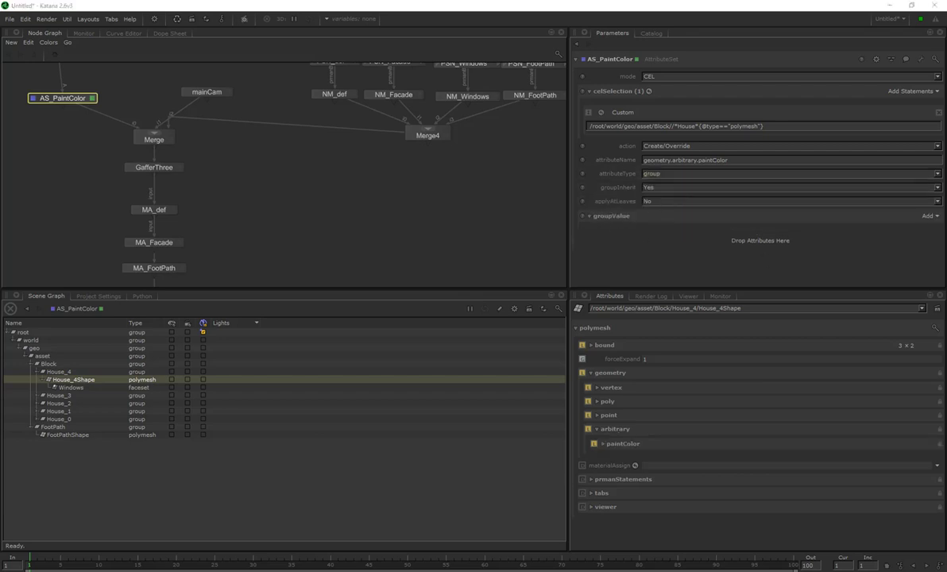
Add a string parameter to the paintColor group value and enter scope as its text.
{"action": "left_click", "coordinate": [927, 215]}
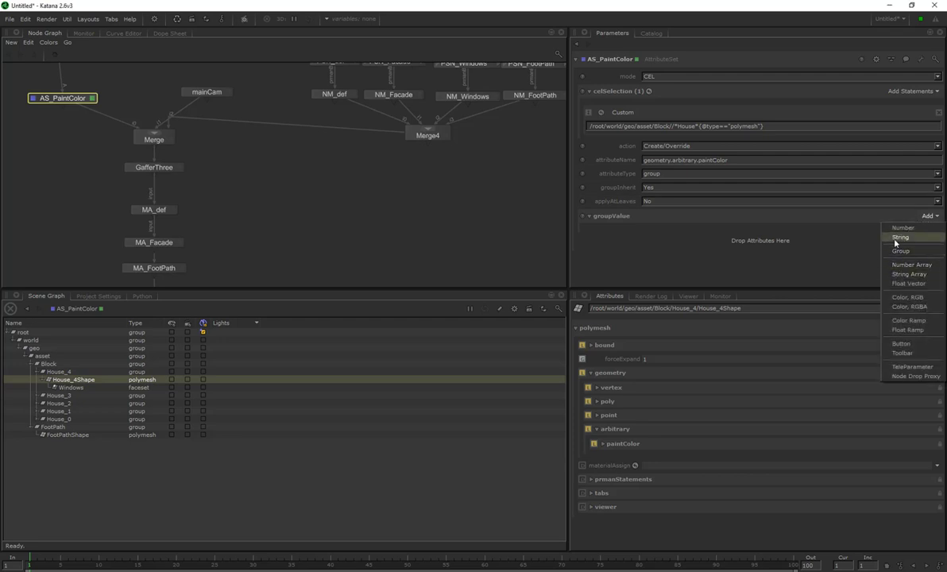
{"action": "left_click", "coordinate": [899, 237]}
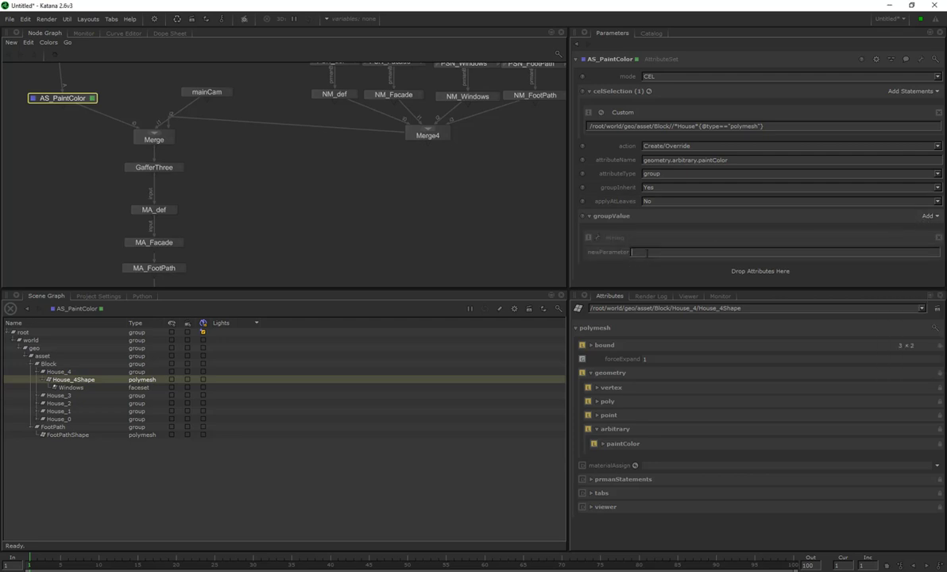
{"action": "type", "text": "scope"}
Rename the new string parameter to scope and set its value to primitive.
{"action": "right_click", "coordinate": [603, 254]}
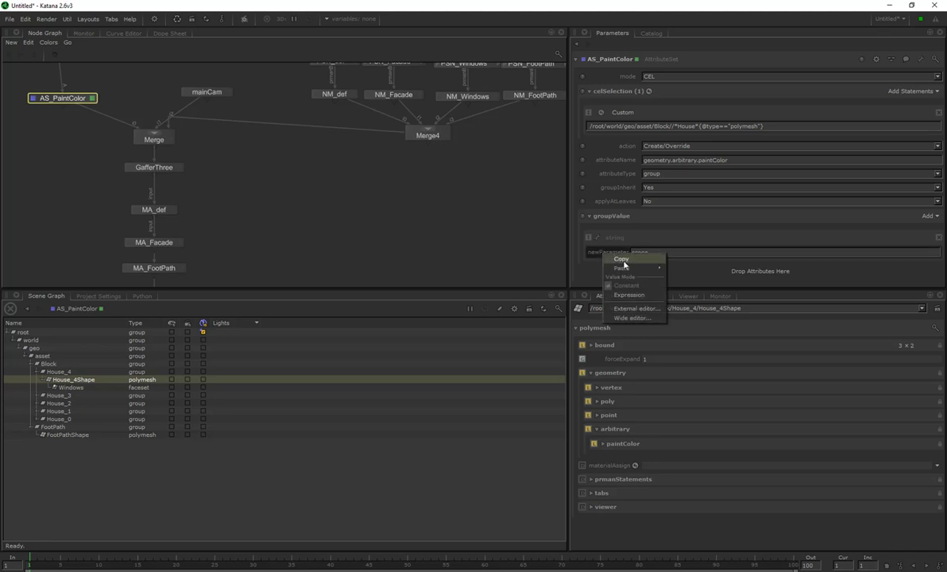
{"action": "left_click", "coordinate": [600, 250]}
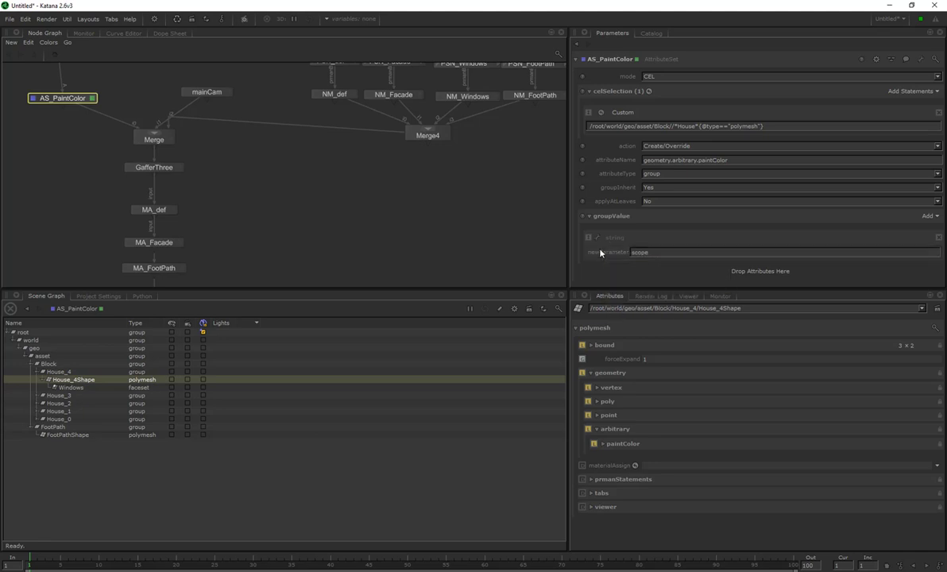
{"action": "right_click", "coordinate": [611, 239]}
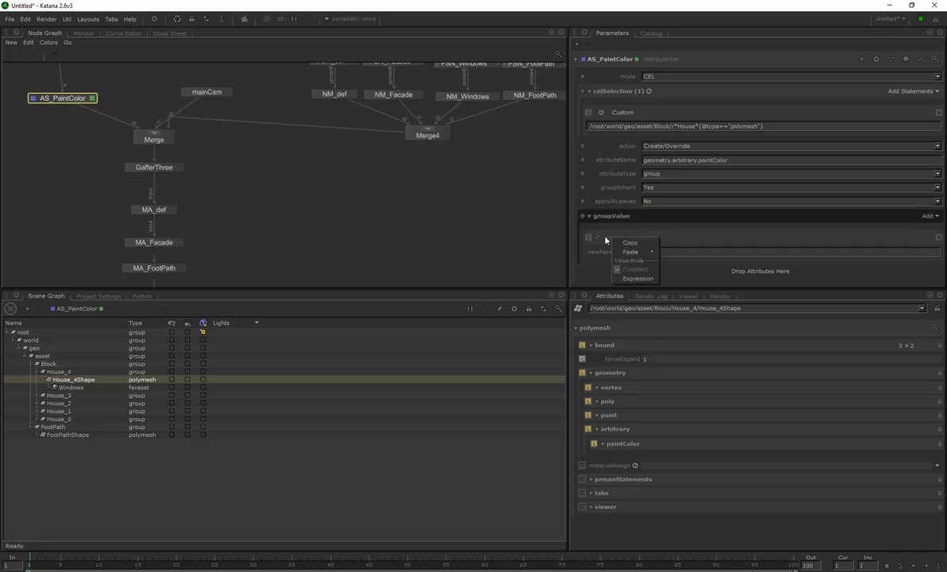
{"action": "mouse_move", "coordinate": [640, 253]}
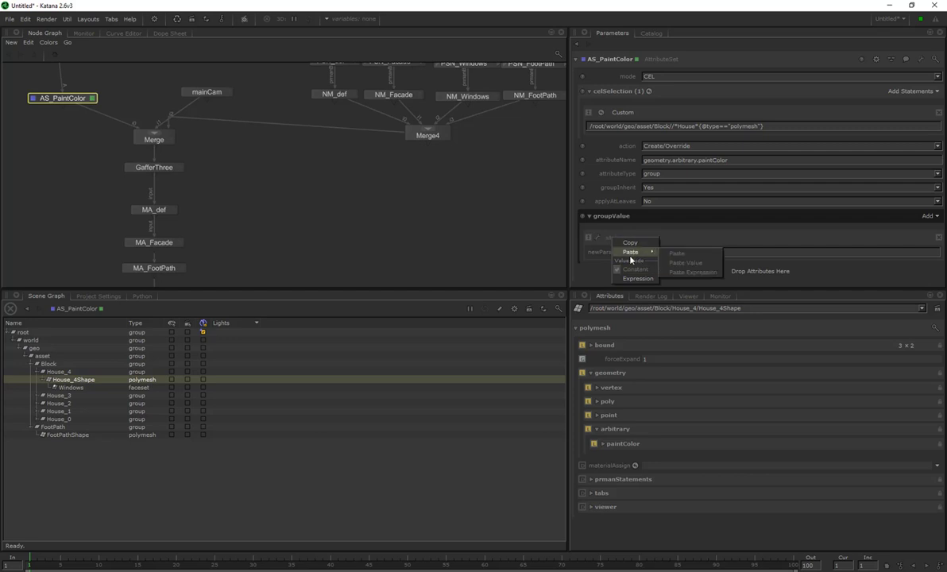
{"action": "left_click", "coordinate": [590, 239]}
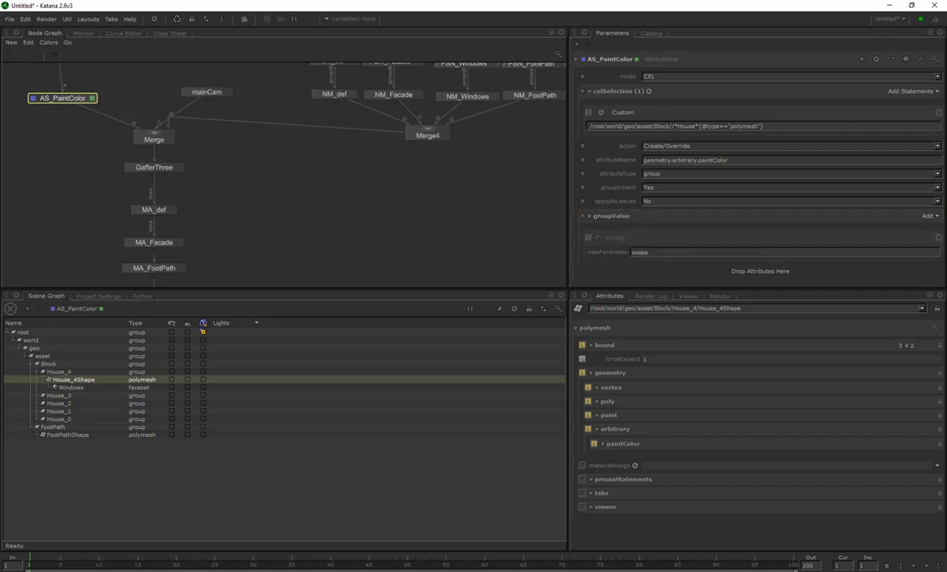
{"action": "right_click", "coordinate": [598, 243]}
{"action": "left_click", "coordinate": [635, 250]}
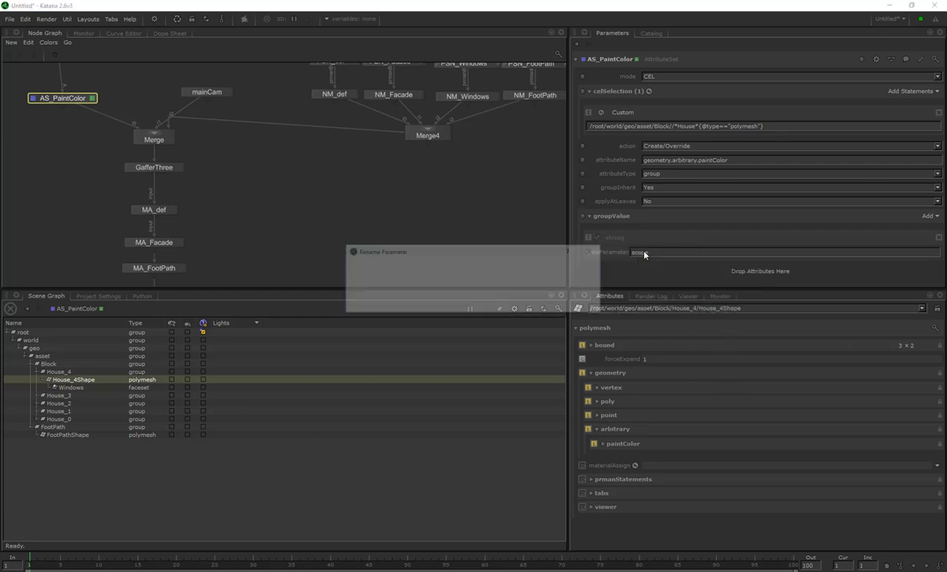
{"action": "type", "text": "scope"}
{"action": "key", "text": "Return"}
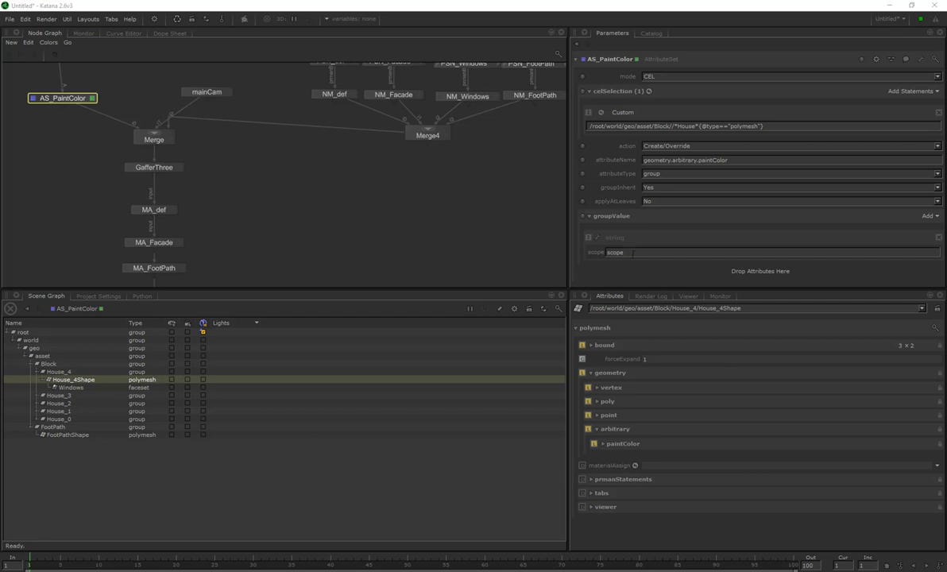
{"action": "type", "text": "primitive"}
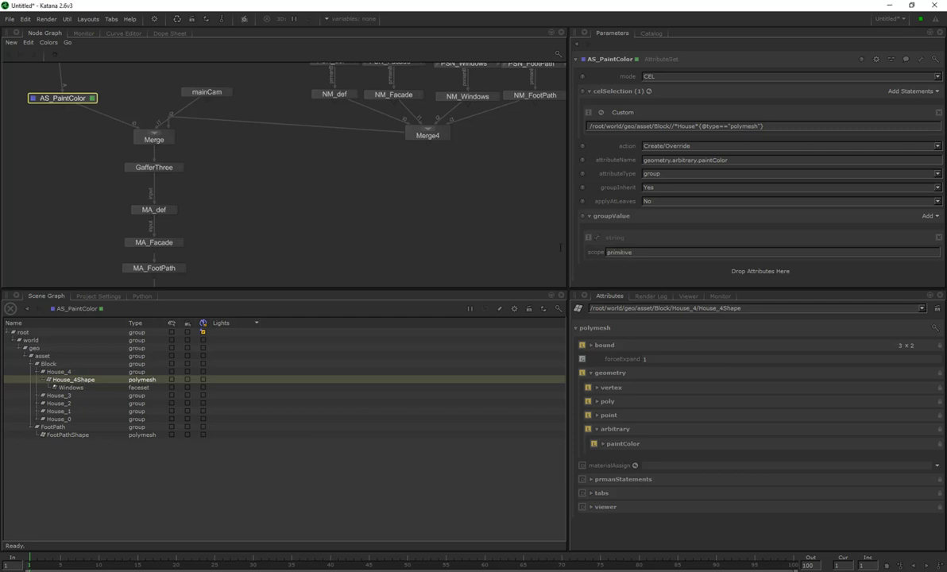
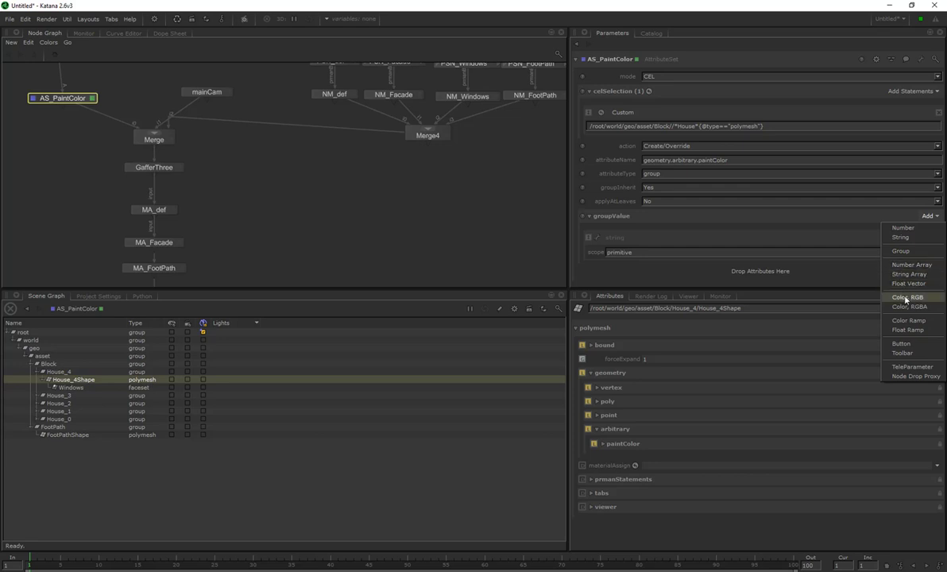
Add an RGB color parameter to the group value and rename it value.
{"action": "left_click", "coordinate": [906, 299]}
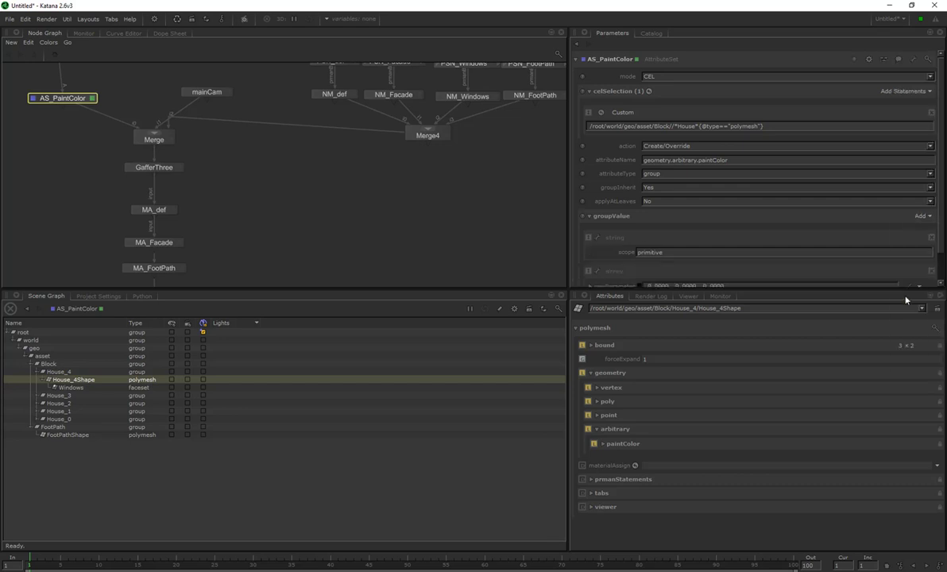
{"action": "scroll", "coordinate": [654, 248], "scroll_direction": "down", "scroll_amount": 1}
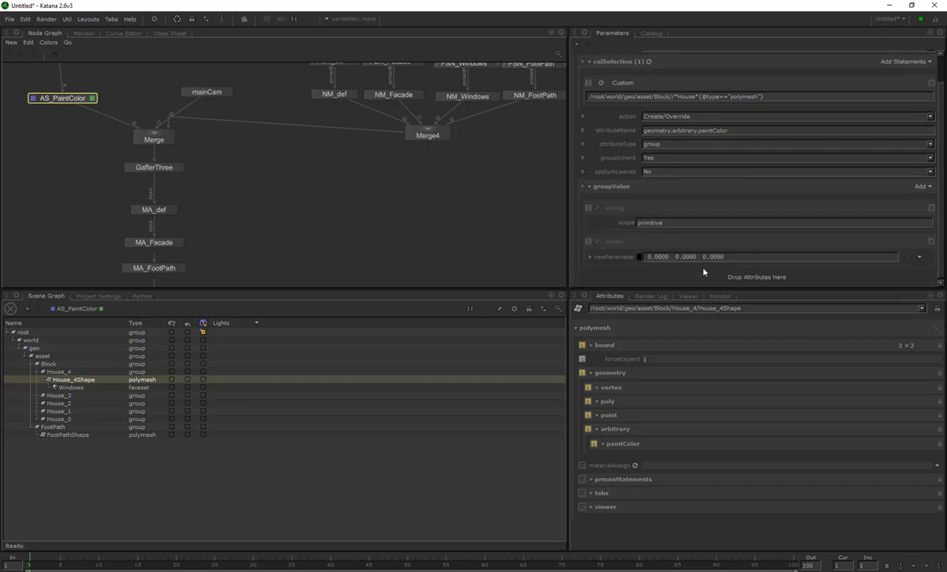
{"action": "right_click", "coordinate": [602, 248]}
{"action": "left_click", "coordinate": [635, 253]}
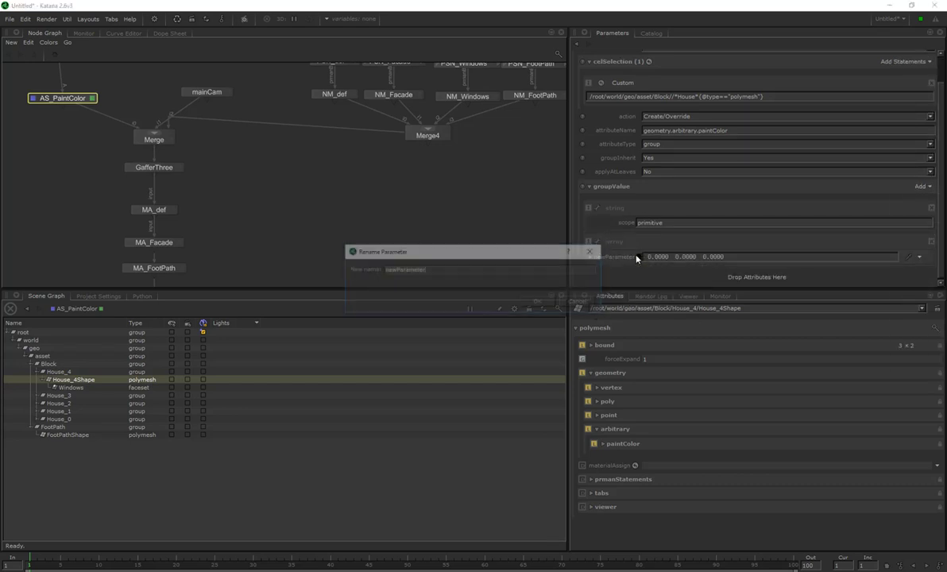
{"action": "type", "text": "value"}
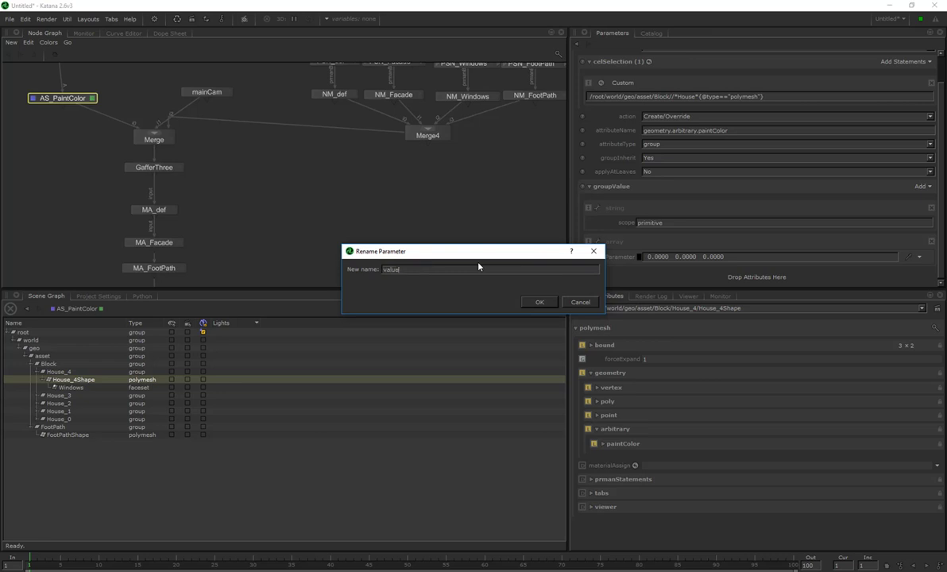
{"action": "key", "text": "Return"}
Set the value color to a strong yellow of about 0.7651, 0.7350, 0.0003.
{"action": "left_click", "coordinate": [613, 257]}
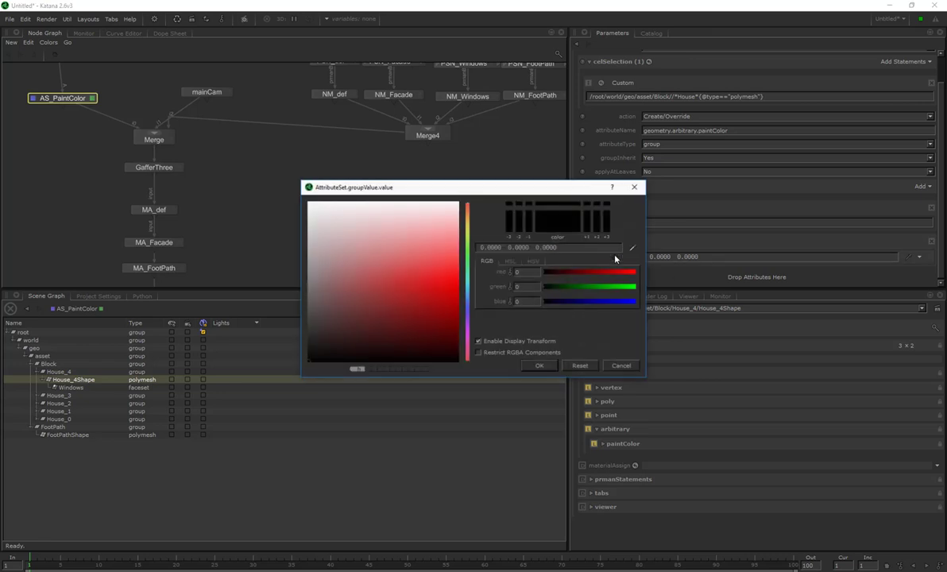
{"action": "left_click_drag", "start_coordinate": [575, 286], "coordinate": [632, 291]}
{"action": "left_click", "coordinate": [439, 293]}
{"action": "left_click_drag", "start_coordinate": [453, 279], "coordinate": [456, 290]}
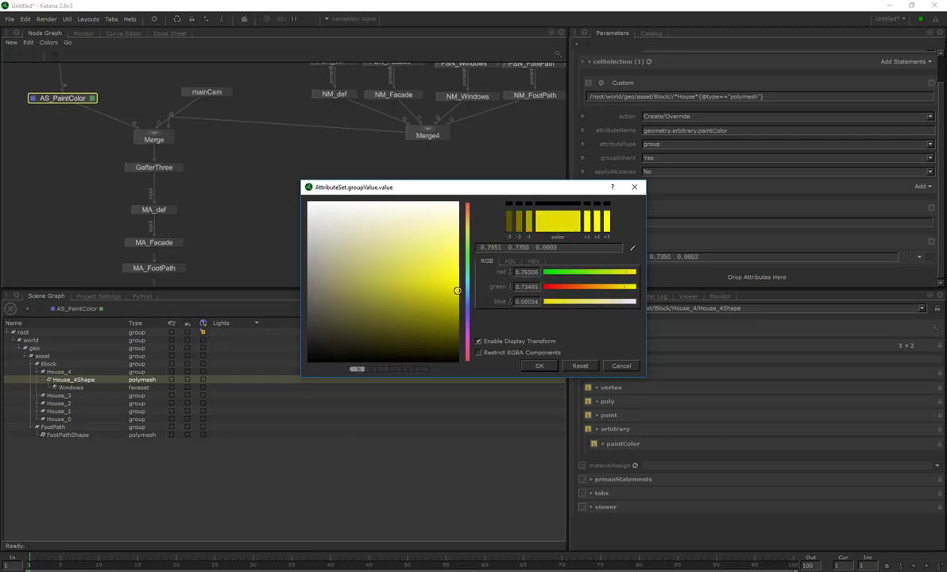
{"action": "left_click", "coordinate": [539, 367]}
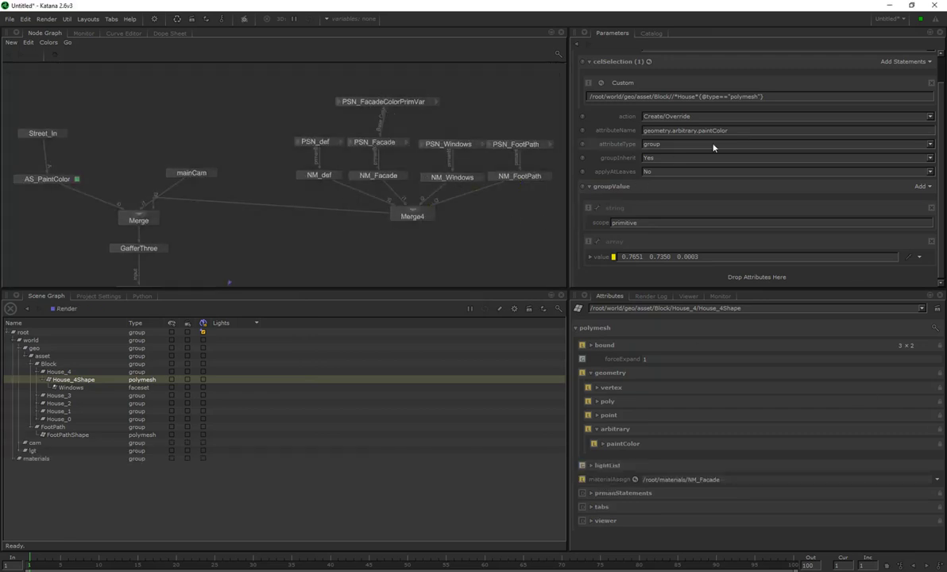
View the scene at AS_PaintColor and expand House_4Shape's paintColor attribute to check its scope and value.
{"action": "left_click_drag", "start_coordinate": [727, 130], "coordinate": [702, 130]}
{"action": "left_click", "coordinate": [37, 182]}
{"action": "key", "text": "v"}
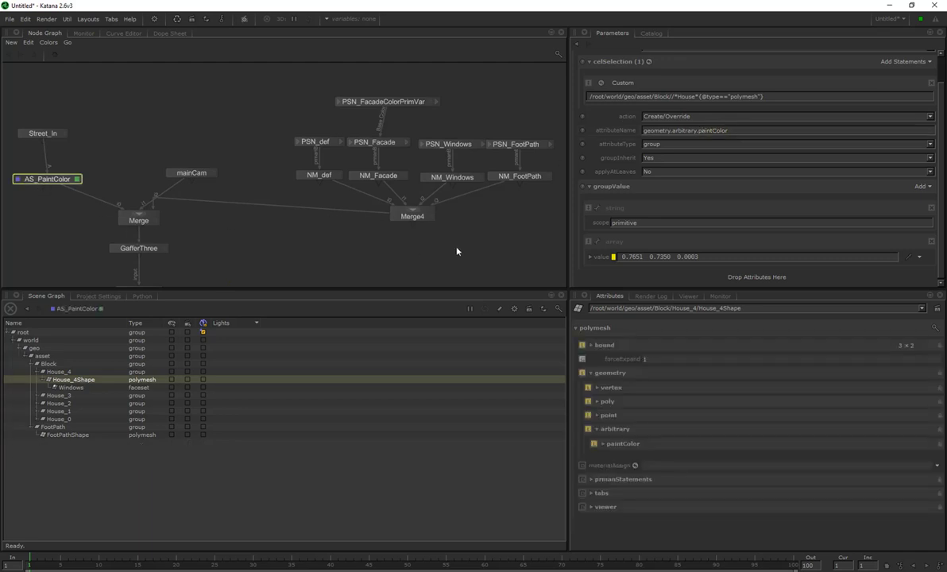
{"action": "left_click", "coordinate": [621, 444]}
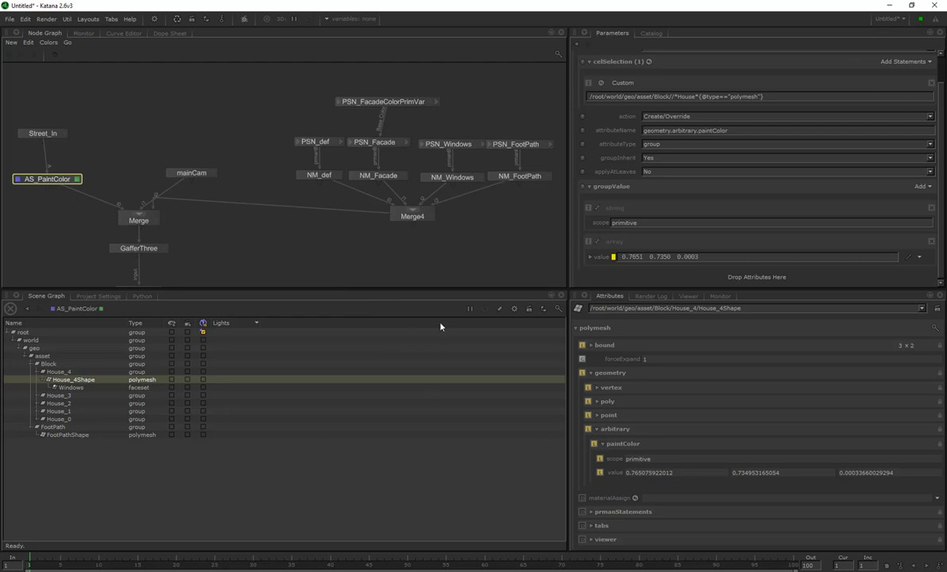
Review the variable name and type in PSN_FacadeColorPrimVar and the Base Color connection in PSN_Facade.
{"action": "left_click", "coordinate": [401, 106]}
{"action": "double_click", "coordinate": [401, 105]}
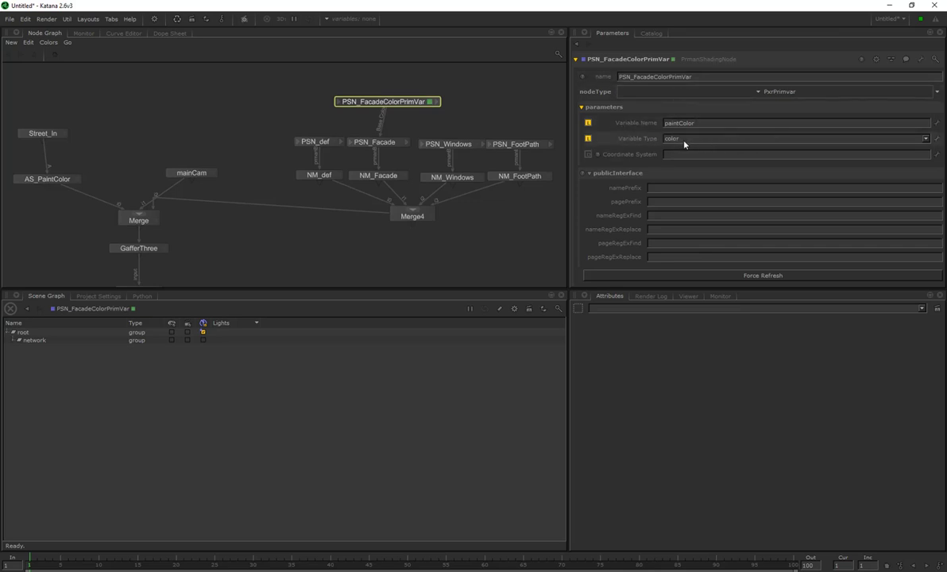
{"action": "left_click", "coordinate": [380, 142]}
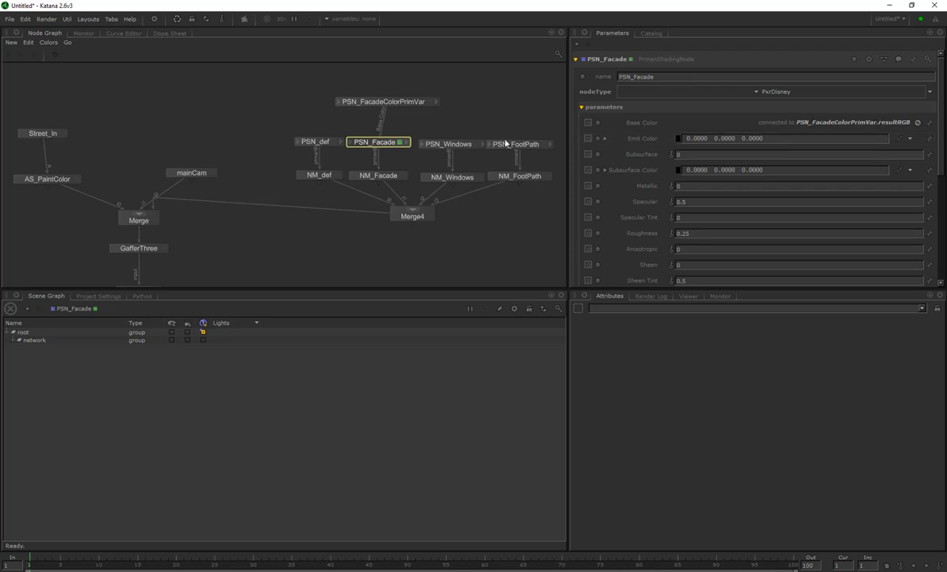
Change the paintColor value in AS_PaintColor to a pink of about 0.7651, 0.0206, 0.3260.
{"action": "middle_click_drag", "start_coordinate": [326, 242], "coordinate": [324, 203]}
{"action": "left_click", "coordinate": [54, 140]}
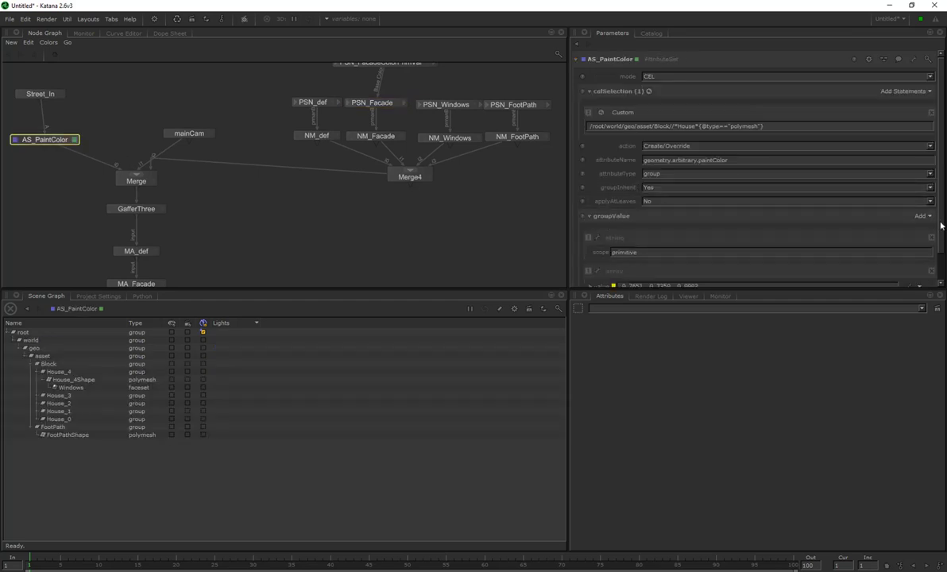
{"action": "scroll", "coordinate": [877, 211], "scroll_direction": "down", "scroll_amount": 2}
{"action": "left_click", "coordinate": [613, 256]}
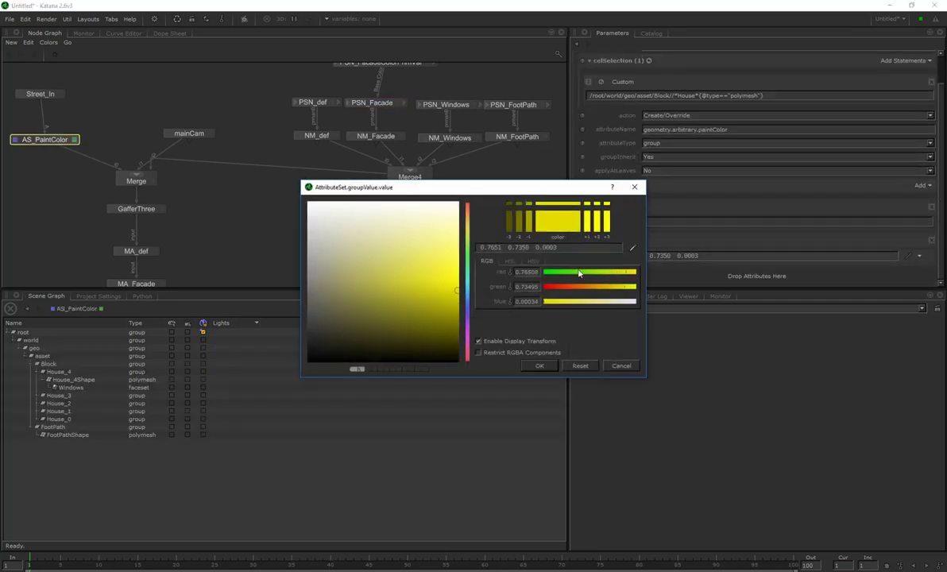
{"action": "left_click", "coordinate": [557, 286]}
{"action": "left_click", "coordinate": [600, 302]}
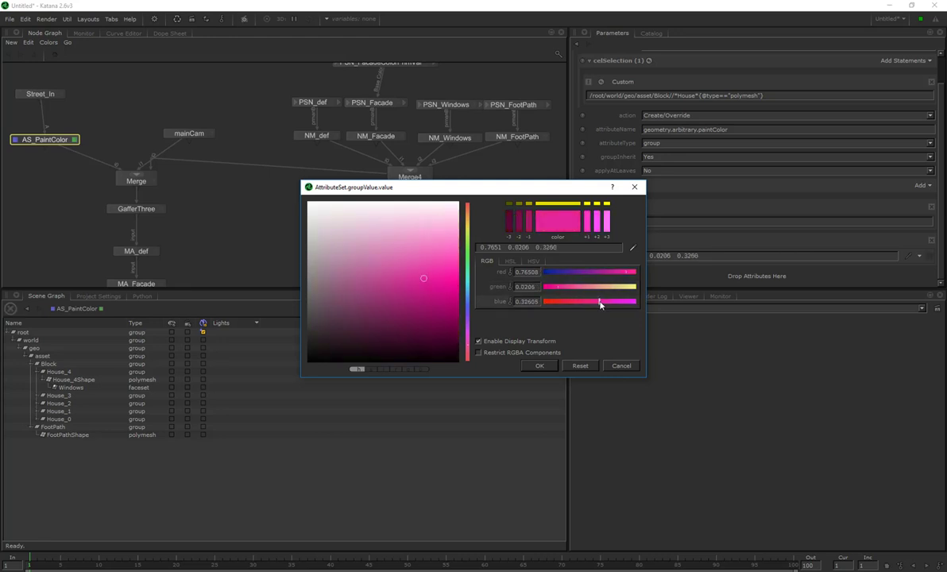
{"action": "left_click", "coordinate": [540, 365]}
Render the scene from the Render node and view the resulting image in the Monitor.
{"action": "middle_click_drag", "start_coordinate": [310, 254], "coordinate": [381, 126]}
{"action": "scroll", "coordinate": [376, 132], "scroll_direction": "up", "scroll_amount": 3}
{"action": "scroll", "coordinate": [187, 220], "scroll_direction": "down", "scroll_amount": 3}
{"action": "middle_click_drag", "start_coordinate": [194, 225], "coordinate": [293, 184]}
{"action": "middle_click_drag", "start_coordinate": [270, 243], "coordinate": [374, 185]}
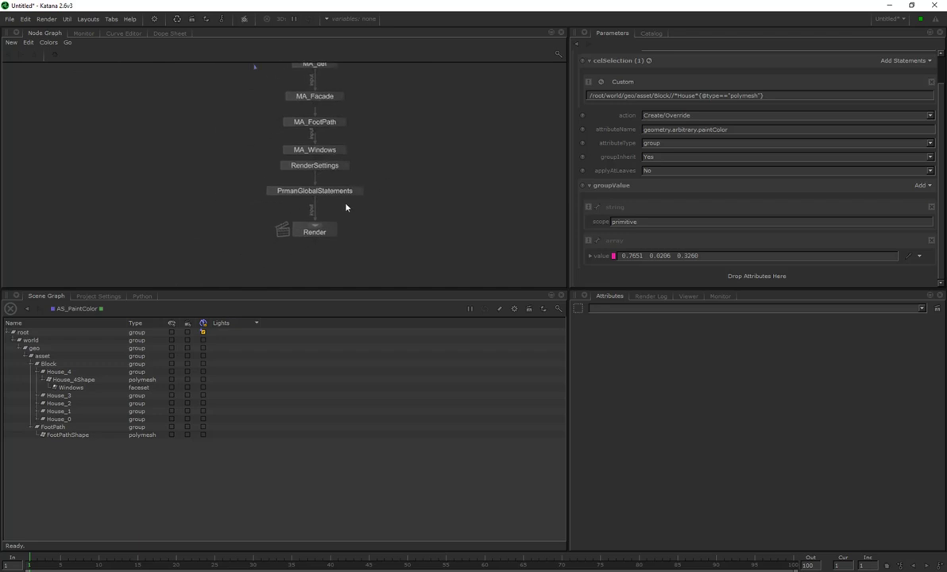
{"action": "right_click", "coordinate": [313, 236]}
{"action": "left_click", "coordinate": [296, 228]}
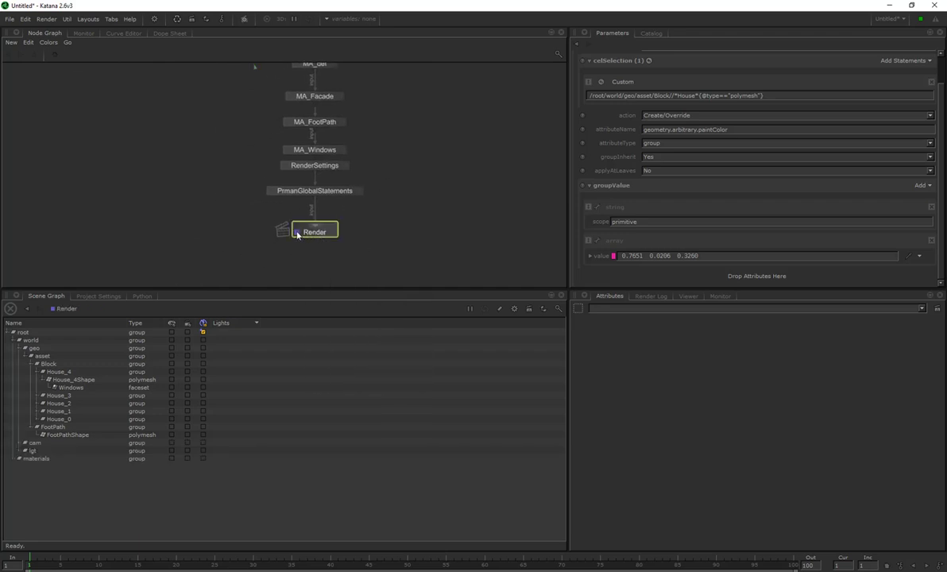
{"action": "left_click", "coordinate": [333, 247]}
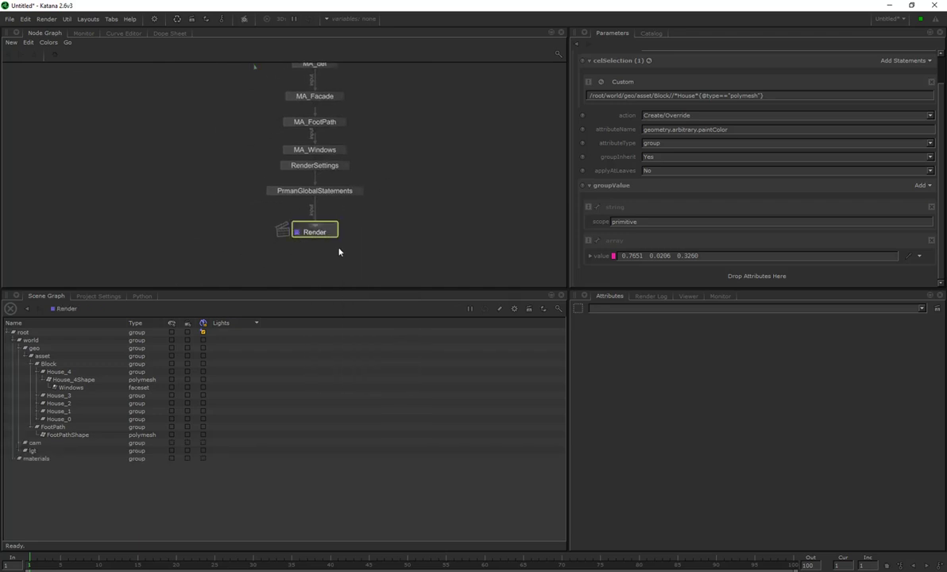
{"action": "left_click", "coordinate": [650, 34]}
{"action": "left_click", "coordinate": [720, 295]}
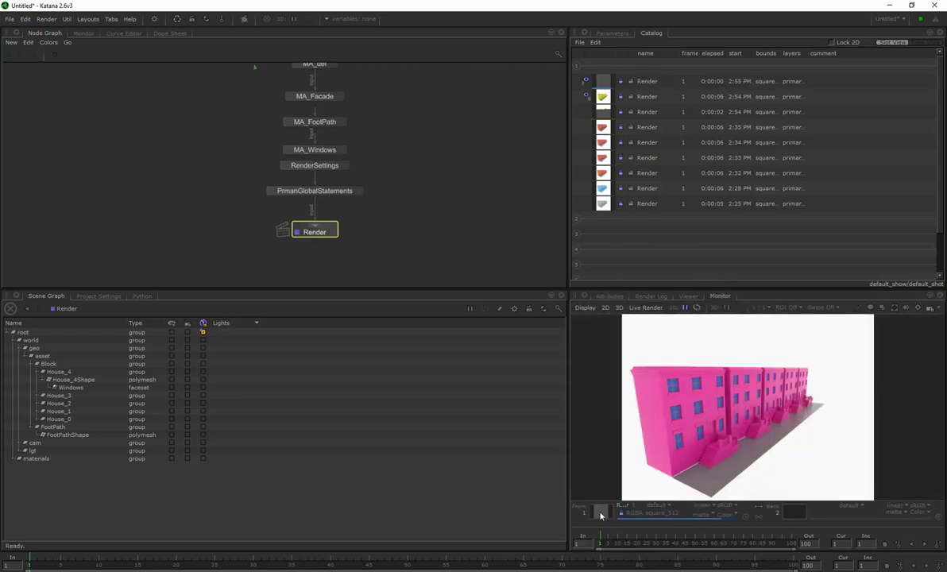
{"action": "scroll", "coordinate": [740, 391], "scroll_direction": "up", "scroll_amount": 2}
{"action": "scroll", "coordinate": [740, 392], "scroll_direction": "down", "scroll_amount": 2}
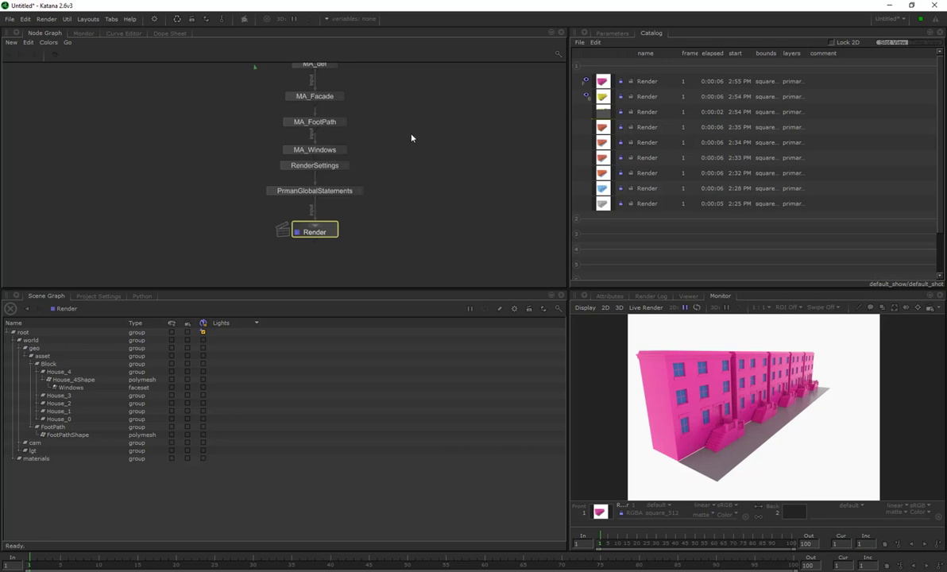
Return to the AS_PaintColor node and review its CEL statement and group value parameters beside the render.
{"action": "scroll", "coordinate": [408, 144], "scroll_direction": "down", "scroll_amount": 2}
{"action": "scroll", "coordinate": [429, 166], "scroll_direction": "up", "scroll_amount": 4}
{"action": "scroll", "coordinate": [448, 191], "scroll_direction": "down", "scroll_amount": 2}
{"action": "scroll", "coordinate": [468, 173], "scroll_direction": "down", "scroll_amount": 3}
{"action": "middle_click_drag", "start_coordinate": [488, 157], "coordinate": [386, 168]}
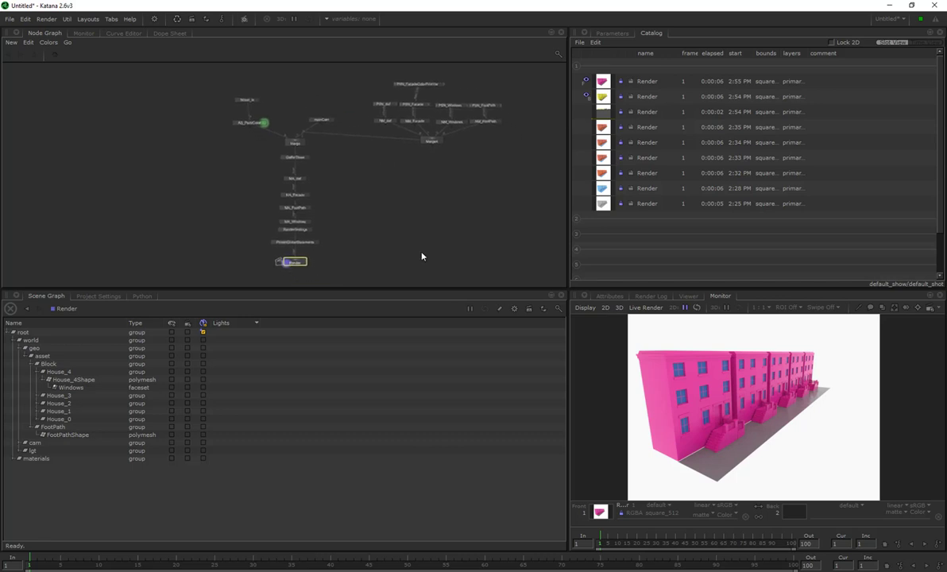
{"action": "left_click", "coordinate": [252, 123]}
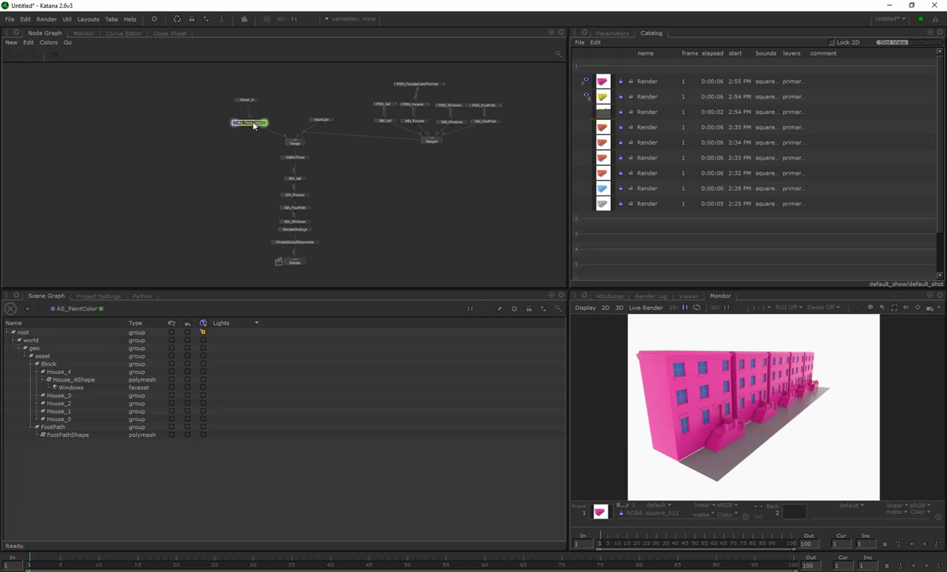
{"action": "scroll", "coordinate": [253, 126], "scroll_direction": "up", "scroll_amount": 5}
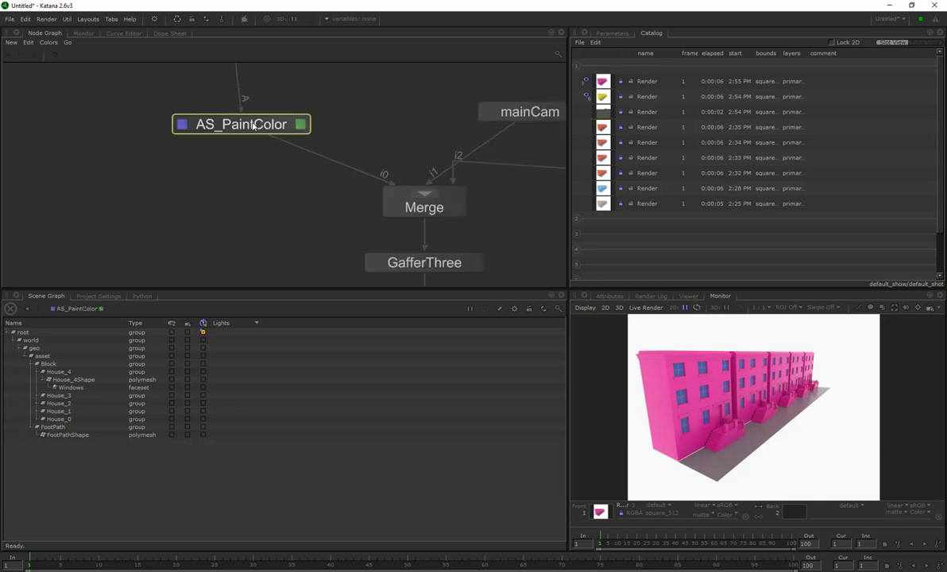
{"action": "left_click", "coordinate": [613, 34]}
{"action": "middle_click_drag", "start_coordinate": [404, 152], "coordinate": [321, 150]}
{"action": "scroll", "coordinate": [321, 150], "scroll_direction": "up", "scroll_amount": 3}
{"action": "scroll", "coordinate": [294, 142], "scroll_direction": "down", "scroll_amount": 3}
{"action": "scroll", "coordinate": [409, 146], "scroll_direction": "down", "scroll_amount": 3}
{"action": "middle_click_drag", "start_coordinate": [471, 157], "coordinate": [365, 164]}
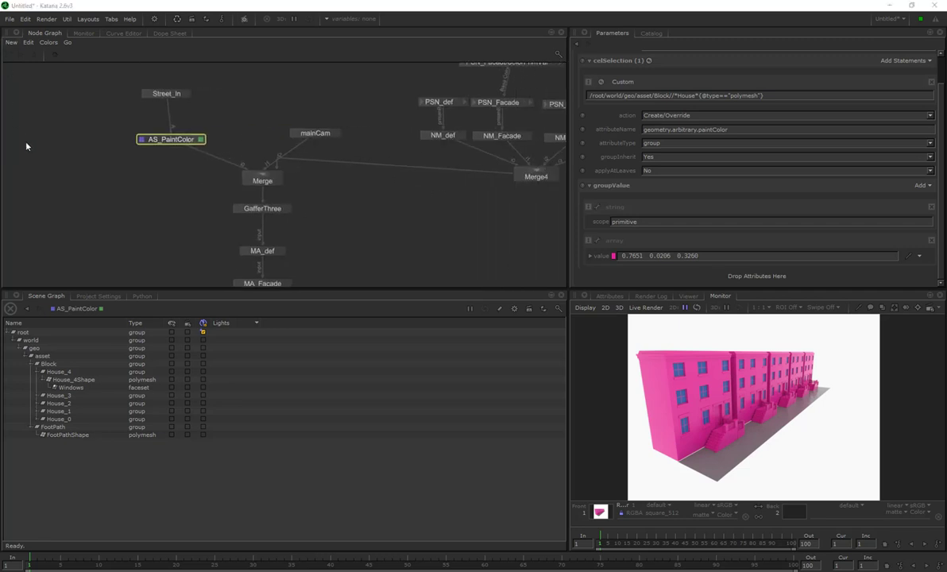
{"action": "left_click_drag", "start_coordinate": [172, 142], "coordinate": [163, 139]}
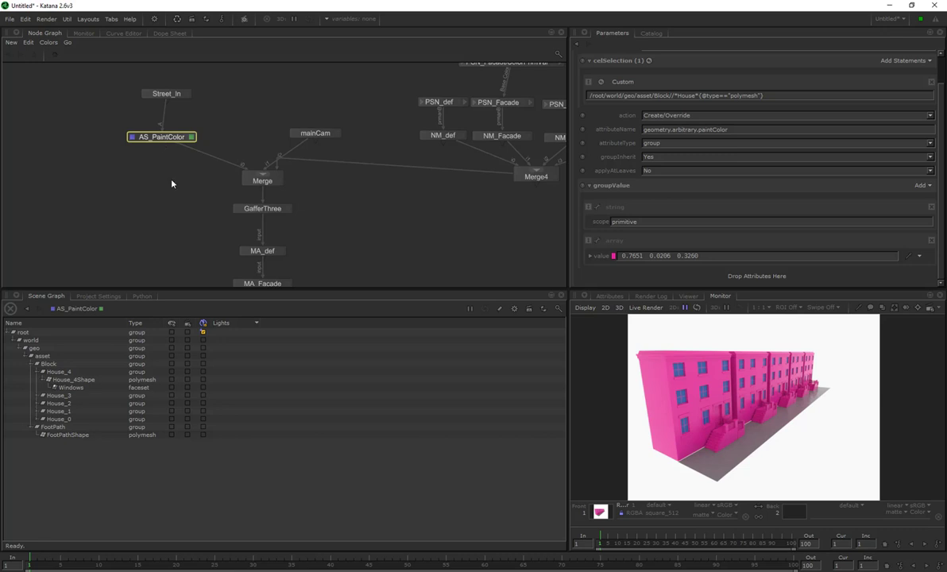
Create a GroupStack node below Street_In and move AS_PaintColor aside to make room for it.
{"action": "key", "text": "Tab"}
{"action": "type", "text": "group"}
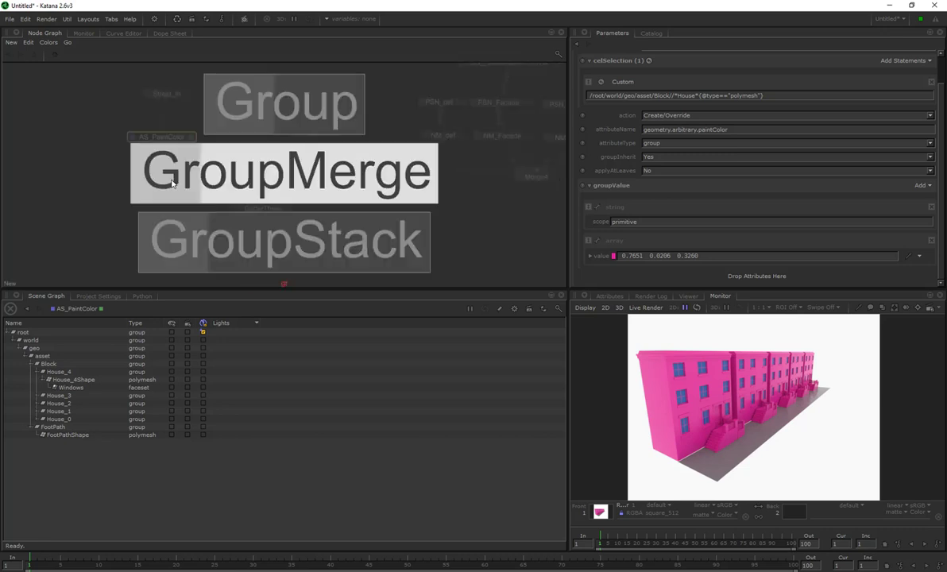
{"action": "key", "text": "Down"}
{"action": "key", "text": "Return"}
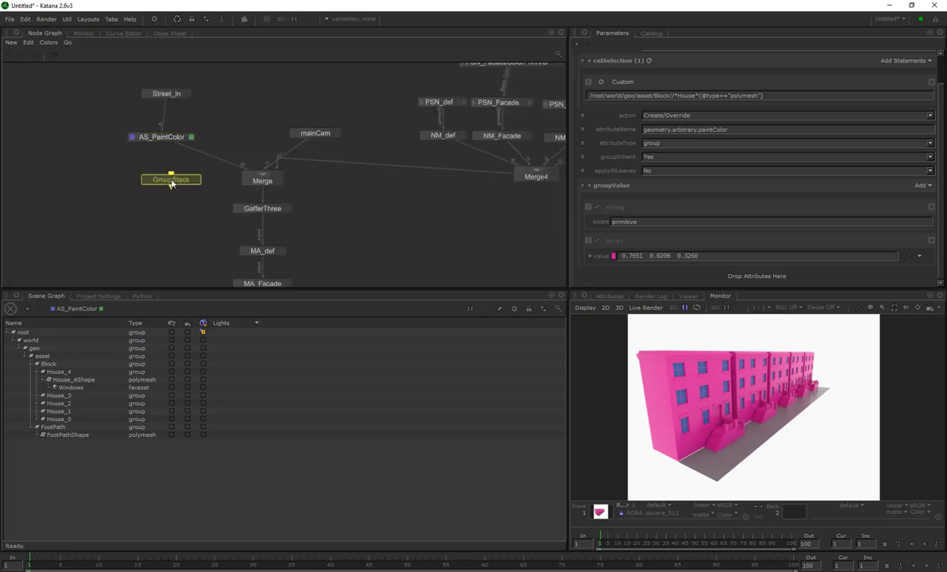
{"action": "left_click", "coordinate": [169, 168]}
{"action": "left_click_drag", "start_coordinate": [169, 143], "coordinate": [117, 137]}
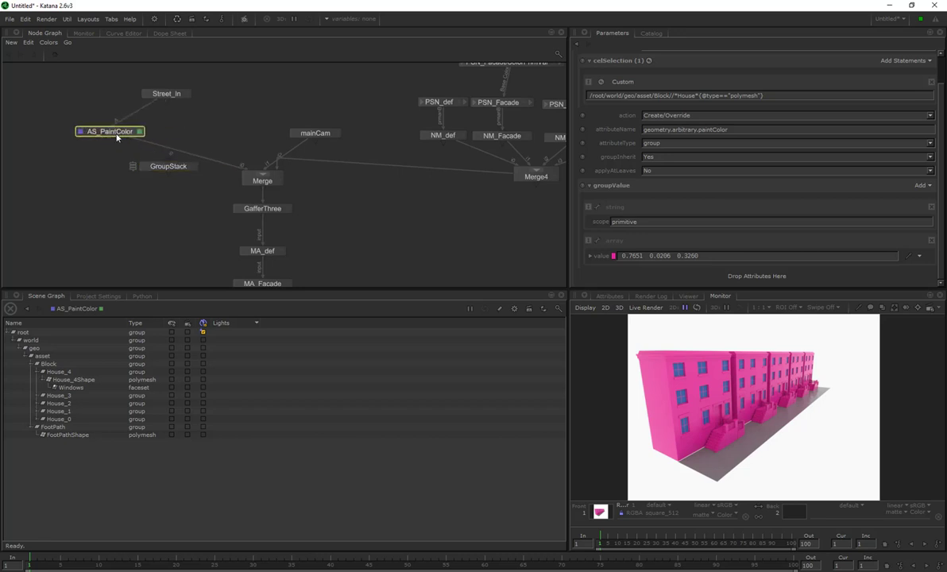
{"action": "left_click_drag", "start_coordinate": [162, 166], "coordinate": [206, 125]}
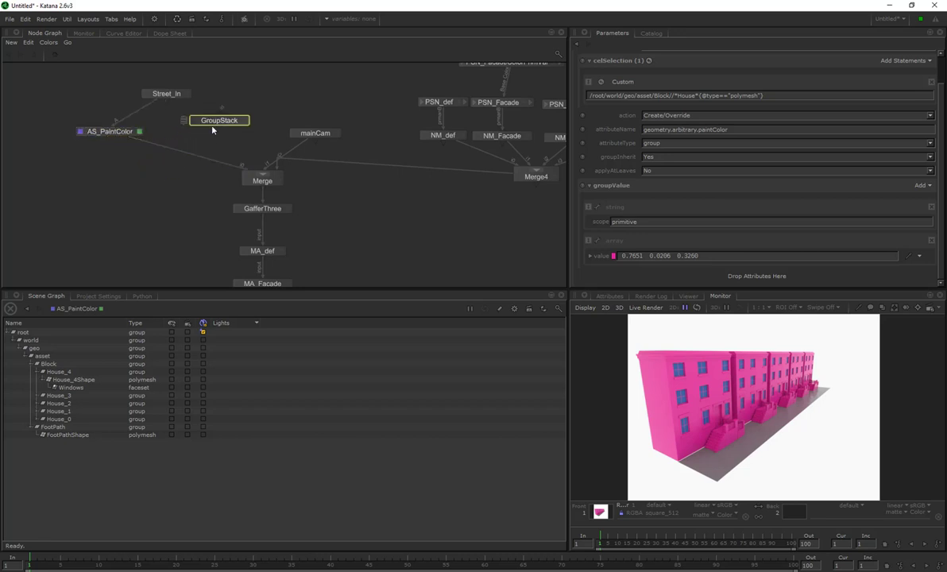
Wire GroupStack between Street_In and Merge in place of the disconnected AS_PaintColor, and rearrange mainCam and Merge around it.
{"action": "left_click_drag", "start_coordinate": [164, 102], "coordinate": [254, 177]}
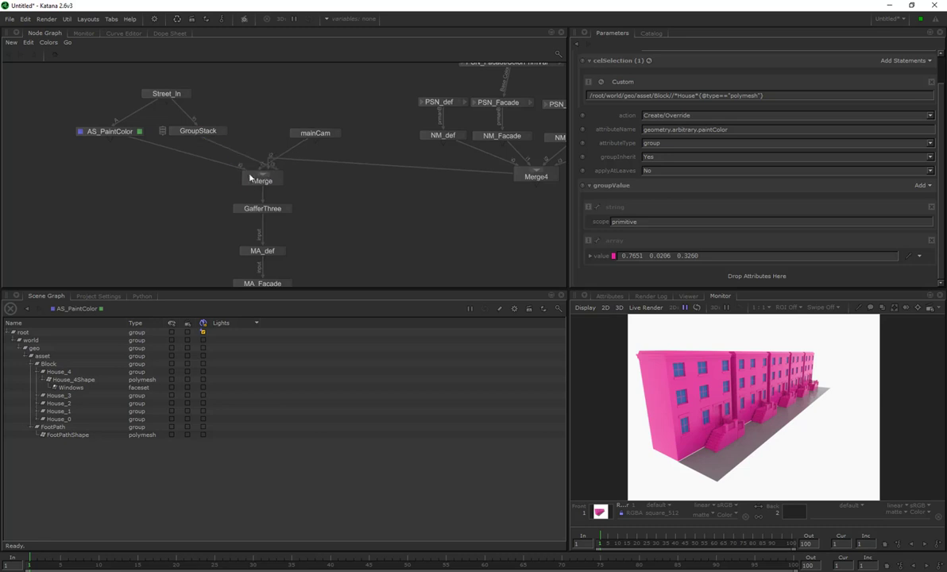
{"action": "left_click", "coordinate": [211, 161]}
{"action": "left_click", "coordinate": [210, 163]}
{"action": "left_click", "coordinate": [127, 117]}
{"action": "left_click_drag", "start_coordinate": [127, 119], "coordinate": [123, 129]}
{"action": "left_click_drag", "start_coordinate": [269, 181], "coordinate": [273, 176]}
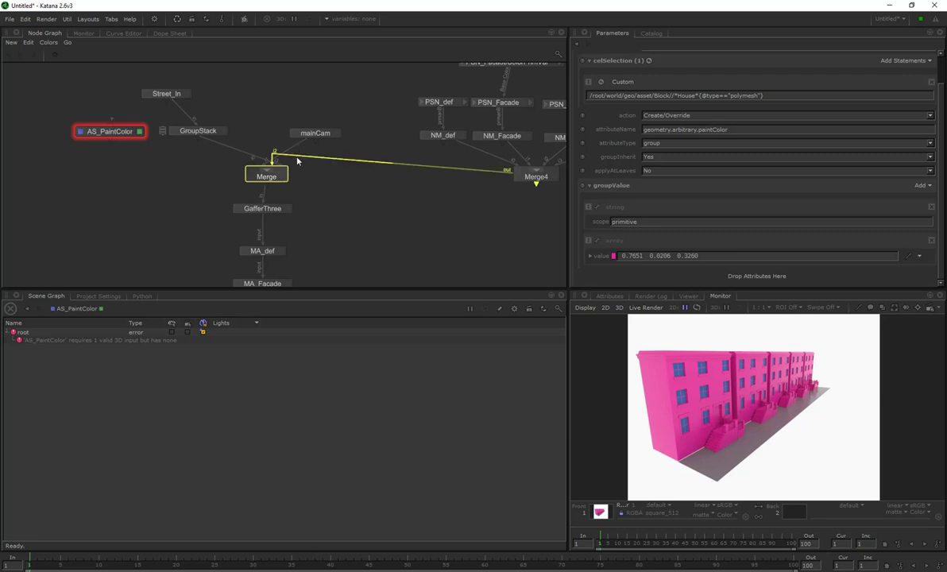
{"action": "left_click_drag", "start_coordinate": [307, 133], "coordinate": [268, 104]}
{"action": "left_click_drag", "start_coordinate": [198, 131], "coordinate": [201, 133]}
Add a copy of AS_PaintColor to the GroupStack and expand the copy's group values.
{"action": "left_click", "coordinate": [108, 134]}
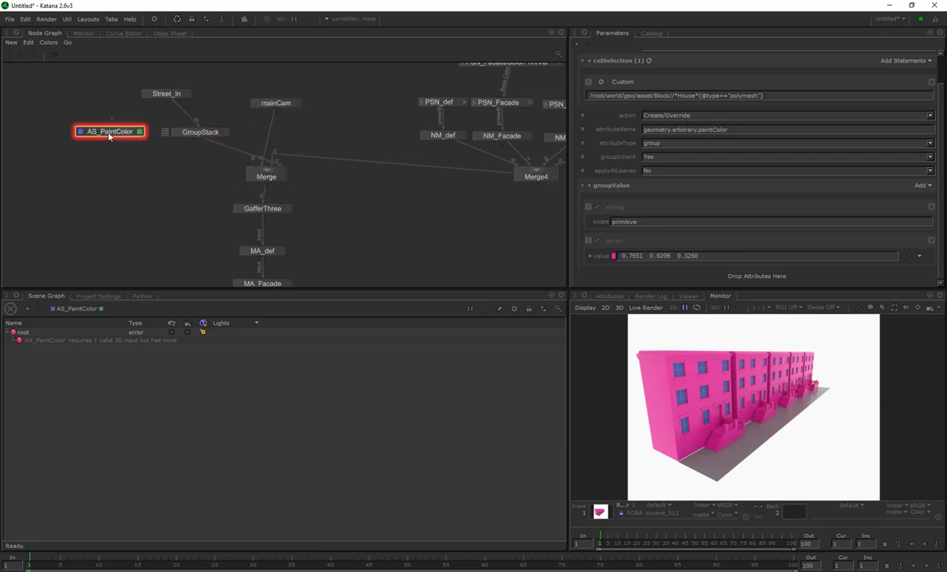
{"action": "left_click", "coordinate": [199, 132]}
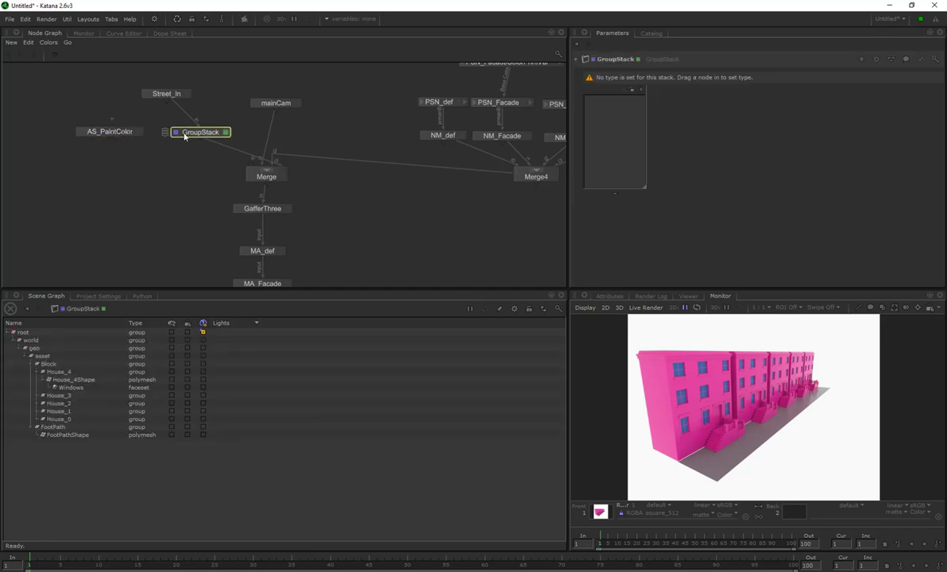
{"action": "right_click", "coordinate": [619, 125]}
{"action": "left_click", "coordinate": [633, 129]}
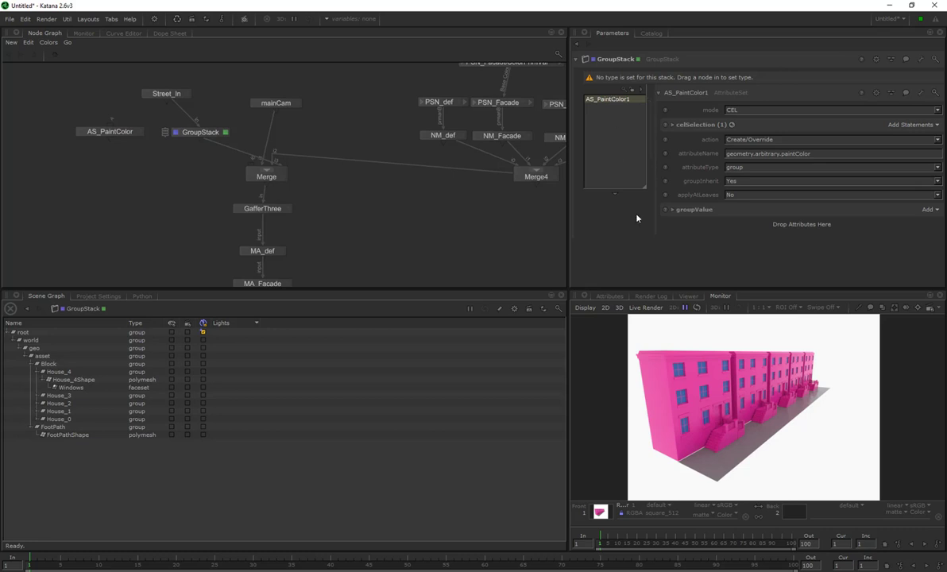
{"action": "left_click", "coordinate": [670, 210]}
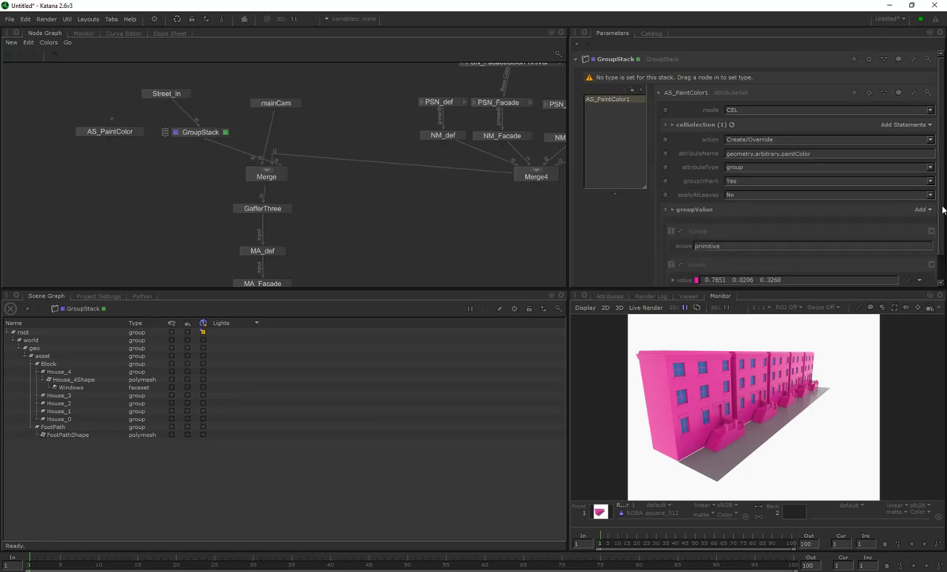
{"action": "scroll", "coordinate": [881, 198], "scroll_direction": "down", "scroll_amount": 1}
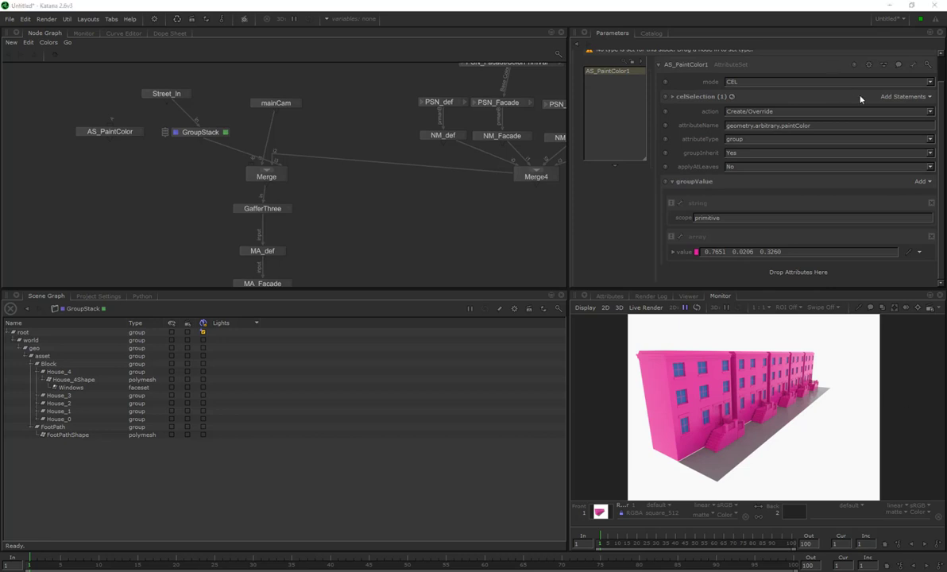
Replace the custom CEL statement of AS_PaintColor1 with the path /root/world/geo/asset/Block/House_4.
{"action": "left_click", "coordinate": [926, 101]}
{"action": "left_click", "coordinate": [795, 103]}
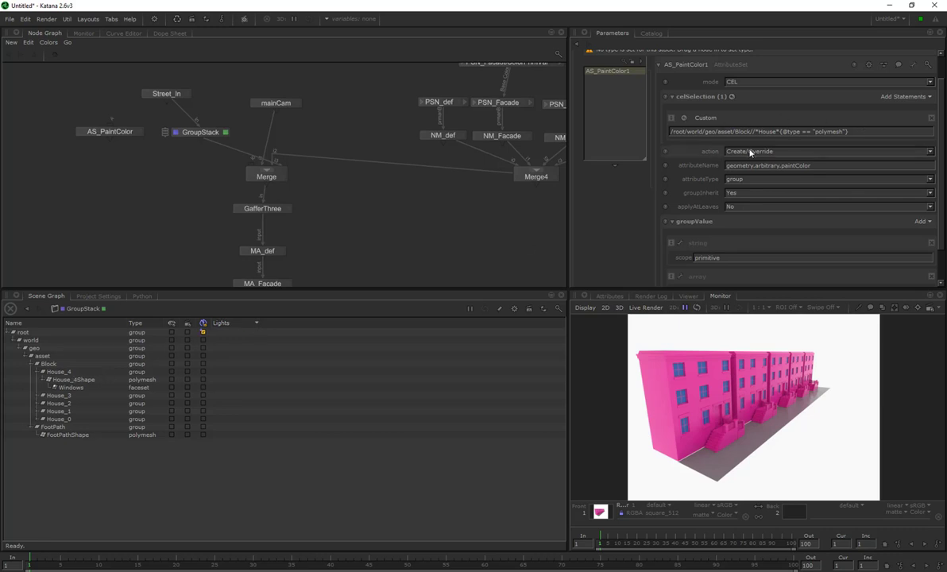
{"action": "left_click", "coordinate": [43, 372]}
{"action": "left_click", "coordinate": [57, 371]}
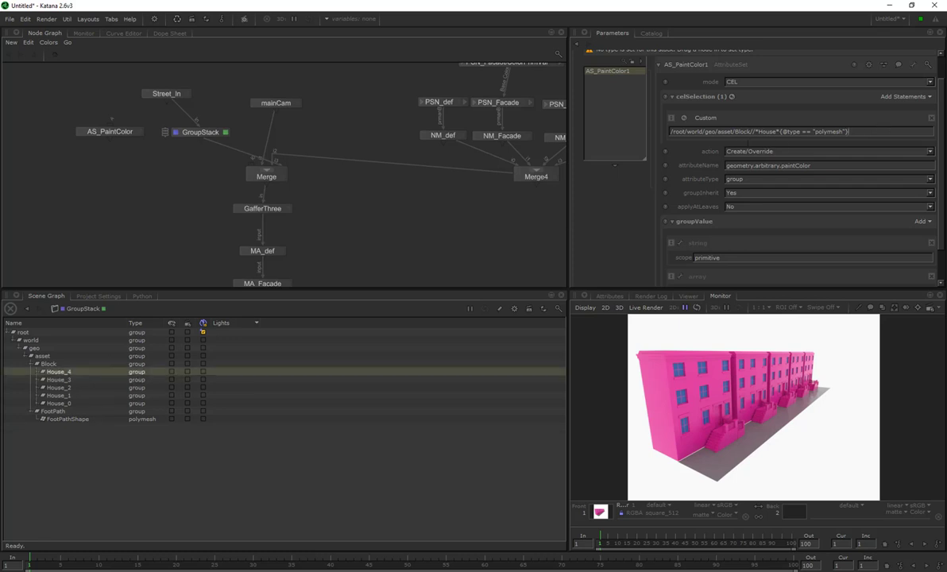
{"action": "left_click_drag", "start_coordinate": [825, 138], "coordinate": [617, 152]}
{"action": "key", "text": "BackSpace"}
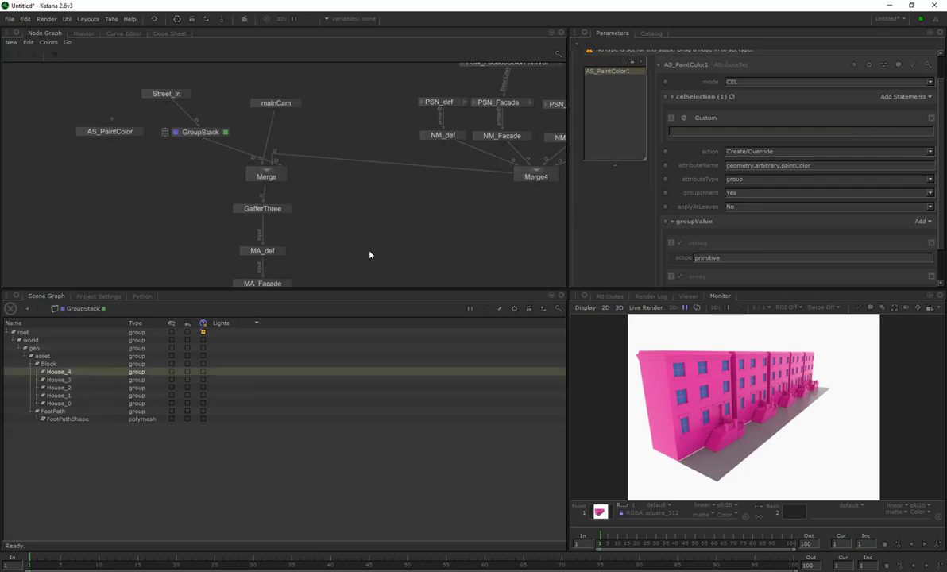
{"action": "left_click_drag", "start_coordinate": [54, 371], "coordinate": [727, 135]}
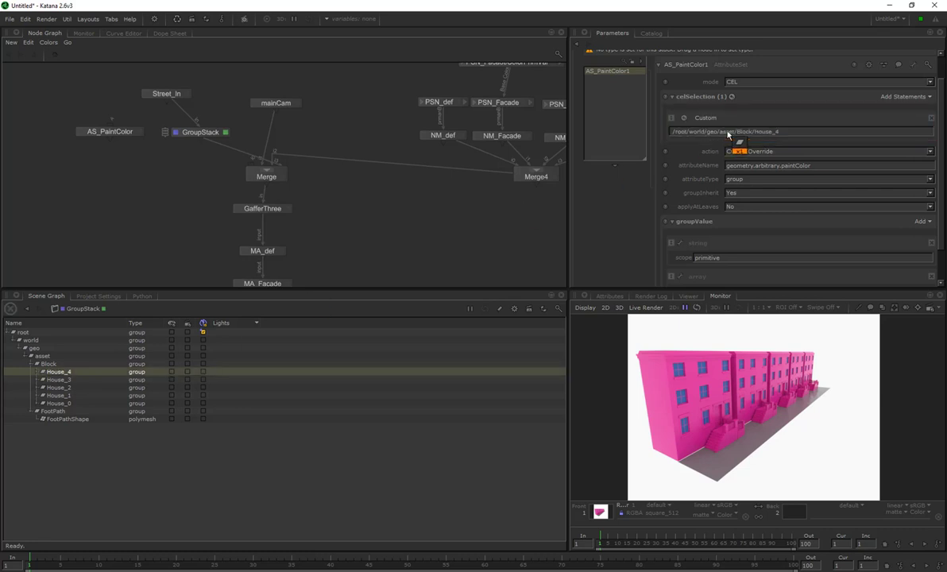
{"action": "mouse_move", "coordinate": [939, 179]}
{"action": "left_mouse_down"}
{"action": "mouse_move", "coordinate": [939, 237]}
{"action": "mouse_move", "coordinate": [939, 174]}
{"action": "left_mouse_up"}
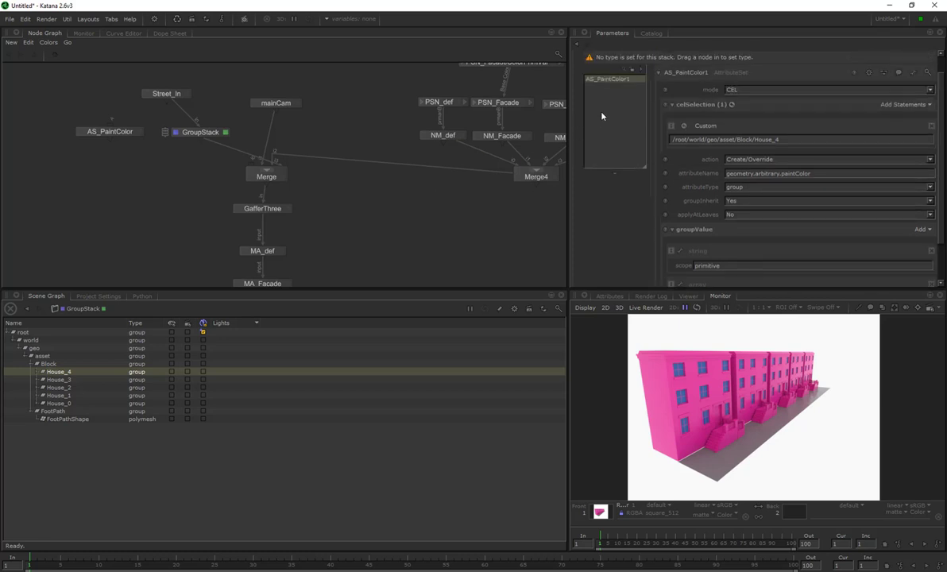
Paste a second AS_PaintColor copy into the GroupStack and set its color to a green of about 0.1873, 0.7651, 0.0206.
{"action": "left_click", "coordinate": [607, 135]}
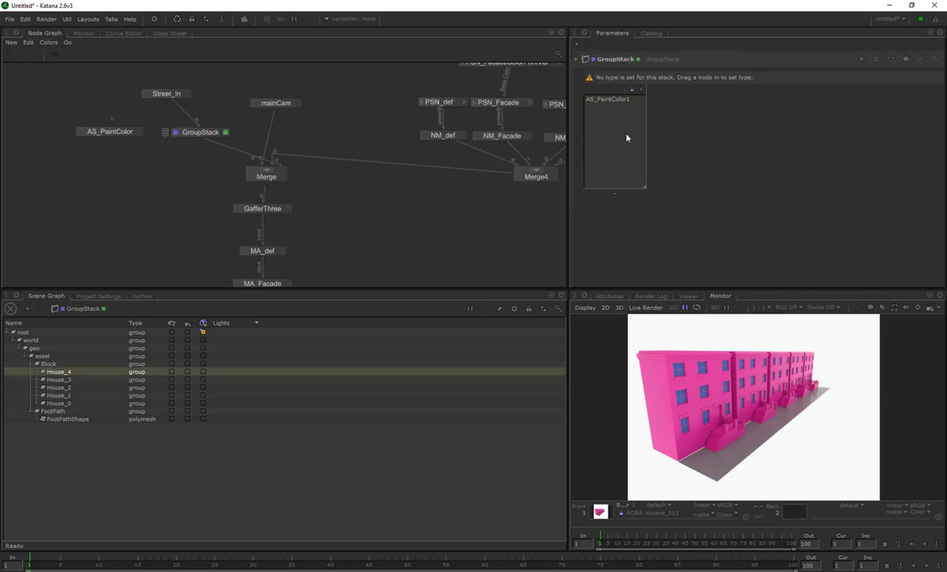
{"action": "key", "text": "ctrl+v"}
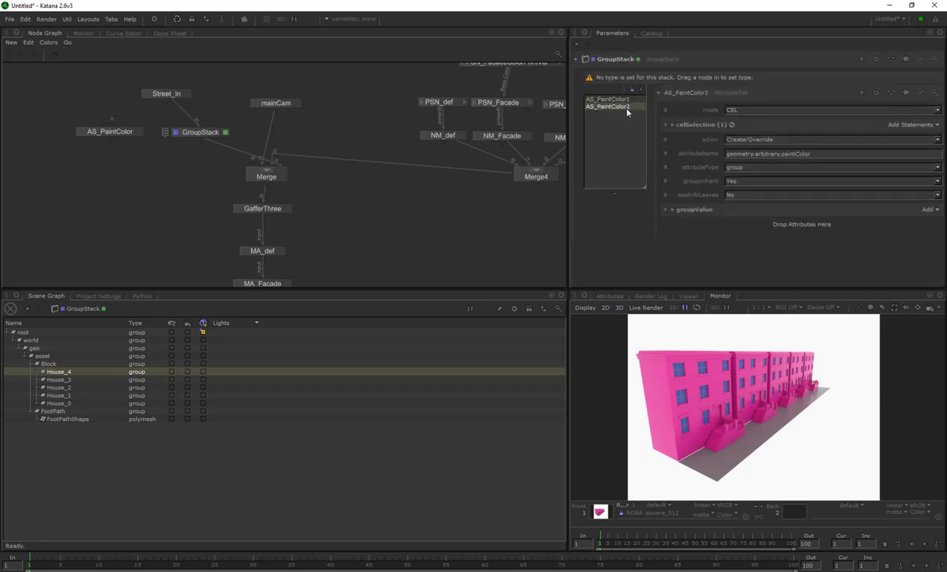
{"action": "left_click", "coordinate": [671, 210]}
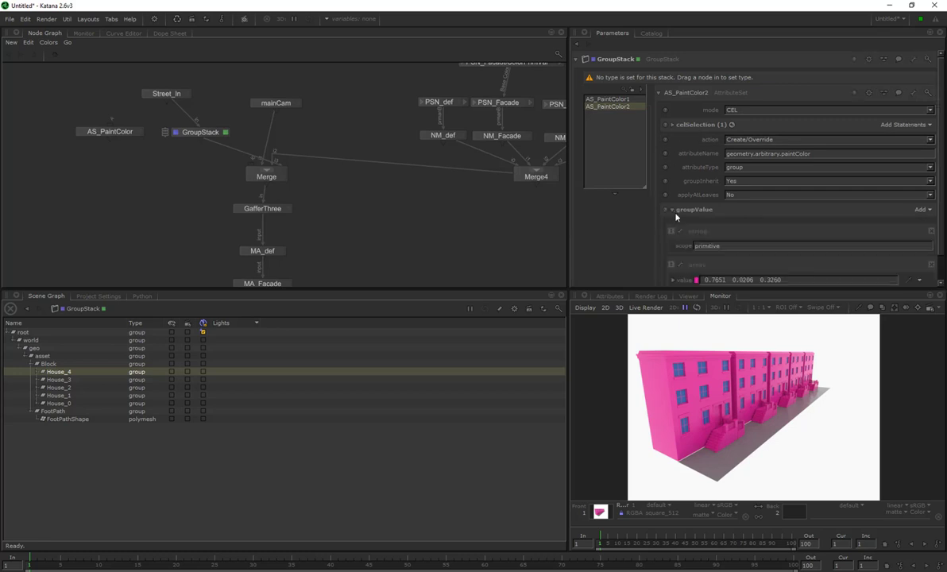
{"action": "left_click", "coordinate": [697, 280]}
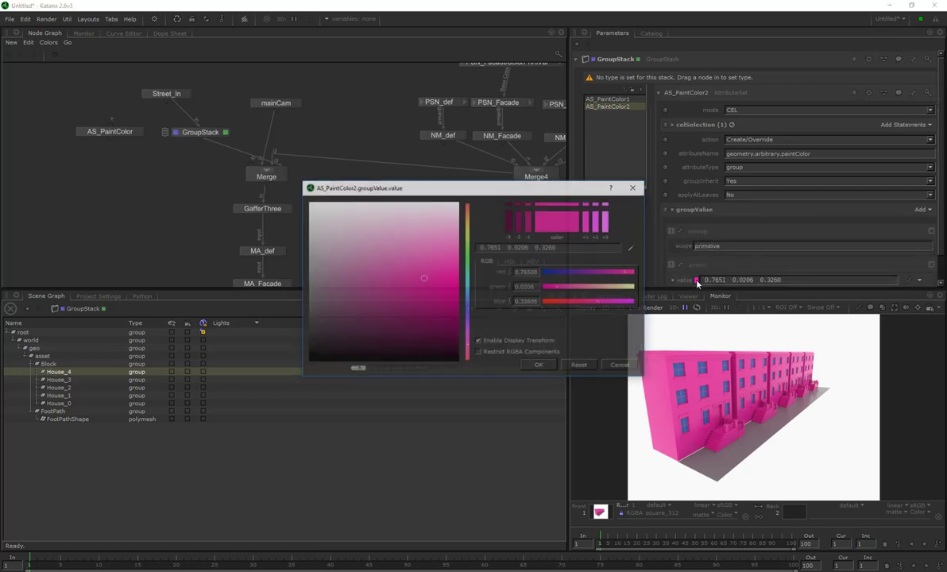
{"action": "left_click", "coordinate": [468, 262]}
{"action": "left_click", "coordinate": [540, 365]}
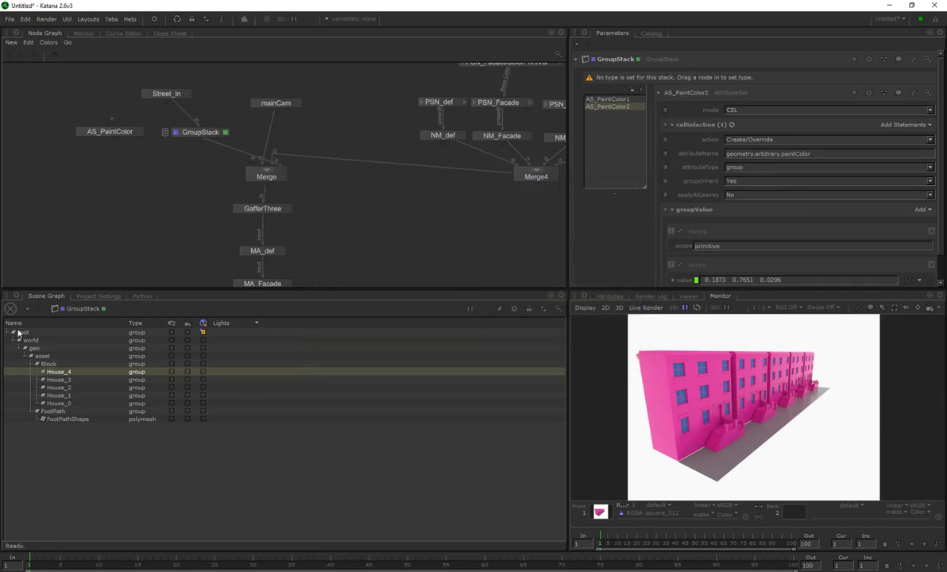
Make AS_PaintColor2's CEL selection a single custom statement, /root/world/geo/asset/Block/House_3, removing the Paths statement.
{"action": "left_click_drag", "start_coordinate": [57, 372], "coordinate": [890, 127]}
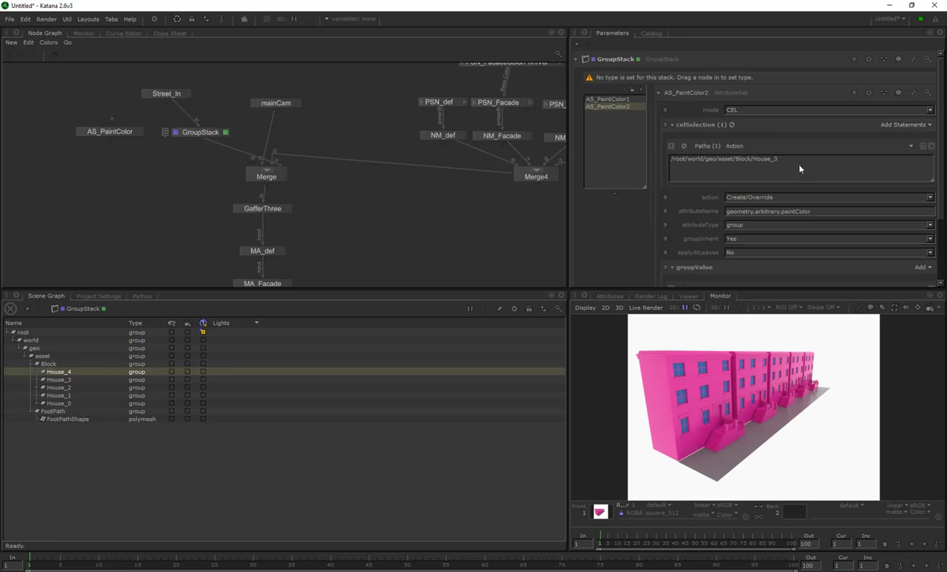
{"action": "left_click", "coordinate": [904, 131]}
{"action": "left_click", "coordinate": [865, 256]}
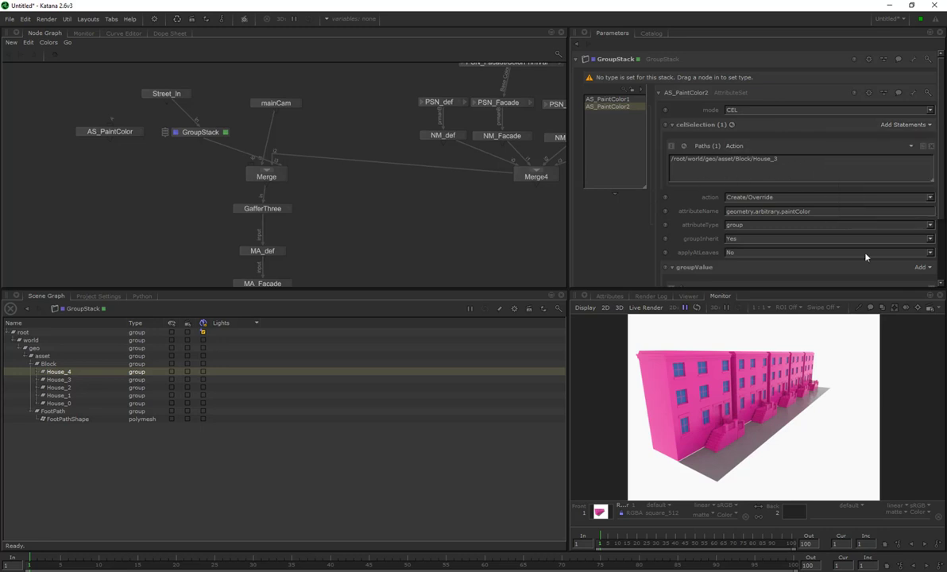
{"action": "left_click", "coordinate": [608, 99]}
{"action": "left_click", "coordinate": [610, 106]}
{"action": "left_click", "coordinate": [904, 125]}
{"action": "left_click", "coordinate": [839, 151]}
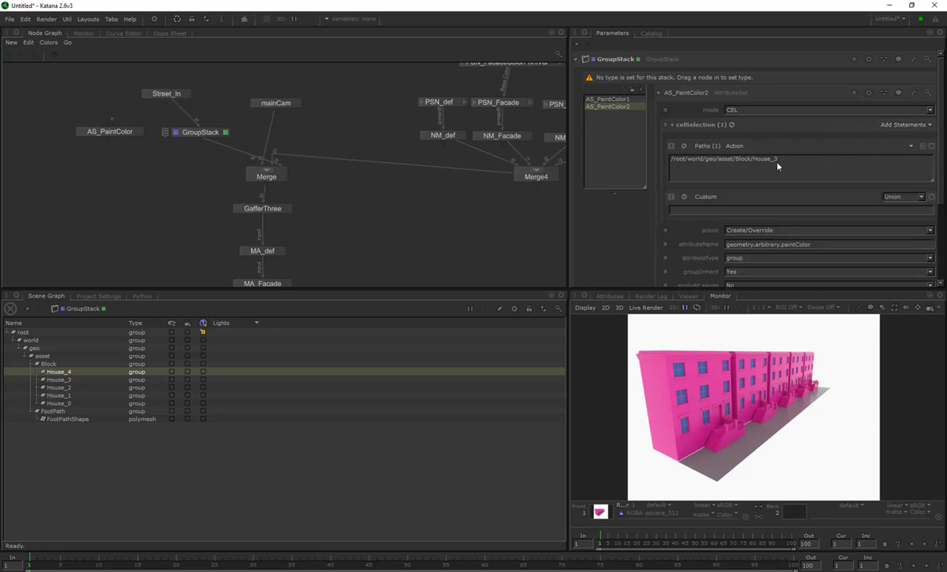
{"action": "triple_click", "coordinate": [746, 161]}
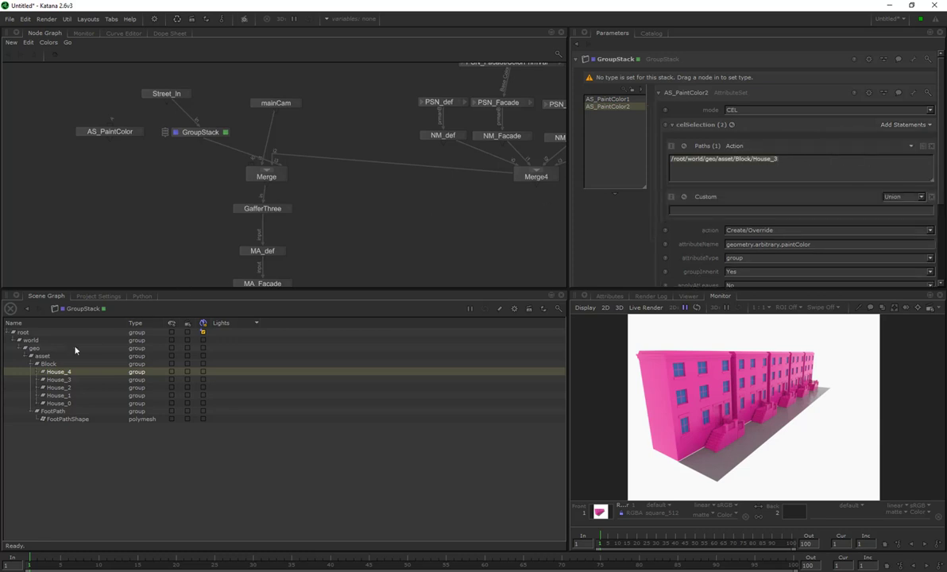
{"action": "left_click", "coordinate": [57, 380]}
{"action": "left_click_drag", "start_coordinate": [57, 380], "coordinate": [700, 209]}
{"action": "triple_click", "coordinate": [772, 159]}
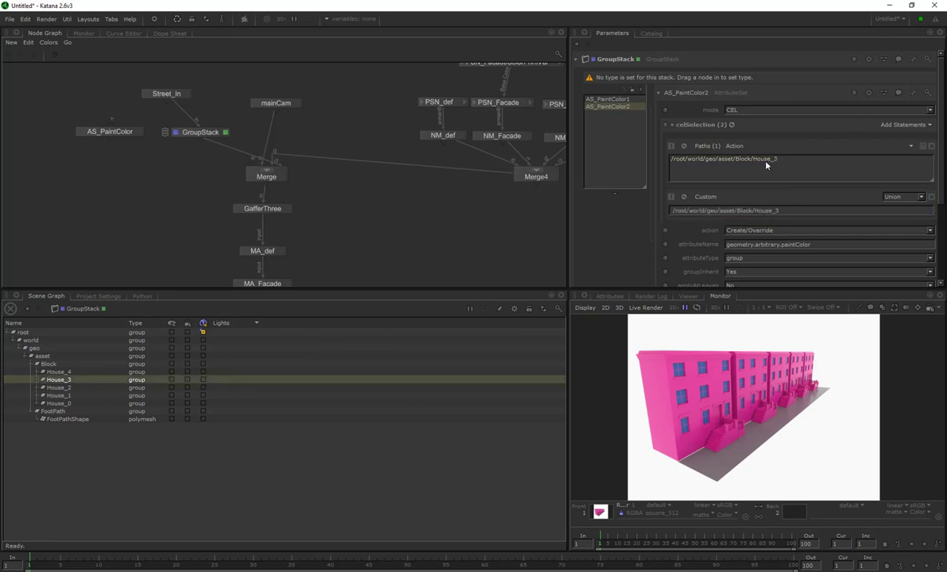
{"action": "left_click", "coordinate": [931, 147]}
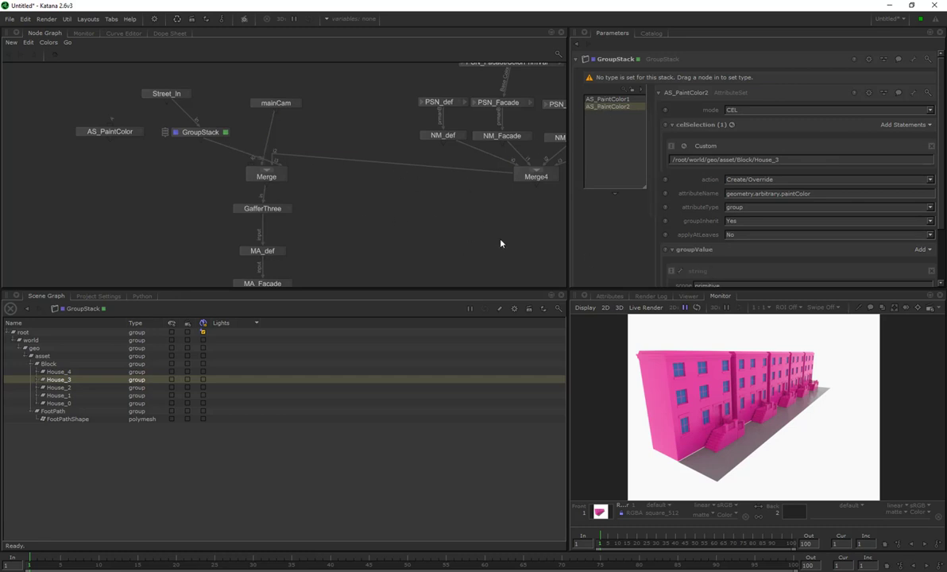
Render the scene from the Render node and load the new render as the Monitor's front image.
{"action": "middle_click_drag", "start_coordinate": [500, 243], "coordinate": [415, 199]}
{"action": "scroll", "coordinate": [415, 195], "scroll_direction": "down", "scroll_amount": 3}
{"action": "middle_click_drag", "start_coordinate": [348, 231], "coordinate": [374, 151]}
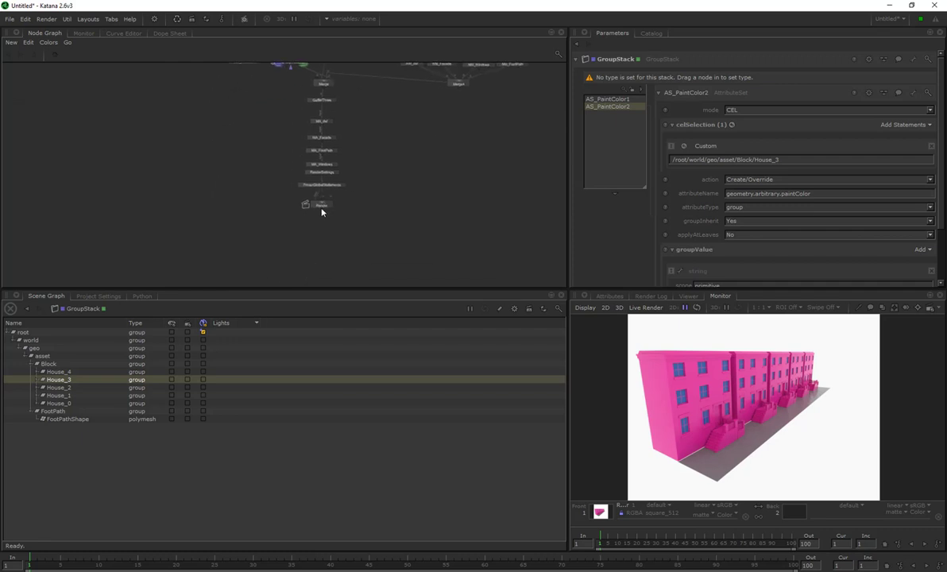
{"action": "key", "text": "e"}
{"action": "key", "text": "v"}
{"action": "right_click", "coordinate": [322, 207]}
{"action": "left_click", "coordinate": [357, 221]}
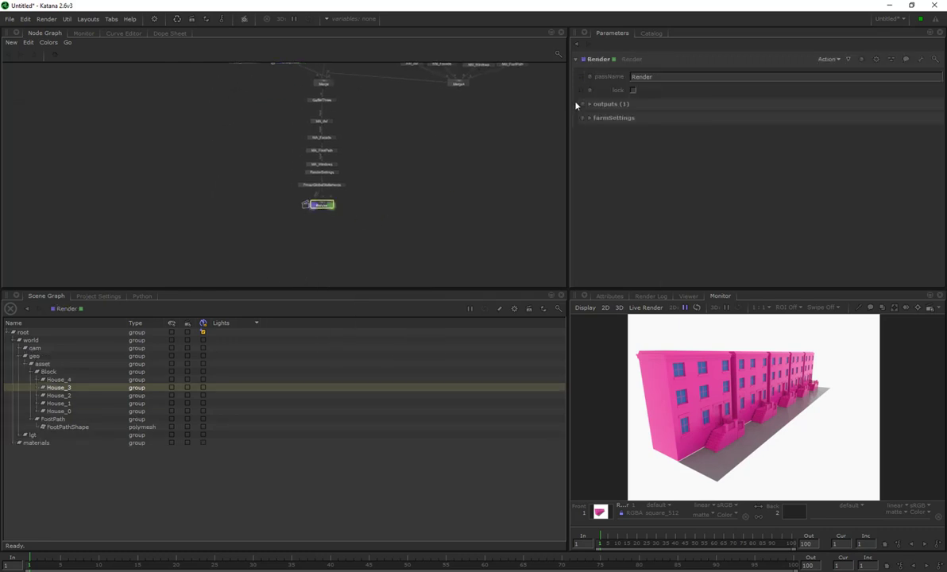
{"action": "left_click", "coordinate": [647, 35]}
{"action": "left_click_drag", "start_coordinate": [601, 82], "coordinate": [602, 511]}
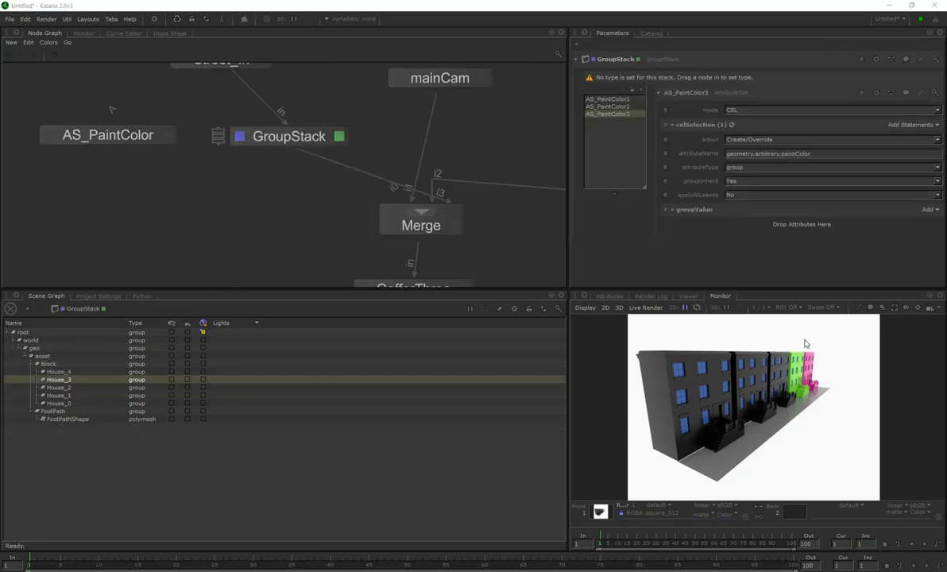
Set the color value of AS_PaintColor3 to an orange of about 0.4360, 0.1914, 0.0390.
{"action": "left_click", "coordinate": [673, 209]}
{"action": "scroll", "coordinate": [758, 228], "scroll_direction": "down", "scroll_amount": 1}
{"action": "left_click", "coordinate": [695, 253]}
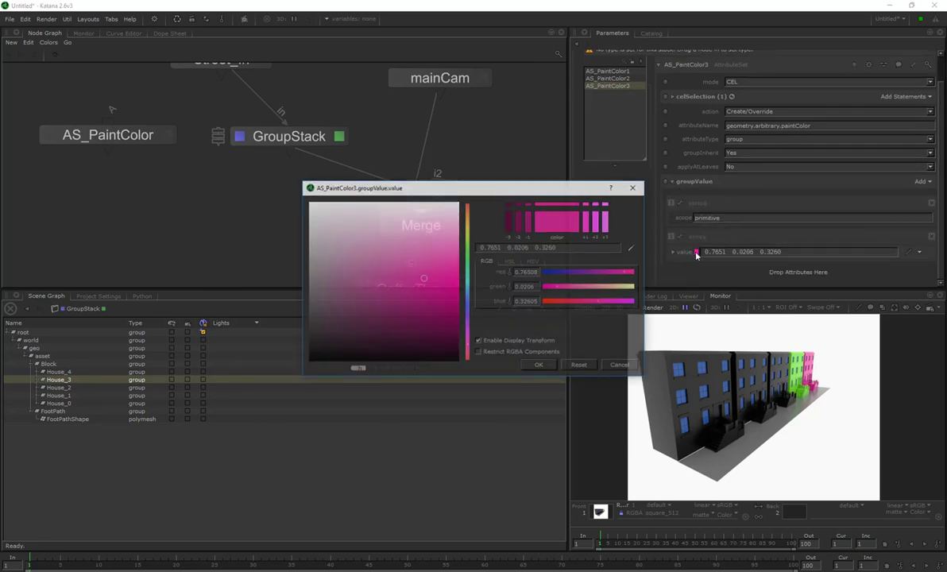
{"action": "left_click", "coordinate": [565, 276]}
{"action": "left_click_drag", "start_coordinate": [569, 276], "coordinate": [610, 276]}
{"action": "left_click", "coordinate": [429, 294]}
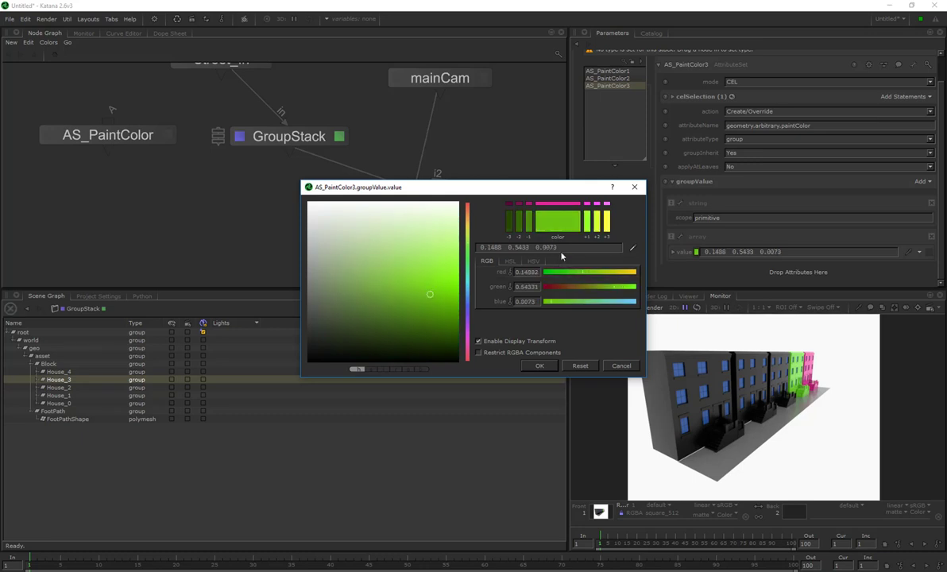
{"action": "left_click", "coordinate": [565, 285]}
{"action": "left_click", "coordinate": [607, 300]}
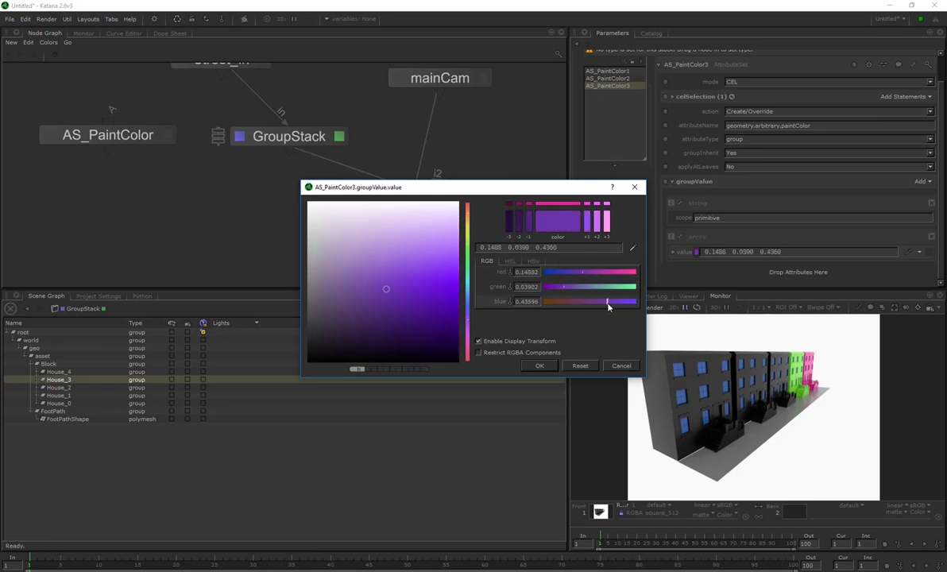
{"action": "mouse_move", "coordinate": [466, 286]}
{"action": "left_mouse_down"}
{"action": "mouse_move", "coordinate": [467, 351]}
{"action": "mouse_move", "coordinate": [465, 301]}
{"action": "left_mouse_up"}
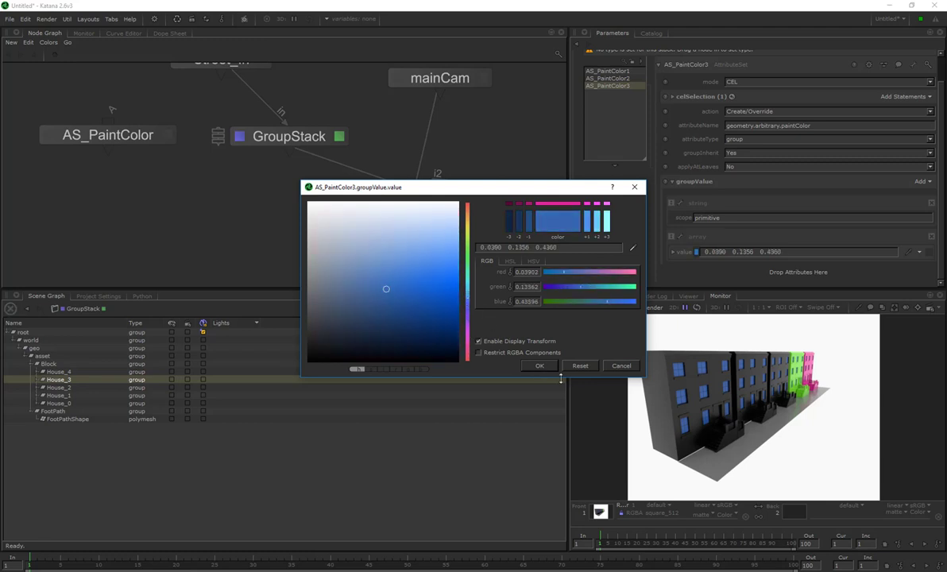
{"action": "left_click", "coordinate": [467, 267]}
{"action": "left_click_drag", "start_coordinate": [467, 268], "coordinate": [473, 220]}
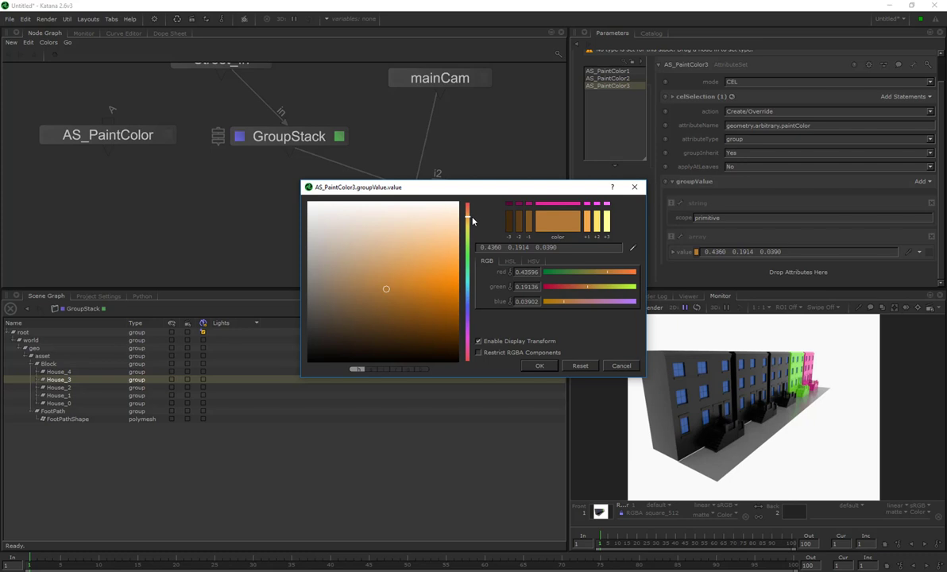
{"action": "left_click", "coordinate": [539, 365]}
Make AS_PaintColor3's CEL selection a single custom statement with the path /root/world/geo/asset/Block/House_2.
{"action": "left_click", "coordinate": [60, 387]}
{"action": "mouse_move", "coordinate": [60, 387]}
{"action": "middle_mouse_down"}
{"action": "mouse_move", "coordinate": [541, 238]}
{"action": "mouse_move", "coordinate": [194, 361]}
{"action": "mouse_move", "coordinate": [71, 388]}
{"action": "middle_mouse_up"}
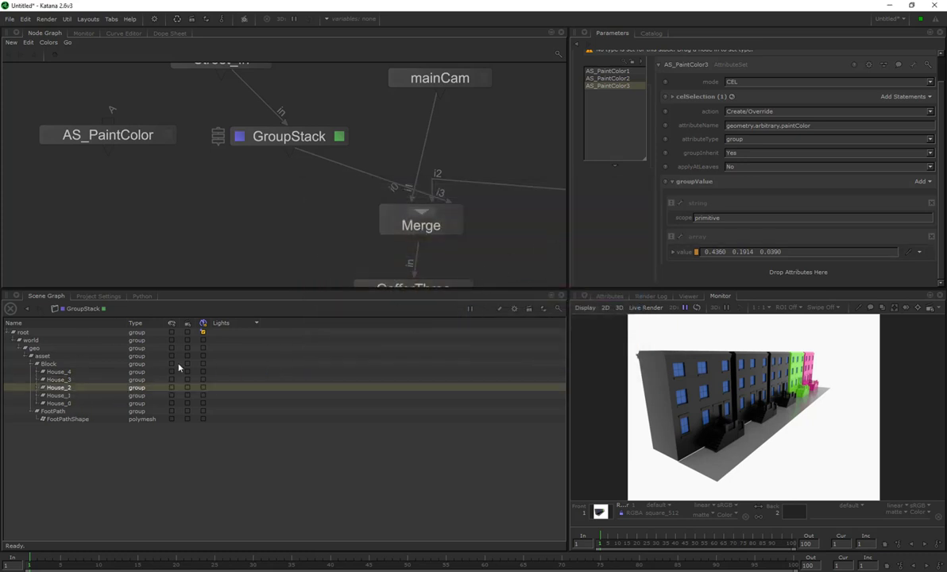
{"action": "left_click", "coordinate": [908, 98]}
{"action": "left_click", "coordinate": [859, 117]}
{"action": "left_click", "coordinate": [931, 118]}
{"action": "left_click", "coordinate": [918, 97]}
{"action": "left_click", "coordinate": [866, 127]}
{"action": "left_click", "coordinate": [932, 118]}
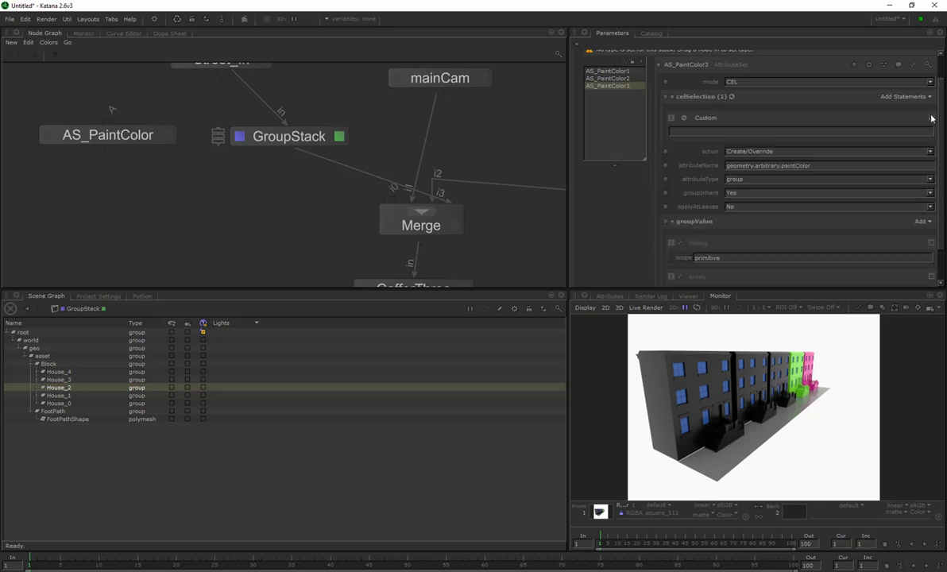
{"action": "left_click_drag", "start_coordinate": [69, 387], "coordinate": [653, 131]}
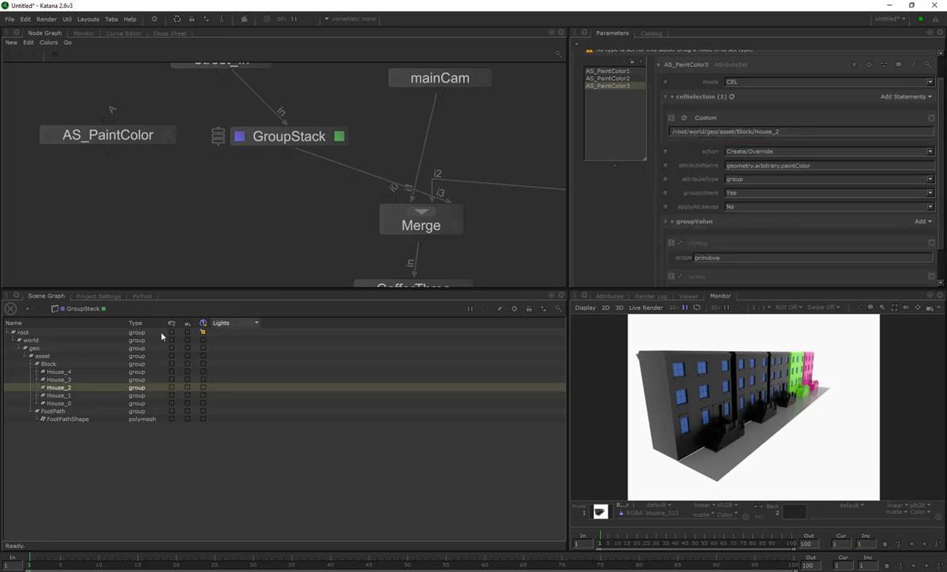
Paste two more copies of the AS_PaintColor node into the GroupStack.
{"action": "right_click", "coordinate": [612, 107]}
{"action": "left_click", "coordinate": [598, 162]}
{"action": "left_click", "coordinate": [614, 163]}
{"action": "right_click", "coordinate": [624, 176]}
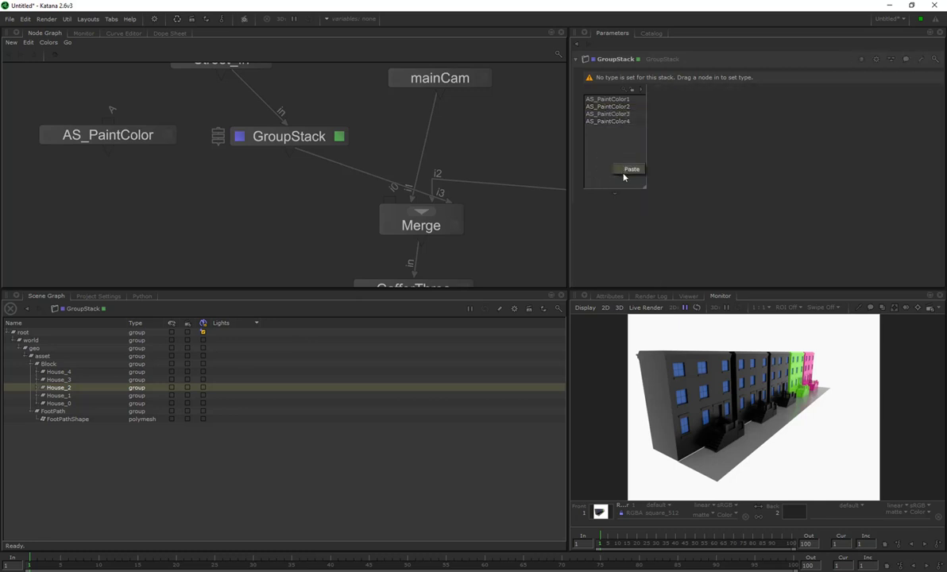
{"action": "left_click", "coordinate": [624, 172]}
Replace the custom CEL statement of AS_PaintColor4 with the path /root/world/geo/asset/Block/House_1.
{"action": "left_click", "coordinate": [615, 120]}
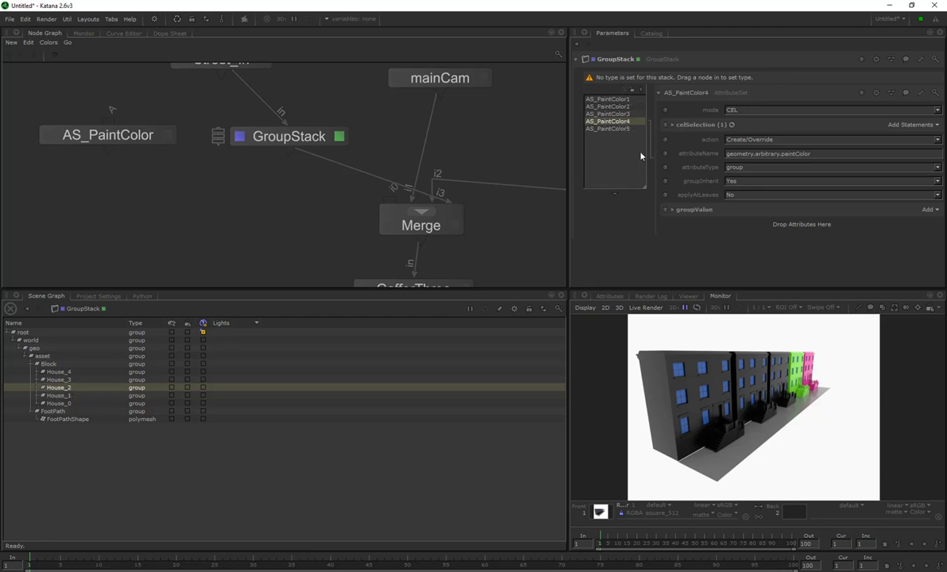
{"action": "left_click", "coordinate": [910, 125]}
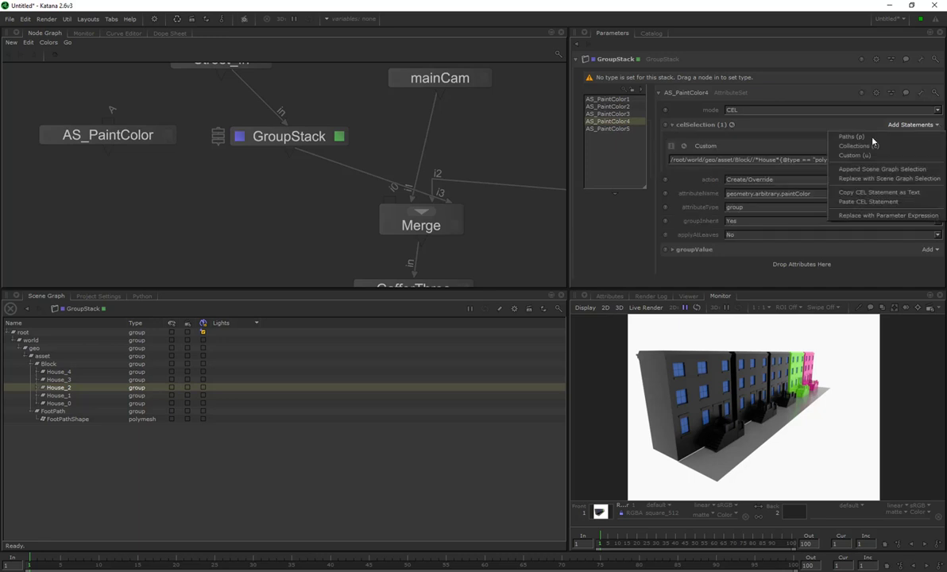
{"action": "left_click", "coordinate": [802, 147]}
{"action": "left_click", "coordinate": [930, 146]}
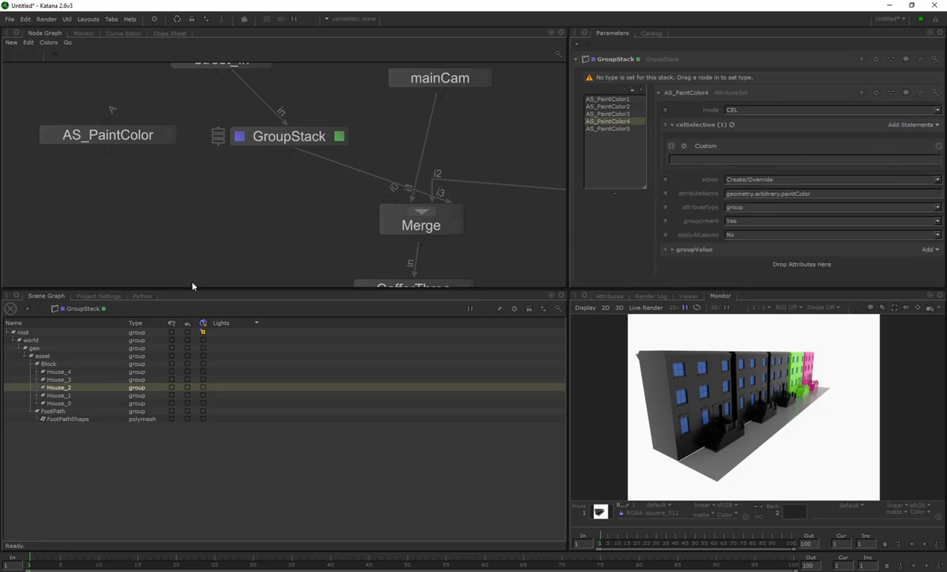
{"action": "left_click_drag", "start_coordinate": [60, 397], "coordinate": [717, 162]}
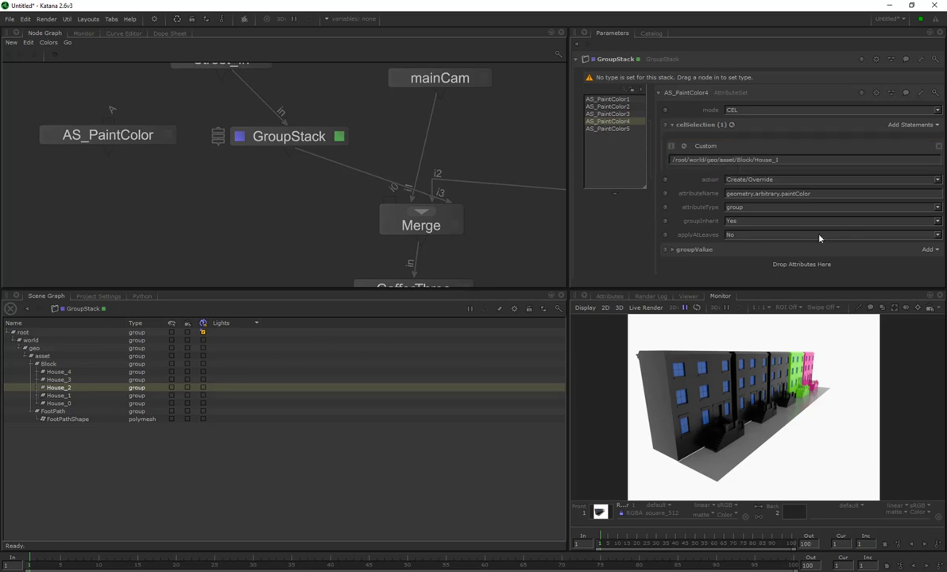
Set the color value of AS_PaintColor4 to a red-orange of about 0.7651, 0.0905, 0.0206.
{"action": "left_click", "coordinate": [672, 251]}
{"action": "scroll", "coordinate": [733, 251], "scroll_direction": "down", "scroll_amount": 3}
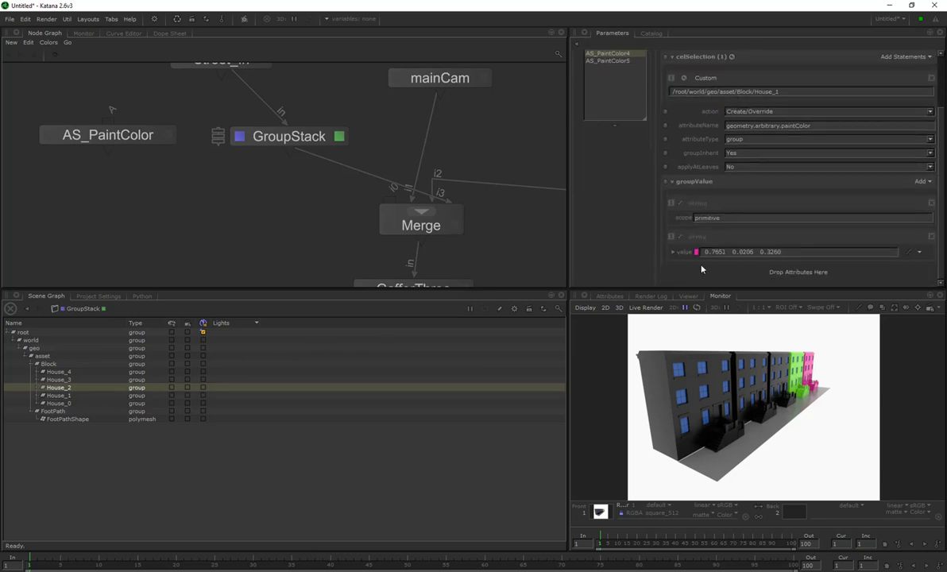
{"action": "left_click", "coordinate": [695, 252]}
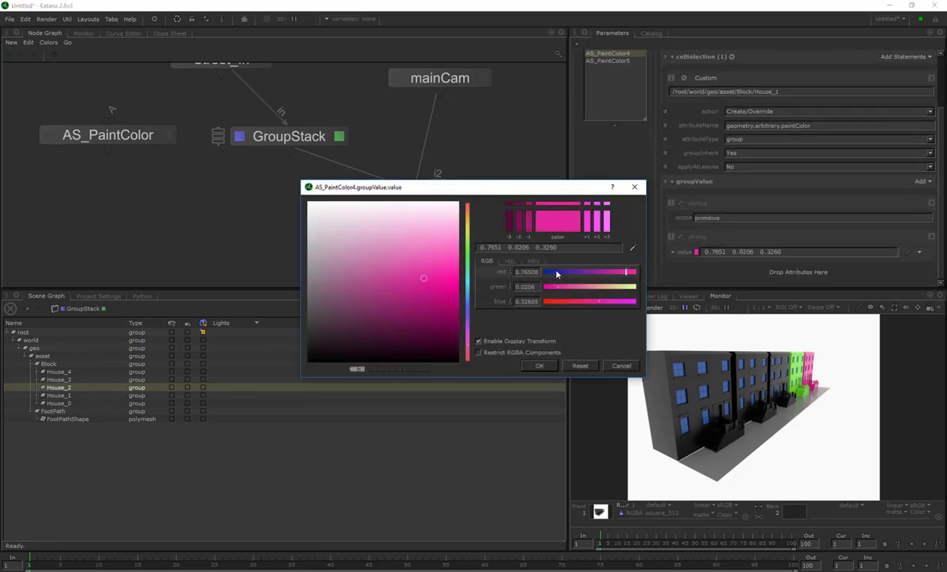
{"action": "left_click", "coordinate": [468, 231]}
{"action": "left_click_drag", "start_coordinate": [467, 232], "coordinate": [471, 212]}
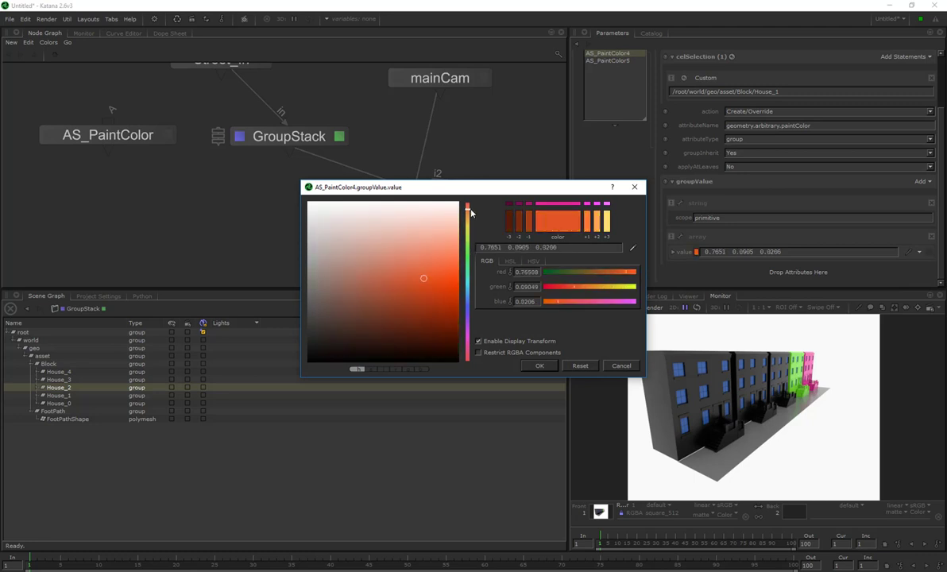
{"action": "left_click", "coordinate": [536, 365]}
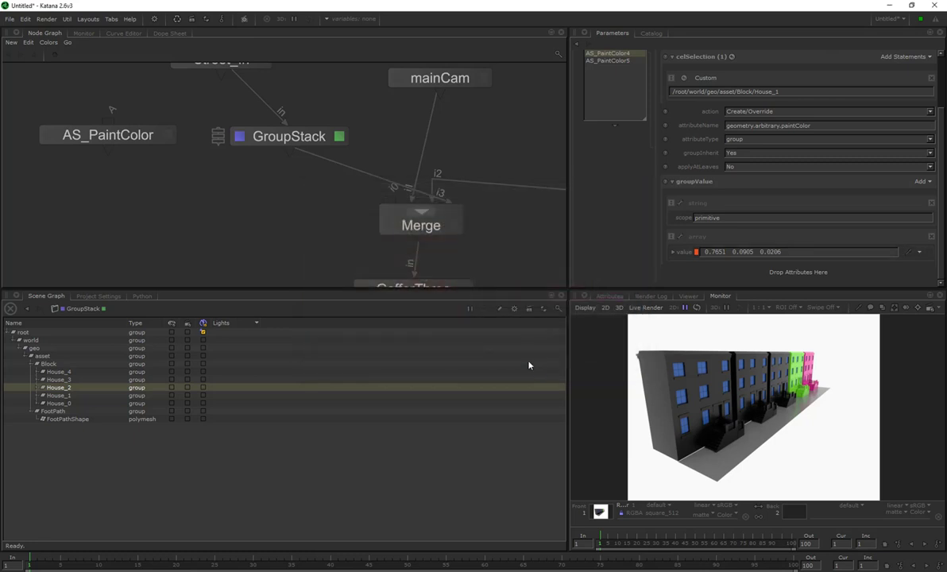
Replace the custom CEL statement of AS_PaintColor5 with the path /root/world/geo/asset/Block/House_0.
{"action": "left_click", "coordinate": [58, 403]}
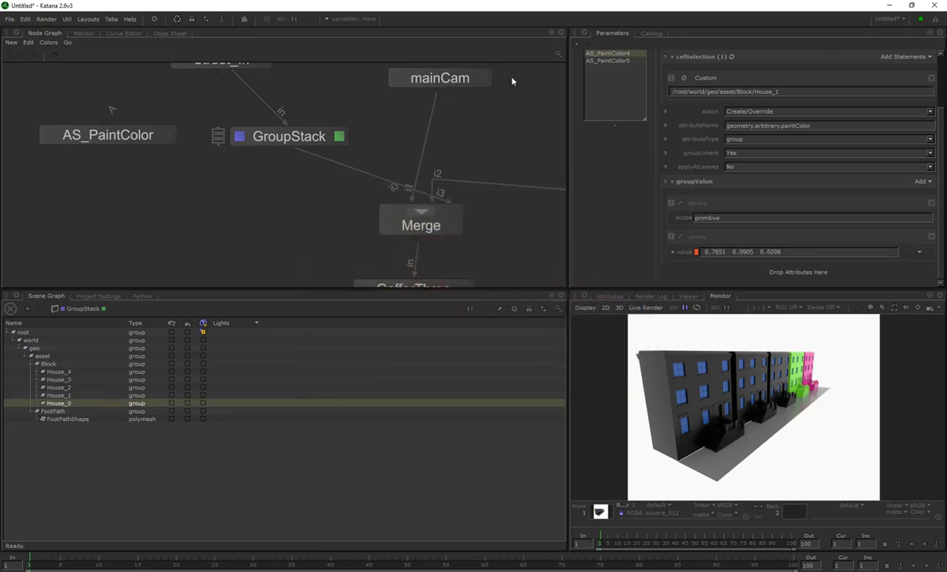
{"action": "left_click", "coordinate": [607, 60]}
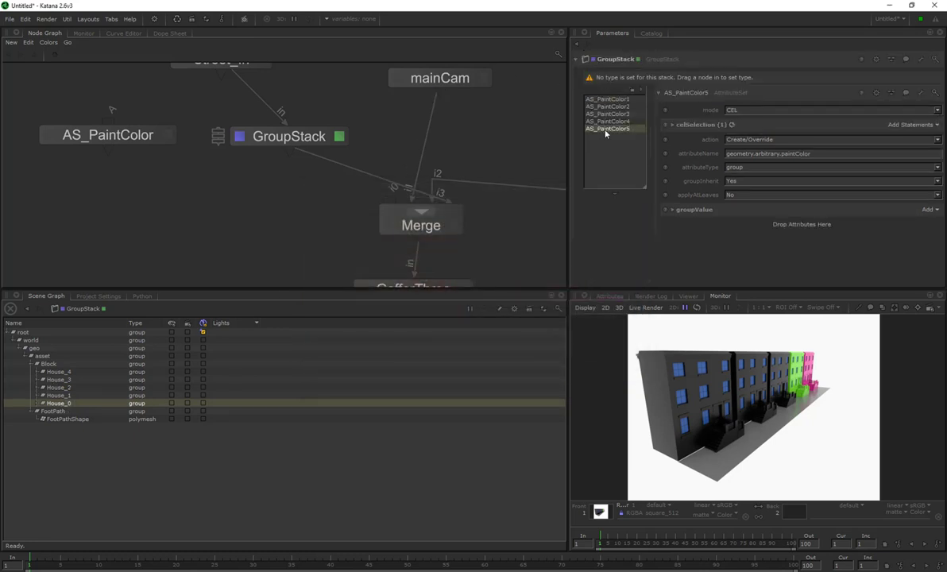
{"action": "left_click", "coordinate": [913, 125]}
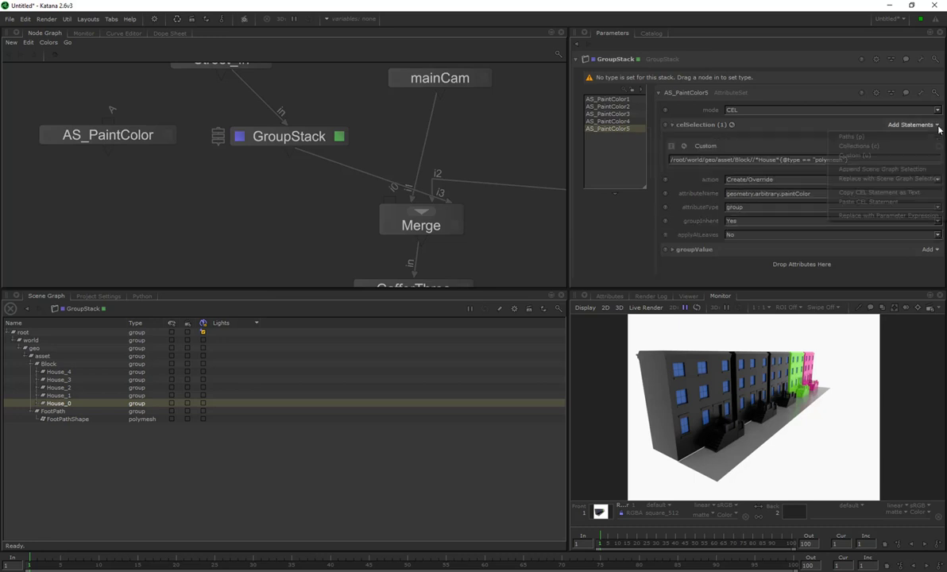
{"action": "left_click", "coordinate": [870, 138]}
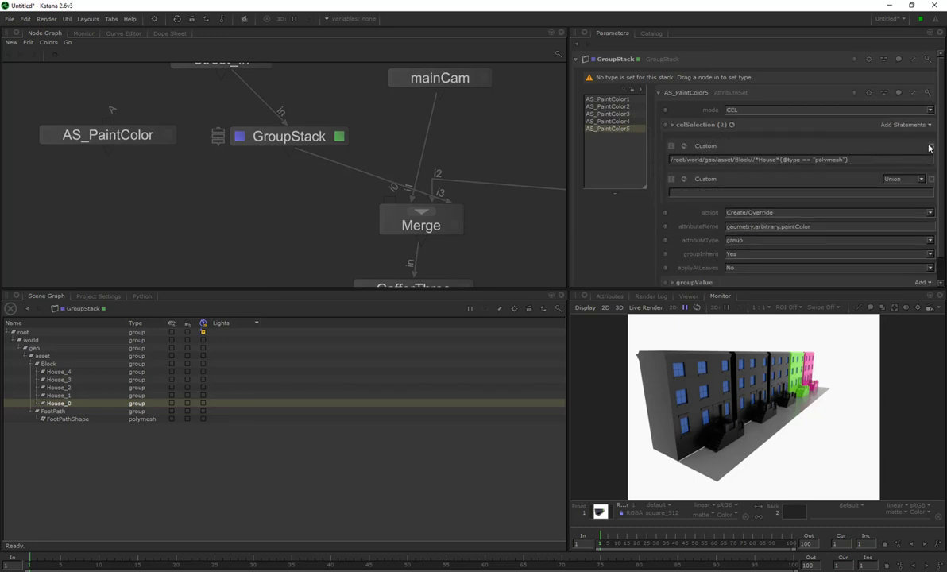
{"action": "left_click_drag", "start_coordinate": [59, 408], "coordinate": [769, 160]}
Set the color value of AS_PaintColor5 to a dark red of about 0.2291, 0.0013, 0.0013.
{"action": "left_click", "coordinate": [672, 249]}
{"action": "scroll", "coordinate": [678, 252], "scroll_direction": "down", "scroll_amount": 2}
{"action": "left_click", "coordinate": [696, 261]}
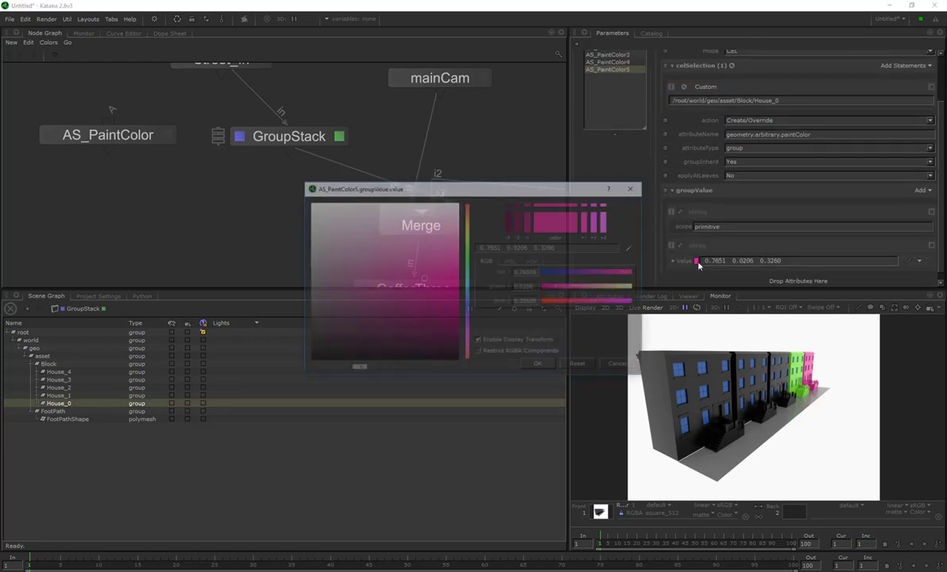
{"action": "left_click", "coordinate": [580, 272]}
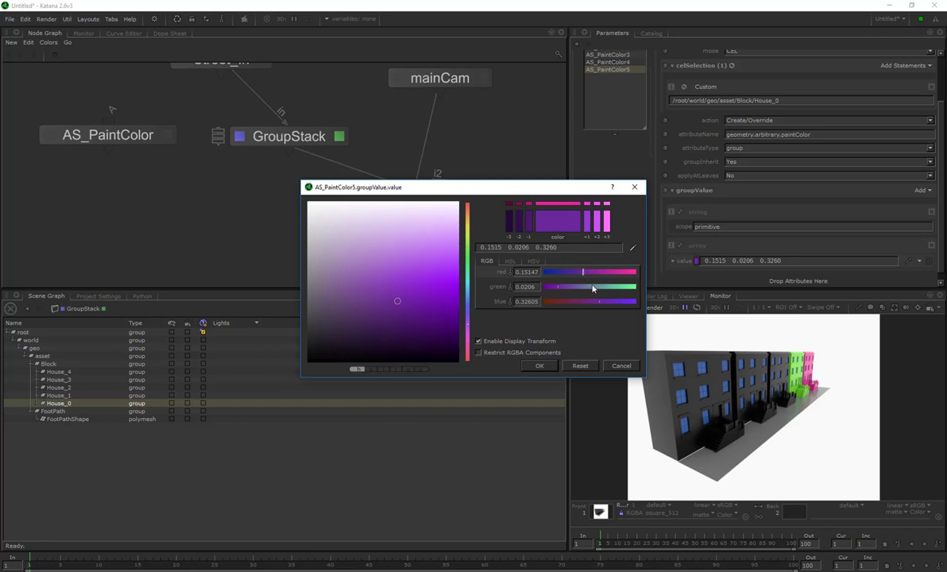
{"action": "left_click", "coordinate": [572, 301]}
{"action": "left_click", "coordinate": [613, 287]}
{"action": "left_click_drag", "start_coordinate": [613, 286], "coordinate": [600, 289]}
{"action": "mouse_move", "coordinate": [468, 252]}
{"action": "left_mouse_down"}
{"action": "mouse_move", "coordinate": [474, 339]}
{"action": "mouse_move", "coordinate": [467, 200]}
{"action": "left_mouse_up"}
{"action": "left_click_drag", "start_coordinate": [422, 293], "coordinate": [436, 302]}
{"action": "left_click", "coordinate": [452, 304]}
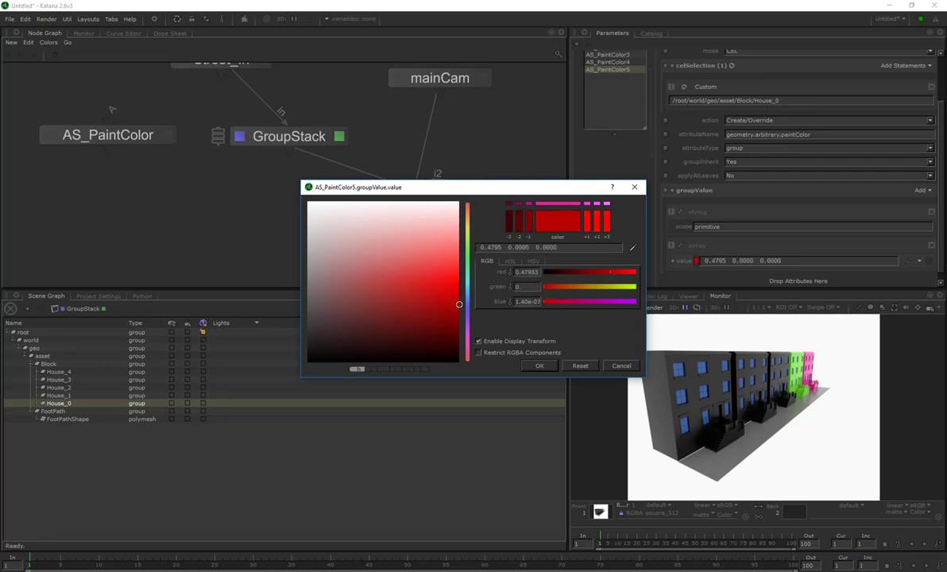
{"action": "left_click_drag", "start_coordinate": [601, 271], "coordinate": [592, 271]}
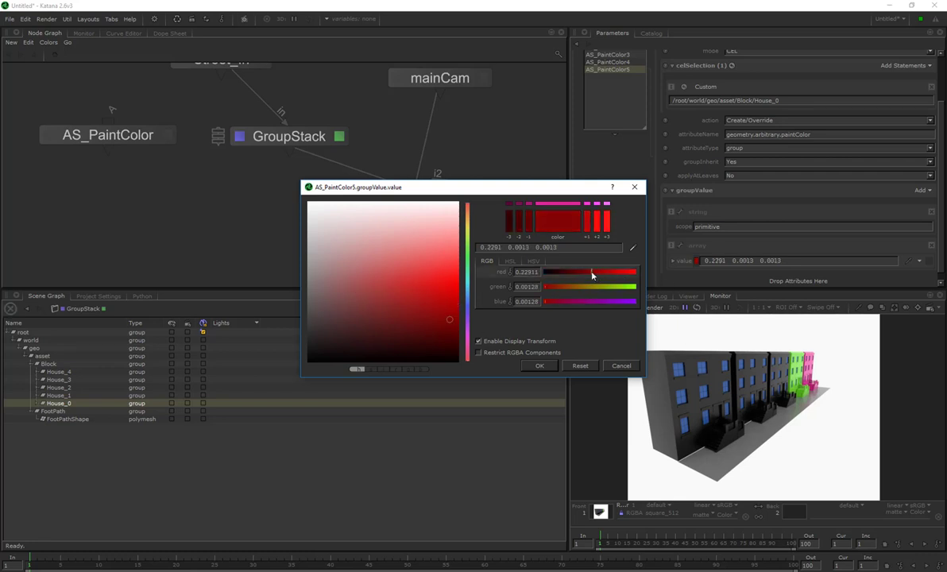
{"action": "left_click", "coordinate": [538, 365]}
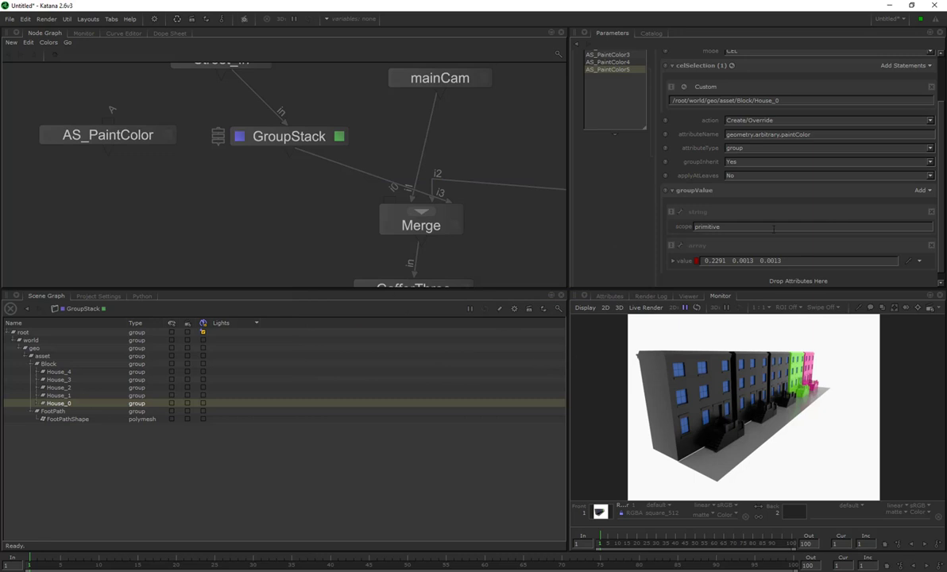
Render the scene with all five house colors from the Render node and load the result as the Monitor's front image.
{"action": "scroll", "coordinate": [414, 237], "scroll_direction": "down", "scroll_amount": 6}
{"action": "middle_click_drag", "start_coordinate": [468, 264], "coordinate": [470, 226]}
{"action": "scroll", "coordinate": [334, 207], "scroll_direction": "down", "scroll_amount": 3}
{"action": "middle_click_drag", "start_coordinate": [369, 265], "coordinate": [380, 148]}
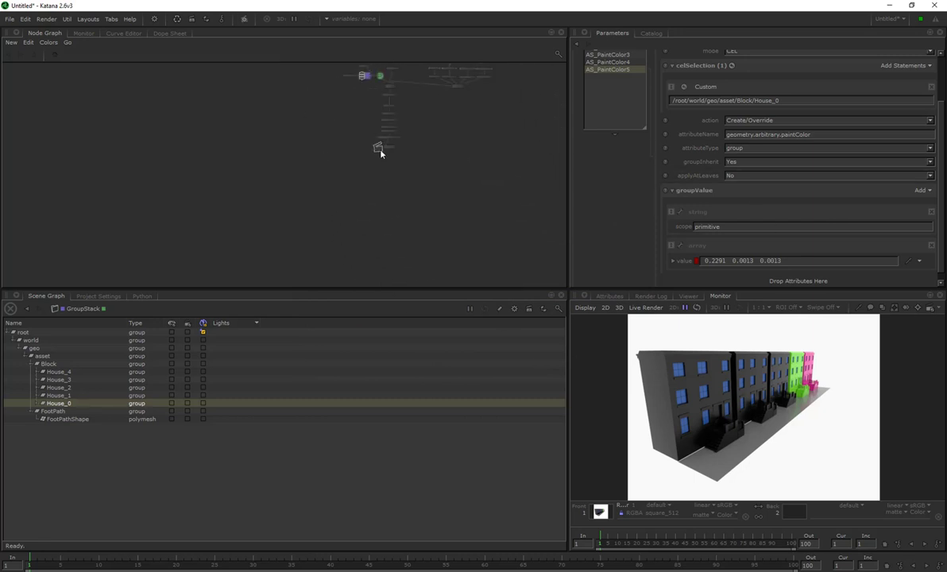
{"action": "scroll", "coordinate": [384, 150], "scroll_direction": "up", "scroll_amount": 5}
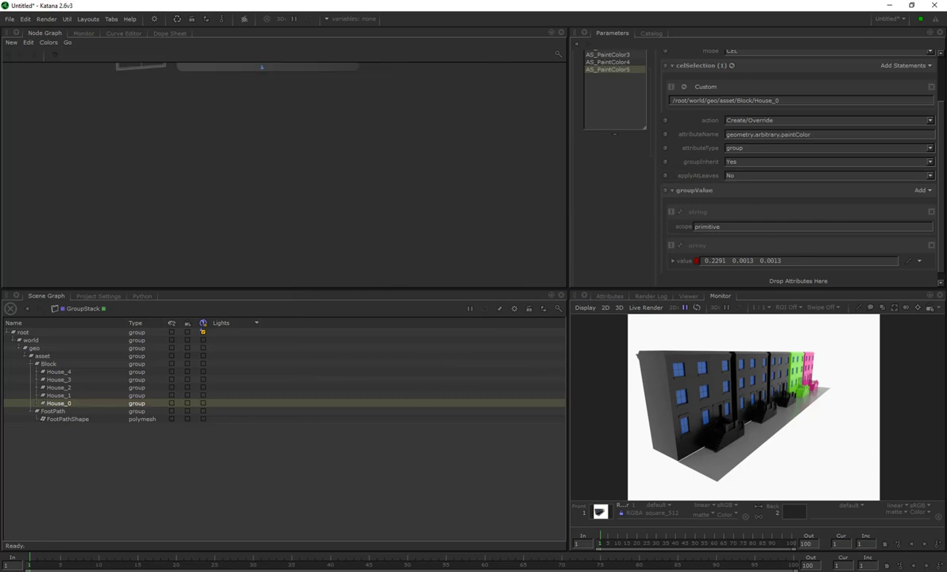
{"action": "middle_click_drag", "start_coordinate": [272, 84], "coordinate": [312, 142]}
{"action": "left_click", "coordinate": [240, 110]}
{"action": "right_click", "coordinate": [313, 112]}
{"action": "left_click", "coordinate": [331, 127]}
{"action": "left_click", "coordinate": [660, 35]}
{"action": "left_click_drag", "start_coordinate": [610, 83], "coordinate": [604, 516]}
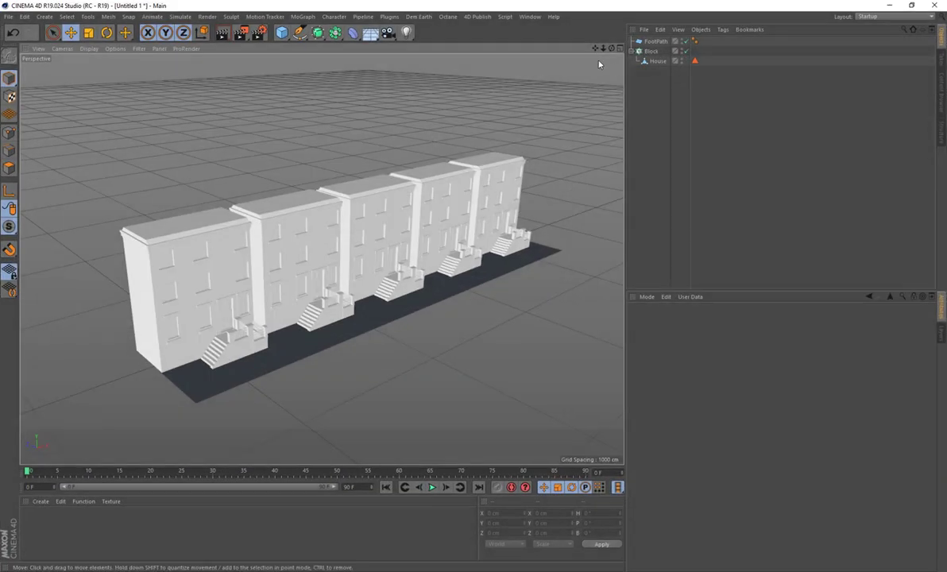
Switch to Cinema 4D, disable the Block cloner and examine the House object's Windows polygon selection up close.
{"action": "left_click_drag", "start_coordinate": [613, 49], "coordinate": [611, 48]}
{"action": "left_click", "coordinate": [686, 51]}
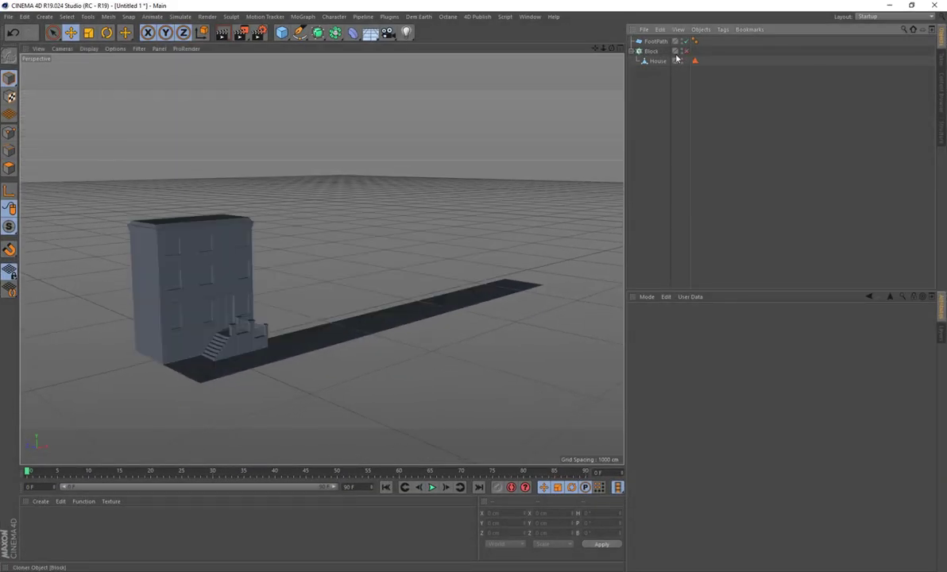
{"action": "left_click", "coordinate": [658, 60]}
{"action": "left_click", "coordinate": [694, 60]}
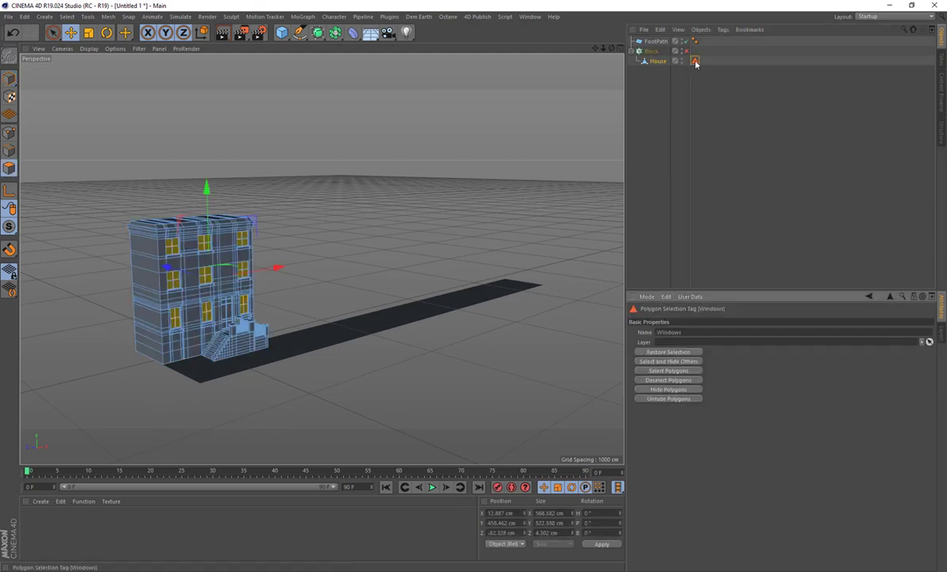
{"action": "scroll", "coordinate": [174, 258], "scroll_direction": "up", "scroll_amount": 2}
{"action": "scroll", "coordinate": [173, 258], "scroll_direction": "up", "scroll_amount": 3}
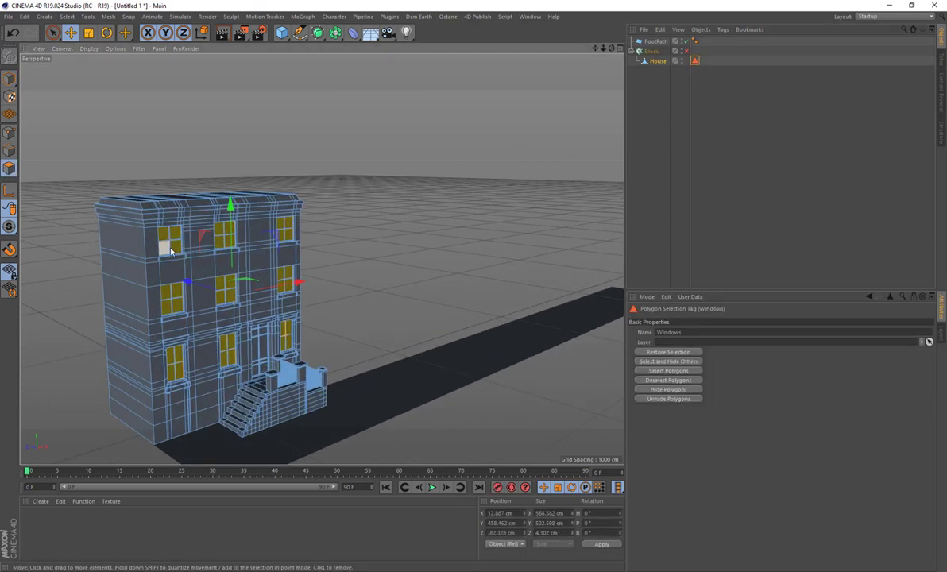
Re-enable the Block cloner and show its object properties with the full row of houses in view.
{"action": "left_click", "coordinate": [685, 51]}
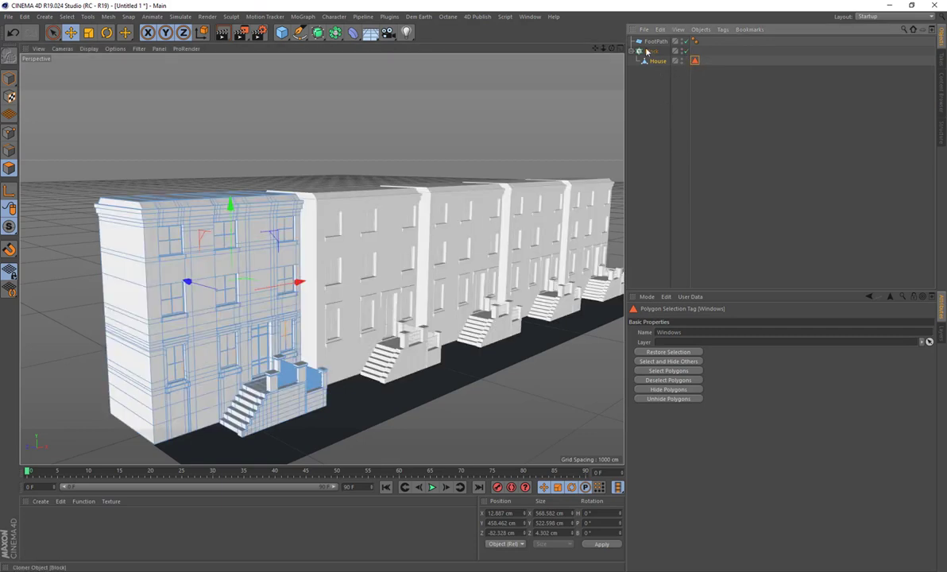
{"action": "left_click", "coordinate": [651, 51]}
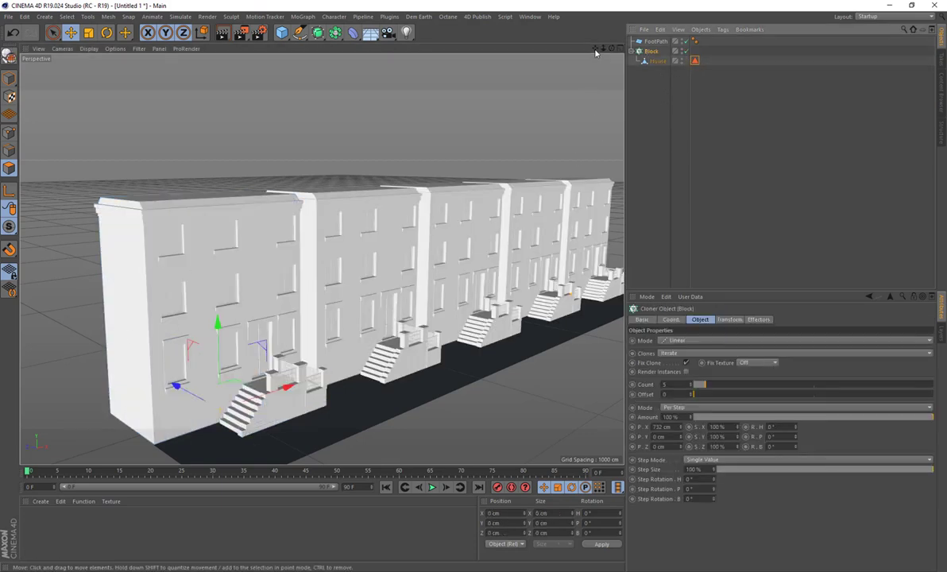
{"action": "left_click_drag", "start_coordinate": [595, 50], "coordinate": [584, 47]}
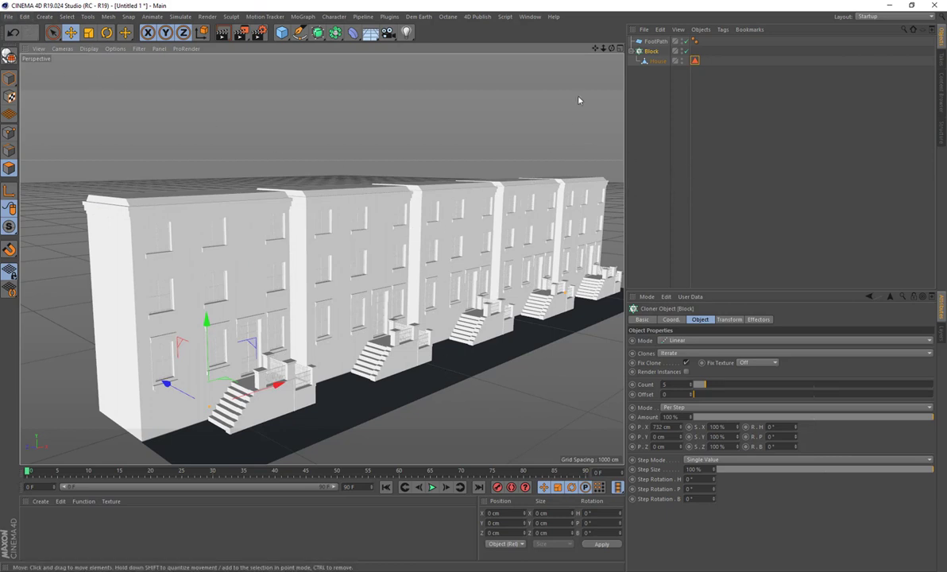
Check the House object's polygon selection tag with the whole row of houses in view, and clear the selection.
{"action": "left_click_drag", "start_coordinate": [599, 49], "coordinate": [618, 62]}
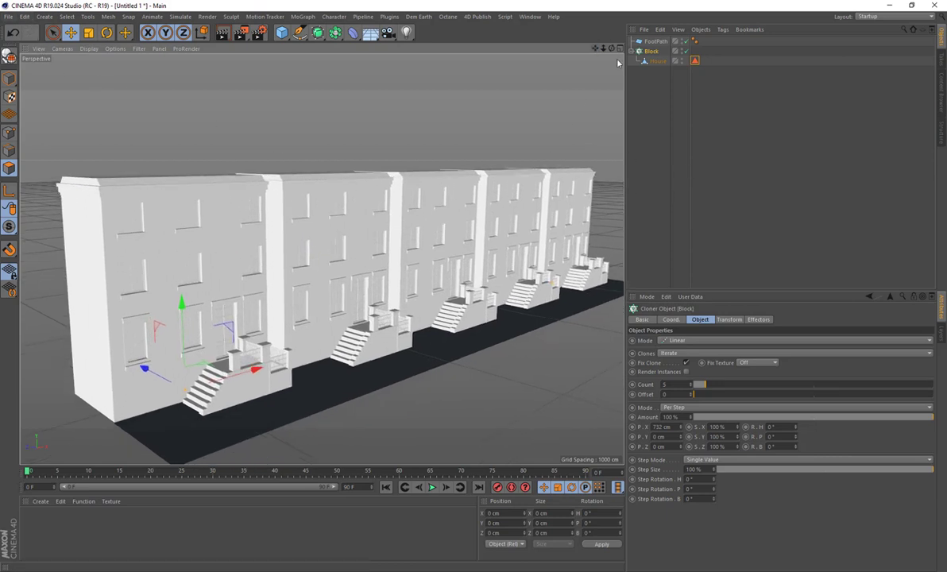
{"action": "left_click", "coordinate": [694, 61]}
{"action": "left_click", "coordinate": [653, 117]}
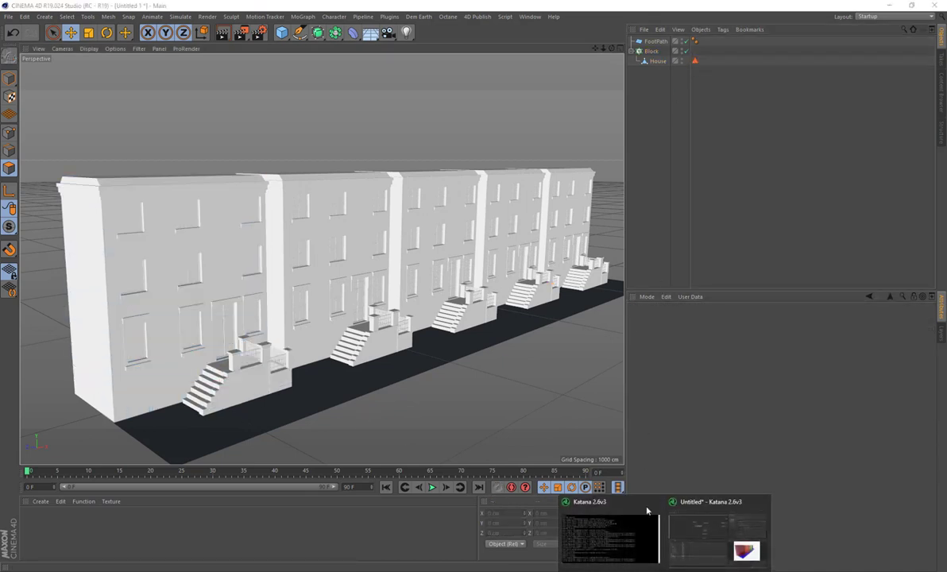
Switch to Katana and examine the GroupStack node between Street_In and Merge in the node graph.
{"action": "left_click", "coordinate": [712, 532]}
{"action": "scroll", "coordinate": [357, 169], "scroll_direction": "down", "scroll_amount": 5}
{"action": "middle_click_drag", "start_coordinate": [408, 204], "coordinate": [357, 190]}
{"action": "scroll", "coordinate": [357, 189], "scroll_direction": "up", "scroll_amount": 3}
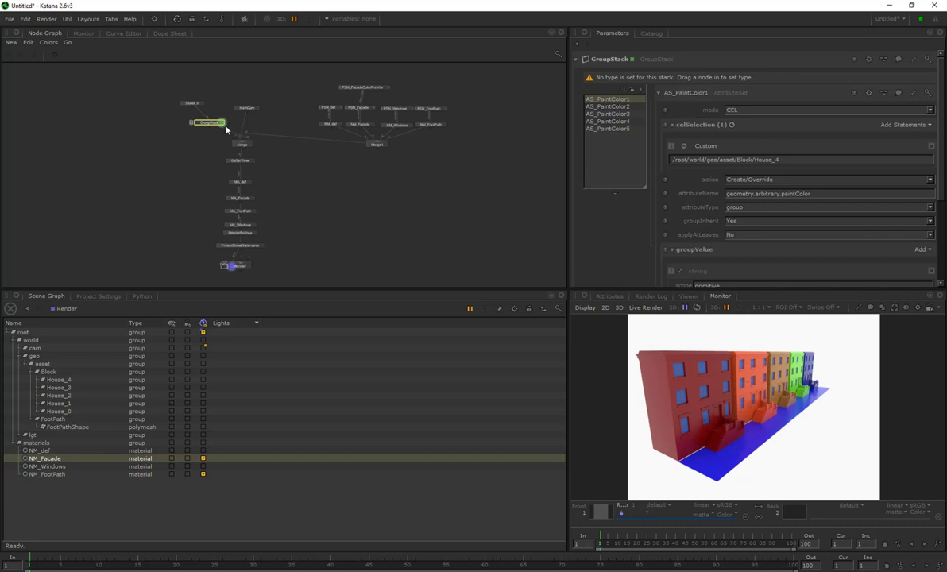
{"action": "scroll", "coordinate": [230, 125], "scroll_direction": "up", "scroll_amount": 5}
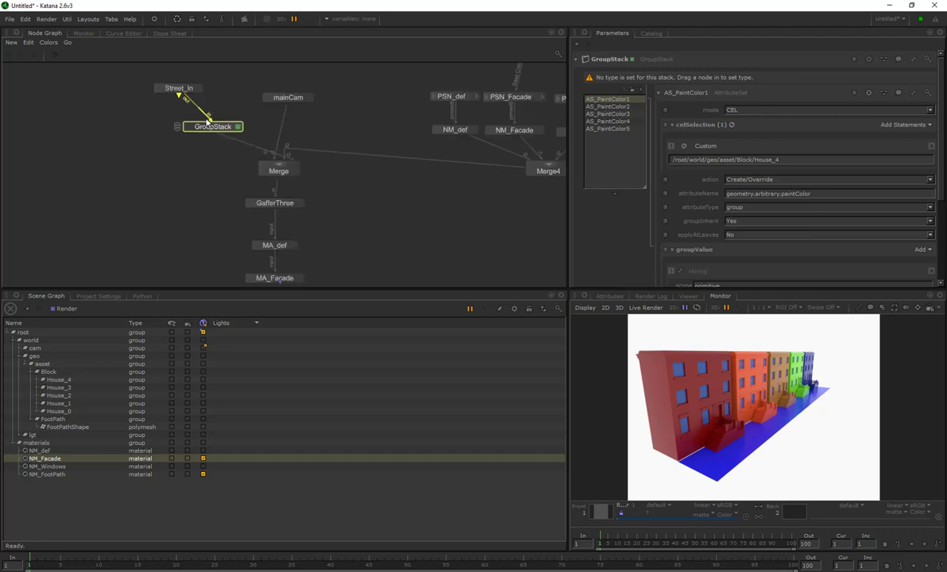
{"action": "scroll", "coordinate": [270, 131], "scroll_direction": "down", "scroll_amount": 4}
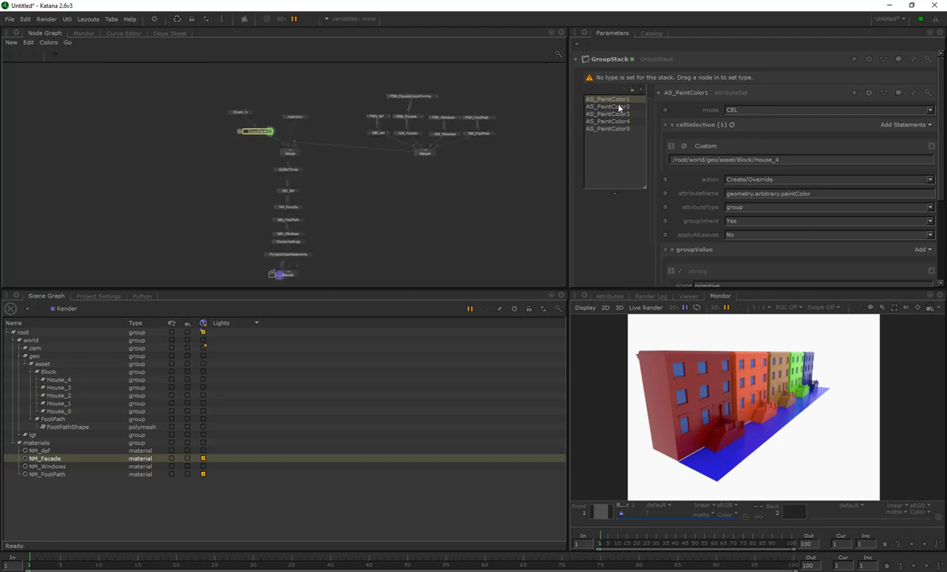
Show the parameters of the PSN_Facade shading node and review its place in the full node network.
{"action": "middle_click_drag", "start_coordinate": [499, 161], "coordinate": [490, 165]}
{"action": "middle_click_drag", "start_coordinate": [440, 140], "coordinate": [405, 166]}
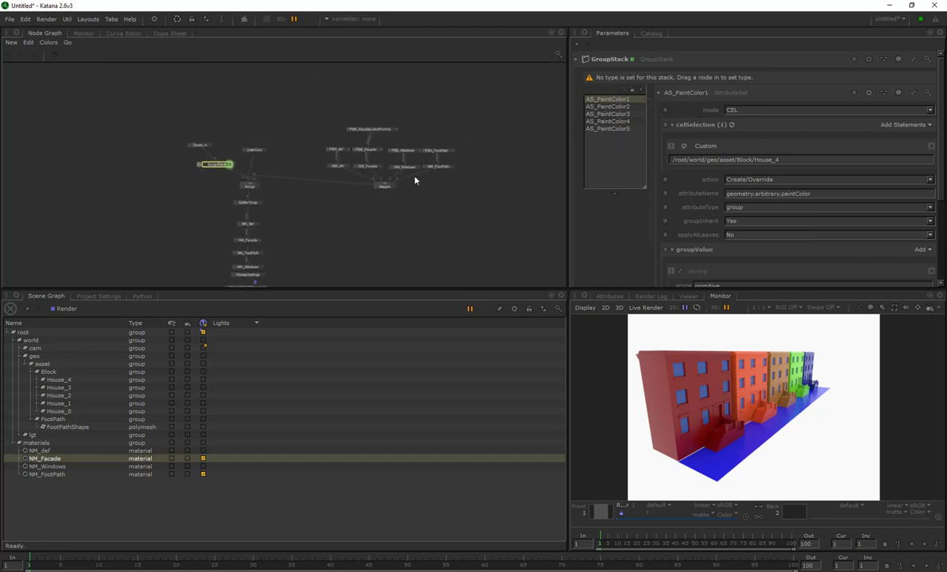
{"action": "scroll", "coordinate": [374, 155], "scroll_direction": "up", "scroll_amount": 3}
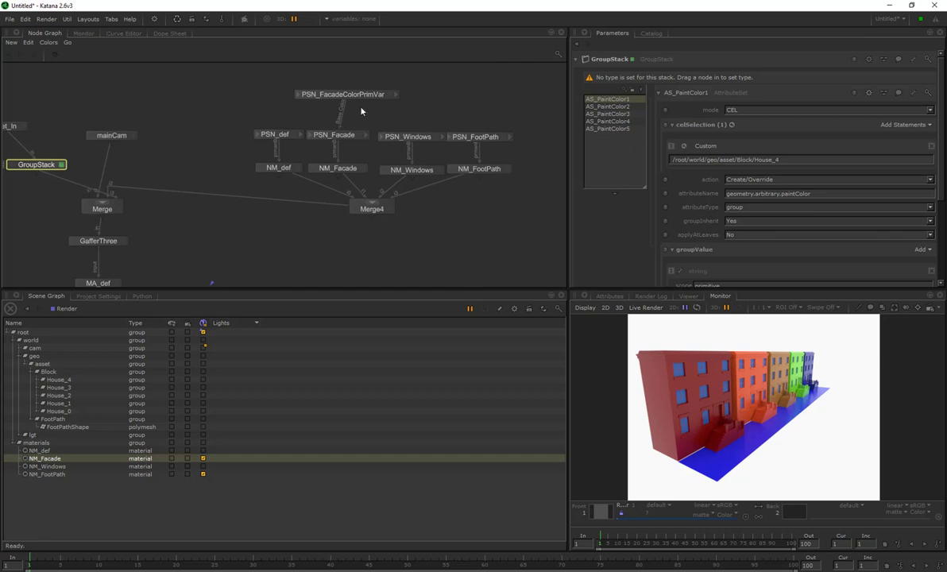
{"action": "double_click", "coordinate": [344, 136]}
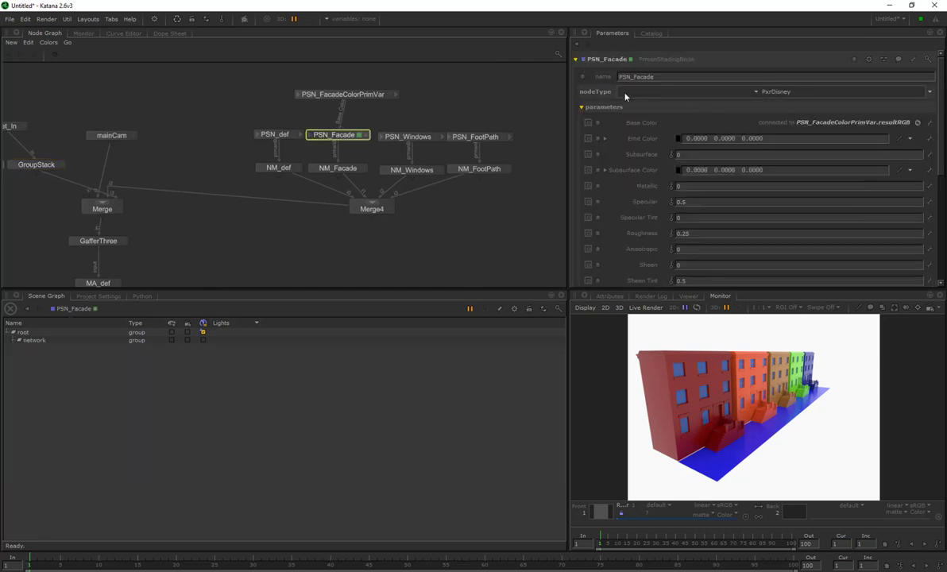
{"action": "scroll", "coordinate": [428, 135], "scroll_direction": "down", "scroll_amount": 3}
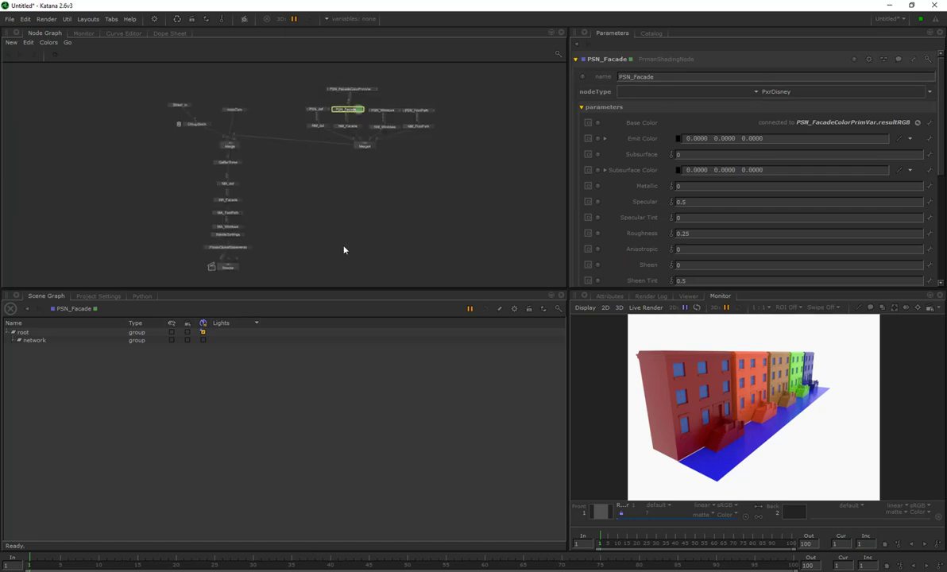